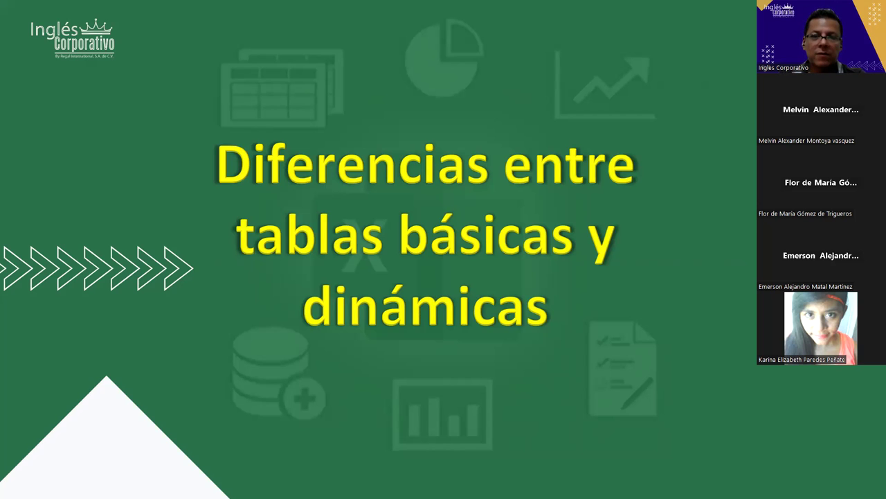
Step: Advance to the Objetivo slide, then switch to the Excel sales workbook
{"action": "key", "text": "Right"}
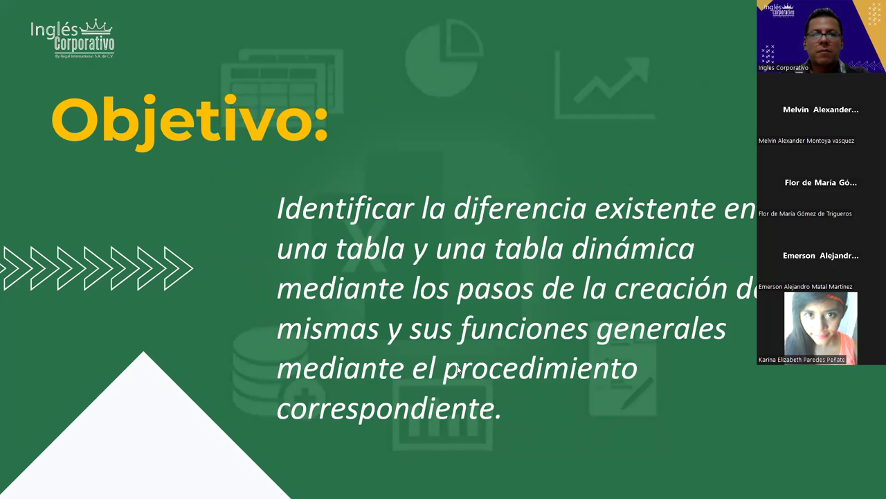
{"action": "key", "text": "alt+Tab"}
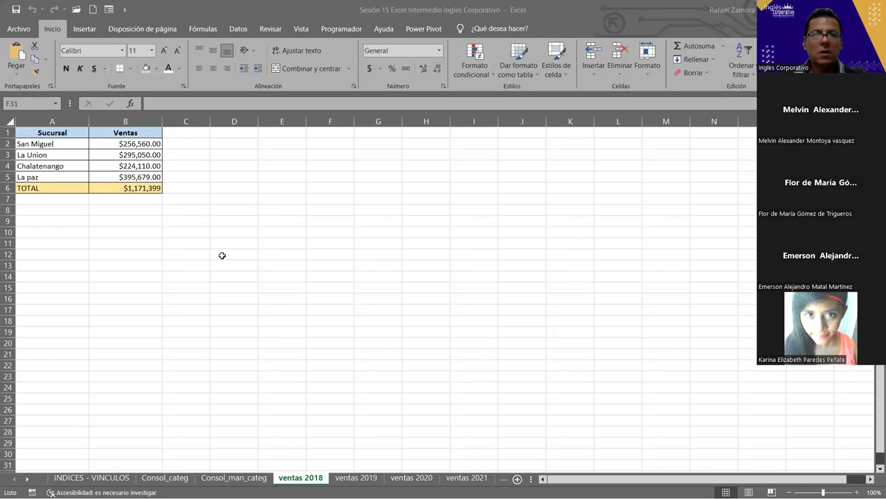
Step: Focus the spreadsheet and flip through TOTAL VENTAS and the ventas 2018–2021 sheets
{"action": "left_click", "coordinate": [282, 220]}
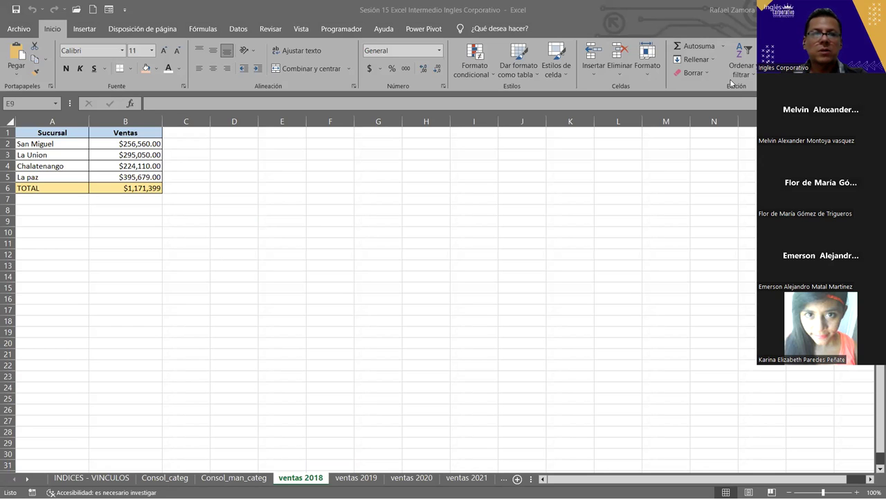
{"action": "left_click", "coordinate": [135, 233]}
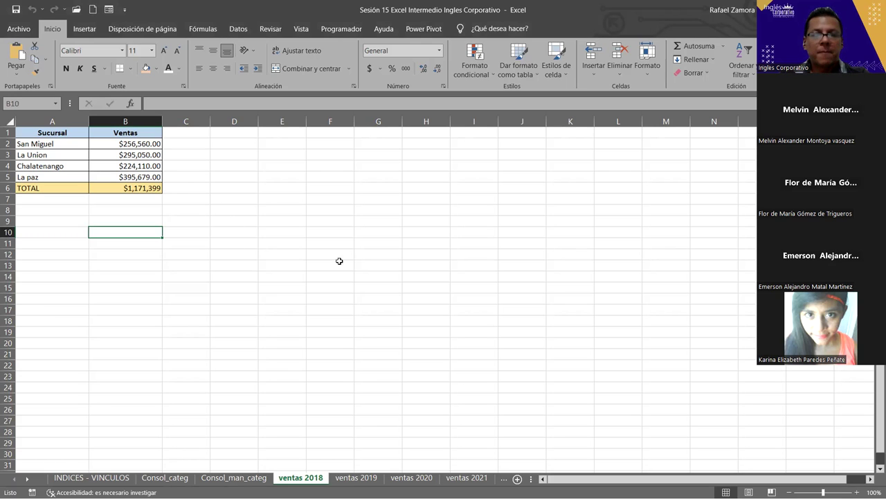
{"action": "left_click", "coordinate": [504, 478]}
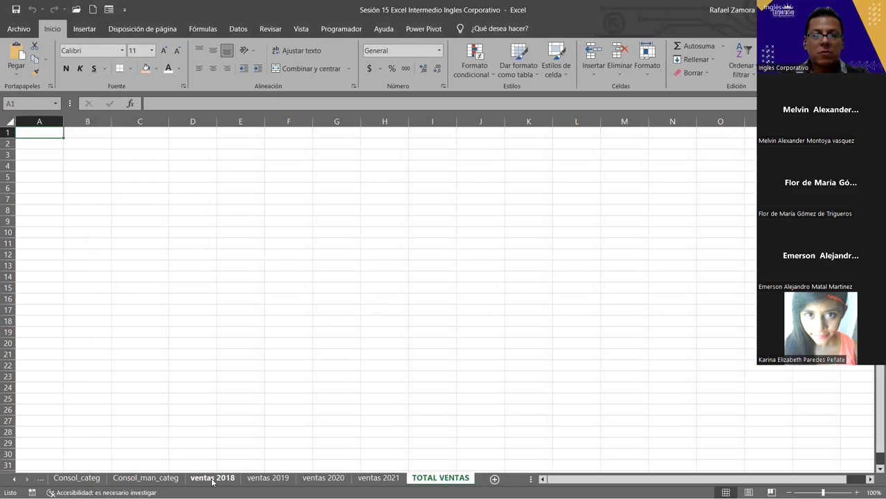
{"action": "left_click", "coordinate": [213, 477]}
{"action": "left_click", "coordinate": [268, 478]}
{"action": "left_click", "coordinate": [323, 478]}
{"action": "left_click", "coordinate": [379, 478]}
Step: Review the ventas 2018–2021 sheets again, finishing on the empty TOTAL VENTAS sheet
{"action": "left_click", "coordinate": [212, 478]}
{"action": "left_click", "coordinate": [268, 478]}
{"action": "left_click", "coordinate": [319, 477]}
{"action": "left_click", "coordinate": [379, 478]}
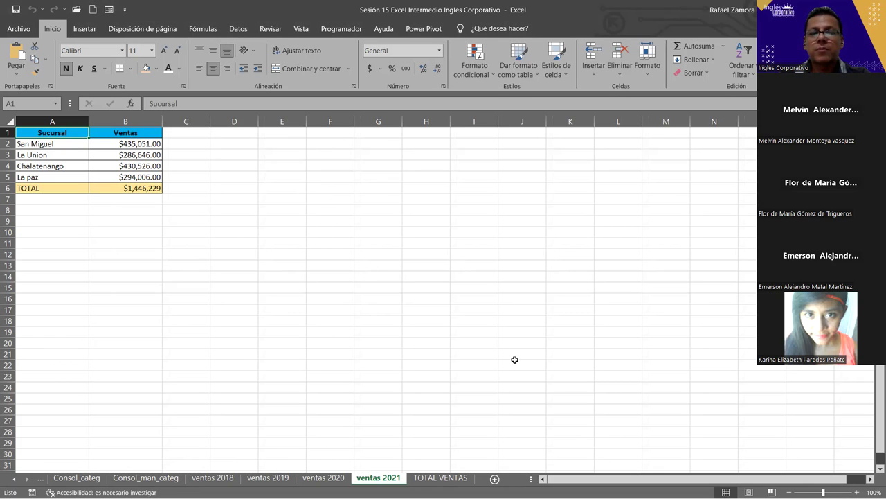
{"action": "left_click", "coordinate": [443, 477]}
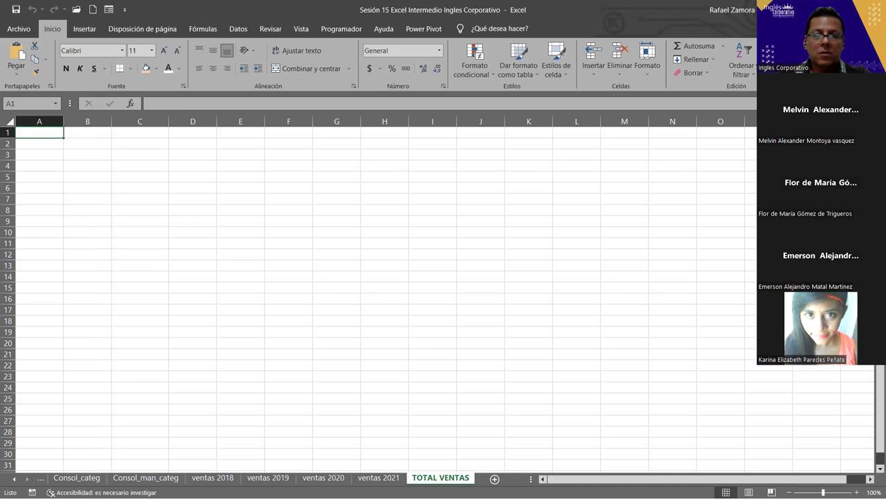
{"action": "left_click", "coordinate": [280, 478]}
{"action": "left_click", "coordinate": [213, 477]}
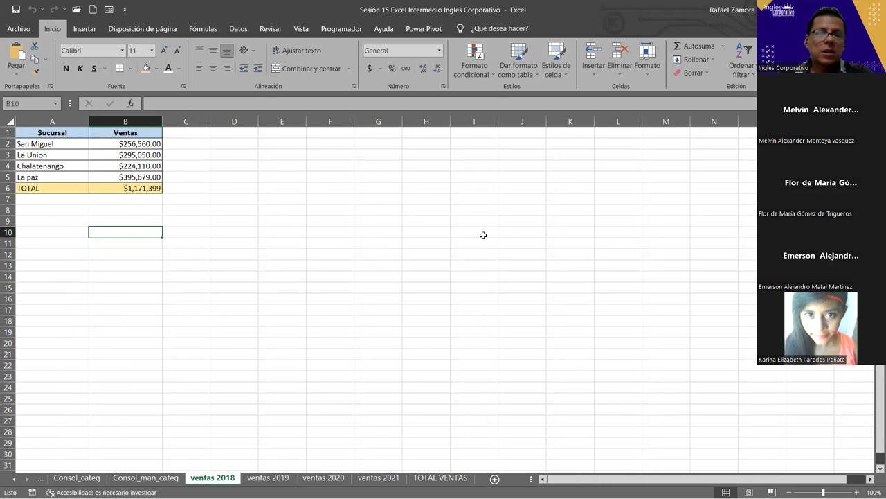
{"action": "left_click", "coordinate": [457, 478]}
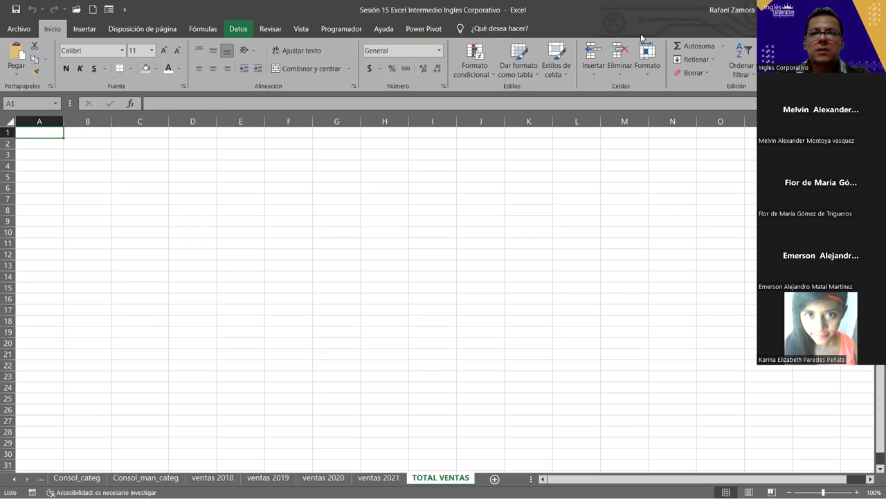
Step: Consolidate 'ventas 2018'!A1:B6 and the ventas 2019 range with Suma, then undo the result
{"action": "left_click", "coordinate": [239, 29]}
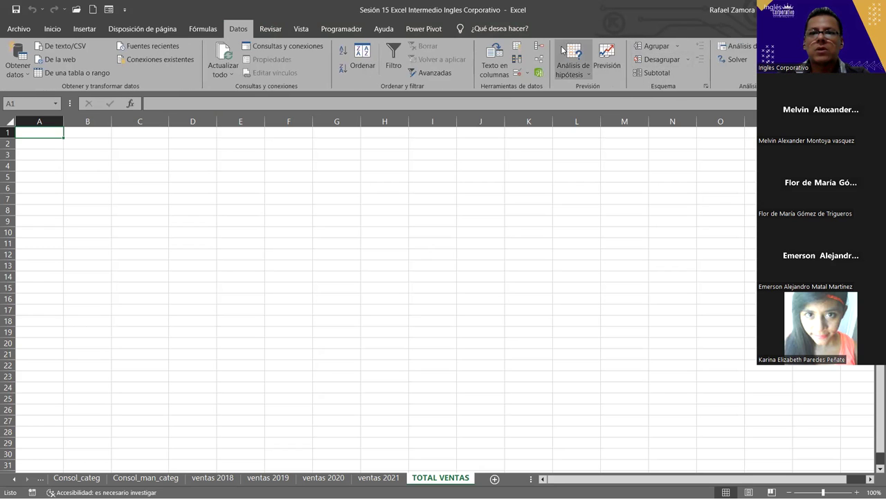
{"action": "left_click", "coordinate": [541, 46]}
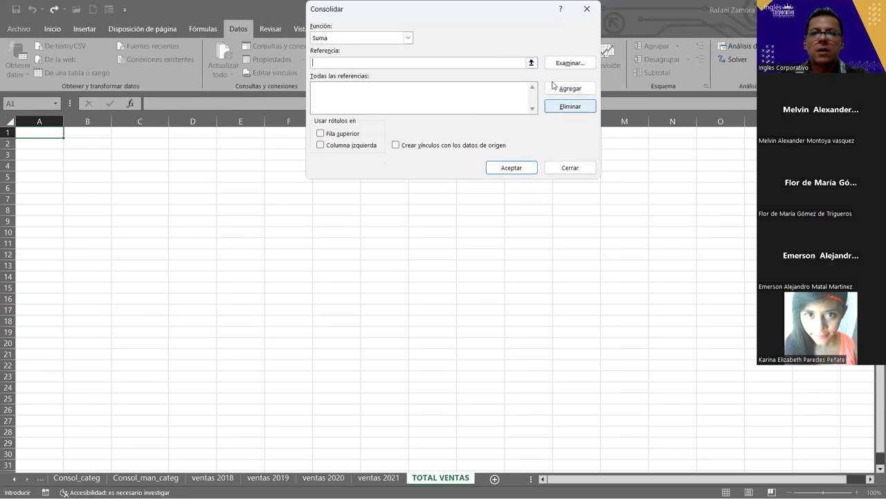
{"action": "left_click", "coordinate": [213, 477]}
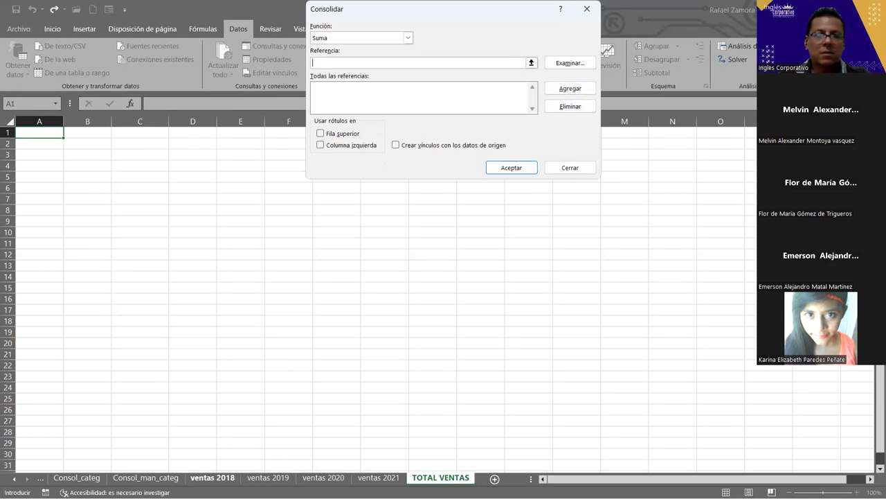
{"action": "left_click", "coordinate": [43, 132]}
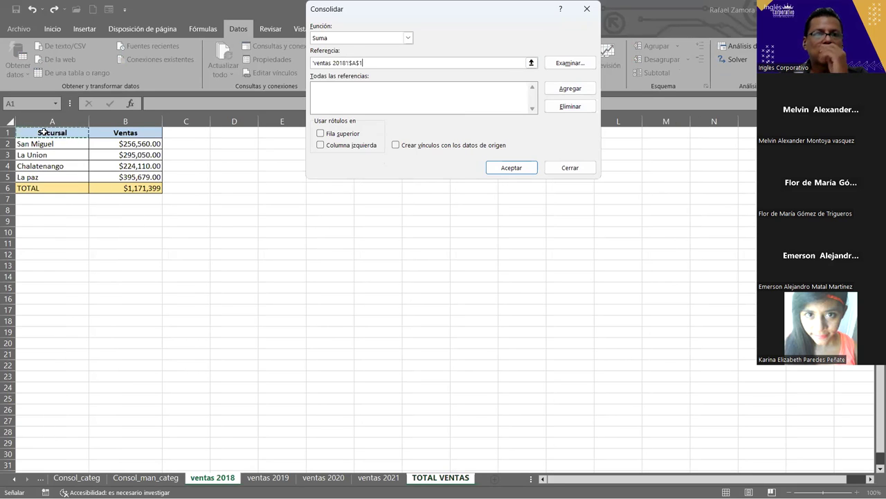
{"action": "left_click", "coordinate": [122, 188], "text": "shift"}
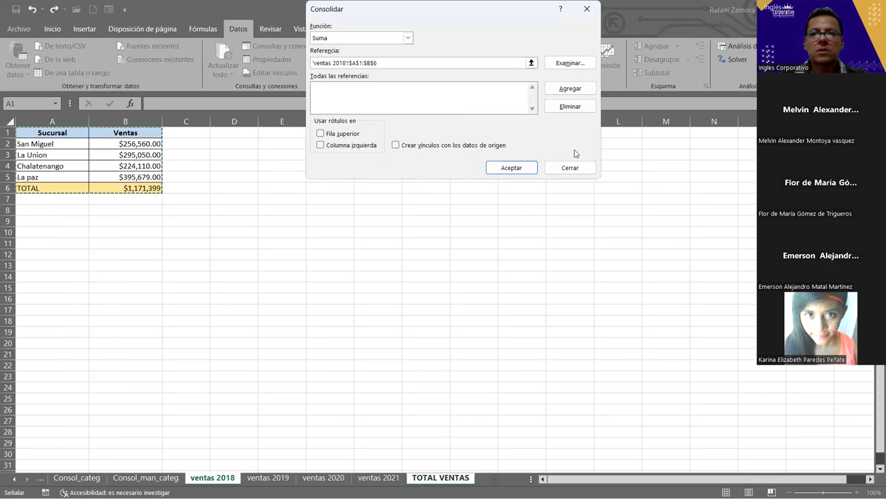
{"action": "left_click", "coordinate": [589, 90]}
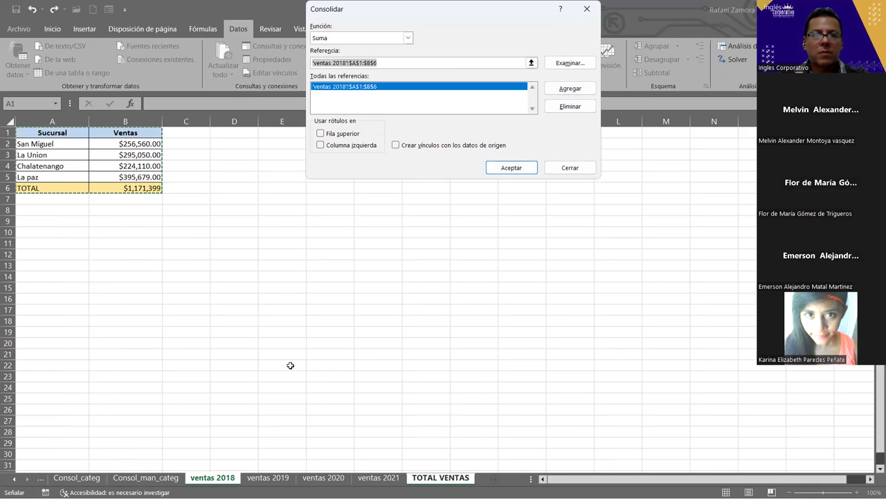
{"action": "left_click", "coordinate": [286, 479]}
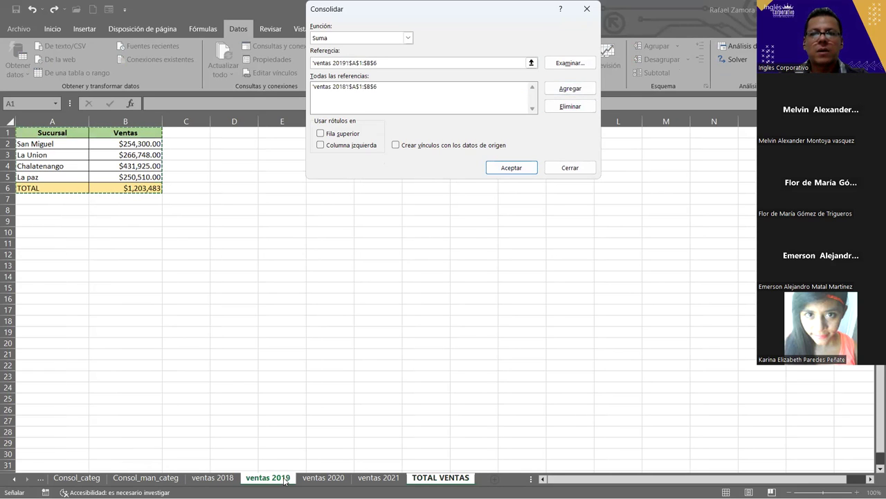
{"action": "left_click", "coordinate": [525, 169]}
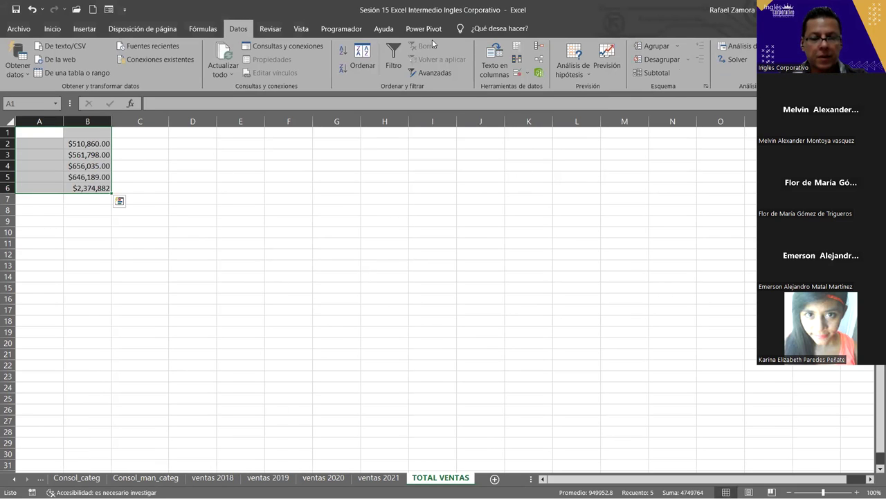
{"action": "key", "text": "ctrl+z"}
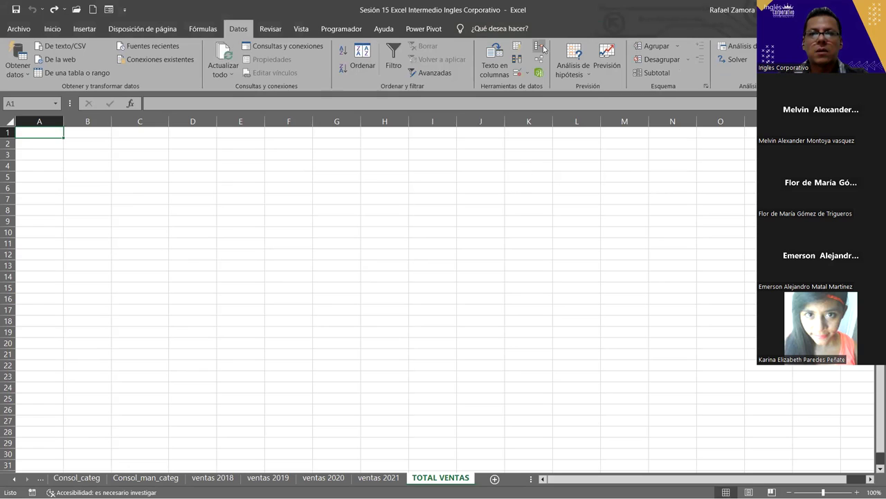
Step: Reopen Consolidar, add the A1:B6 ranges of ventas 2020 and 2021, and run it
{"action": "left_click", "coordinate": [543, 48]}
{"action": "left_click", "coordinate": [477, 86]}
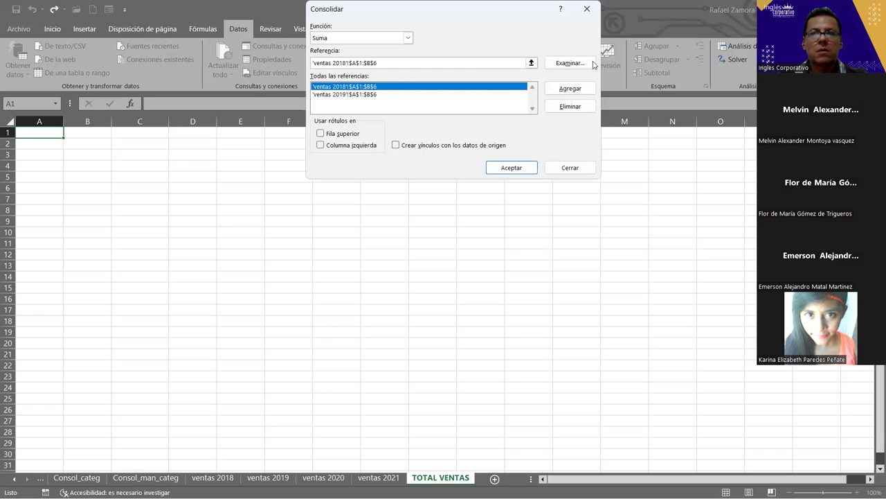
{"action": "left_click", "coordinate": [344, 86]}
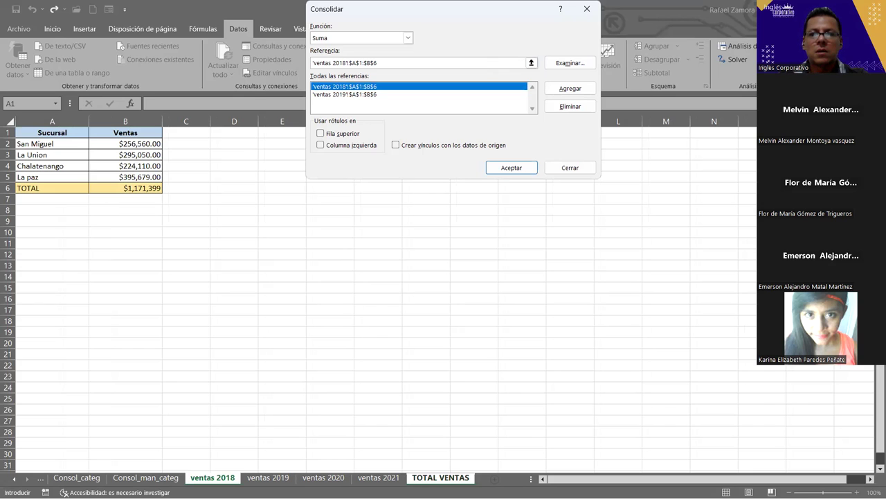
{"action": "left_click", "coordinate": [323, 477]}
{"action": "left_click_drag", "start_coordinate": [668, 197], "coordinate": [547, 212]}
{"action": "scroll", "coordinate": [374, 235], "scroll_direction": "up", "scroll_amount": 10}
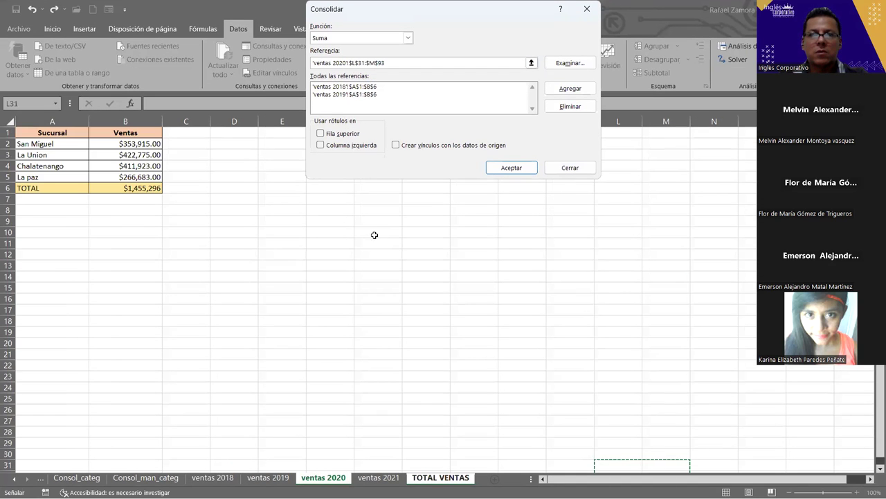
{"action": "left_click_drag", "start_coordinate": [62, 131], "coordinate": [139, 193]}
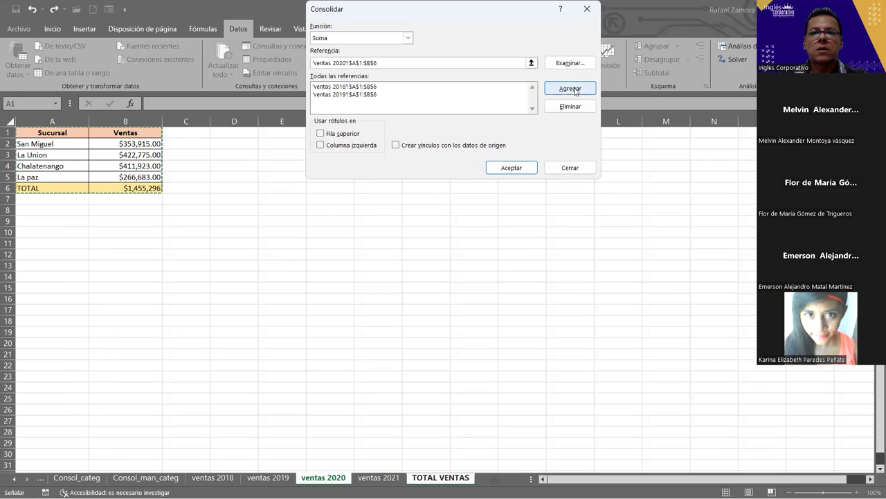
{"action": "left_click", "coordinate": [552, 88]}
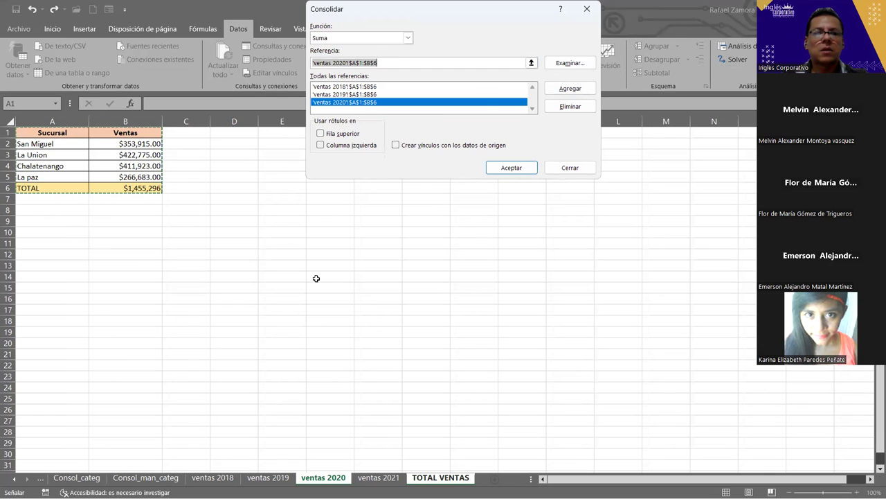
{"action": "left_click", "coordinate": [377, 478]}
{"action": "left_click", "coordinate": [570, 88]}
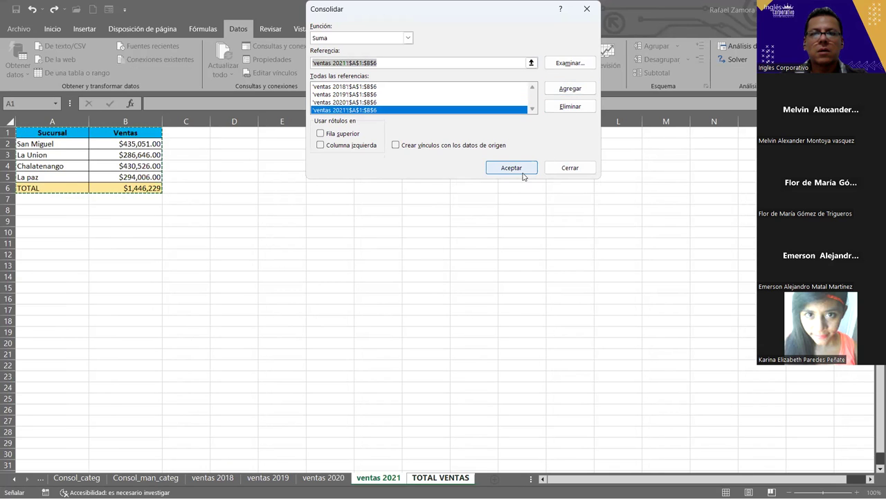
{"action": "left_click", "coordinate": [512, 167]}
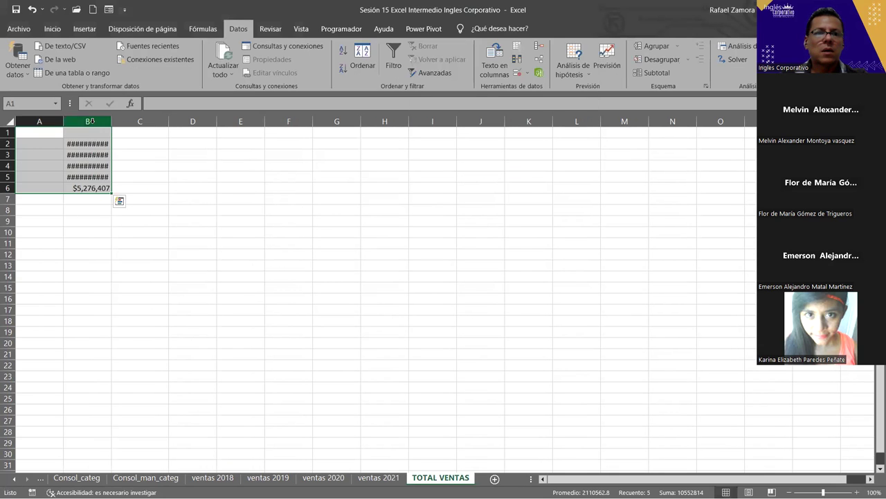
Step: Autofit column B and copy the Sucursal names A1:A6 from ventas 2021
{"action": "double_click", "coordinate": [111, 121]}
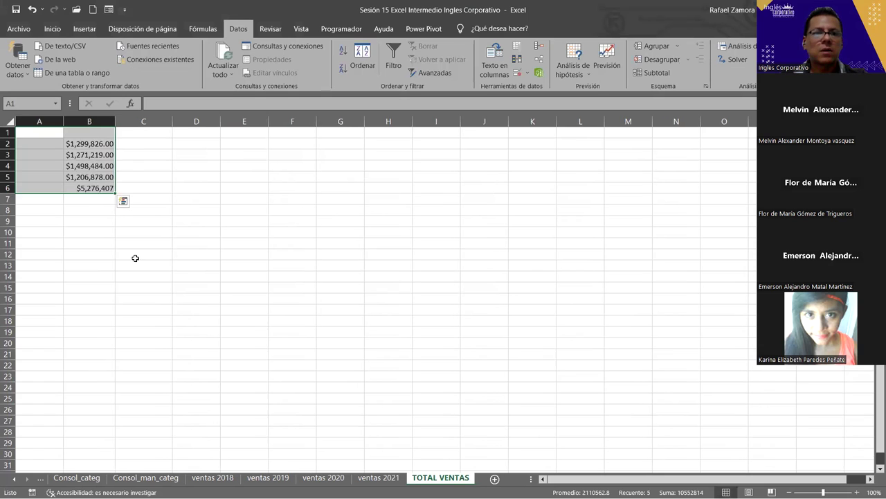
{"action": "left_click", "coordinate": [135, 257]}
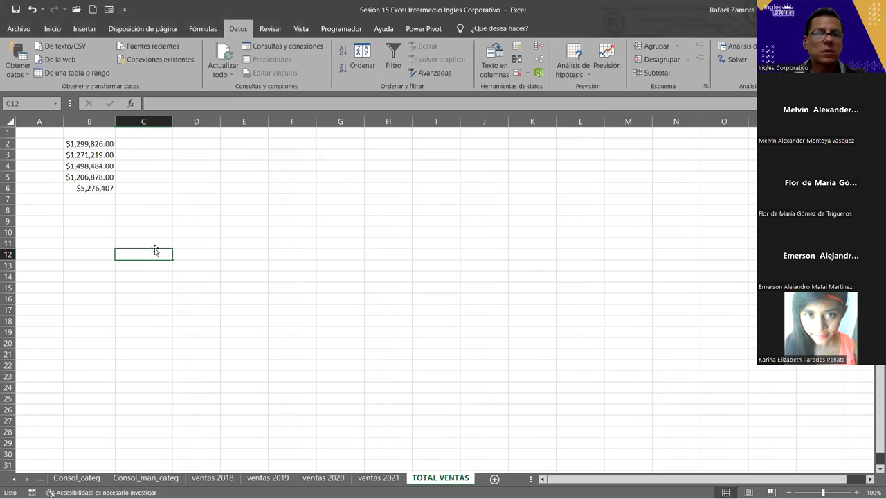
{"action": "left_click", "coordinate": [379, 478]}
{"action": "left_click_drag", "start_coordinate": [53, 132], "coordinate": [58, 188]}
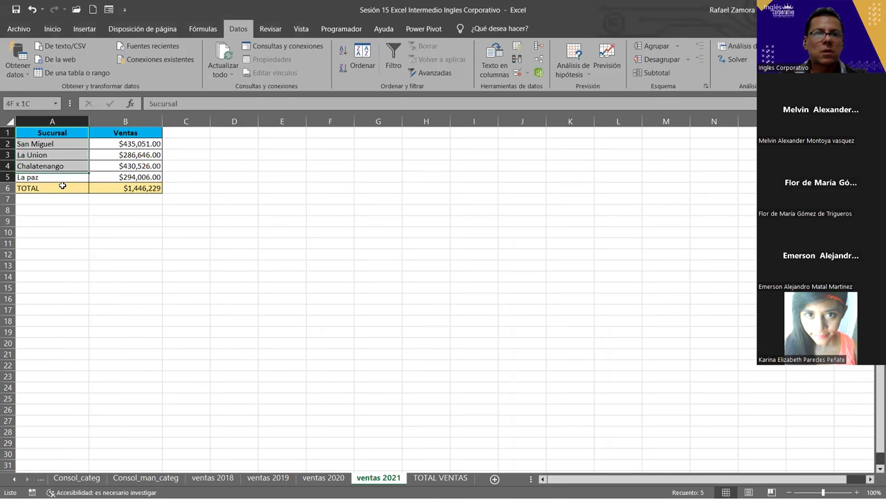
{"action": "key", "text": "ctrl+c"}
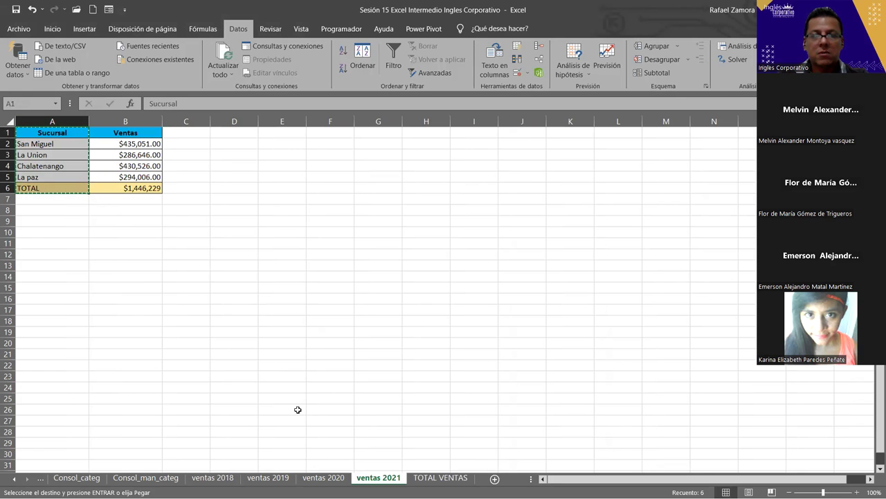
Step: Paste the branch names into A1 of TOTAL VENTAS and autofit column A
{"action": "key", "text": "ctrl+Page_Down"}
{"action": "left_click", "coordinate": [54, 136]}
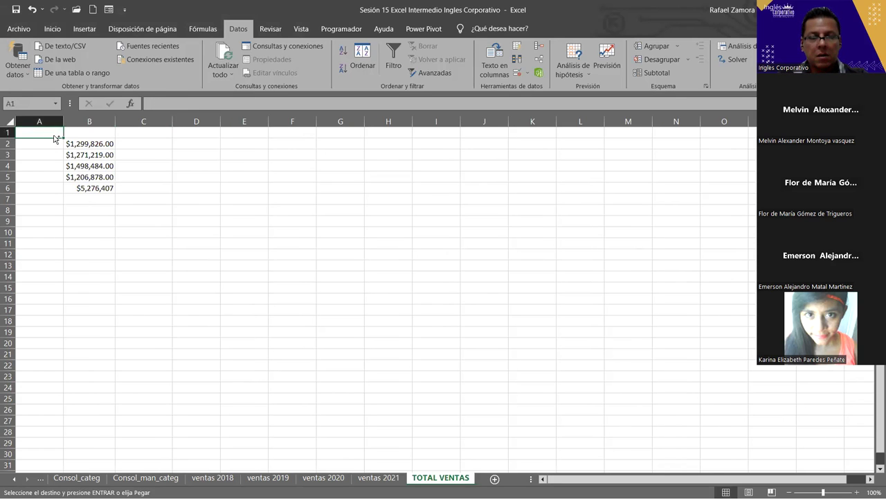
{"action": "key", "text": "ctrl+v"}
{"action": "left_click", "coordinate": [239, 265]}
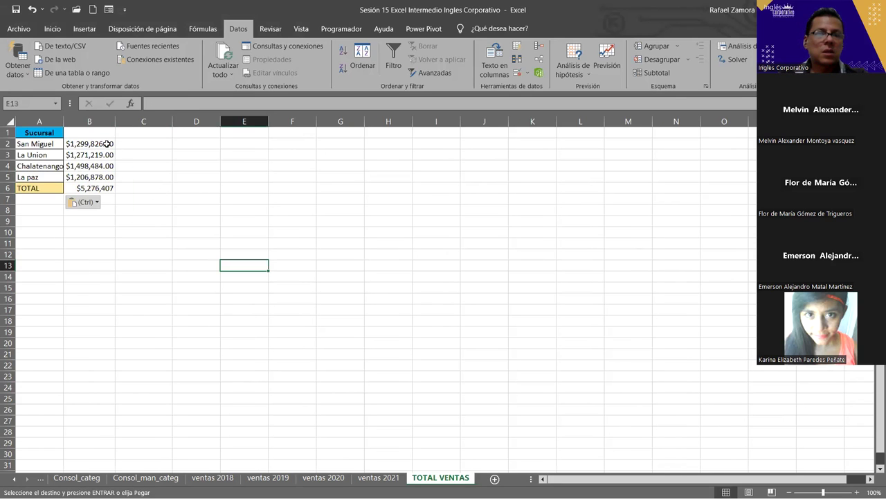
{"action": "double_click", "coordinate": [62, 122]}
{"action": "left_click", "coordinate": [203, 243]}
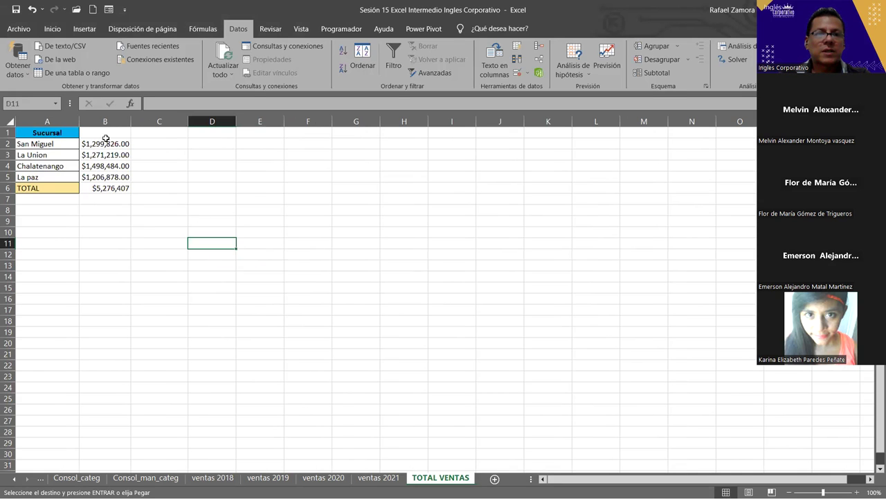
Step: Select the B1:B6 totals and apply borders from the Inicio Bordes menu
{"action": "left_click_drag", "start_coordinate": [105, 135], "coordinate": [104, 188]}
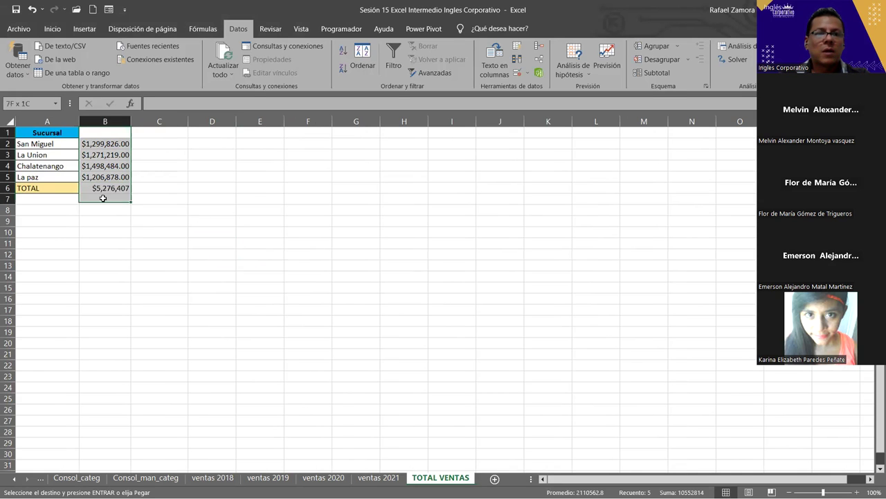
{"action": "left_click", "coordinate": [64, 28]}
{"action": "left_click", "coordinate": [131, 69]}
{"action": "left_click", "coordinate": [254, 224]}
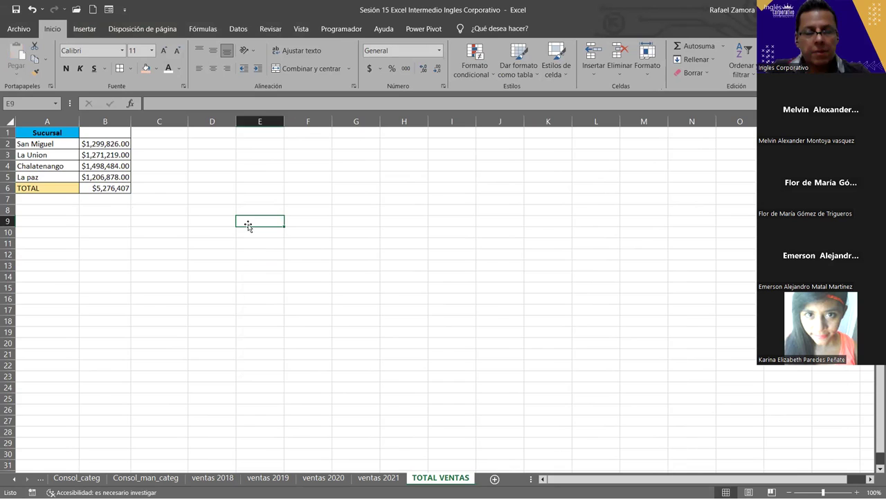
Step: Widen column B and enter the label SUMA in cell D6
{"action": "scroll", "coordinate": [208, 234], "scroll_direction": "up", "scroll_amount": 2}
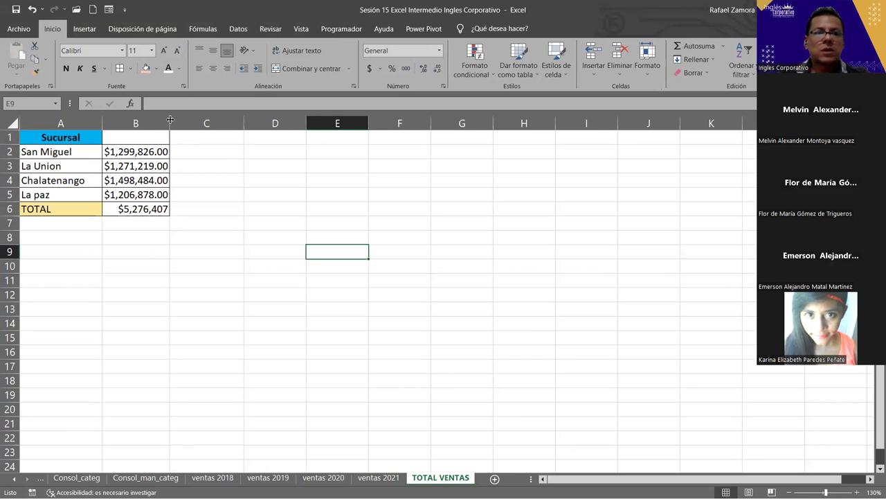
{"action": "left_click_drag", "start_coordinate": [168, 120], "coordinate": [181, 119]}
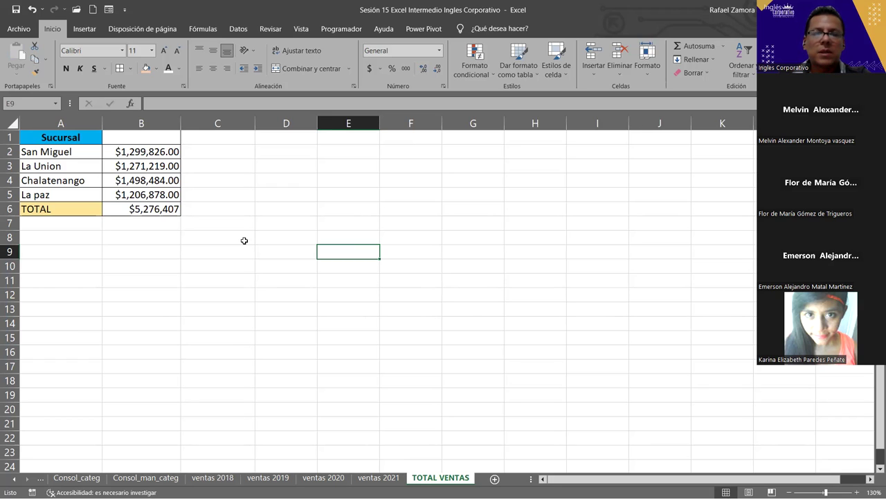
{"action": "left_click", "coordinate": [285, 210]}
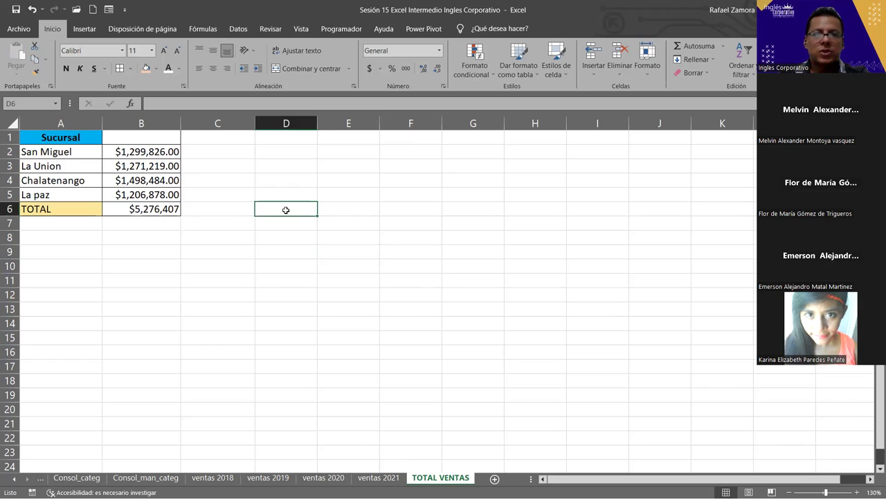
{"action": "type", "text": "SUMA"}
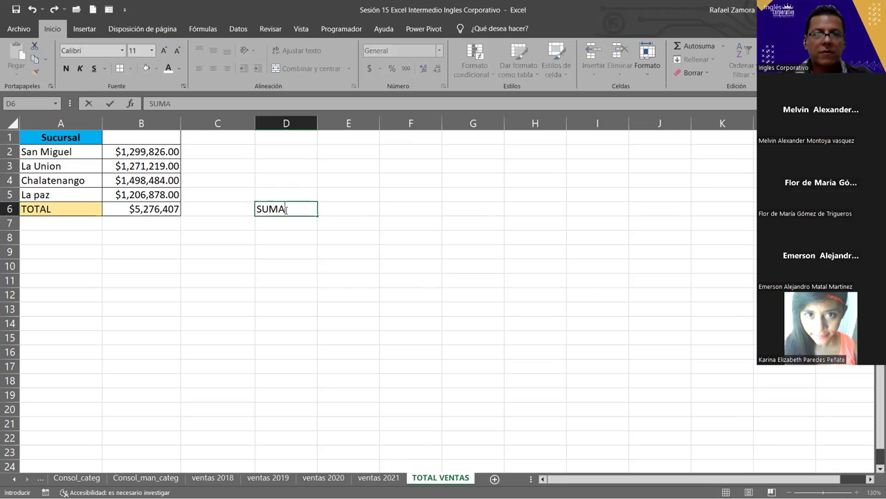
{"action": "key", "text": "Return"}
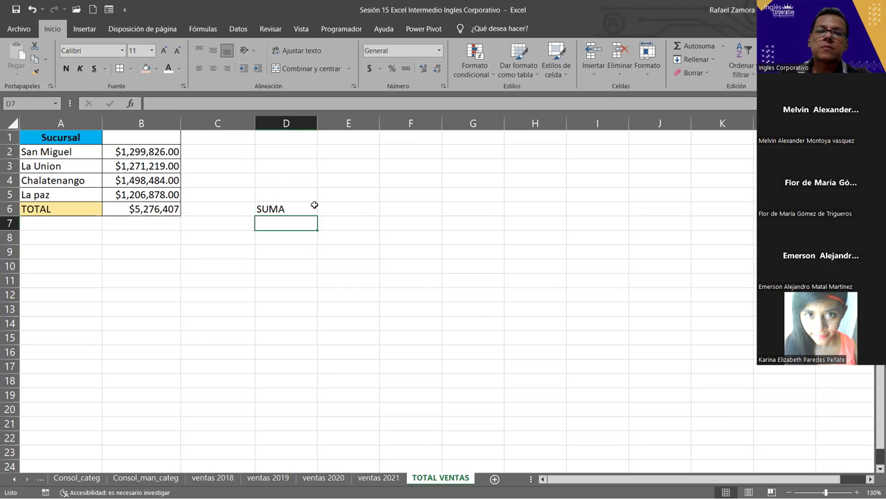
{"action": "left_click_drag", "start_coordinate": [312, 206], "coordinate": [339, 208]}
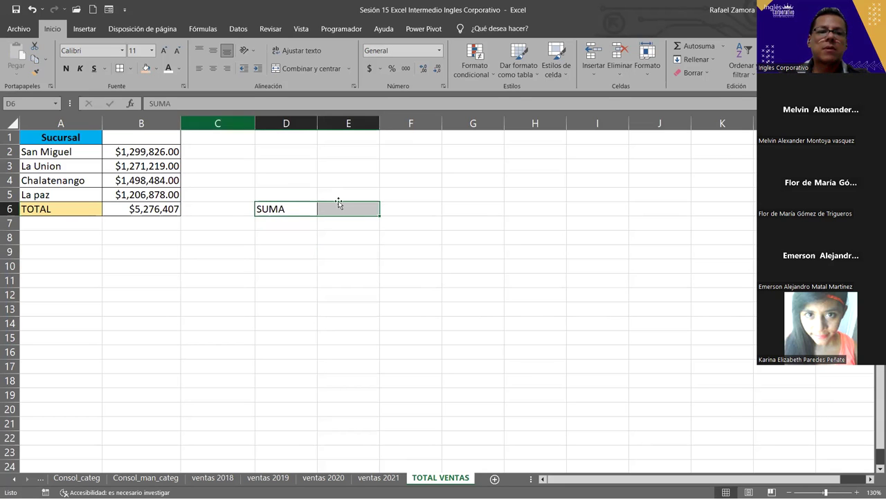
{"action": "left_click", "coordinate": [369, 209]}
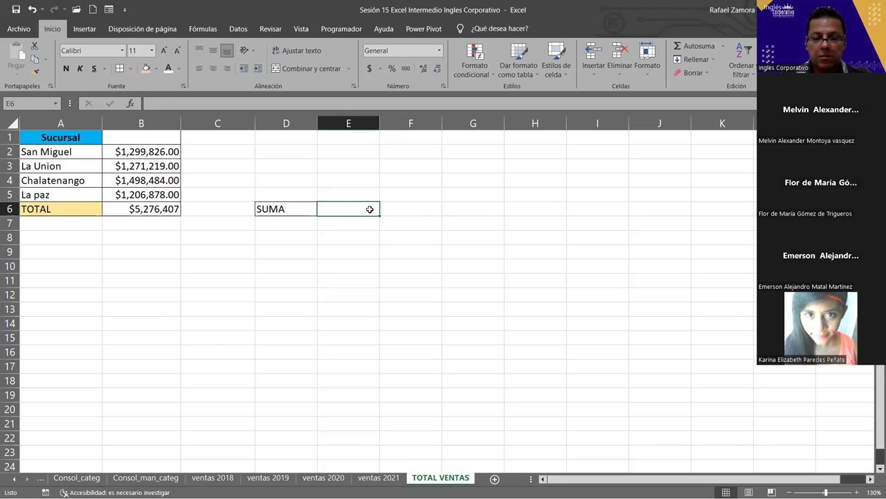
Step: Start =SUMA( in E6 with 'ventas 2018'!B6 as the first argument
{"action": "type", "text": "¿SUM"}
{"action": "key", "text": "BackSpace"}
{"action": "key", "text": "BackSpace"}
{"action": "key", "text": "BackSpace"}
{"action": "key", "text": "BackSpace"}
{"action": "type", "text": "¿SUM"}
{"action": "key", "text": "BackSpace"}
{"action": "key", "text": "BackSpace"}
{"action": "key", "text": "BackSpace"}
{"action": "key", "text": "BackSpace"}
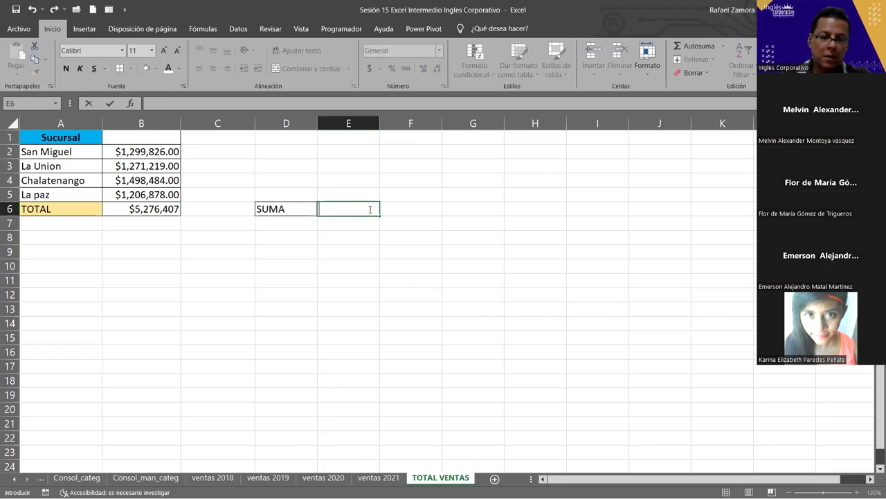
{"action": "type", "text": "=S"}
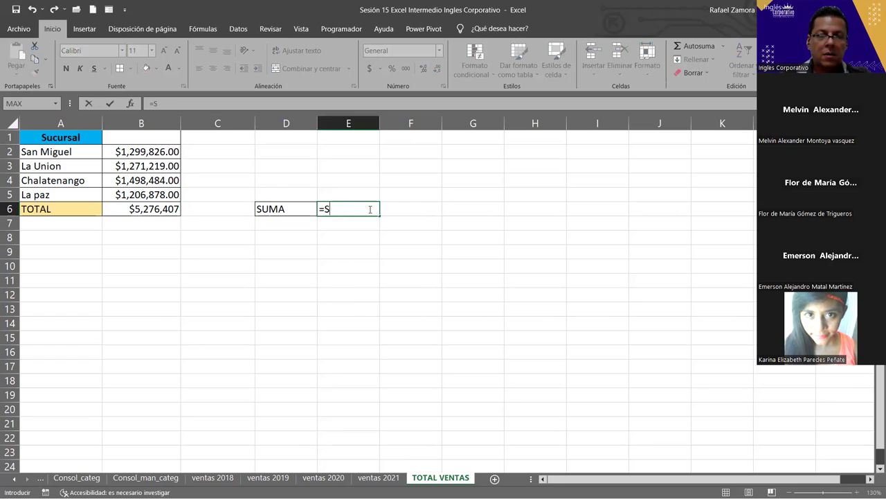
{"action": "type", "text": "UM"}
{"action": "key", "text": "Tab"}
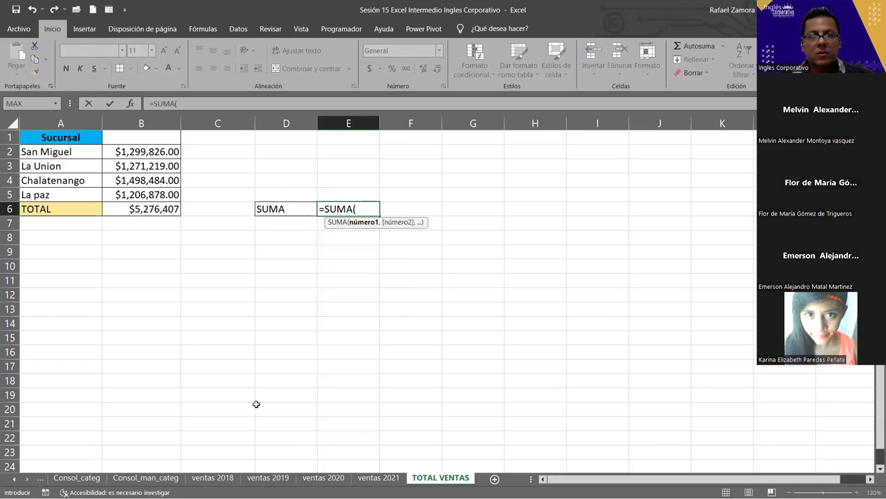
{"action": "left_click", "coordinate": [229, 480]}
{"action": "left_click", "coordinate": [140, 188]}
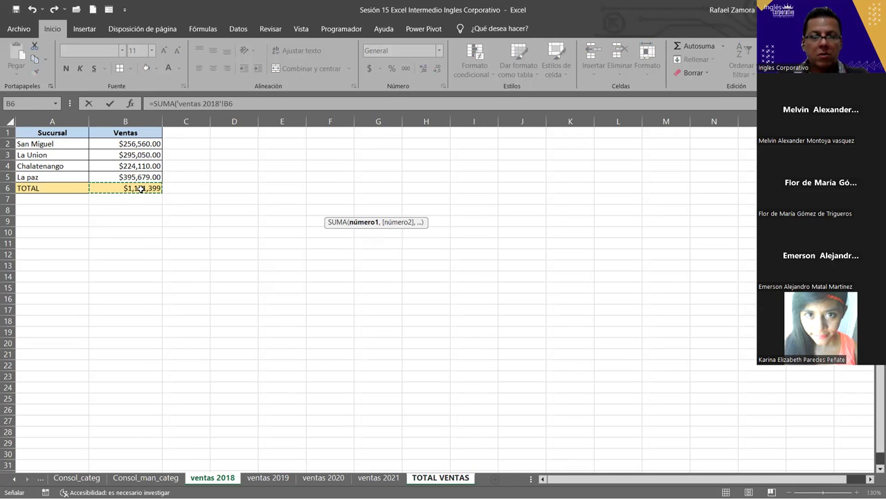
{"action": "type", "text": ","}
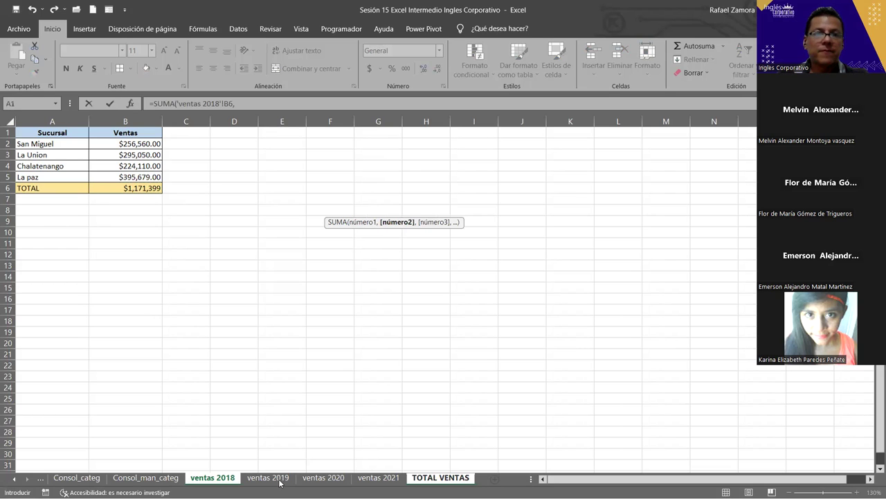
Step: Add B6 from ventas 2019, 2020 and 2021 and commit, giving 5276407
{"action": "left_click", "coordinate": [279, 478]}
{"action": "left_click", "coordinate": [139, 187]}
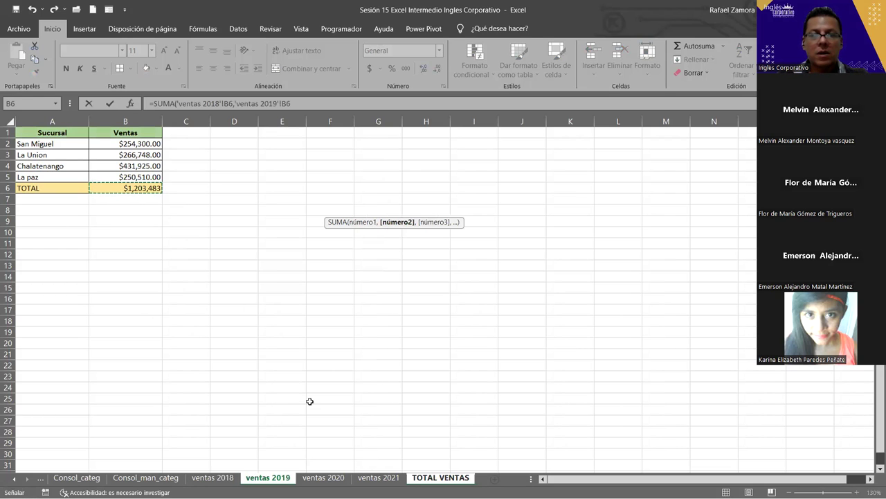
{"action": "type", "text": ","}
{"action": "key", "text": "ctrl+Page_Down"}
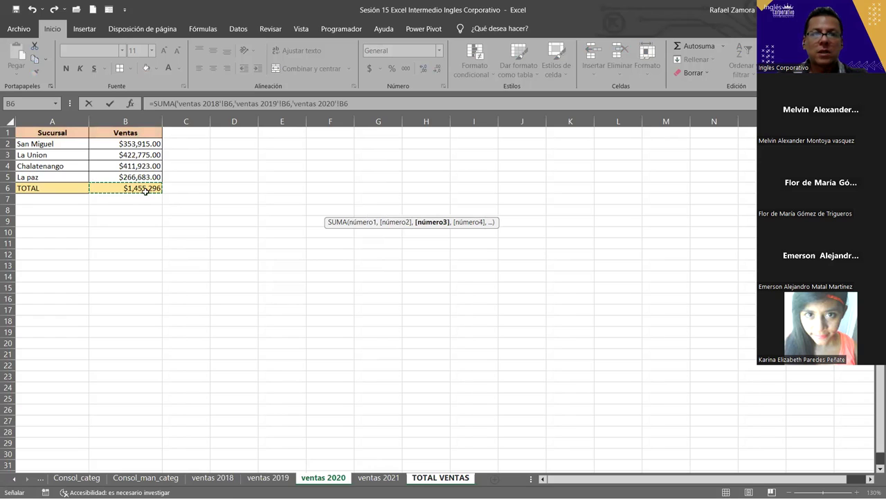
{"action": "type", "text": ","}
{"action": "left_click", "coordinate": [379, 476]}
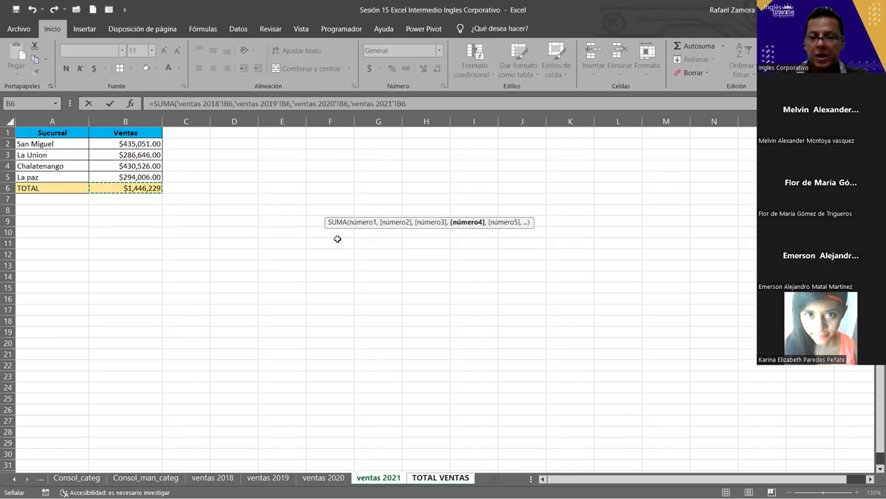
{"action": "key", "text": "Return"}
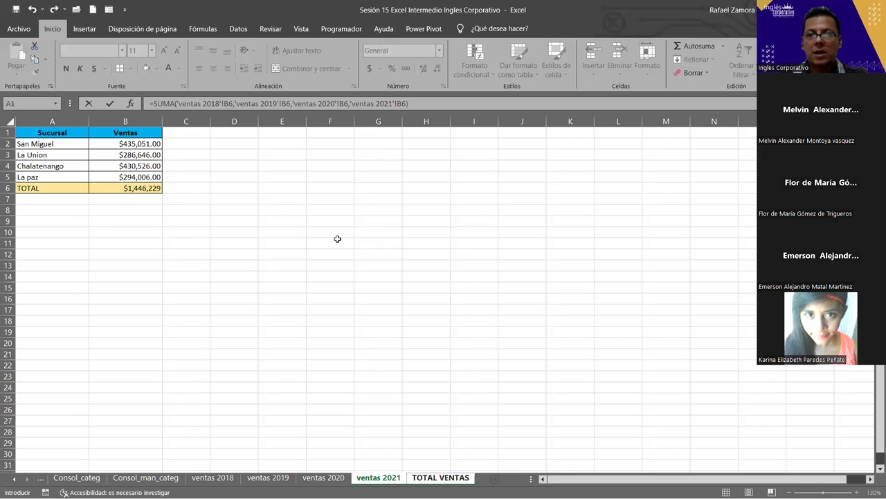
{"action": "key", "text": "Return"}
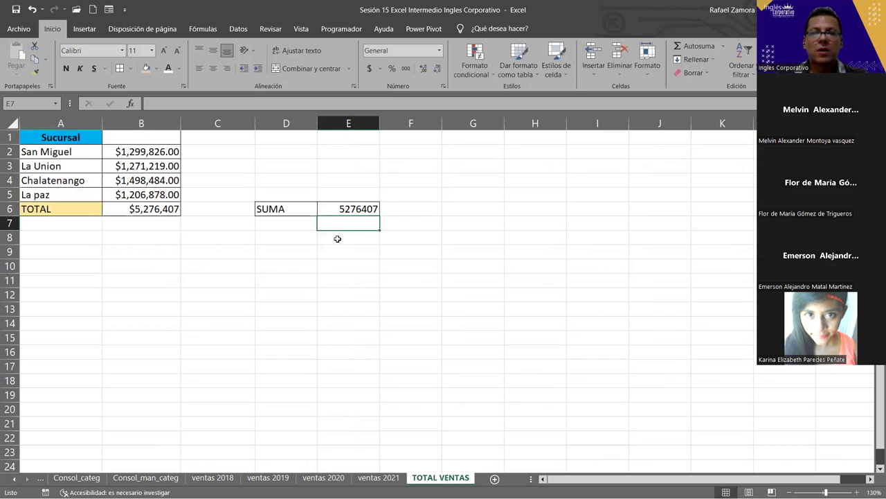
Step: Format E6 as Contabilidad currency with two decimals, reading $5,276,407.00
{"action": "left_click", "coordinate": [358, 206]}
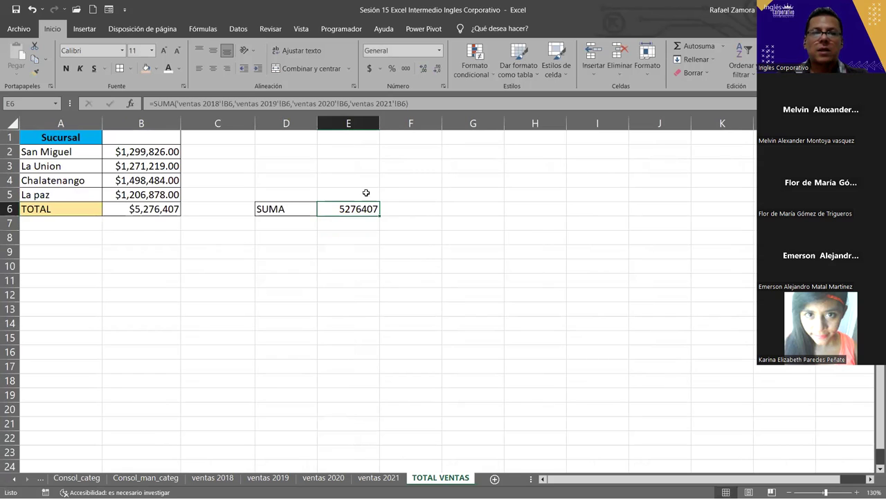
{"action": "left_click", "coordinate": [375, 66]}
{"action": "left_click", "coordinate": [405, 279]}
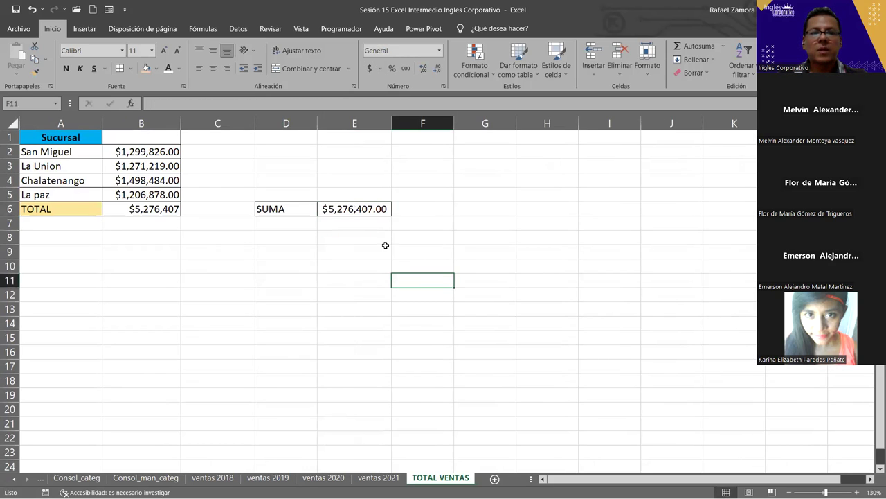
{"action": "left_click", "coordinate": [367, 208]}
{"action": "left_click", "coordinate": [436, 70]}
{"action": "left_click", "coordinate": [423, 68]}
{"action": "left_click", "coordinate": [401, 249]}
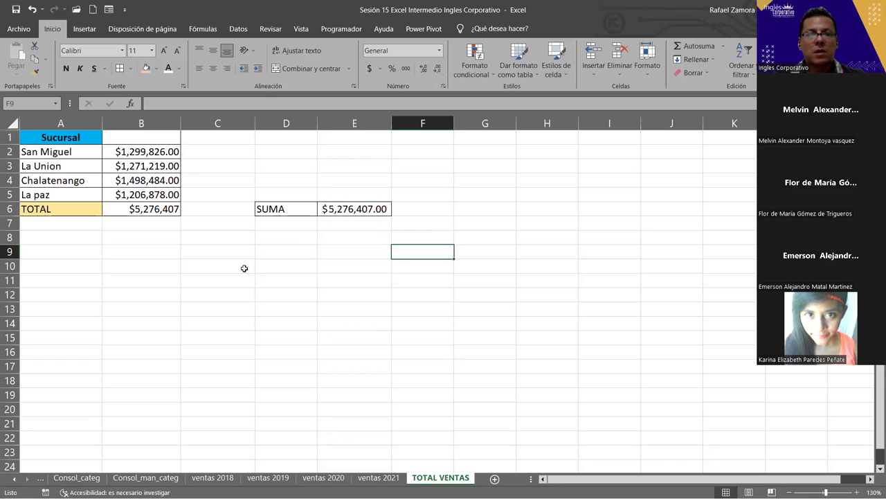
{"action": "left_click", "coordinate": [376, 206]}
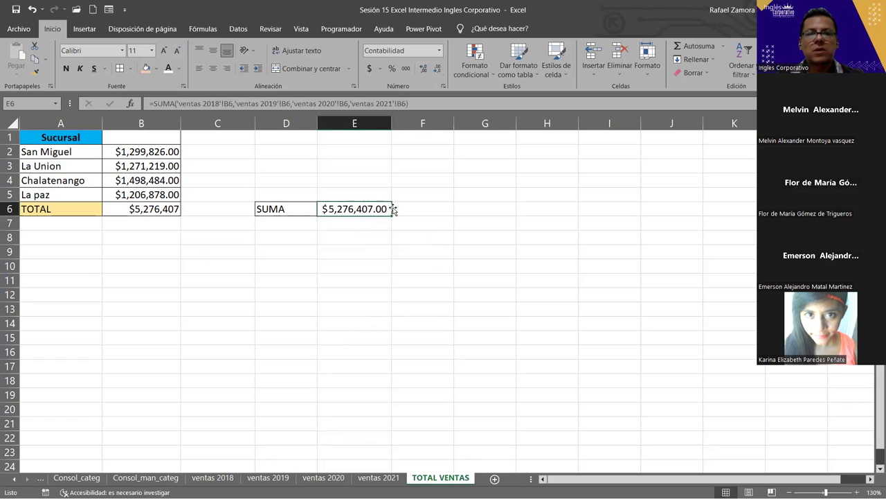
{"action": "left_click", "coordinate": [333, 231]}
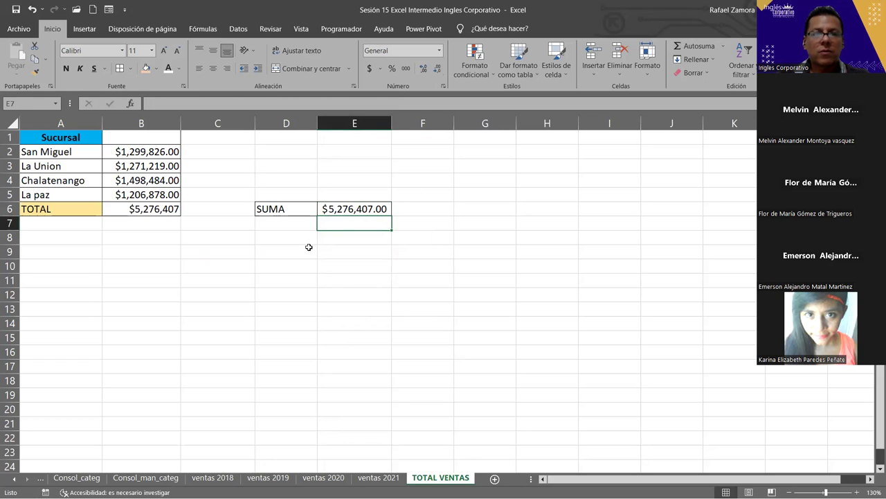
{"action": "left_click", "coordinate": [356, 239]}
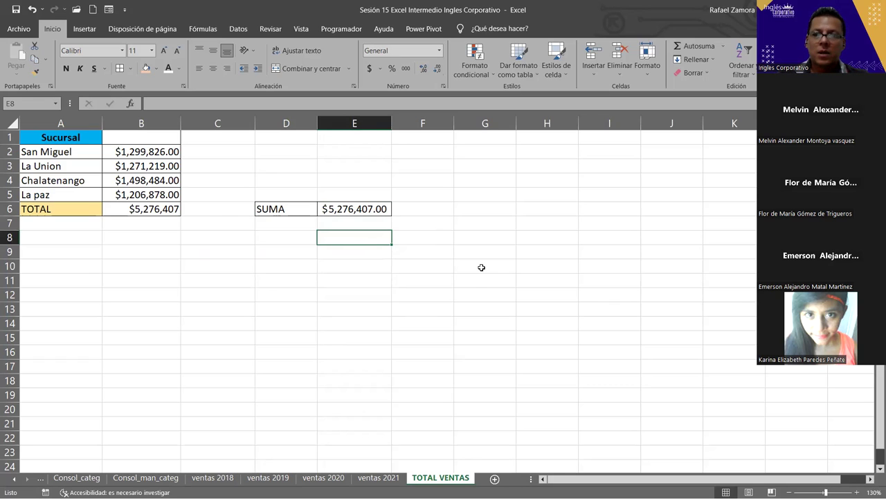
Step: Start a =SUMA( formula in cell E8 from the SUM suggestion
{"action": "type", "text": "="}
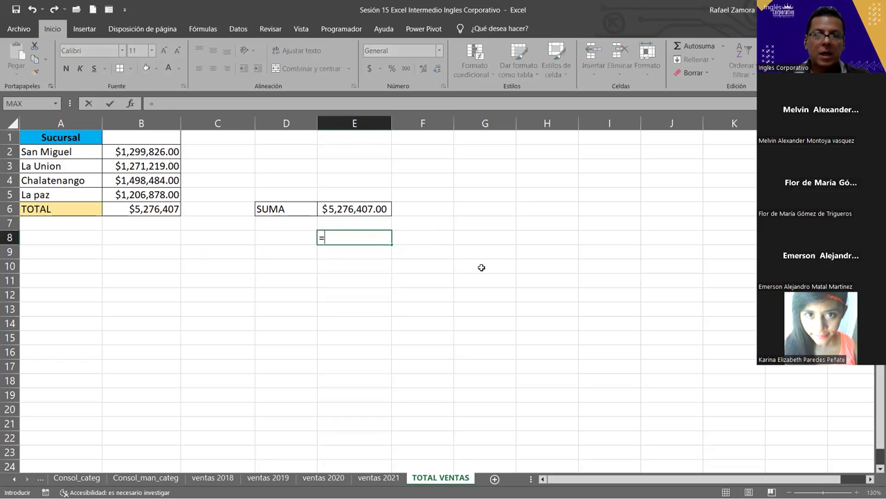
{"action": "type", "text": "SUM"}
{"action": "key", "text": "Tab"}
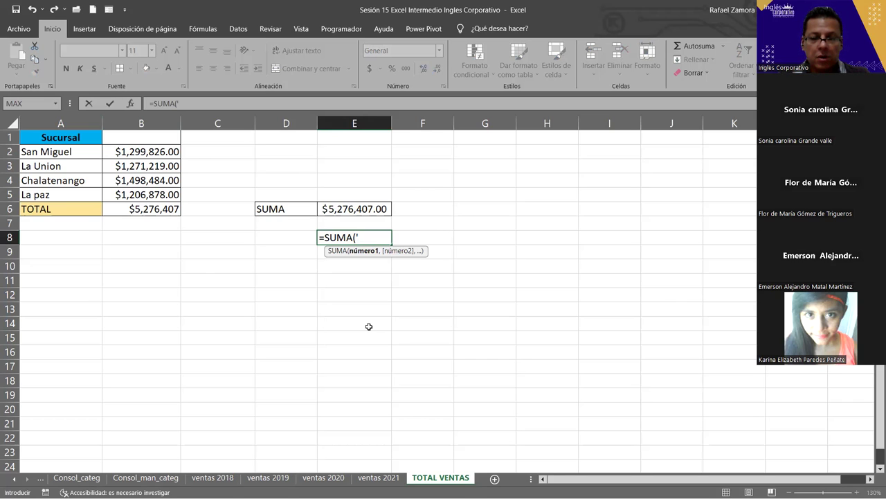
Step: Complete E8 as =SUMA('ventas 2018'!B6,…,'ventas 2021'!B6) and commit it
{"action": "type", "text": "ventas 2018"}
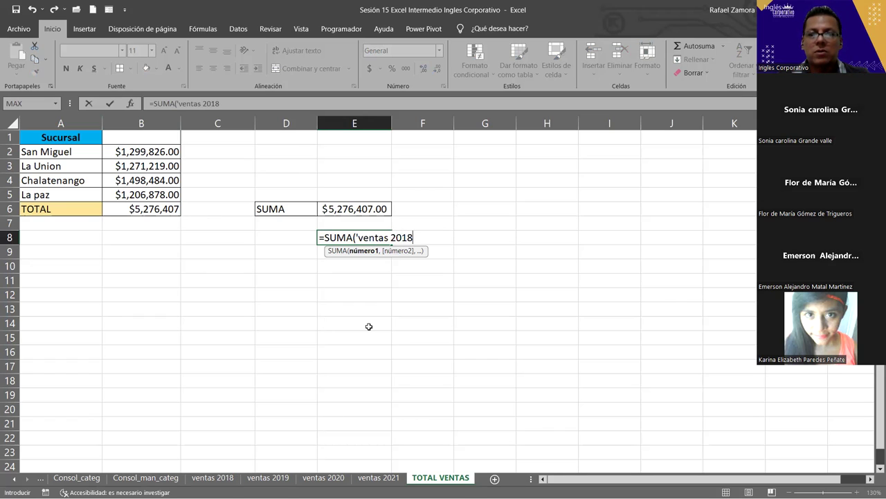
{"action": "type", "text": "'"}
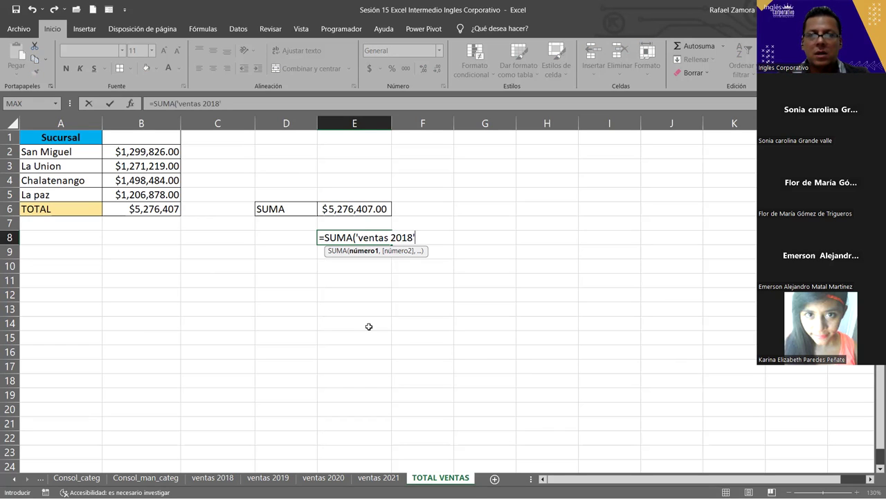
{"action": "type", "text": "!"}
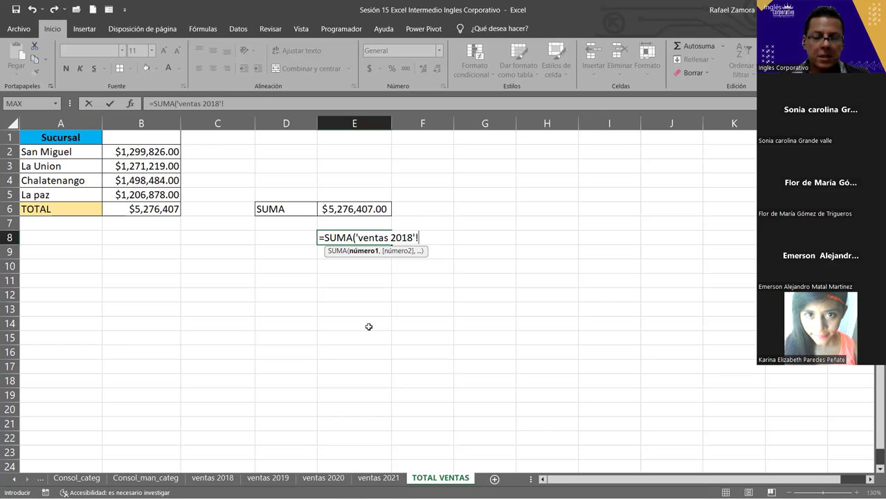
{"action": "type", "text": "B6"}
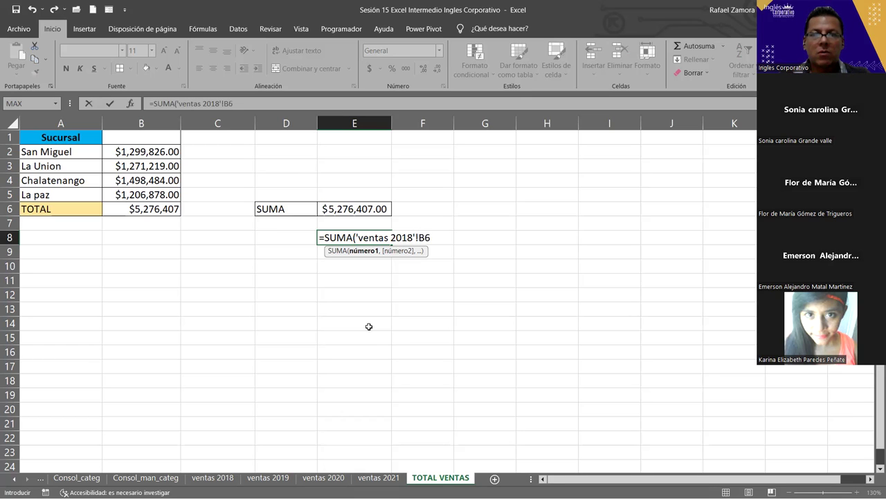
{"action": "type", "text": ","}
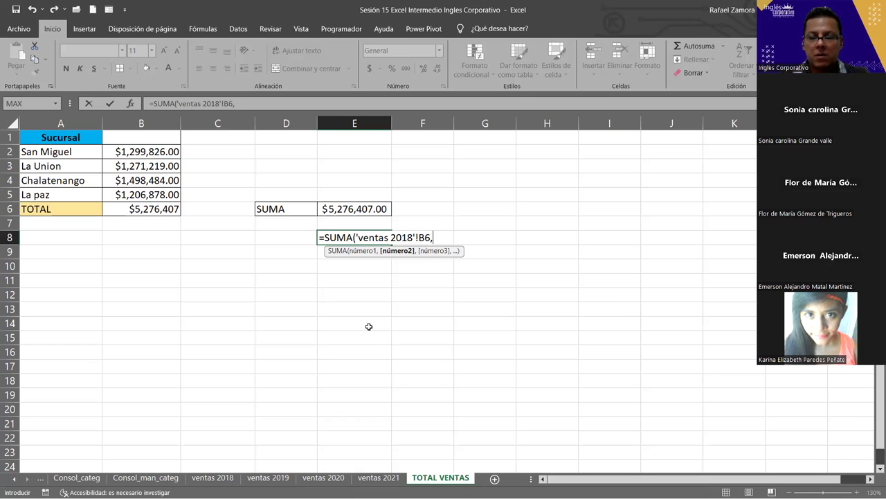
{"action": "type", "text": "'"}
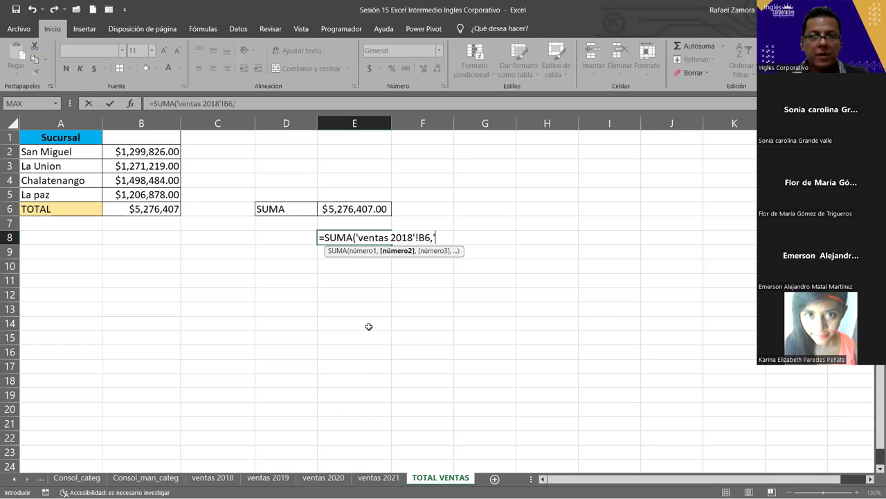
{"action": "type", "text": "ventas"}
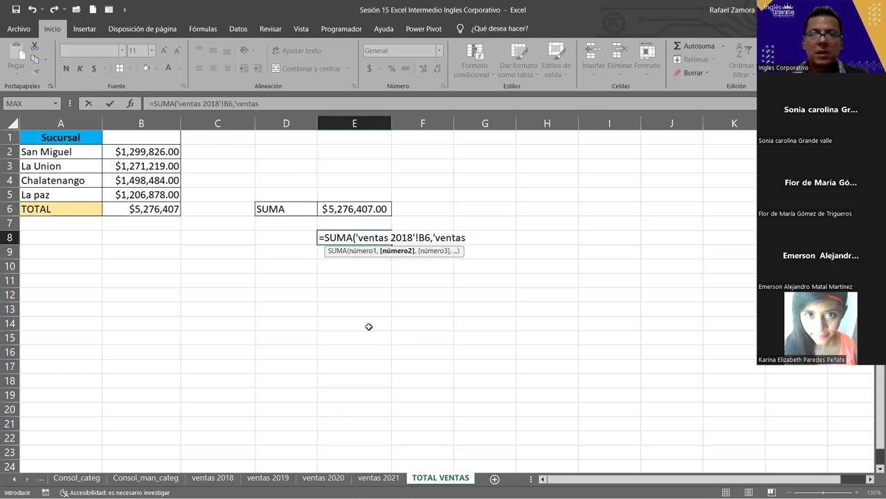
{"action": "type", "text": " 2019"}
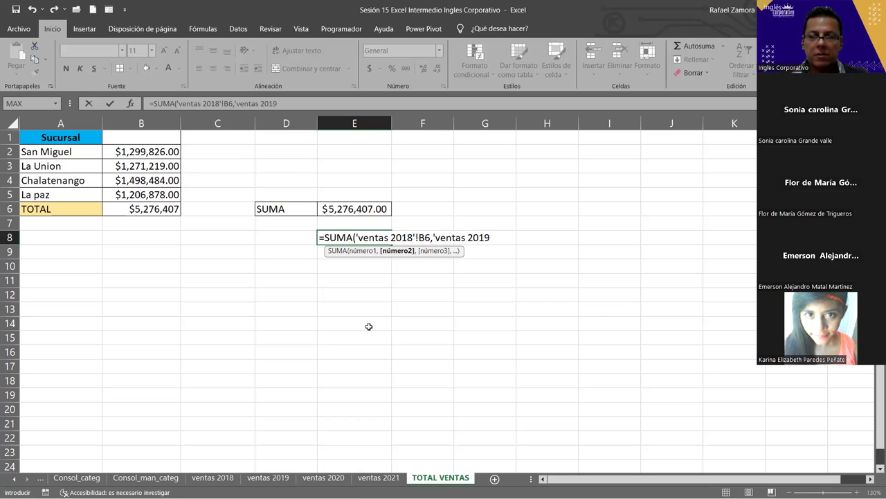
{"action": "type", "text": "'!"}
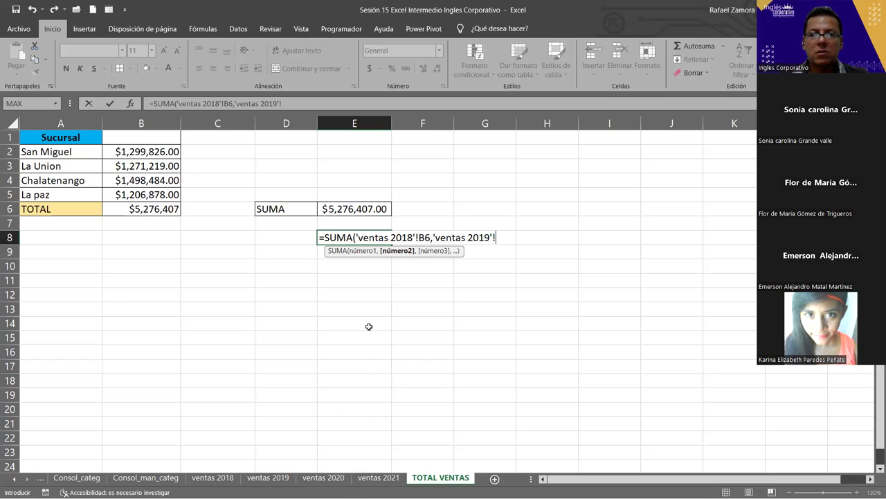
{"action": "type", "text": "B6"}
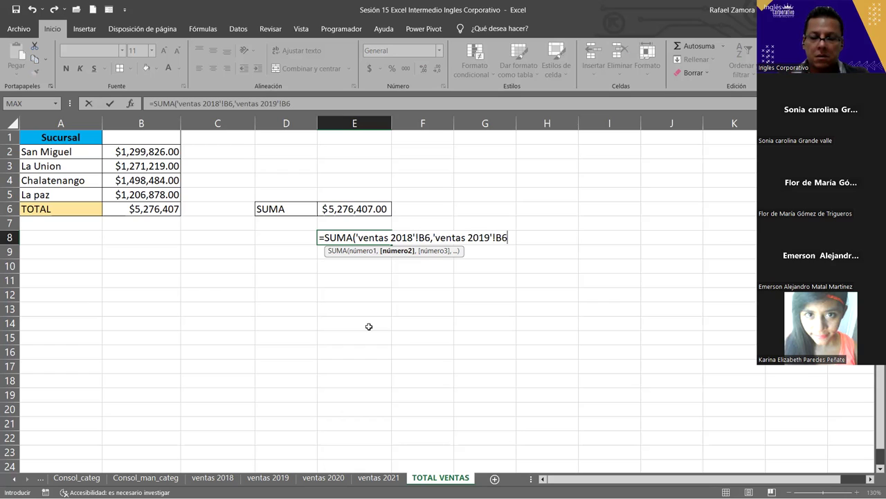
{"action": "type", "text": ","}
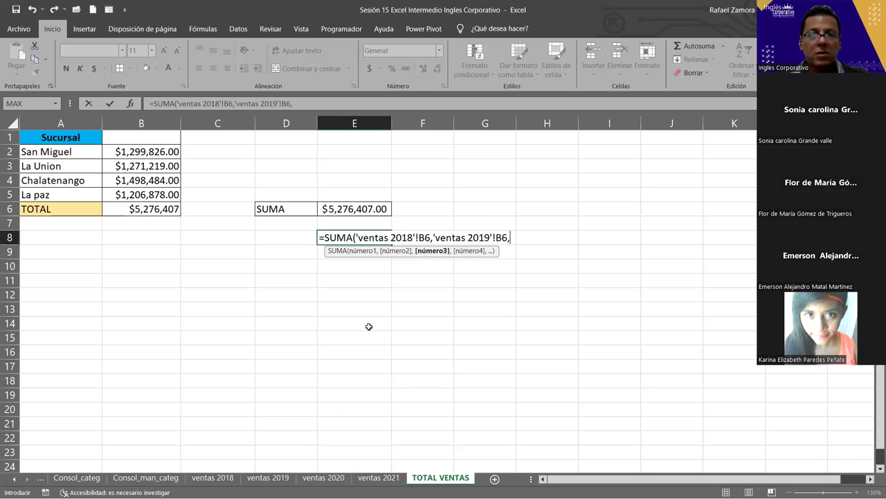
{"action": "type", "text": "'"}
{"action": "type", "text": "ventas"}
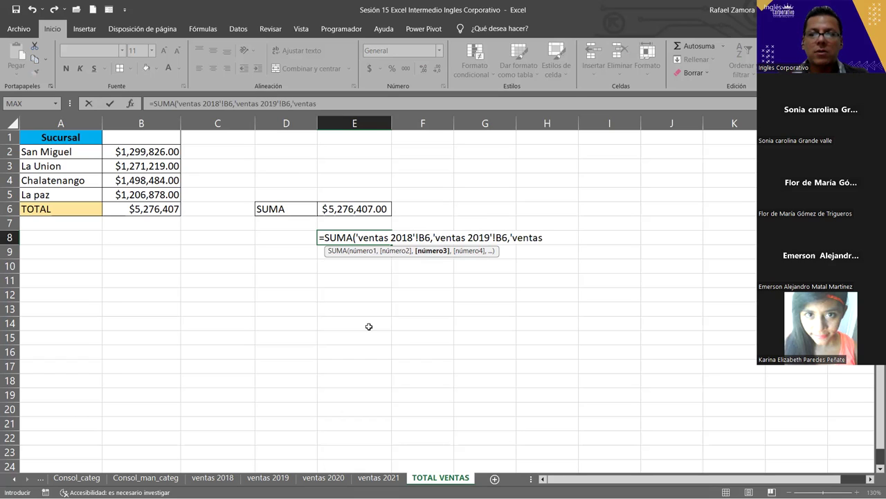
{"action": "type", "text": " 2020"}
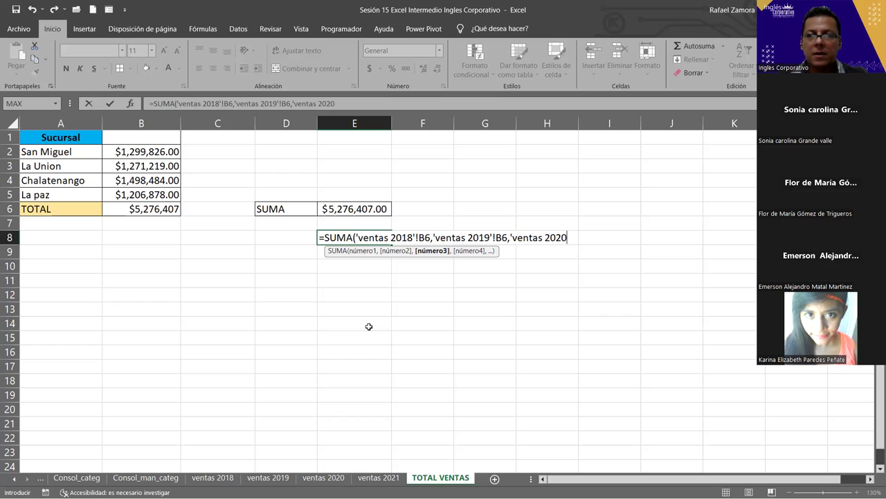
{"action": "type", "text": "'"}
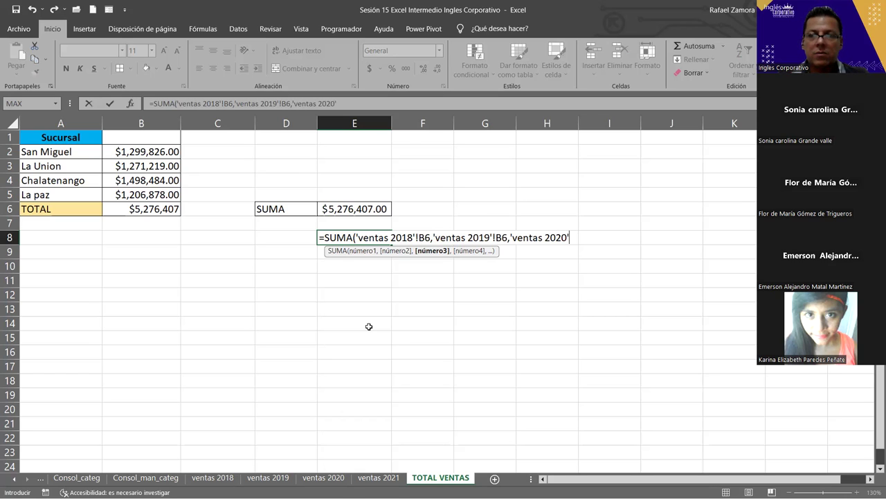
{"action": "type", "text": "!"}
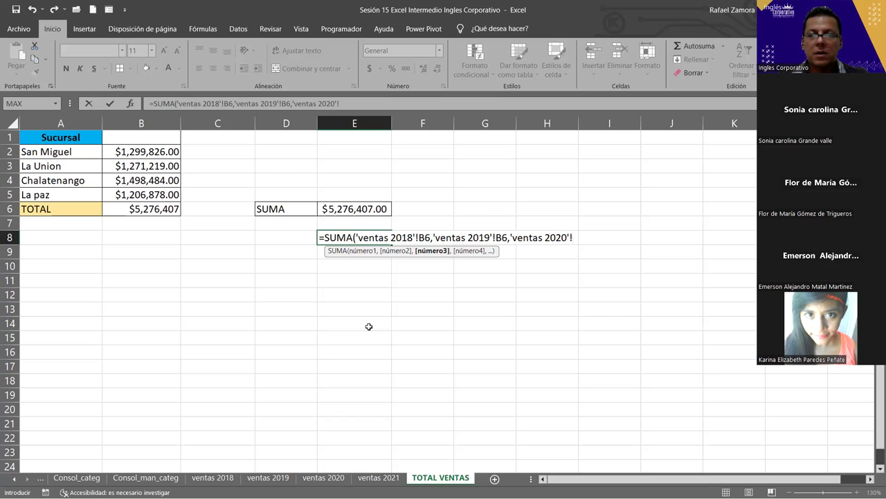
{"action": "type", "text": "B6"}
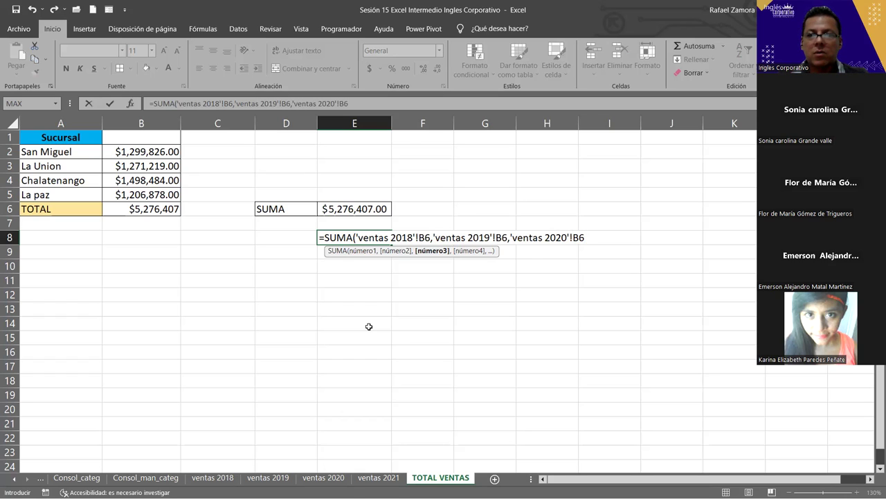
{"action": "type", "text": ",'"}
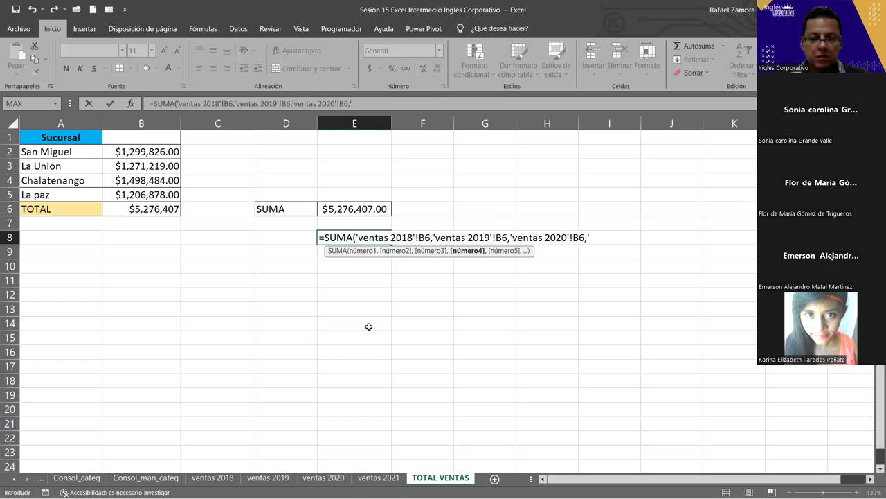
{"action": "type", "text": "ventas"}
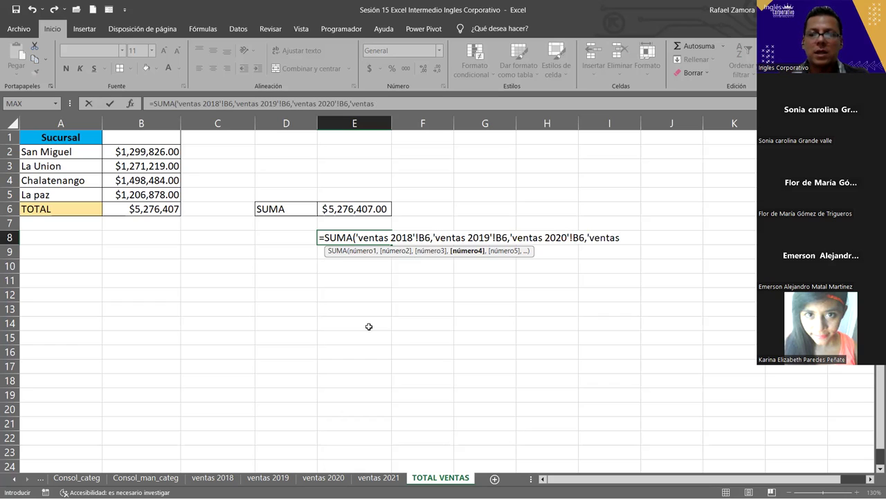
{"action": "type", "text": " 2021'"}
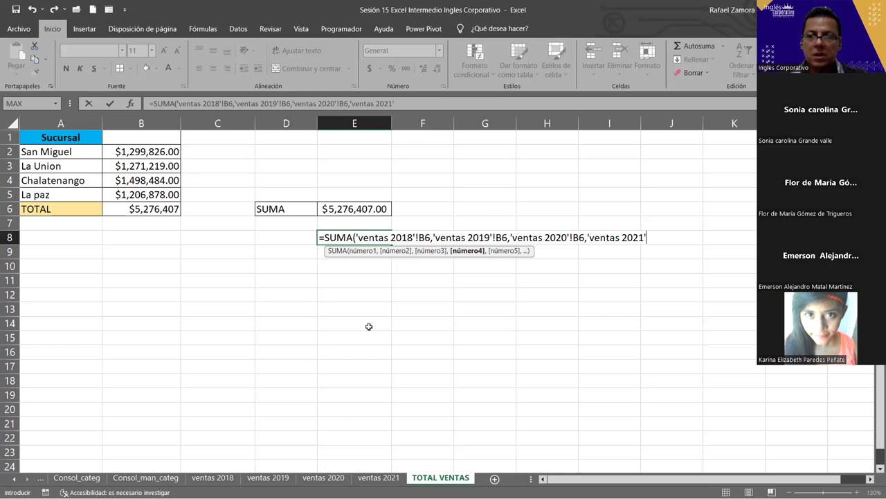
{"action": "type", "text": "!"}
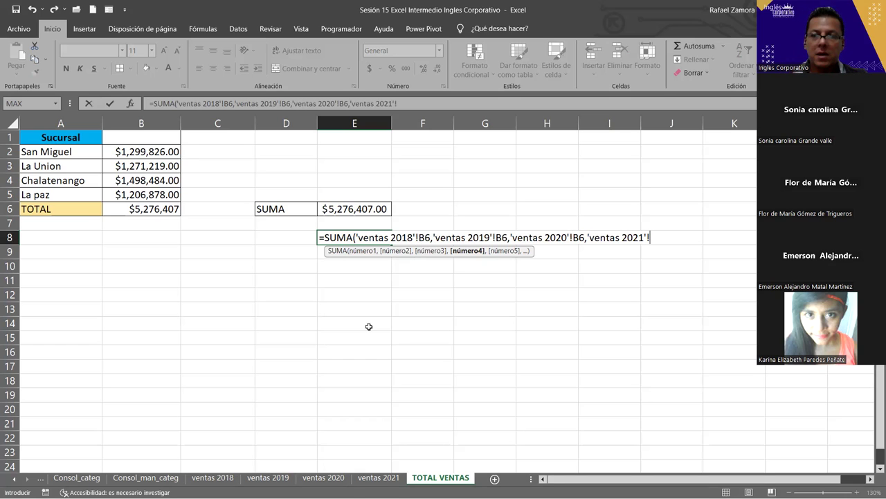
{"action": "type", "text": "B6"}
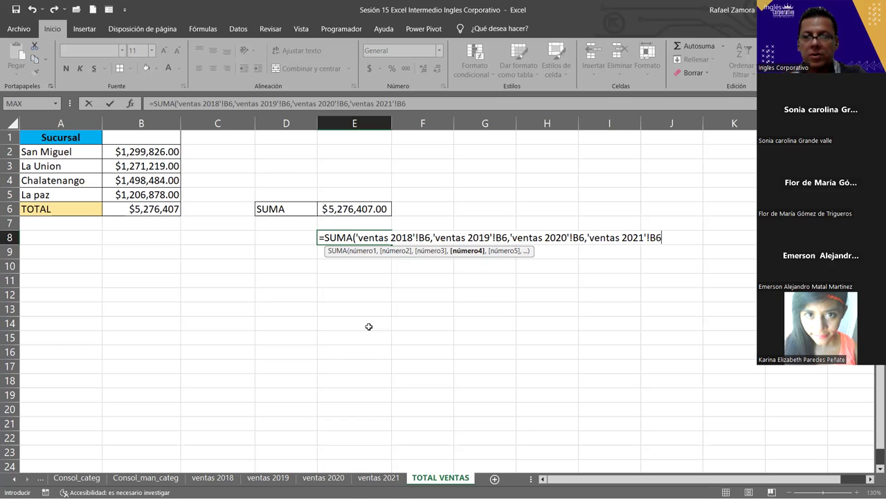
{"action": "type", "text": ")"}
{"action": "key", "text": "Return"}
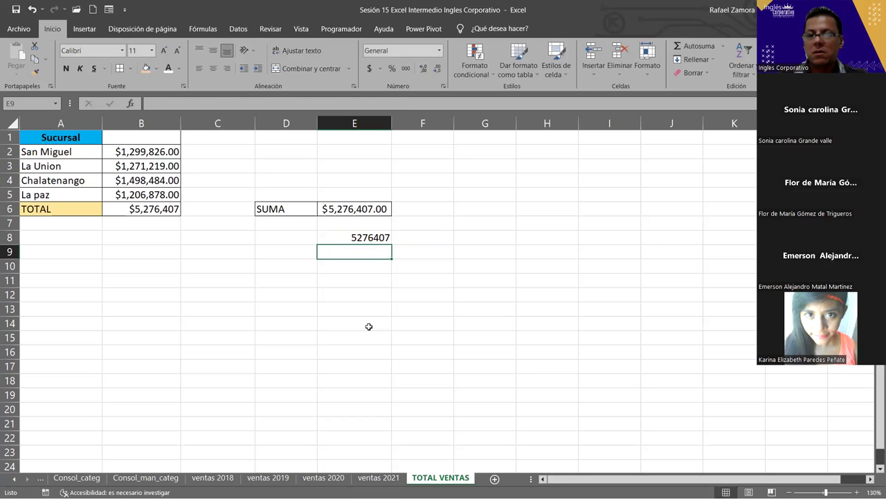
Step: Give E8 accounting format so it reads $5,276,407.00
{"action": "left_click", "coordinate": [370, 238]}
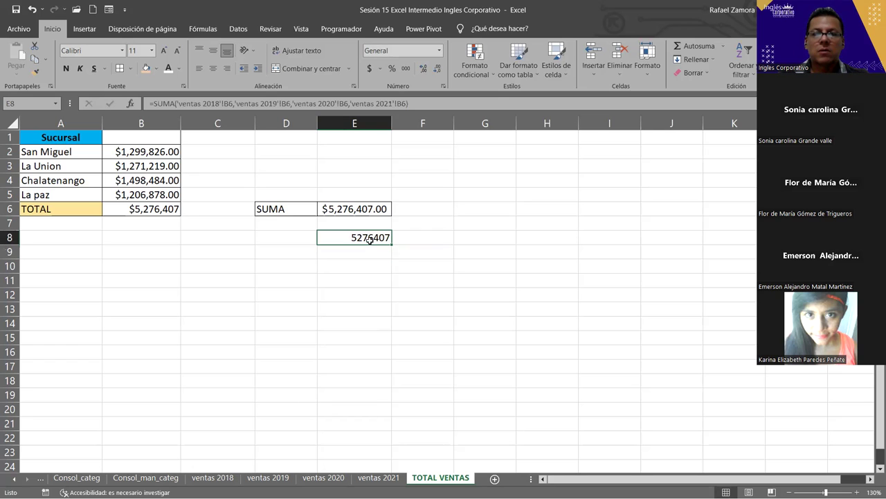
{"action": "left_click", "coordinate": [370, 68]}
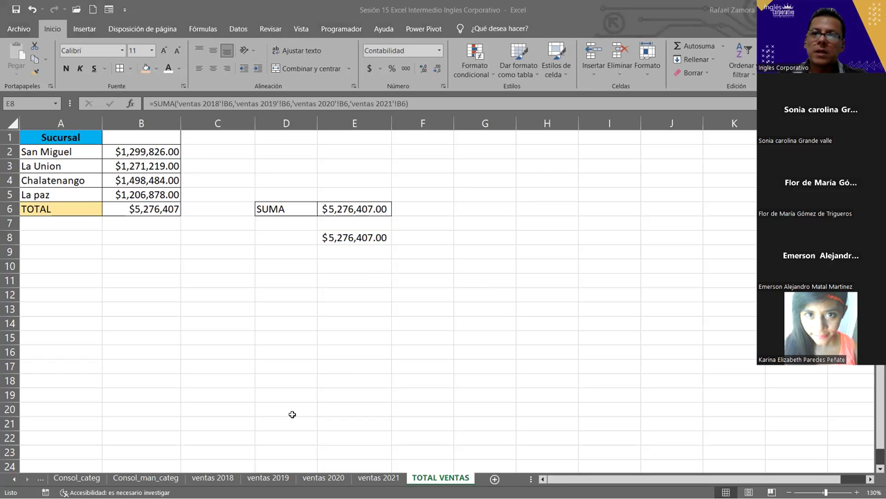
{"action": "left_click", "coordinate": [345, 269]}
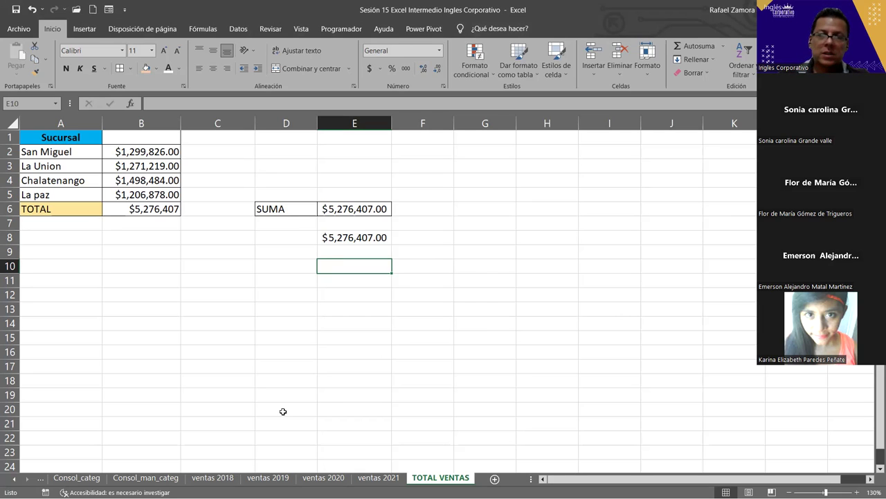
{"action": "left_click", "coordinate": [525, 210]}
Step: Enter =FORMULATEXTO(E6) in H6, then delete the empty column G so it moves to G6
{"action": "type", "text": "=form"}
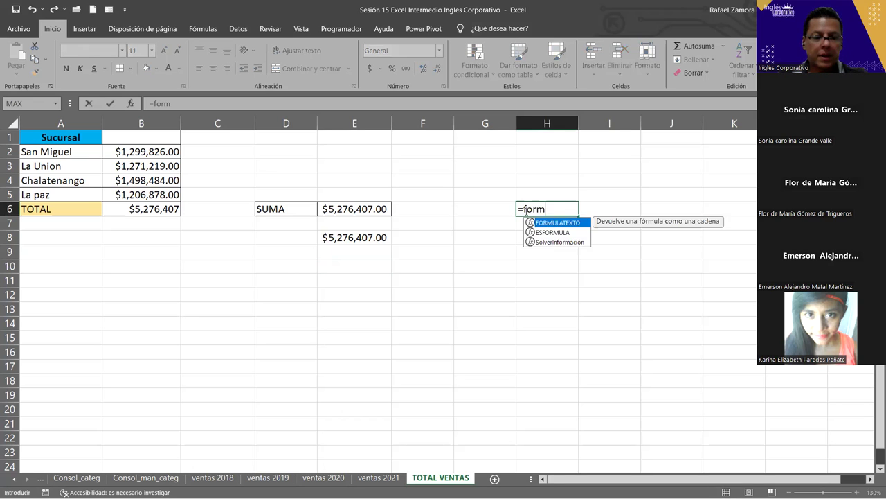
{"action": "key", "text": "Tab"}
{"action": "left_click", "coordinate": [367, 211]}
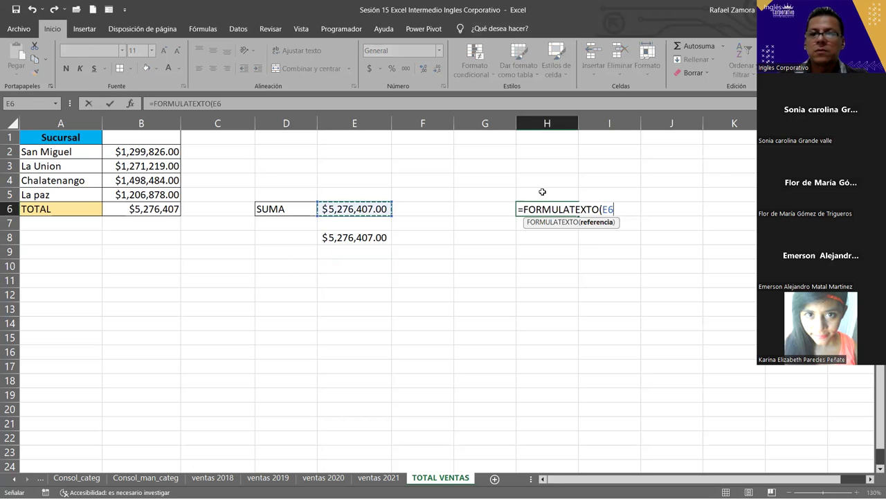
{"action": "key", "text": "Return"}
{"action": "left_click", "coordinate": [485, 123]}
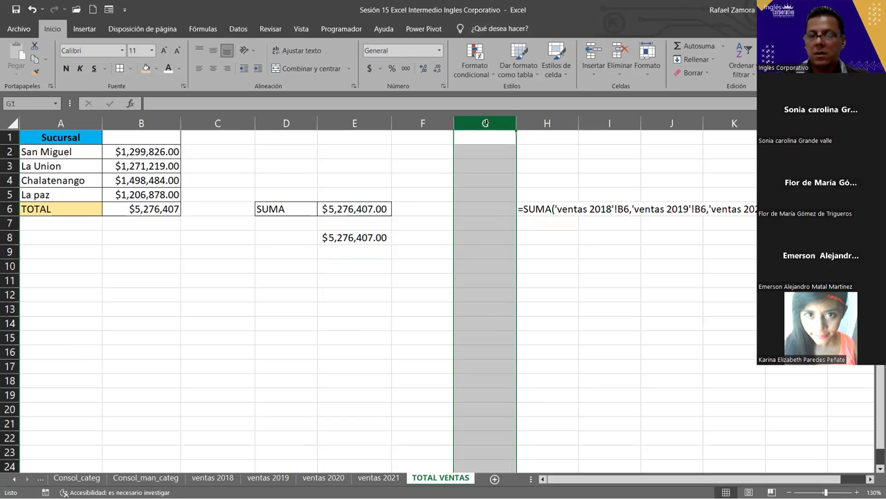
{"action": "key", "text": "ctrl+minus"}
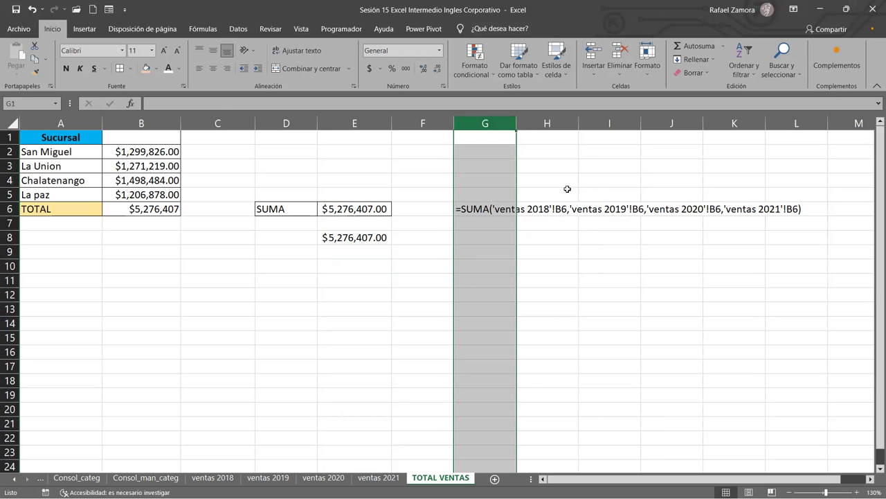
Step: Copy the G6 formula-text cell into G8 and G16, then check the results
{"action": "left_click", "coordinate": [481, 207]}
{"action": "key", "text": "ctrl+c"}
{"action": "left_click", "coordinate": [470, 238]}
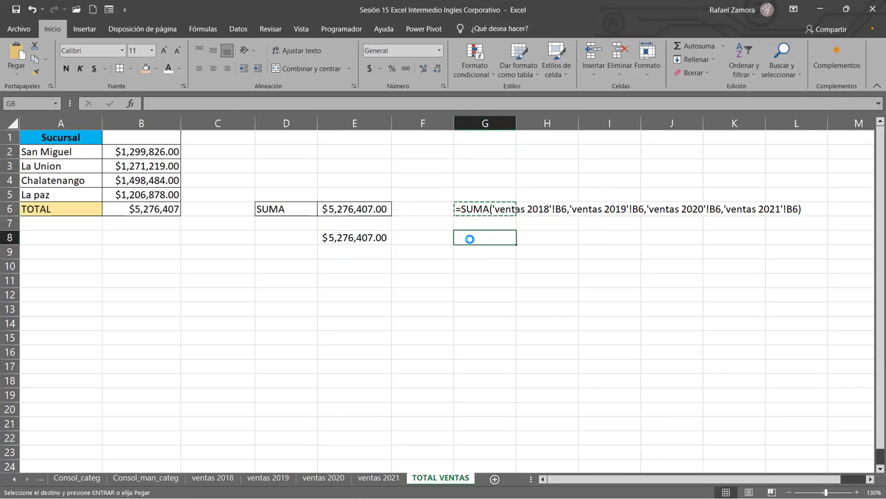
{"action": "key", "text": "ctrl+v"}
{"action": "left_click", "coordinate": [509, 351]}
{"action": "key", "text": "Return"}
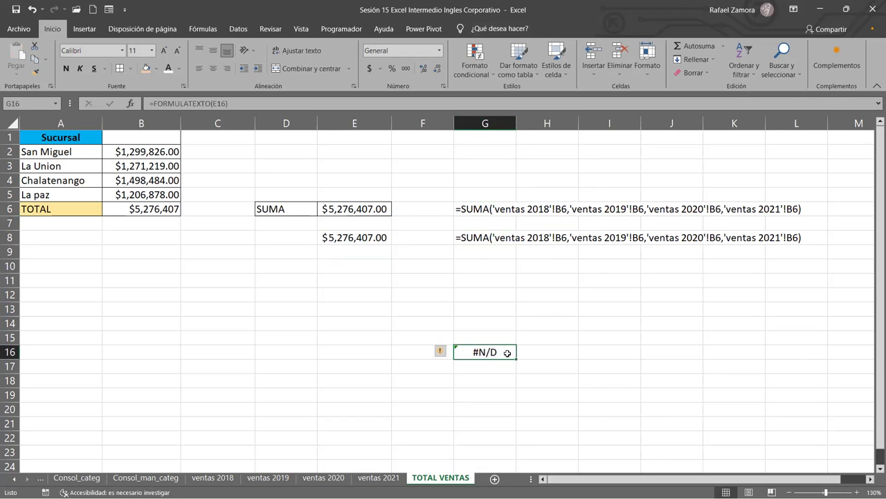
{"action": "left_click", "coordinate": [468, 205]}
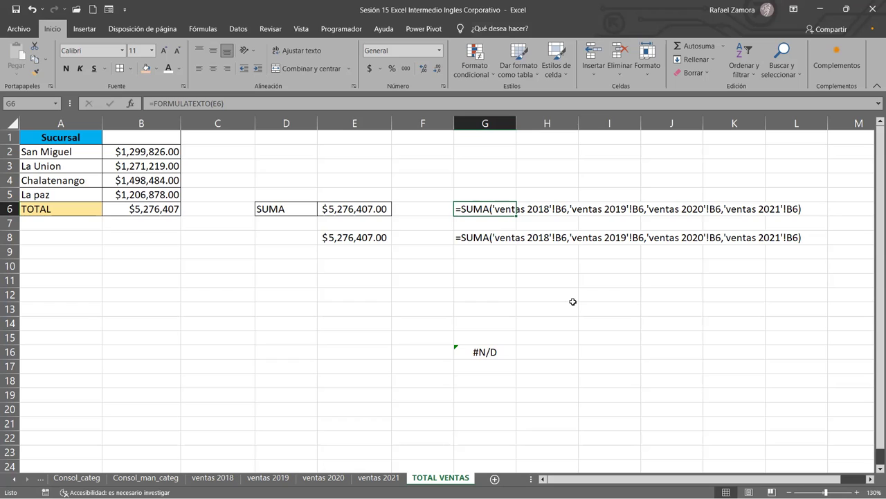
{"action": "left_click", "coordinate": [380, 238]}
{"action": "left_click", "coordinate": [383, 268]}
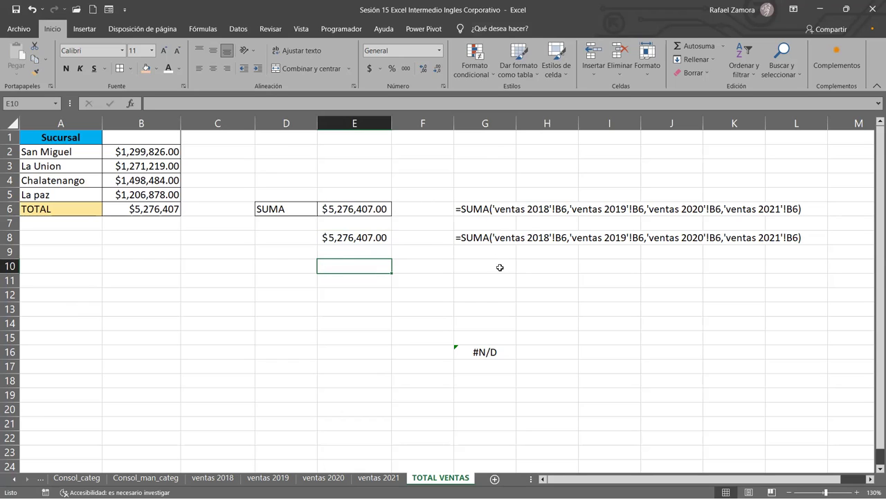
Step: Enter =SUMA('ventas 2018:ventas 2021'!B6) in E10 as currency, then copy G8's formula text
{"action": "type", "text": "="}
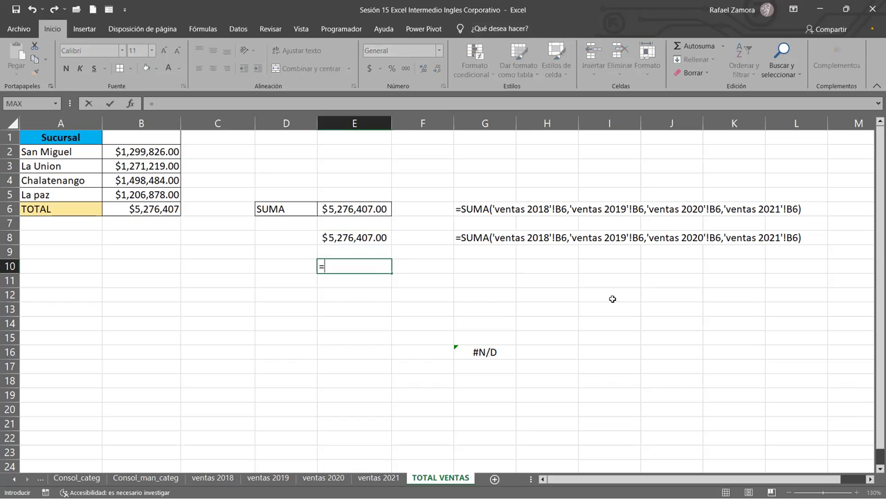
{"action": "type", "text": "SUMA("}
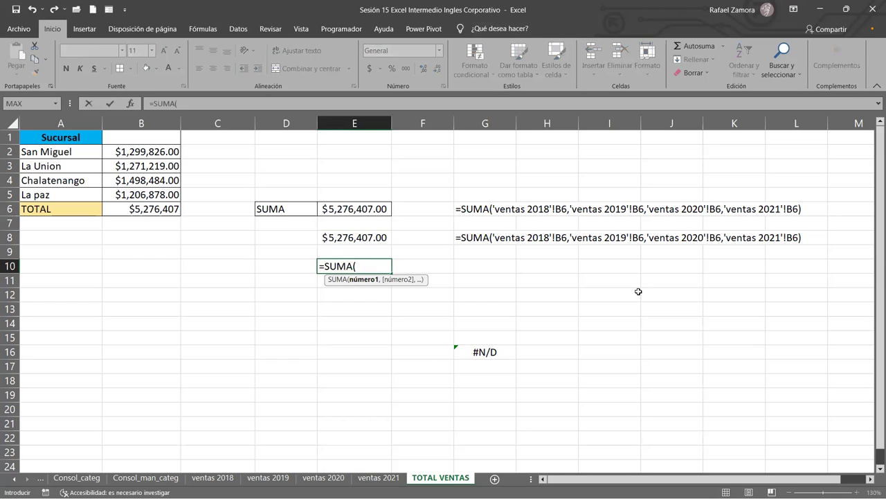
{"action": "type", "text": "'"}
{"action": "type", "text": "ventas 2018>"}
{"action": "key", "text": "BackSpace"}
{"action": "type", "text": ":"}
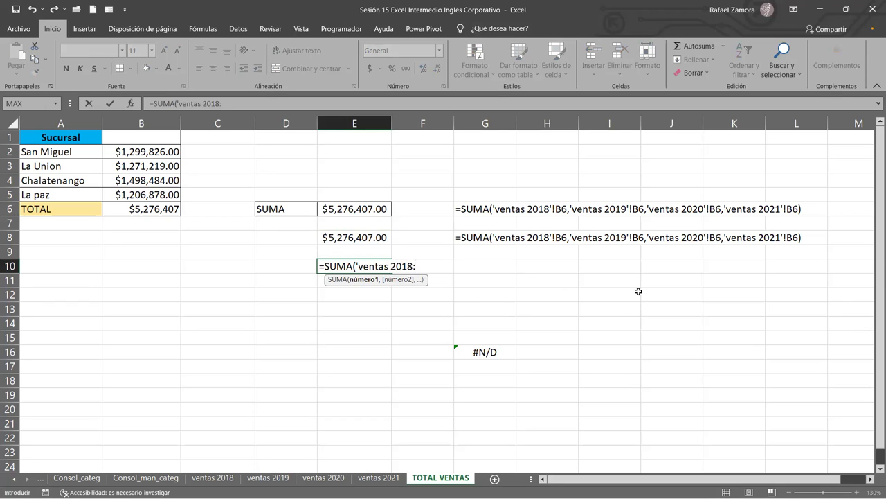
{"action": "type", "text": "ventas 2021'"}
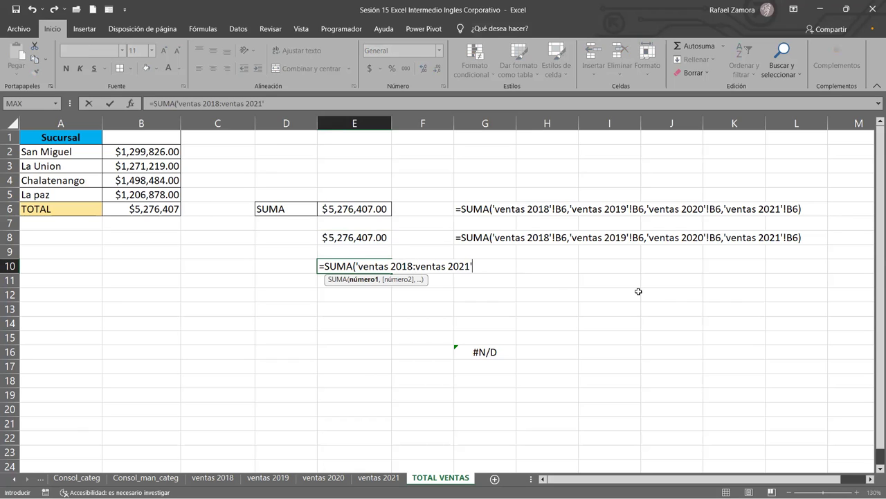
{"action": "type", "text": "!"}
{"action": "type", "text": "B"}
{"action": "type", "text": "6"}
{"action": "type", "text": ")"}
{"action": "key", "text": "Return"}
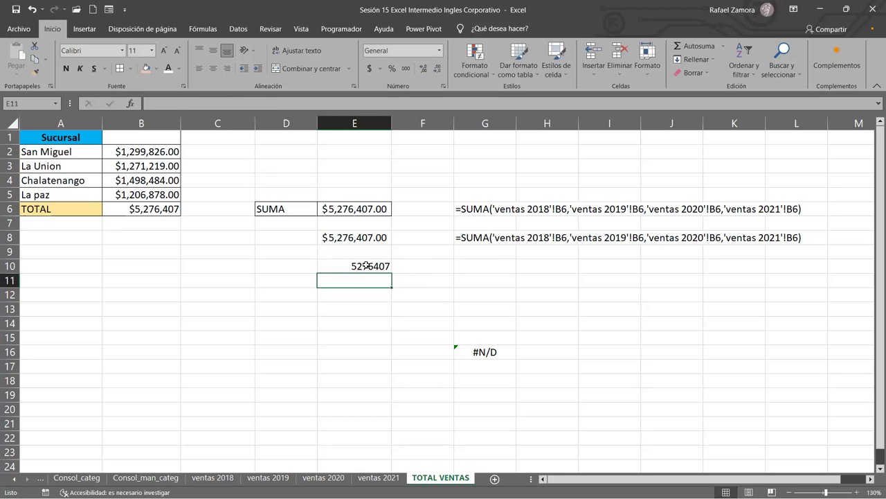
{"action": "left_click", "coordinate": [366, 264]}
{"action": "left_click", "coordinate": [374, 71]}
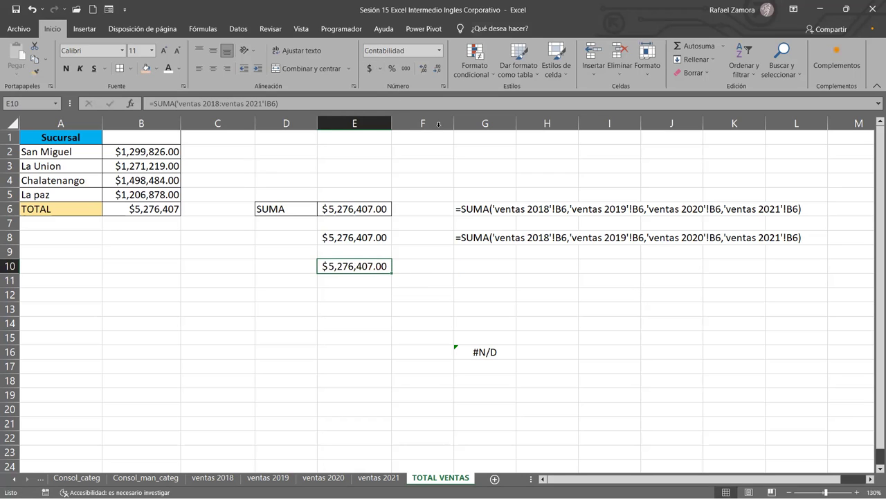
{"action": "left_click", "coordinate": [491, 238]}
{"action": "key", "text": "ctrl+c"}
{"action": "left_click", "coordinate": [486, 265]}
{"action": "key", "text": "ctrl+v"}
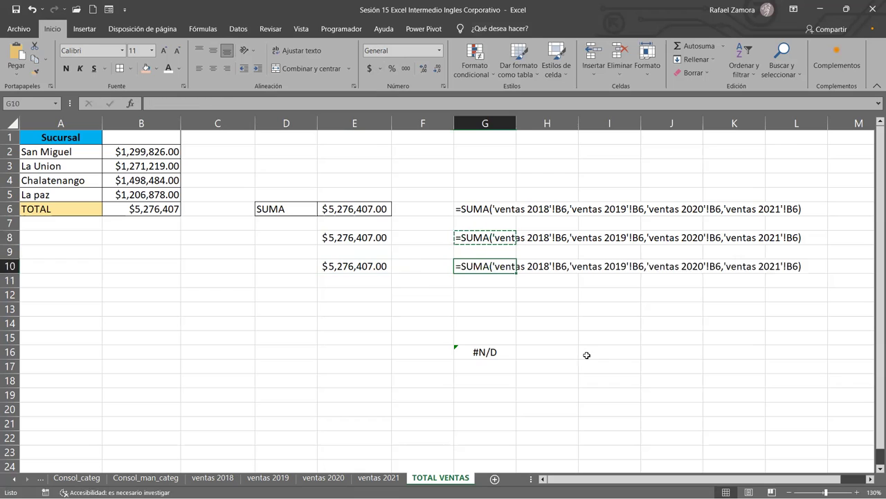
{"action": "left_click", "coordinate": [602, 364]}
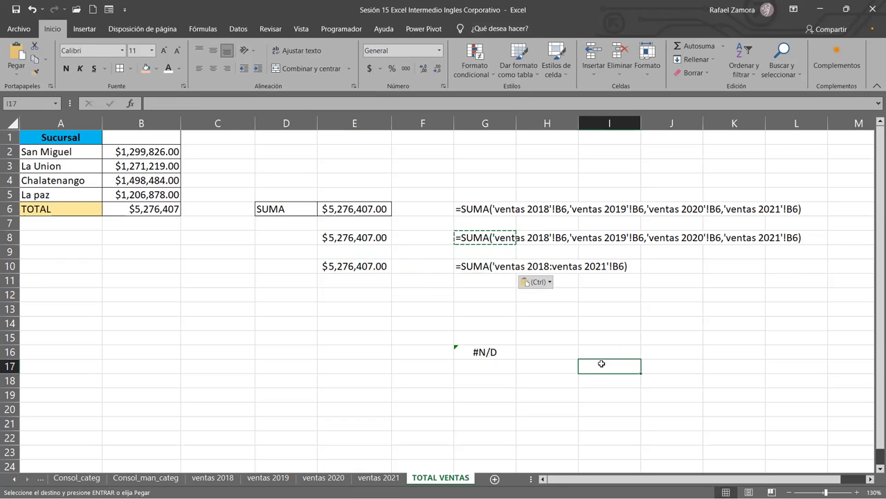
{"action": "key", "text": "Escape"}
{"action": "left_click", "coordinate": [720, 320]}
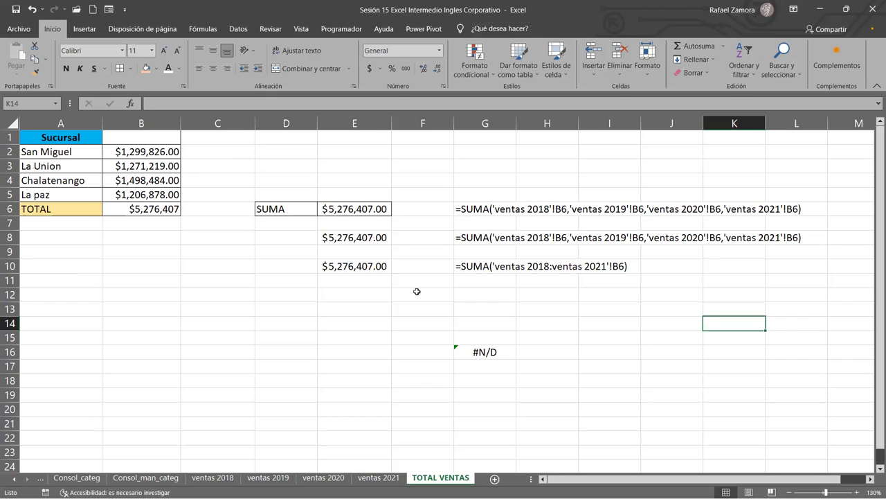
{"action": "left_click", "coordinate": [387, 292]}
Step: Build =SUMA('ventas 2018:ventas 2021'!B6) in E12 from the sheet tabs and apply accounting format
{"action": "type", "text": "="}
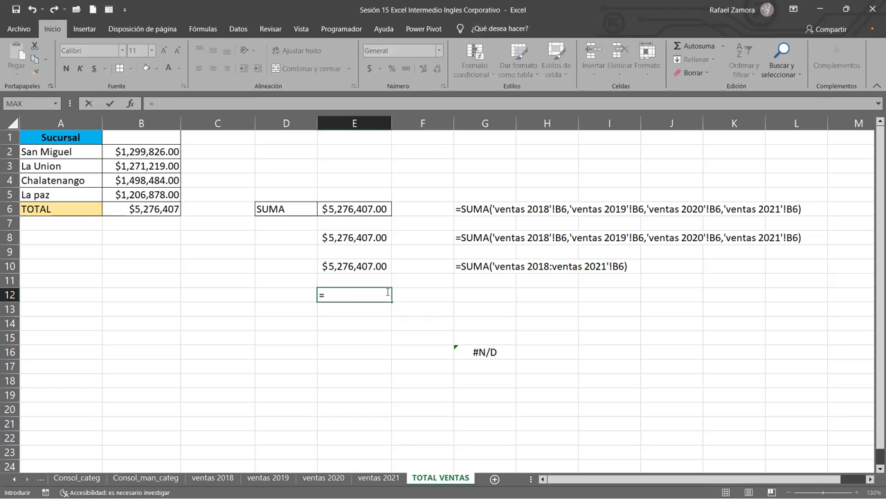
{"action": "type", "text": "SUMA("}
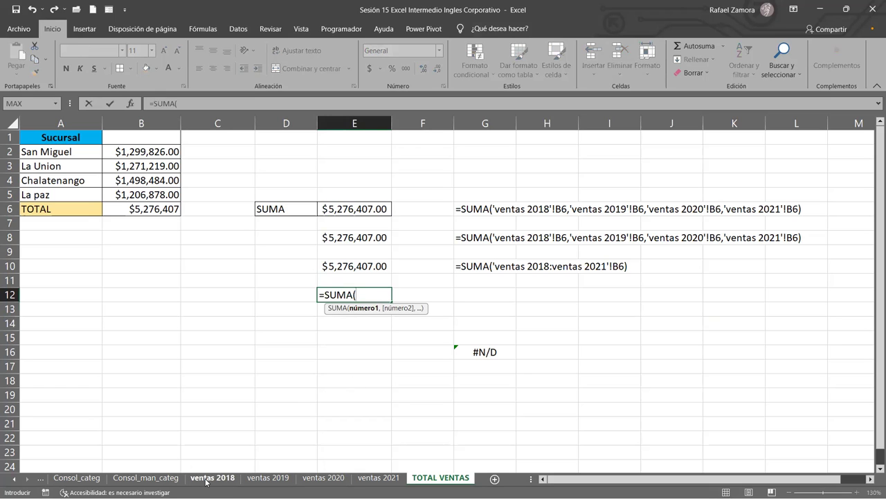
{"action": "left_click", "coordinate": [206, 478]}
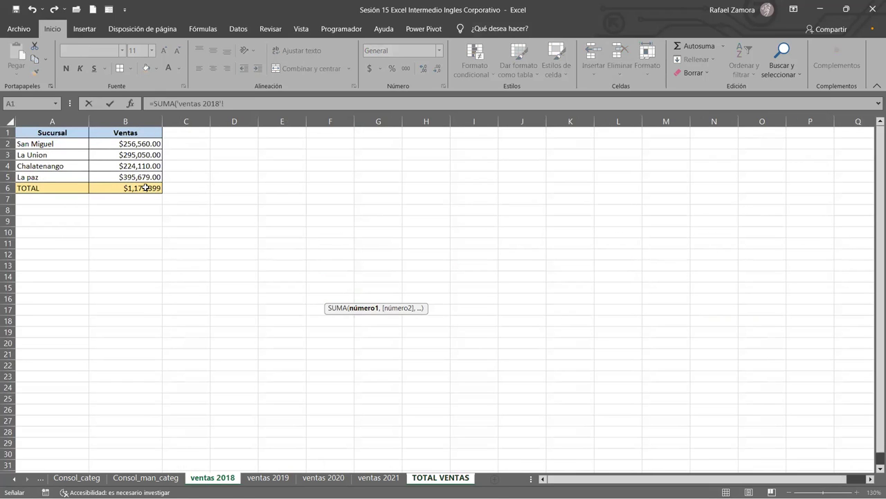
{"action": "left_click", "coordinate": [146, 187]}
{"action": "left_click", "coordinate": [383, 478], "text": "shift"}
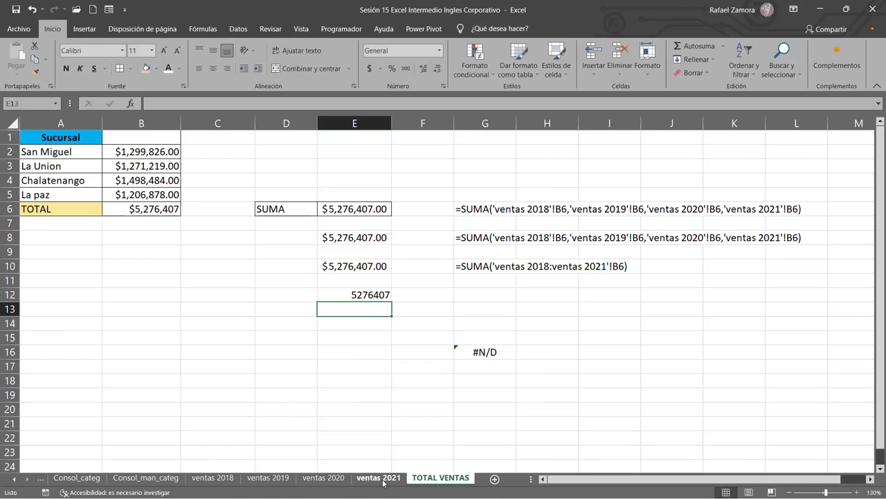
{"action": "key", "text": "Up"}
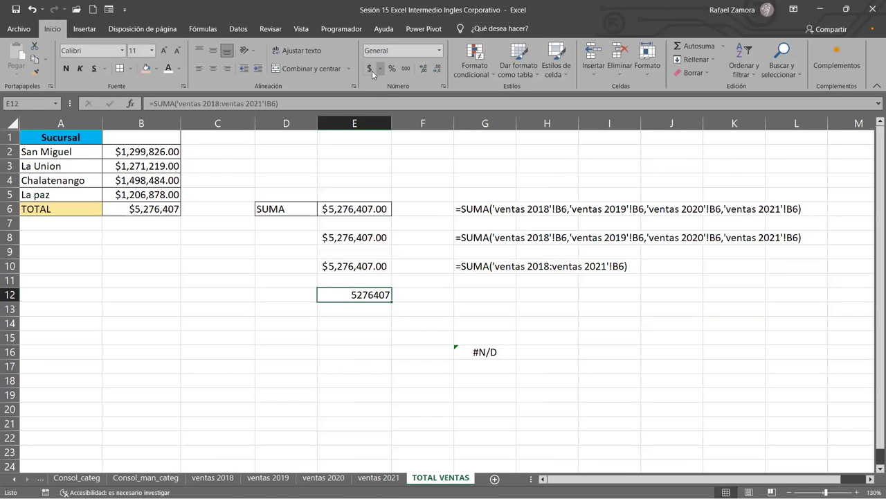
{"action": "left_click", "coordinate": [369, 69]}
Step: Copy the G10 formula-text cell into G12 and cancel the copy
{"action": "left_click", "coordinate": [496, 270]}
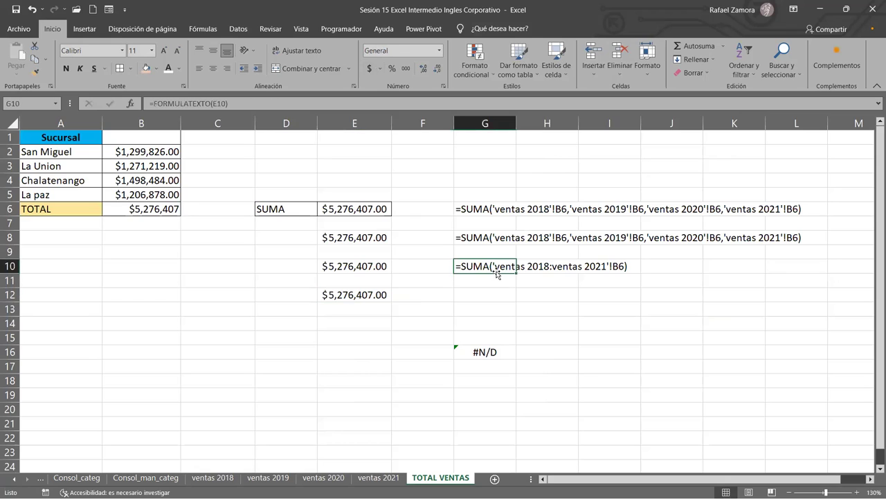
{"action": "key", "text": "ctrl+c"}
{"action": "left_click", "coordinate": [484, 293]}
{"action": "key", "text": "ctrl+v"}
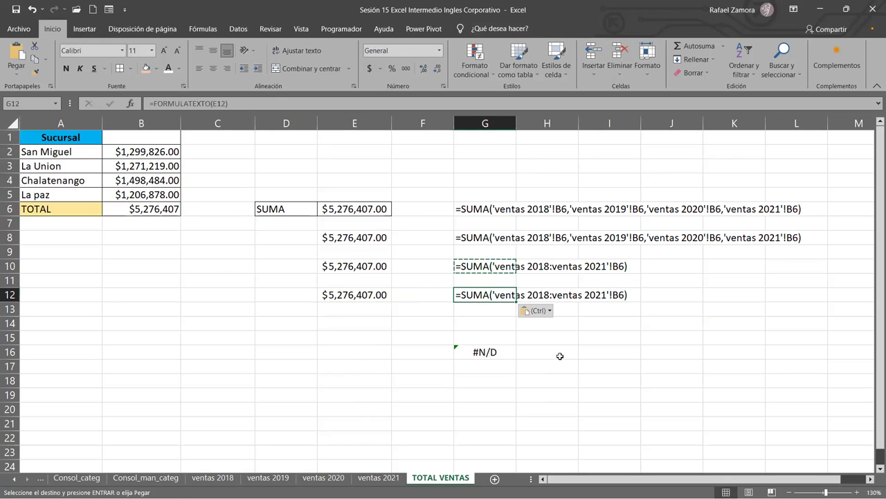
{"action": "left_click", "coordinate": [560, 354]}
{"action": "left_click", "coordinate": [721, 339]}
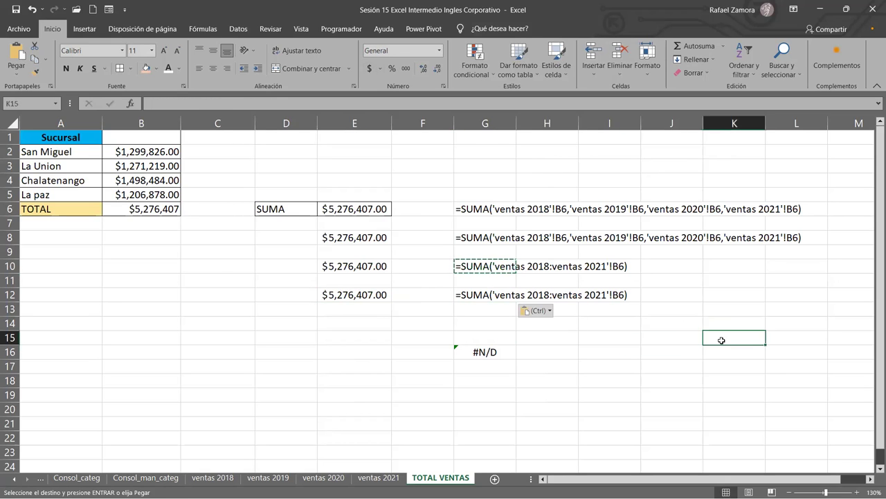
{"action": "key", "text": "Escape"}
Step: Review the formula texts in G6, G8, G10 and G12 one by one
{"action": "left_click", "coordinate": [496, 209]}
{"action": "left_click", "coordinate": [494, 238]}
{"action": "left_click", "coordinate": [501, 264]}
{"action": "left_click", "coordinate": [500, 292]}
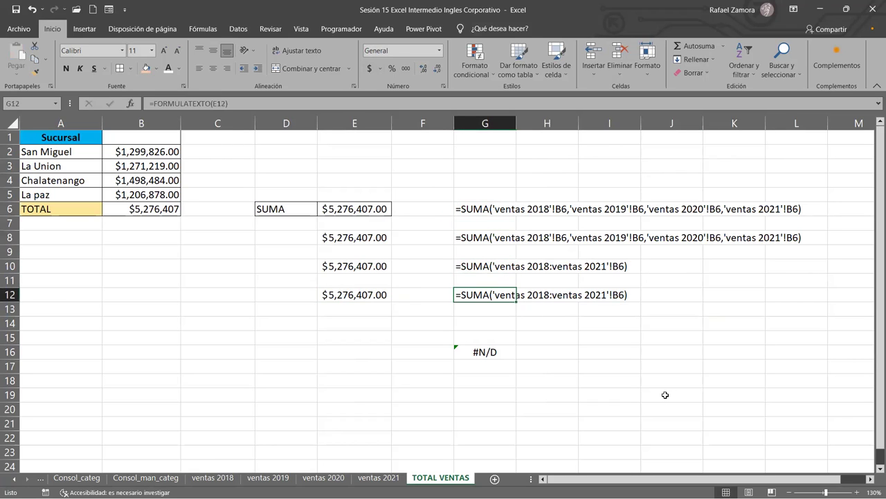
{"action": "left_click", "coordinate": [494, 205]}
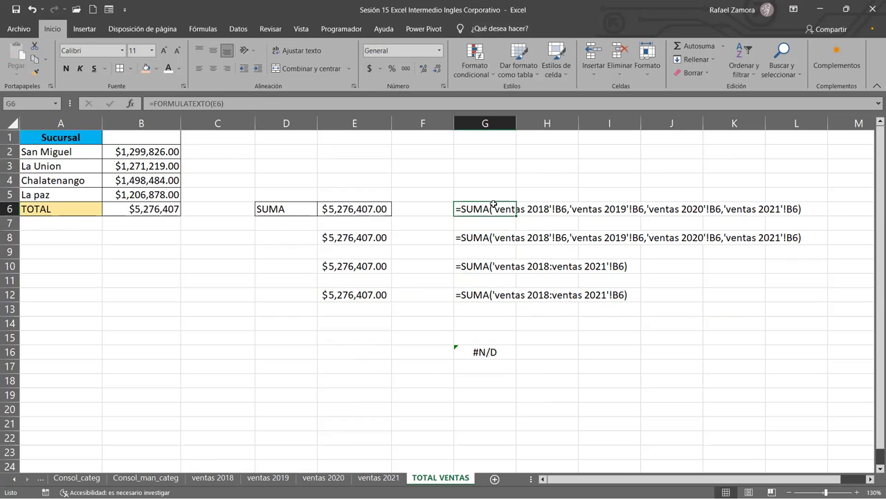
{"action": "left_click", "coordinate": [490, 237]}
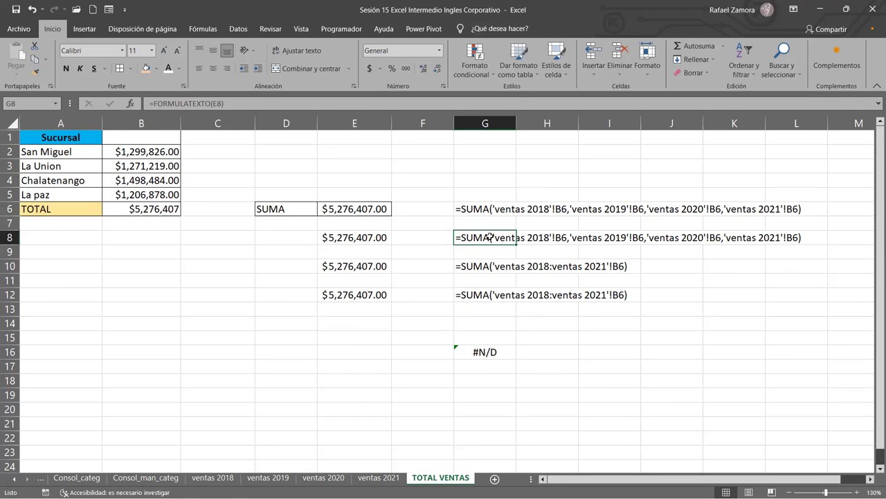
{"action": "left_click", "coordinate": [487, 265]}
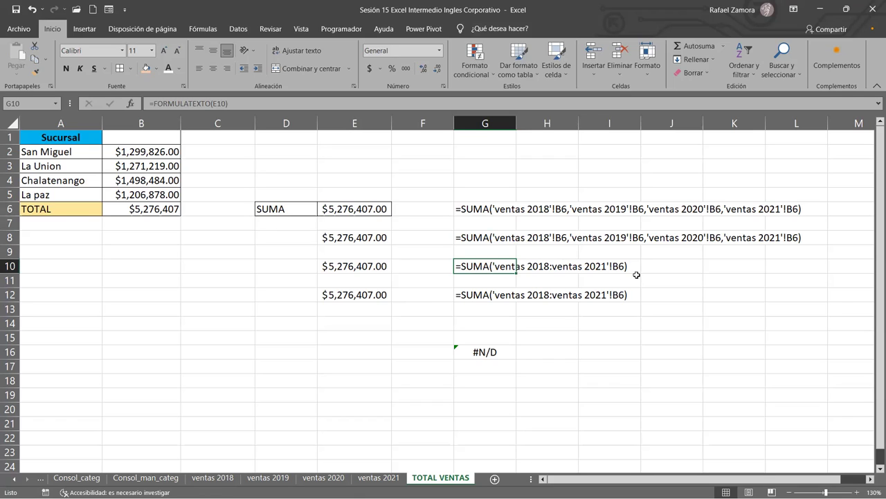
{"action": "left_click", "coordinate": [469, 296]}
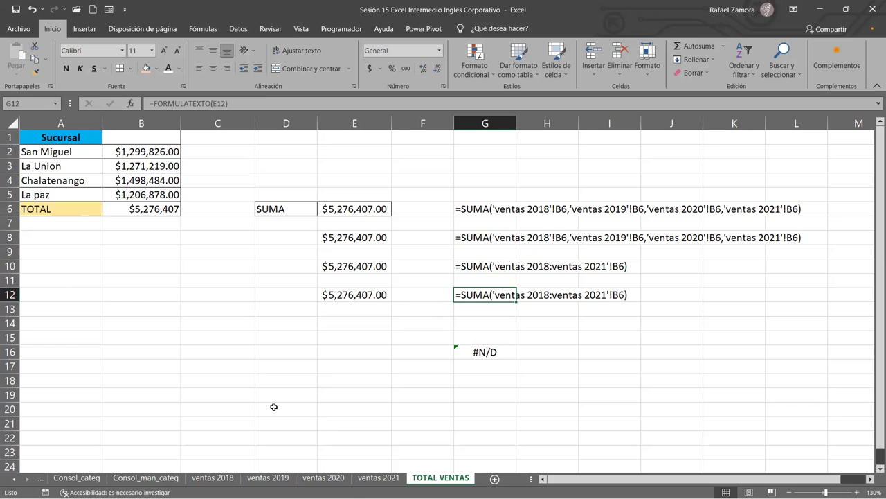
Step: Check ventas 2019, then clear the #N/D error from G16 on TOTAL VENTAS
{"action": "left_click", "coordinate": [268, 478]}
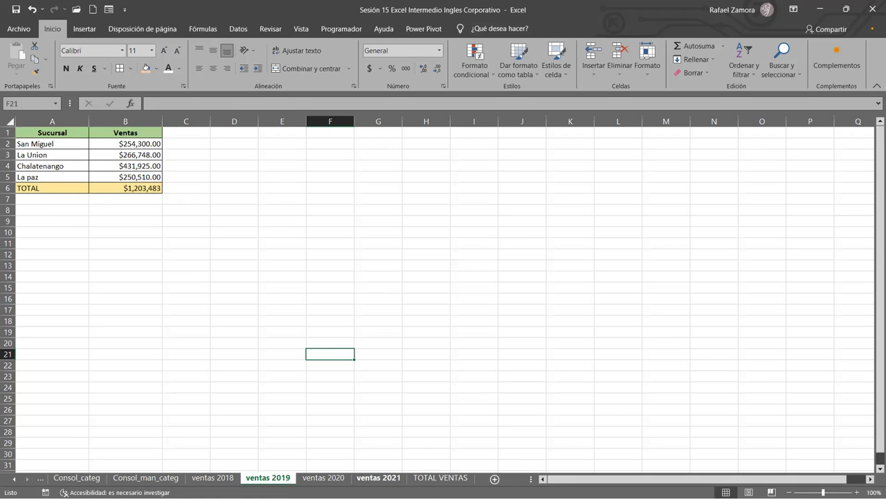
{"action": "key", "text": "ctrl+Page_Down"}
{"action": "key", "text": "ctrl+Page_Down"}
{"action": "key", "text": "ctrl+Page_Down"}
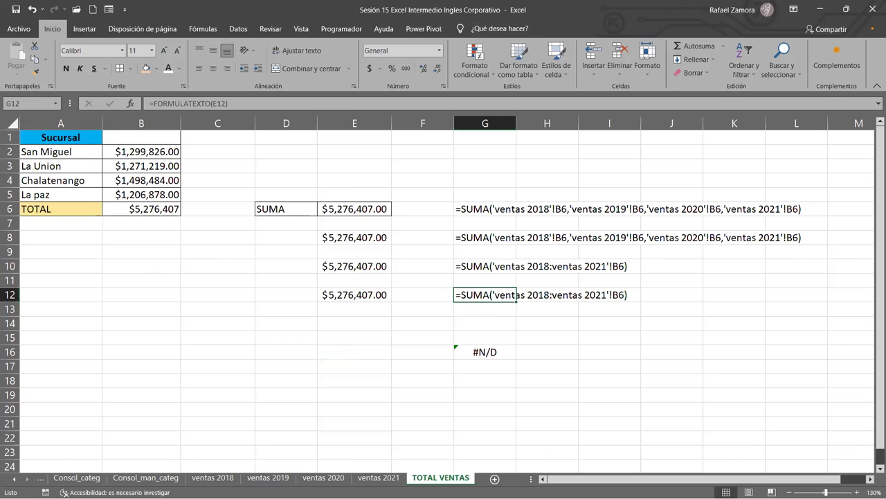
{"action": "left_click", "coordinate": [367, 333]}
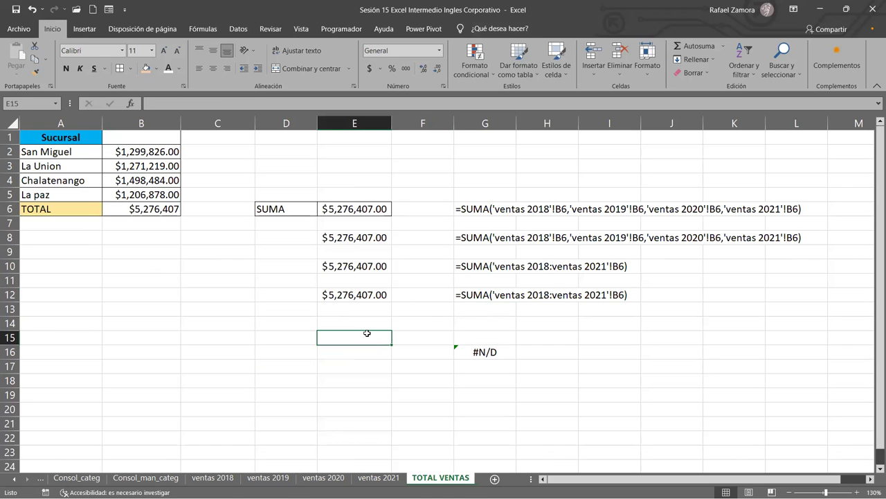
{"action": "left_click", "coordinate": [506, 352]}
{"action": "key", "text": "Delete"}
{"action": "left_click", "coordinate": [631, 322]}
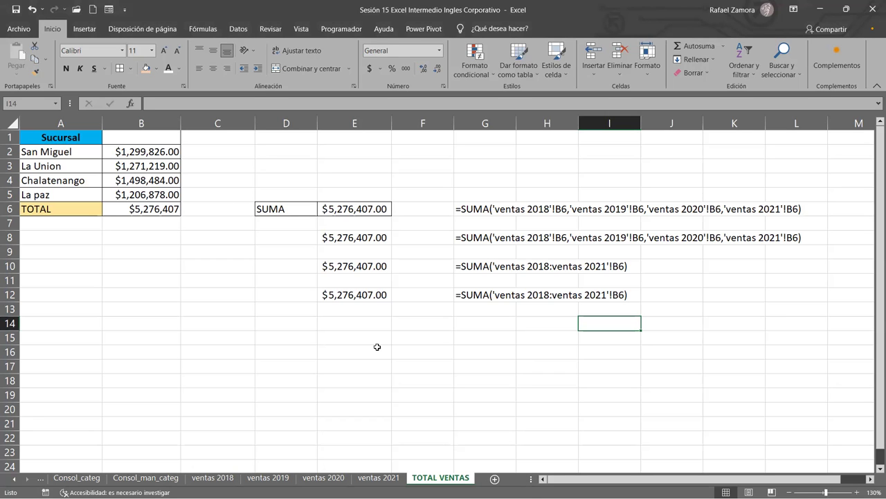
Step: Add a new blank worksheet, Hoja1, after TOTAL VENTAS
{"action": "left_click", "coordinate": [495, 479]}
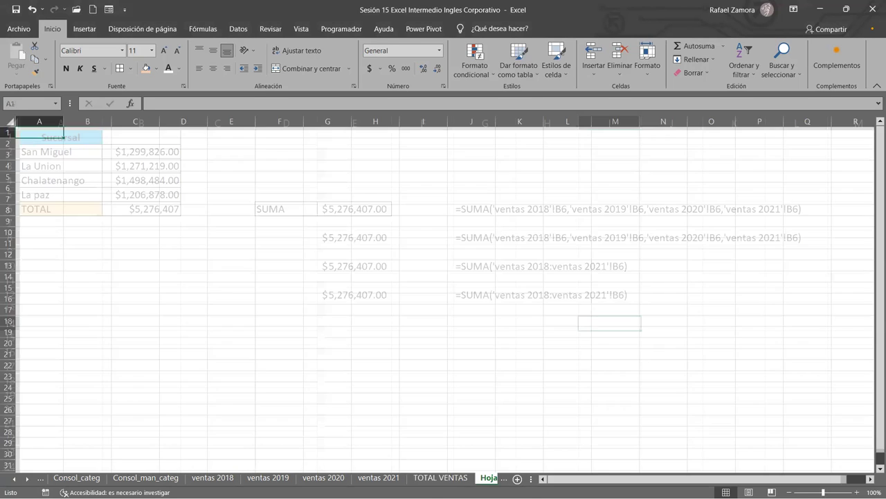
{"action": "left_click", "coordinate": [504, 479]}
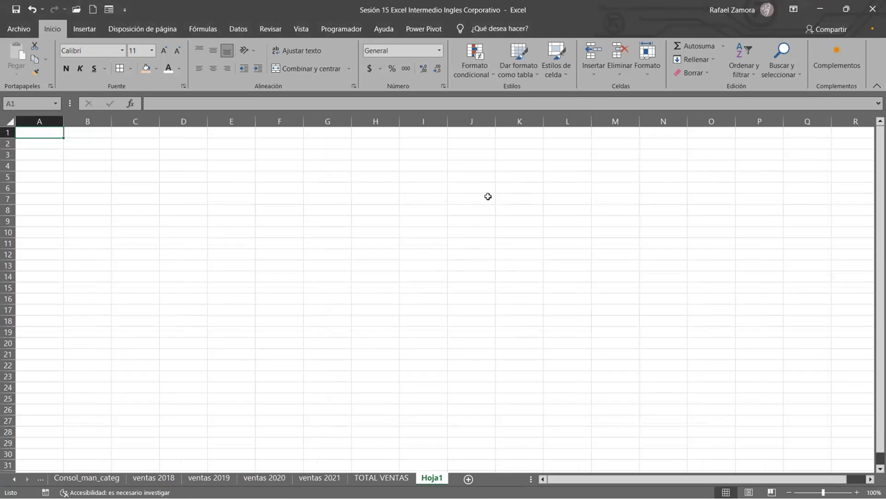
{"action": "scroll", "coordinate": [470, 235], "scroll_direction": "up", "scroll_amount": 2, "text": "ctrl"}
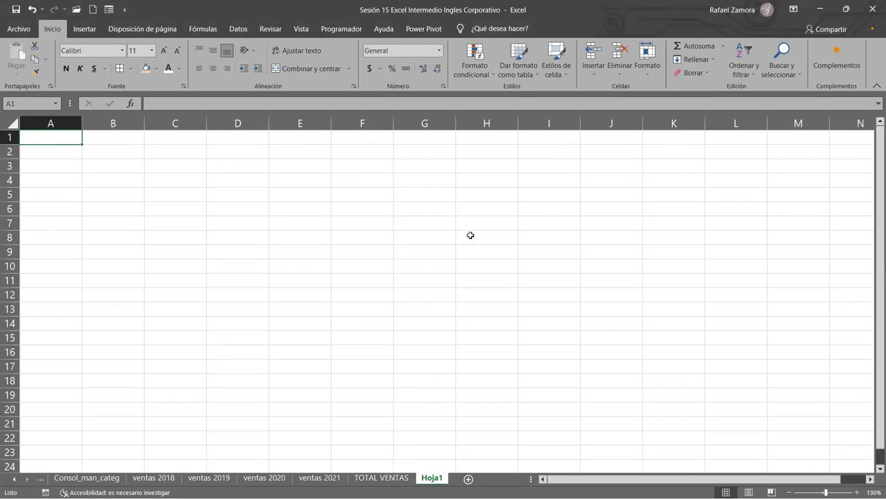
{"action": "scroll", "coordinate": [471, 236], "scroll_direction": "down", "scroll_amount": 1, "text": "ctrl"}
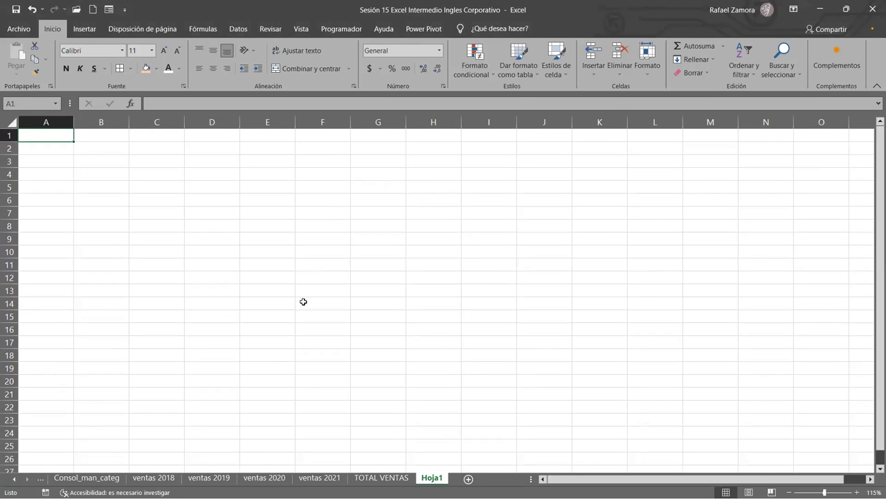
Step: Colour the ventas 2018–2021 tabs light blue and move Hoja1 before TOTAL VENTAS
{"action": "left_click", "coordinate": [163, 480]}
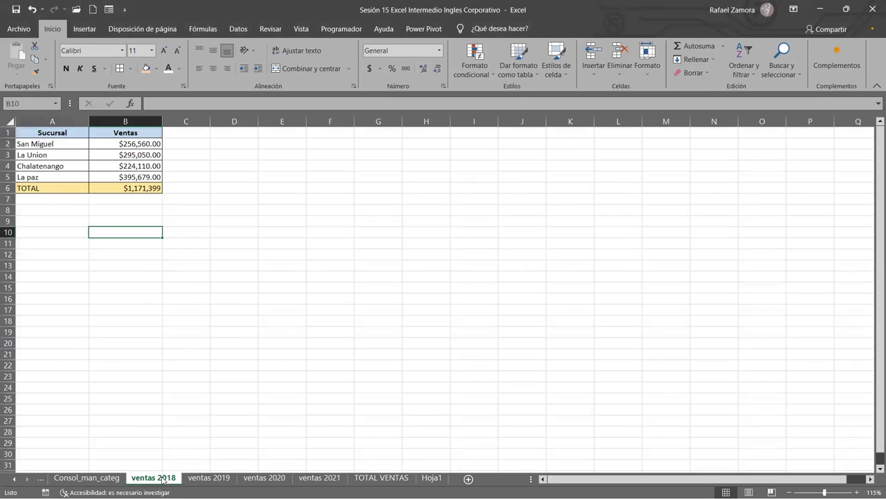
{"action": "left_click", "coordinate": [329, 482], "text": "shift"}
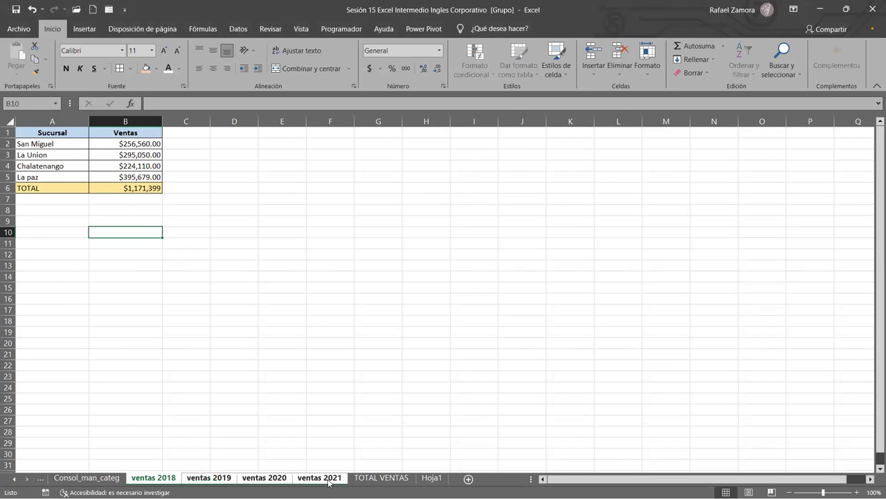
{"action": "right_click", "coordinate": [329, 481]}
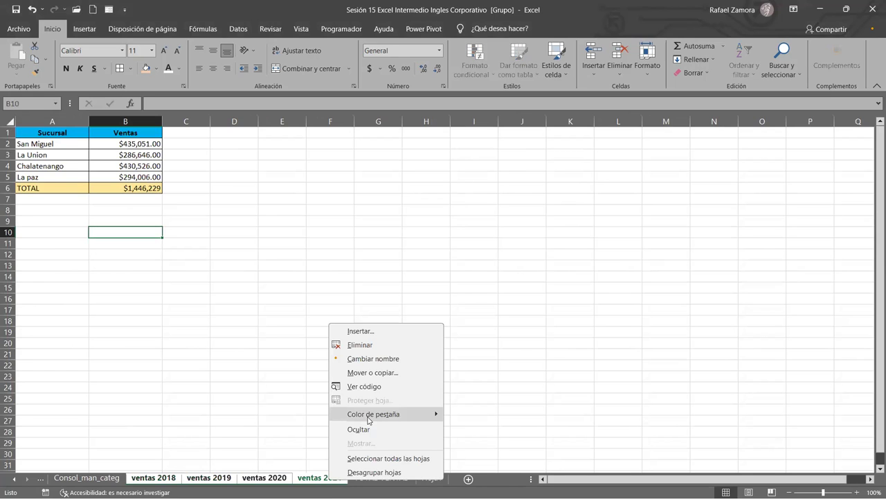
{"action": "mouse_move", "coordinate": [374, 413]}
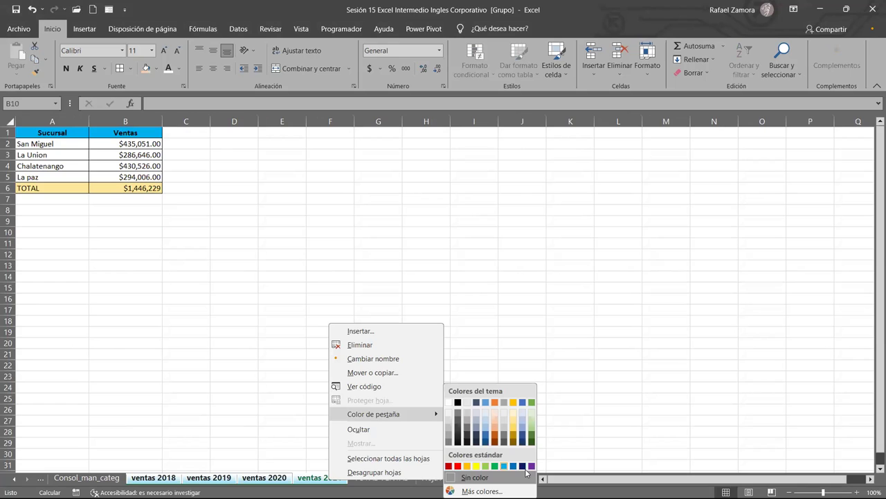
{"action": "left_click", "coordinate": [504, 465]}
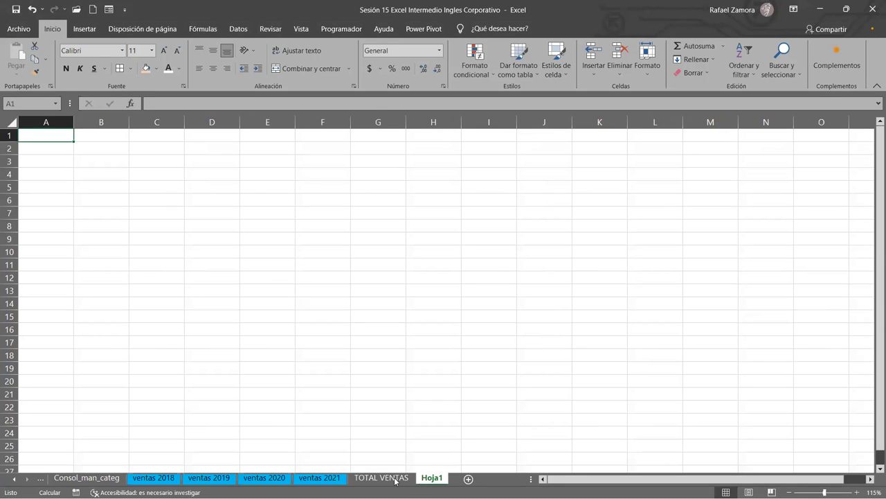
{"action": "left_click_drag", "start_coordinate": [430, 477], "coordinate": [368, 481]}
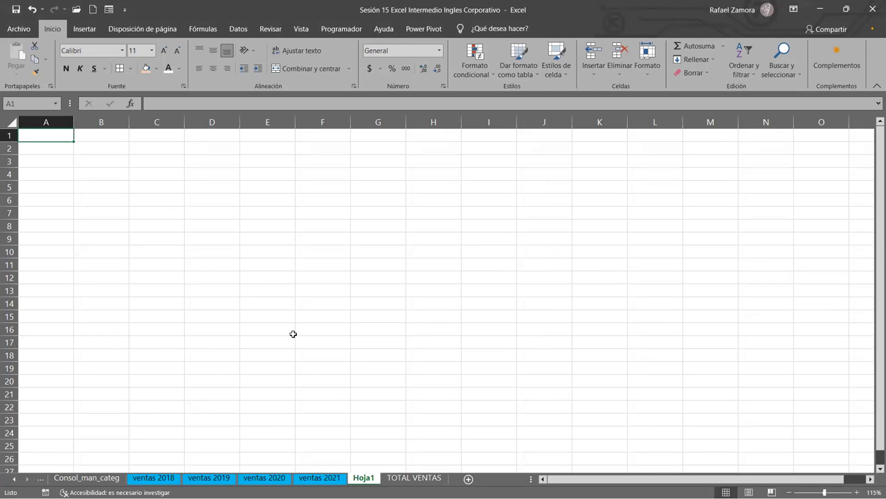
{"action": "left_click", "coordinate": [171, 478]}
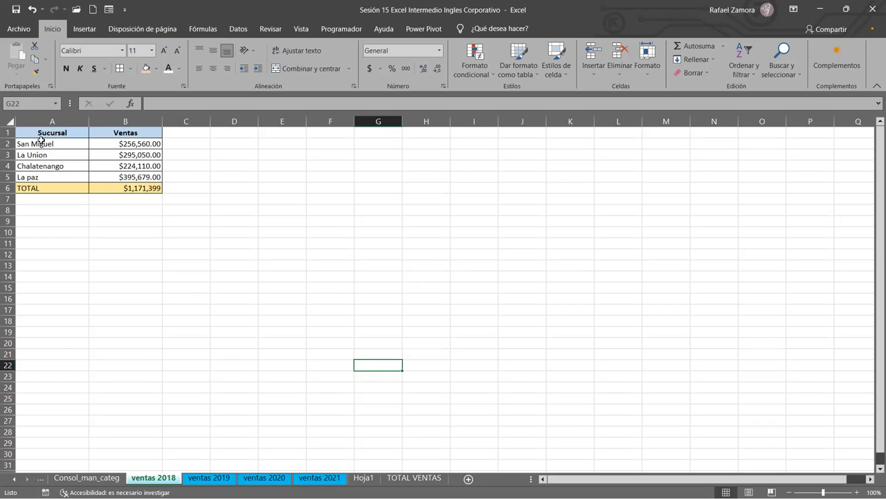
Step: Fill the La Union row A3:B3 light blue, then select the La paz row A5:B5
{"action": "left_click_drag", "start_coordinate": [26, 155], "coordinate": [124, 155]}
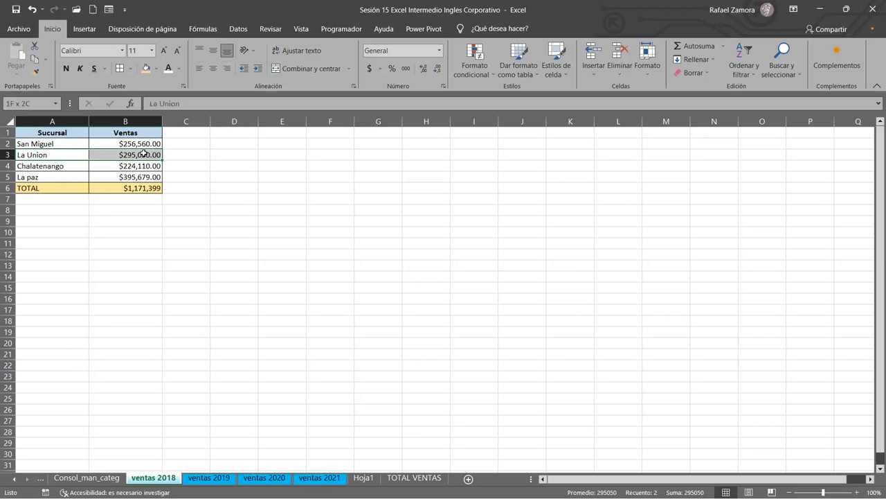
{"action": "left_click", "coordinate": [157, 69]}
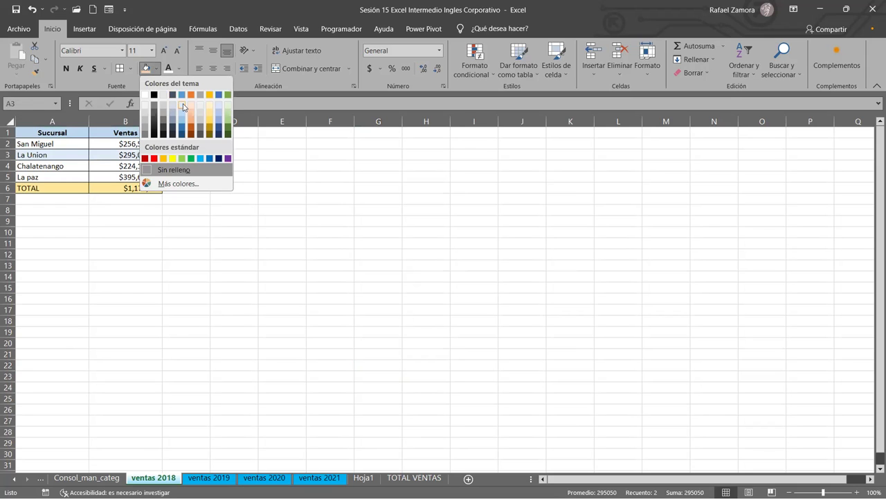
{"action": "left_click", "coordinate": [183, 107]}
{"action": "left_click_drag", "start_coordinate": [54, 179], "coordinate": [125, 177]}
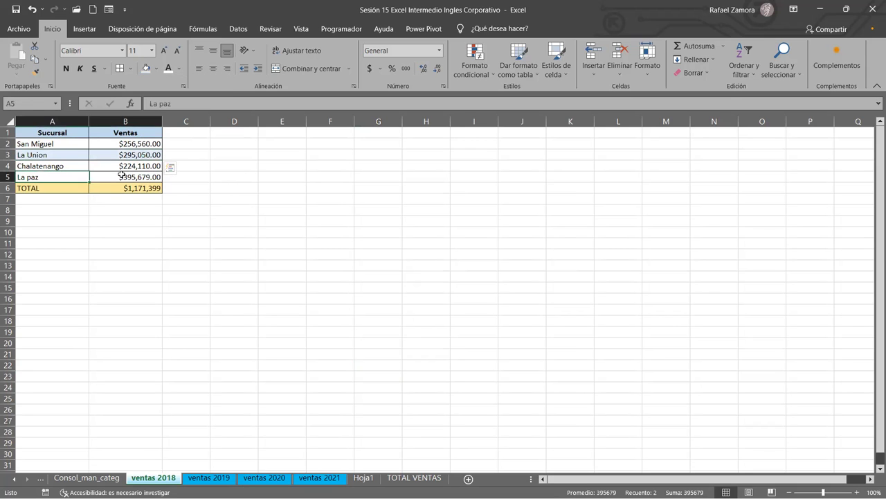
{"action": "left_click", "coordinate": [287, 209]}
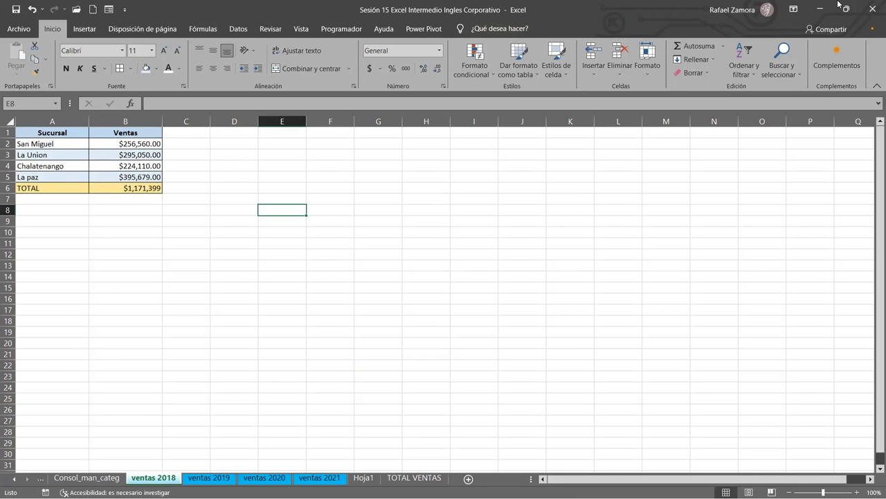
{"action": "left_click", "coordinate": [7, 165]}
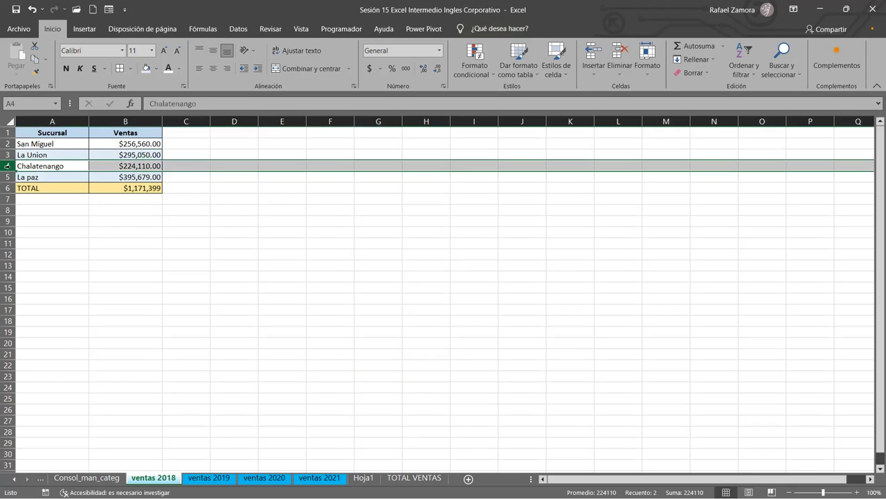
{"action": "right_click", "coordinate": [3, 171]}
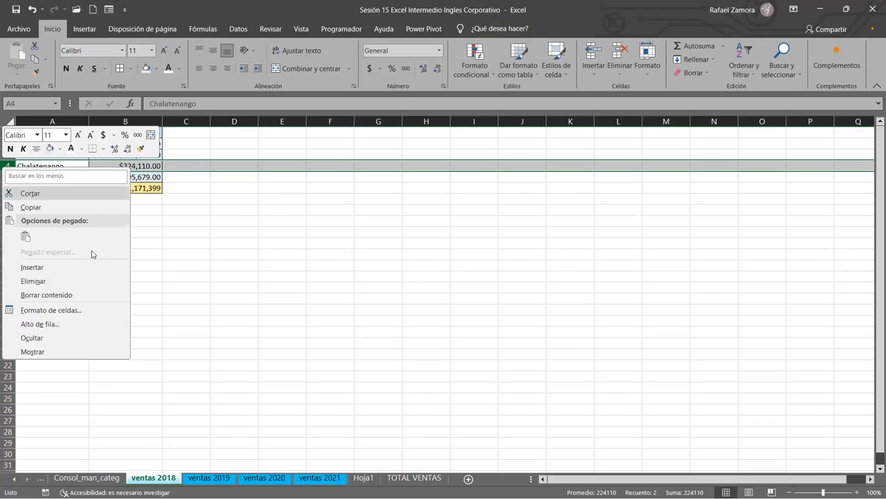
{"action": "left_click", "coordinate": [54, 271]}
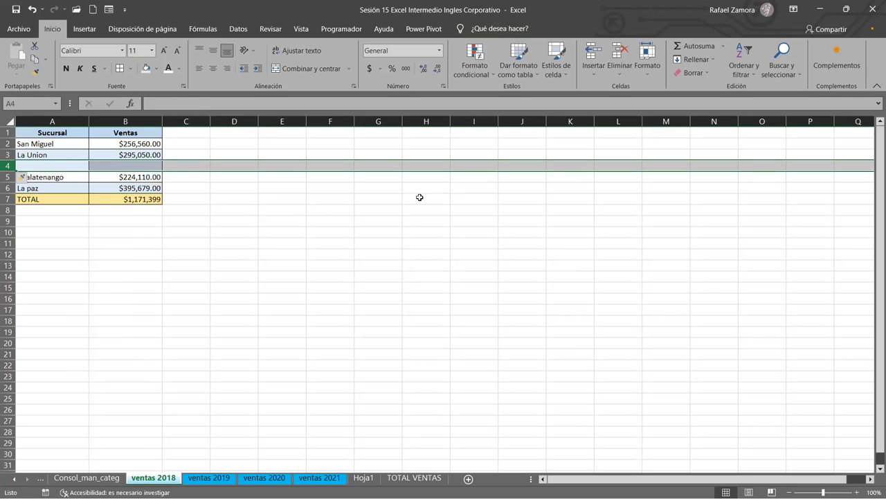
{"action": "left_click", "coordinate": [338, 252]}
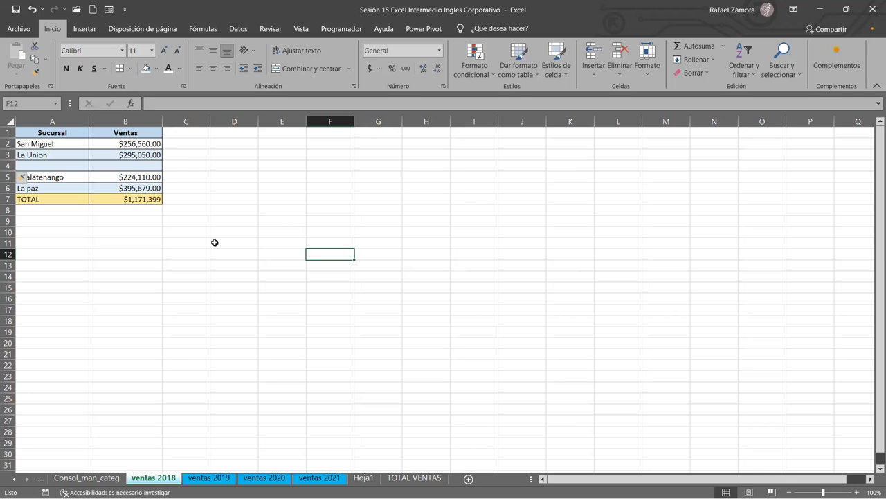
{"action": "key", "text": "ctrl+z"}
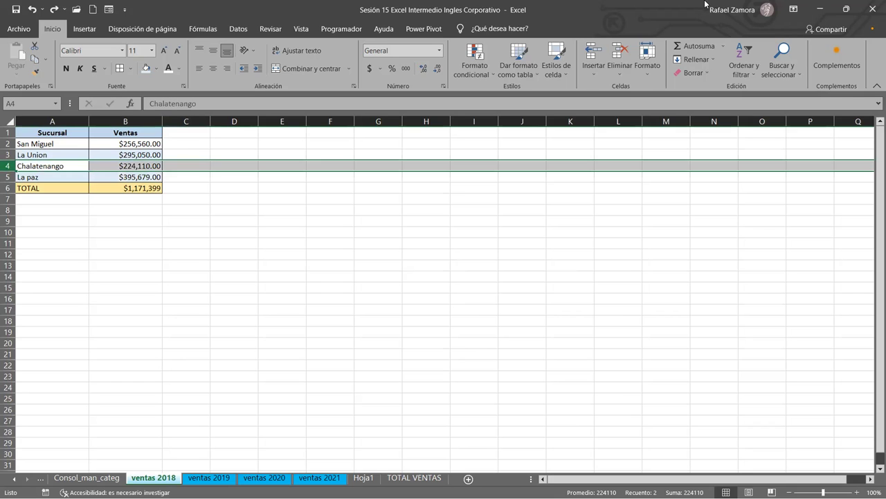
{"action": "left_click", "coordinate": [585, 74]}
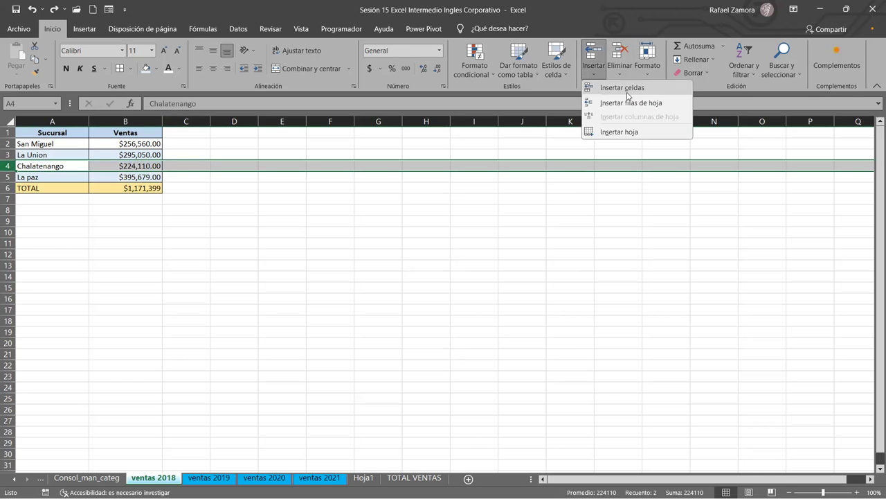
{"action": "left_click", "coordinate": [625, 104]}
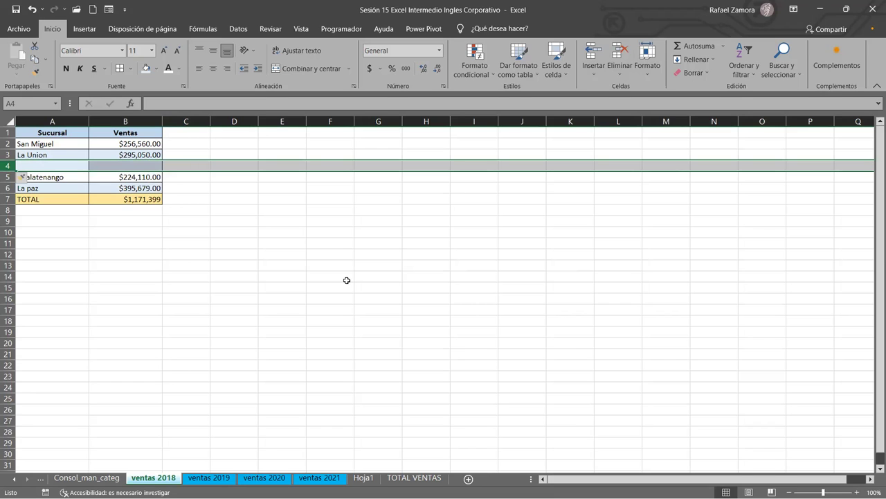
{"action": "left_click", "coordinate": [234, 220]}
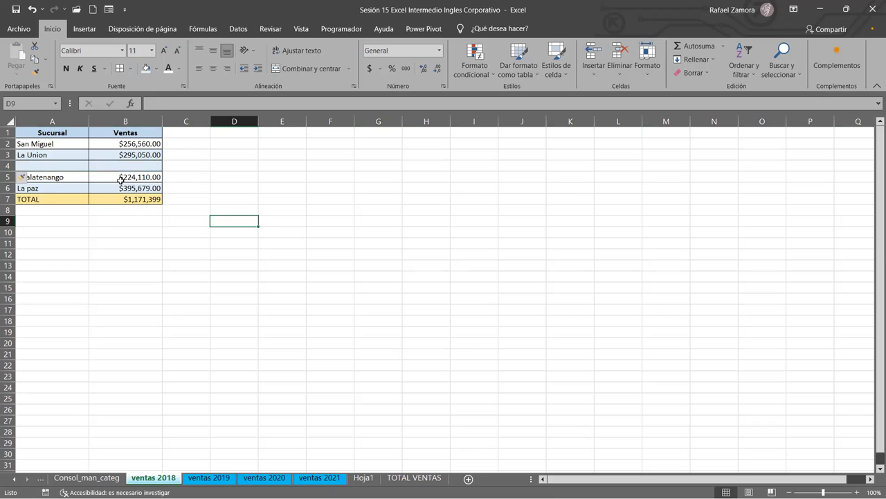
{"action": "left_click", "coordinate": [26, 133]}
{"action": "key", "text": "ctrl+z"}
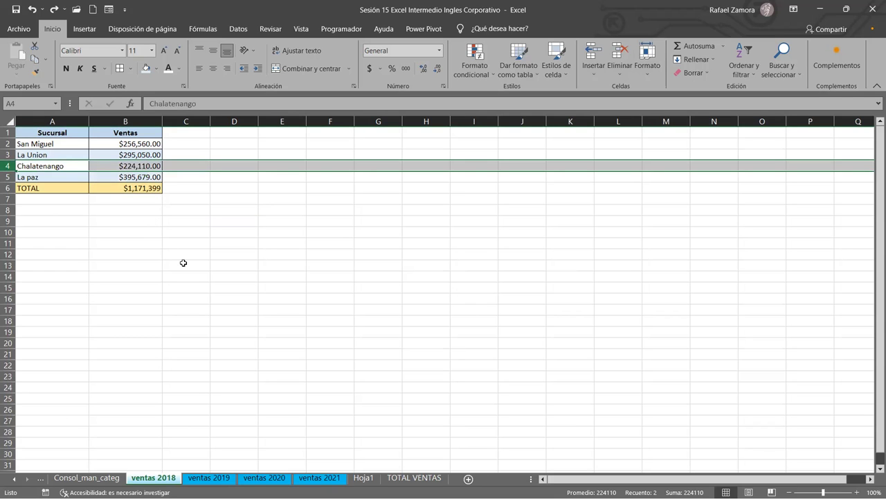
{"action": "left_click", "coordinate": [183, 264]}
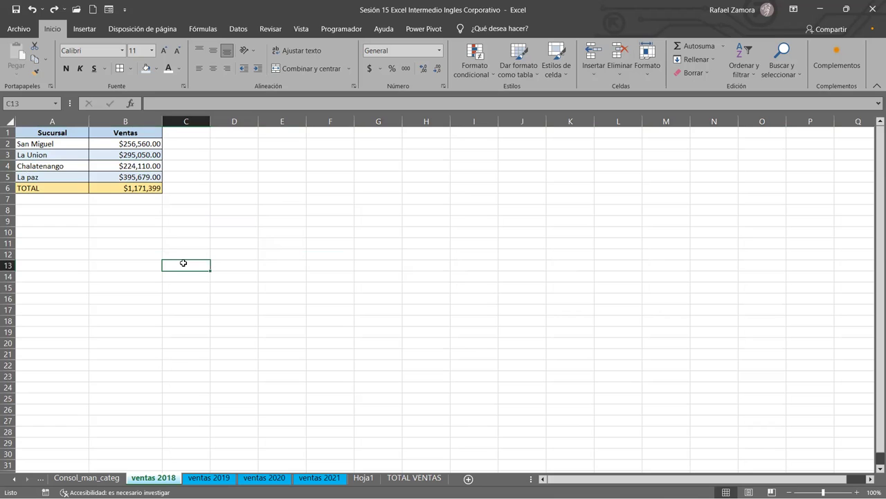
{"action": "left_click", "coordinate": [132, 119]}
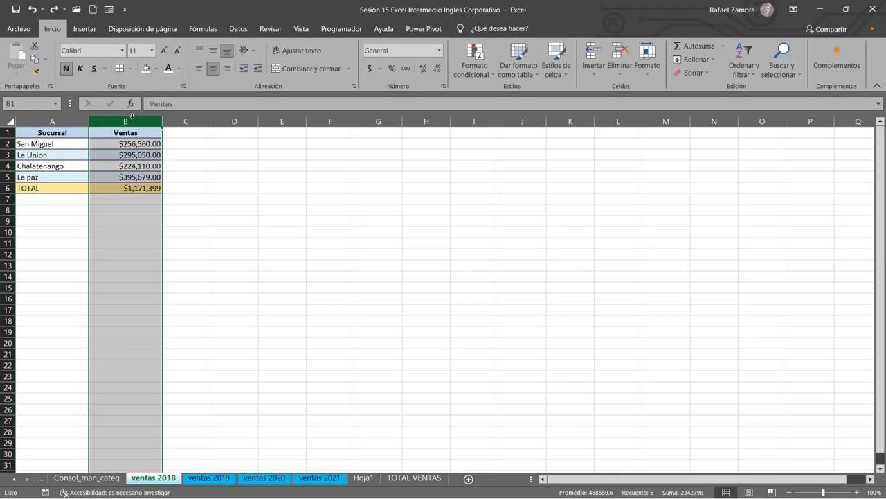
{"action": "key", "text": "ctrl+plus"}
{"action": "left_click", "coordinate": [208, 265]}
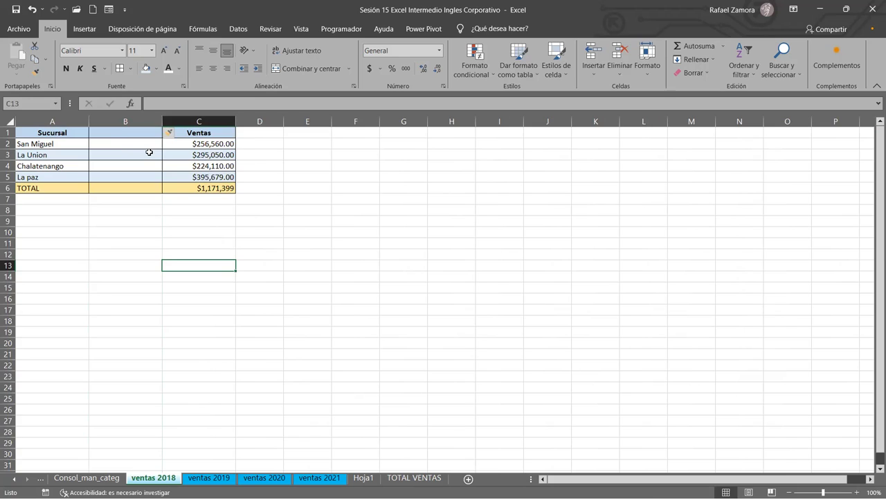
{"action": "key", "text": "ctrl+space"}
{"action": "key", "text": "ctrl+minus"}
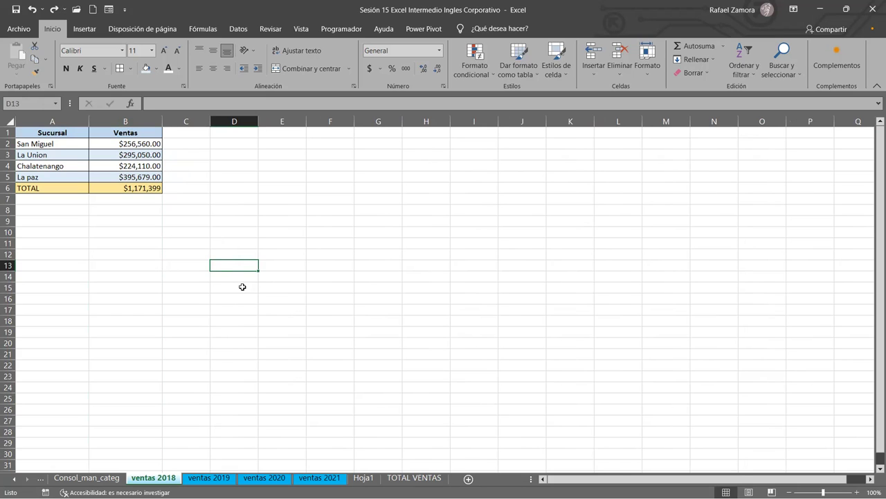
Step: Remove the light blue fill from the data rows A2:B5 with Sin relleno
{"action": "scroll", "coordinate": [131, 281], "scroll_direction": "up", "scroll_amount": 2}
{"action": "scroll", "coordinate": [134, 281], "scroll_direction": "up", "scroll_amount": 2}
{"action": "left_click", "coordinate": [90, 144]}
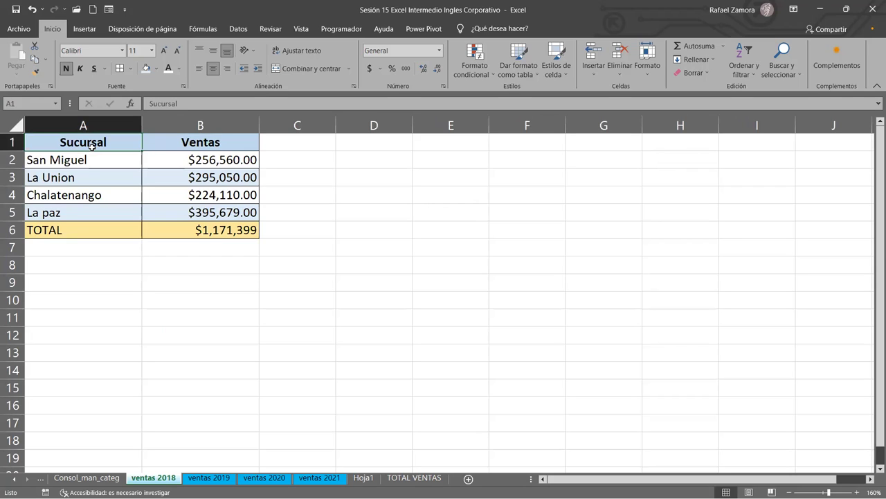
{"action": "left_click", "coordinate": [112, 181]}
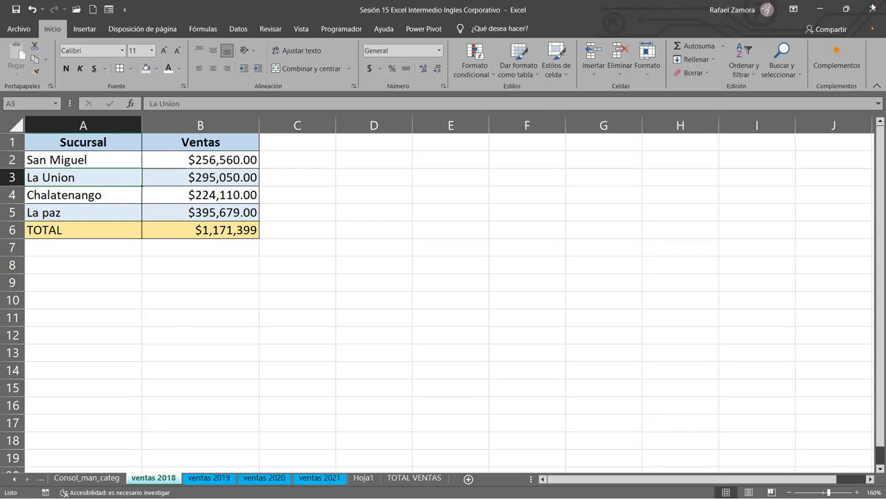
{"action": "left_click_drag", "start_coordinate": [76, 167], "coordinate": [215, 206]}
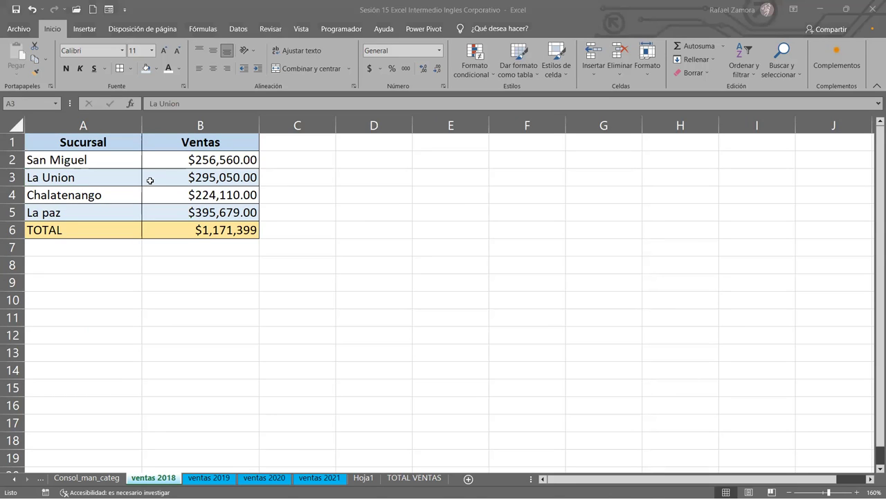
{"action": "left_click", "coordinate": [157, 69]}
{"action": "left_click", "coordinate": [196, 170]}
{"action": "left_click", "coordinate": [408, 246]}
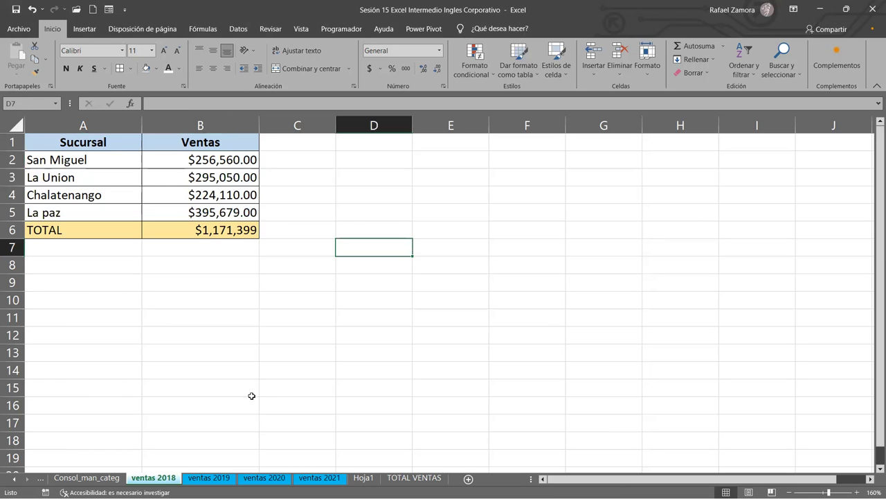
Step: Glance at ventas 2019, return to ventas 2018, and show the Insertar tab from inside the data
{"action": "left_click", "coordinate": [201, 469]}
{"action": "left_click", "coordinate": [209, 478]}
{"action": "left_click", "coordinate": [153, 478]}
{"action": "left_click", "coordinate": [99, 176]}
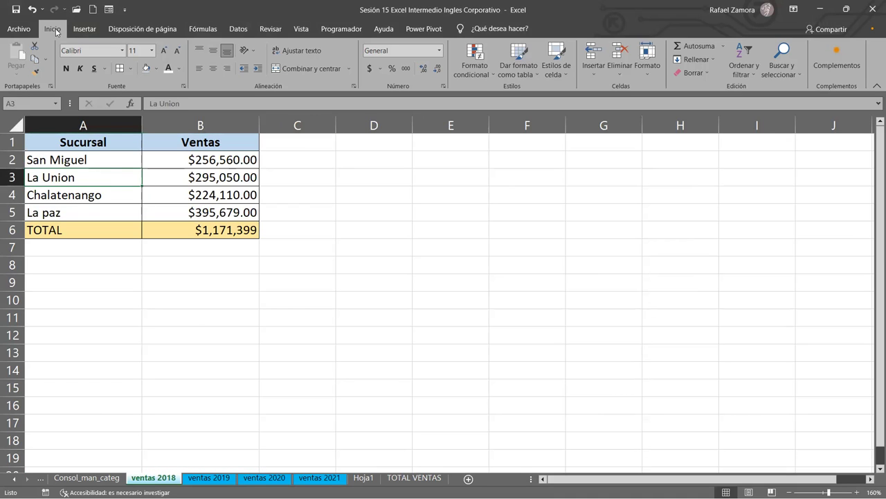
{"action": "left_click", "coordinate": [85, 30]}
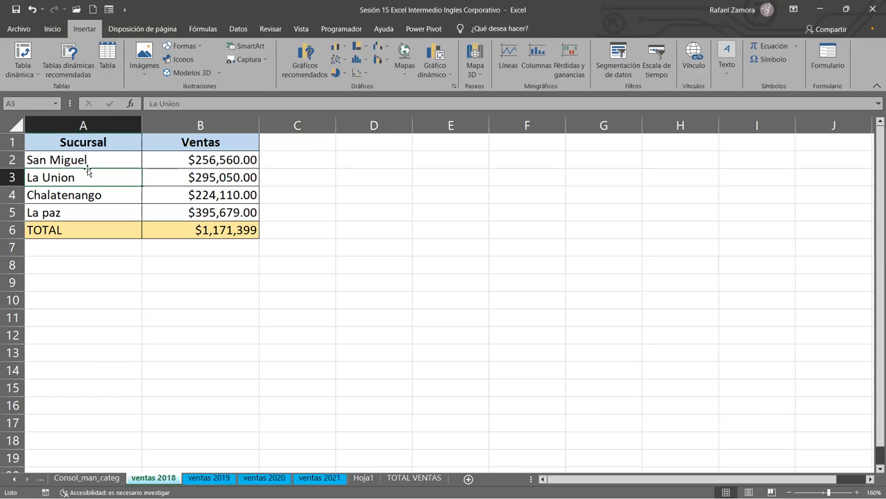
Step: Create an Excel table from $A$1:$B$5 with headers using Insertar > Tabla
{"action": "left_click", "coordinate": [111, 66]}
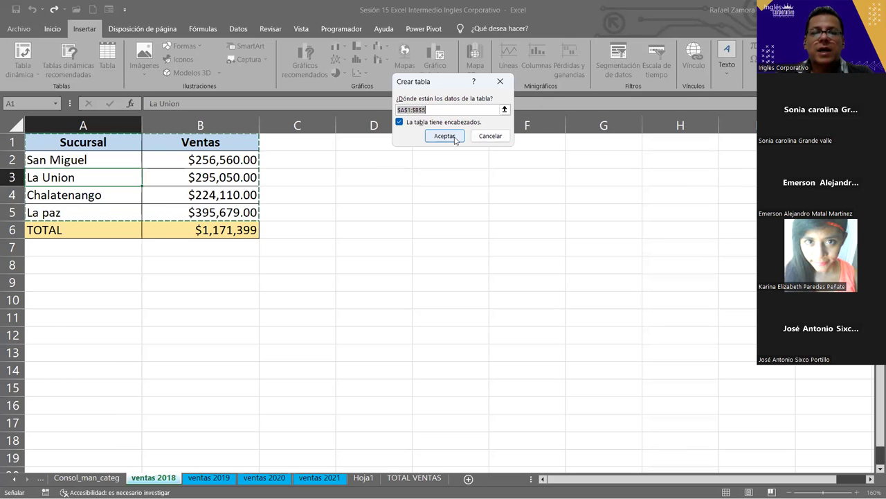
{"action": "key", "text": "Return"}
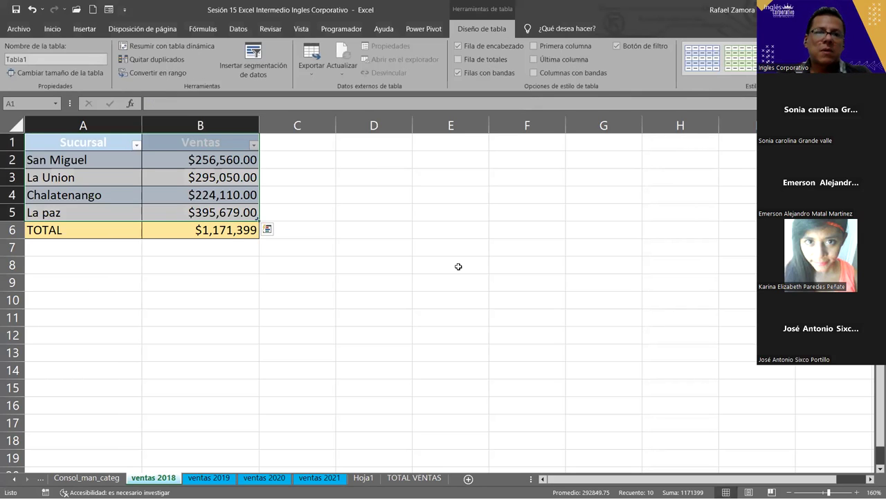
{"action": "left_click", "coordinate": [459, 267]}
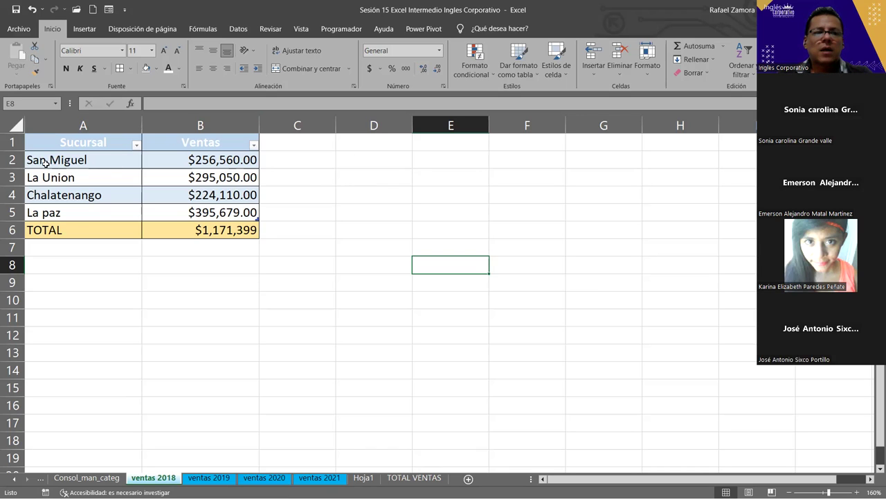
Step: Insert a blank sheet row above the La Union row via Inicio > Insertar
{"action": "left_click", "coordinate": [26, 178]}
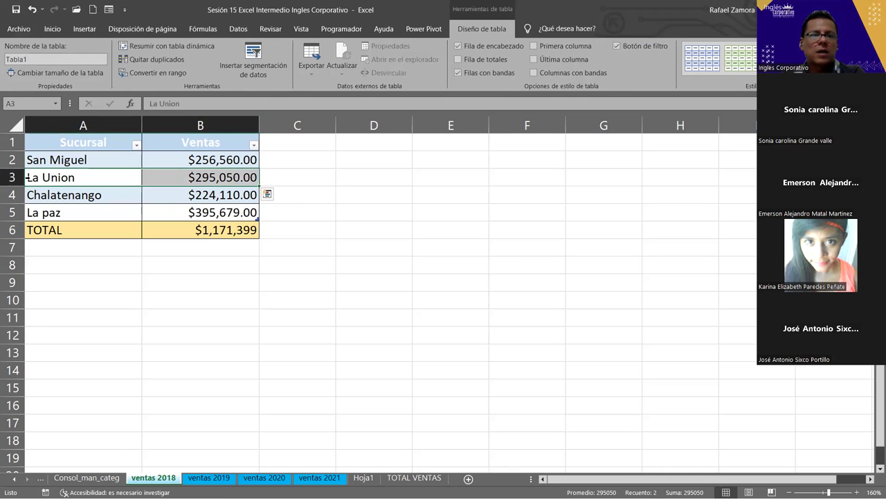
{"action": "left_click", "coordinate": [8, 177]}
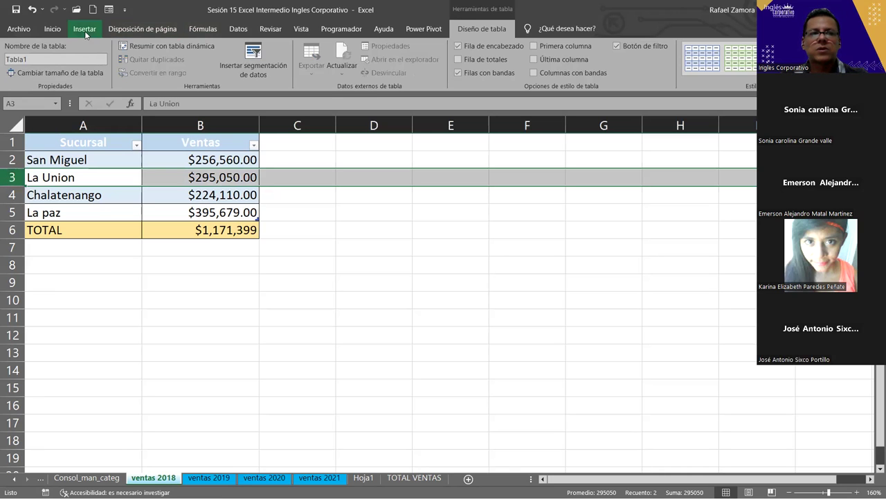
{"action": "left_click", "coordinate": [85, 32]}
{"action": "left_click", "coordinate": [51, 30]}
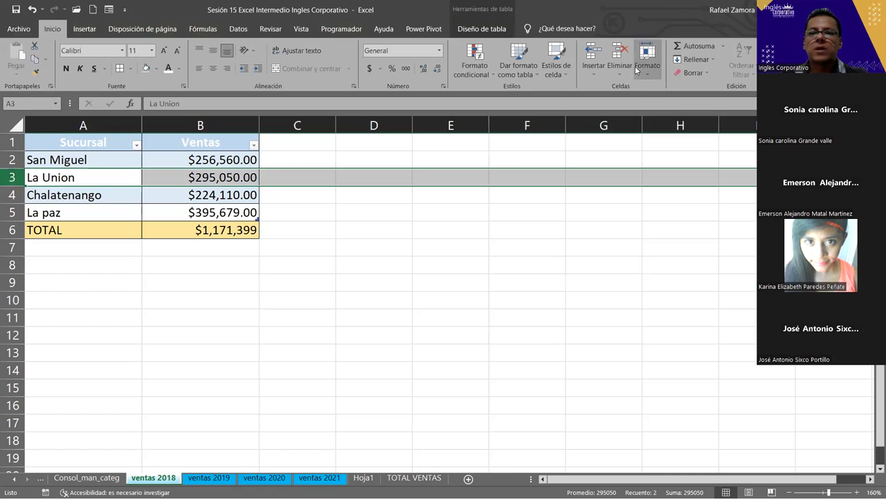
{"action": "left_click", "coordinate": [595, 70]}
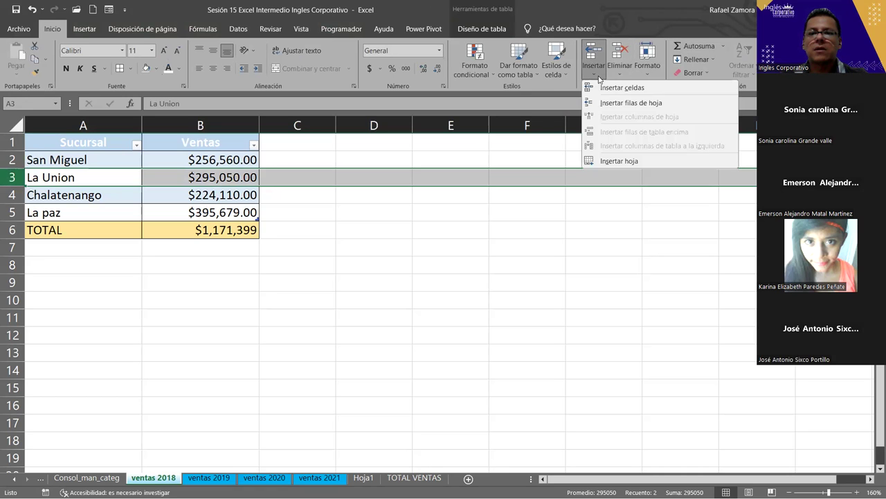
{"action": "left_click", "coordinate": [651, 104]}
{"action": "left_click", "coordinate": [495, 257]}
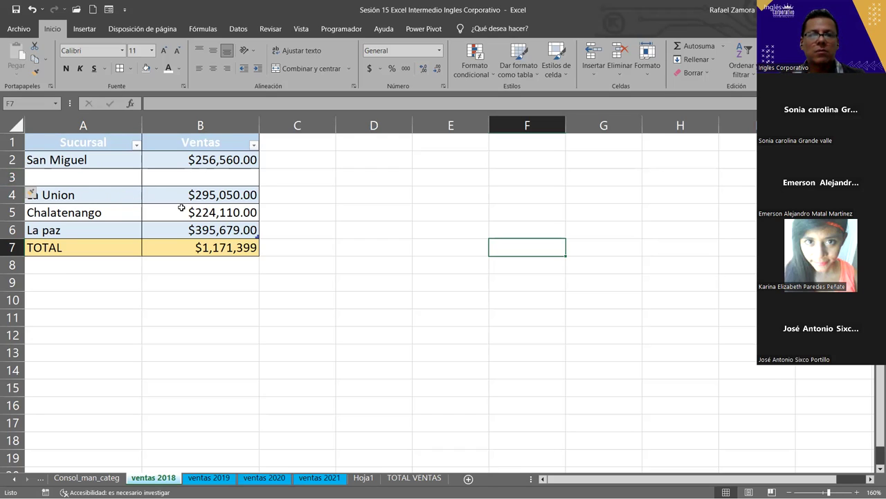
Step: Insert a blank table row above La paz with Ctrl+plus, then undo the inserted rows
{"action": "left_click", "coordinate": [12, 230]}
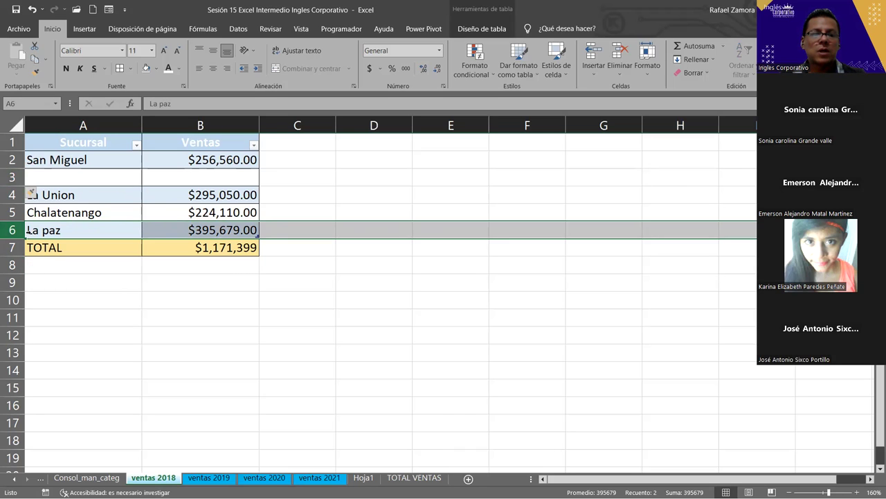
{"action": "left_click_drag", "start_coordinate": [27, 230], "coordinate": [27, 230]}
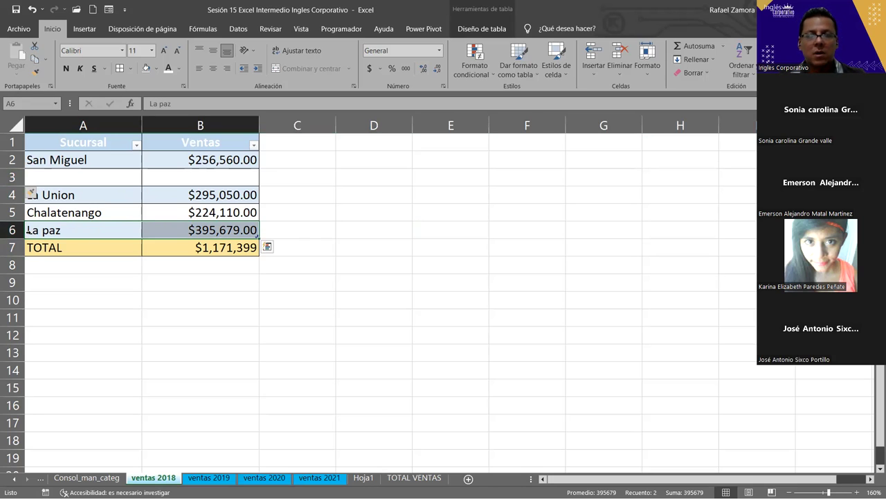
{"action": "key", "text": "ctrl+plus"}
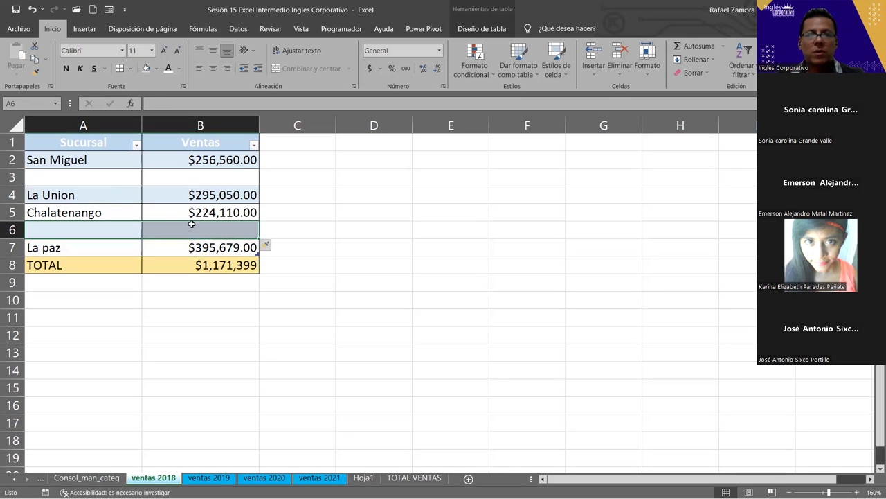
{"action": "left_click", "coordinate": [345, 223]}
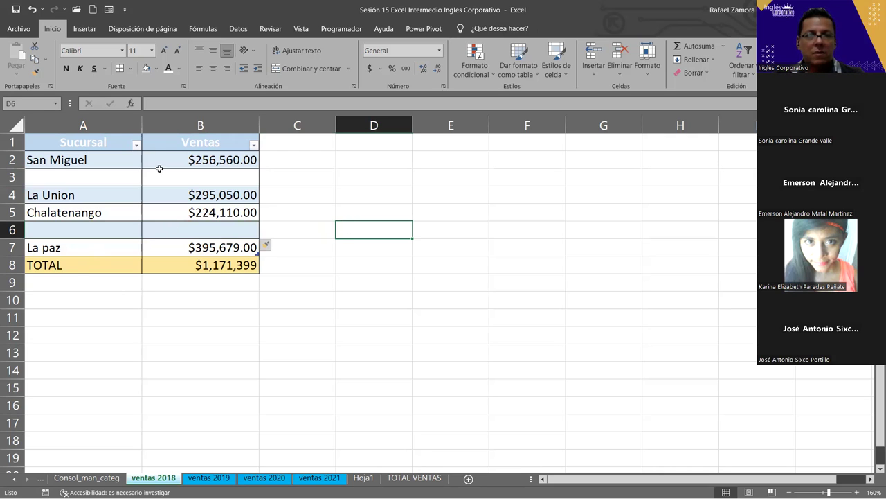
{"action": "key", "text": "ctrl+z"}
{"action": "key", "text": "ctrl+z"}
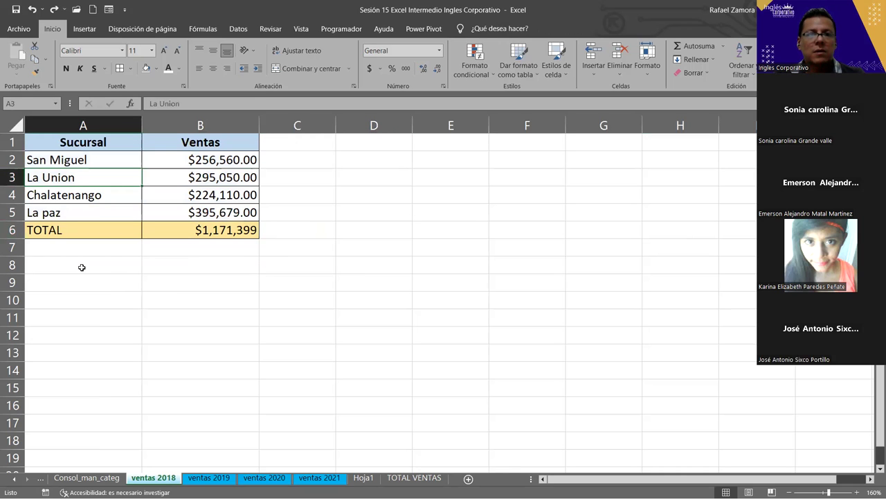
Step: Select Chalatenango in A4 and open the Dar formato como tabla style gallery
{"action": "left_click", "coordinate": [496, 247]}
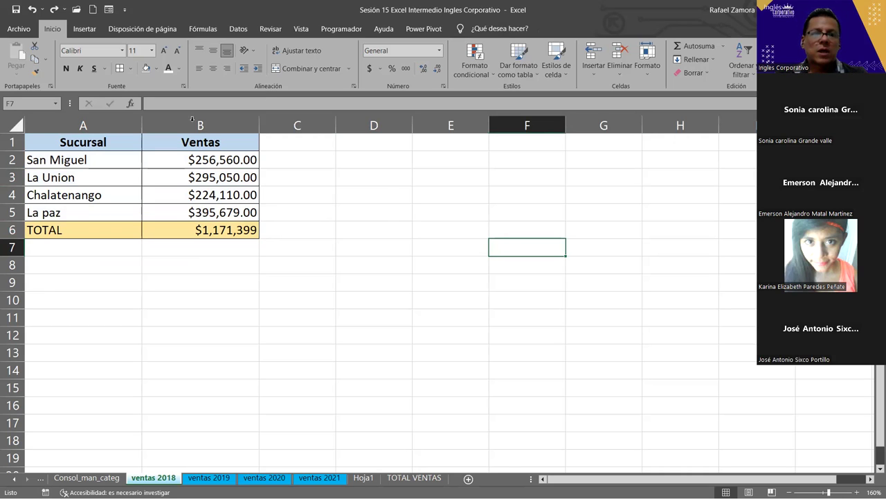
{"action": "left_click", "coordinate": [98, 155]}
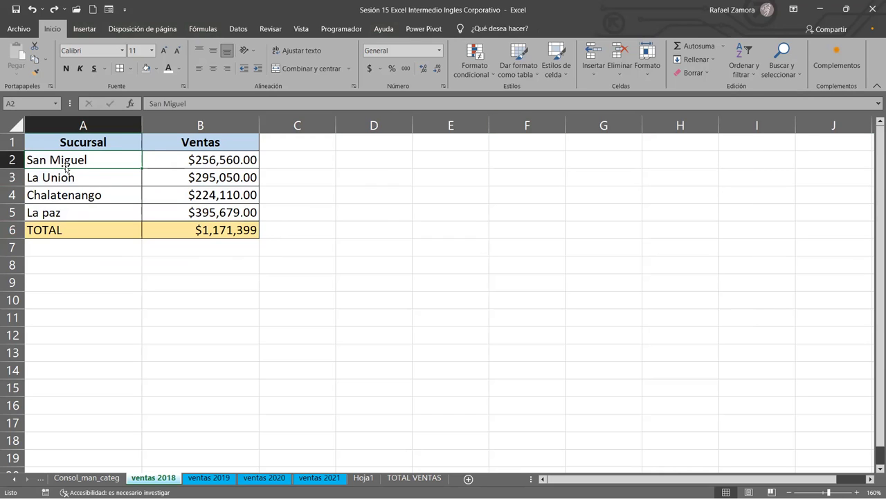
{"action": "left_click", "coordinate": [130, 191]}
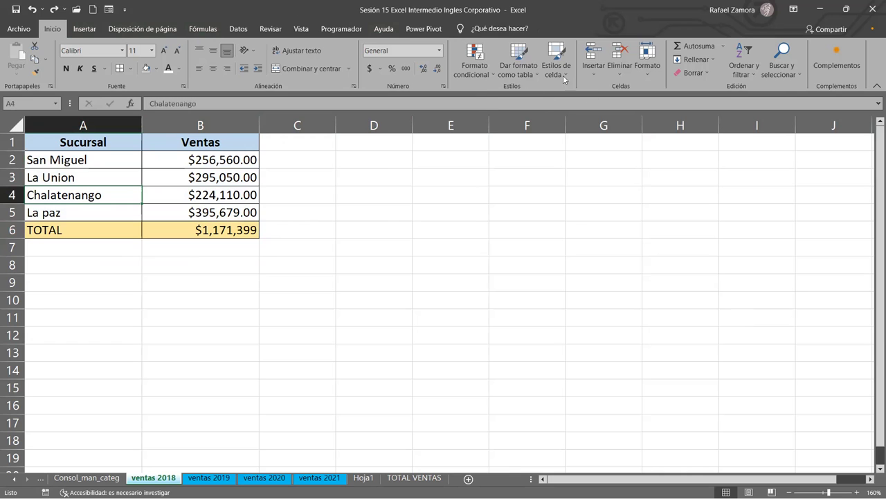
{"action": "left_click", "coordinate": [531, 77]}
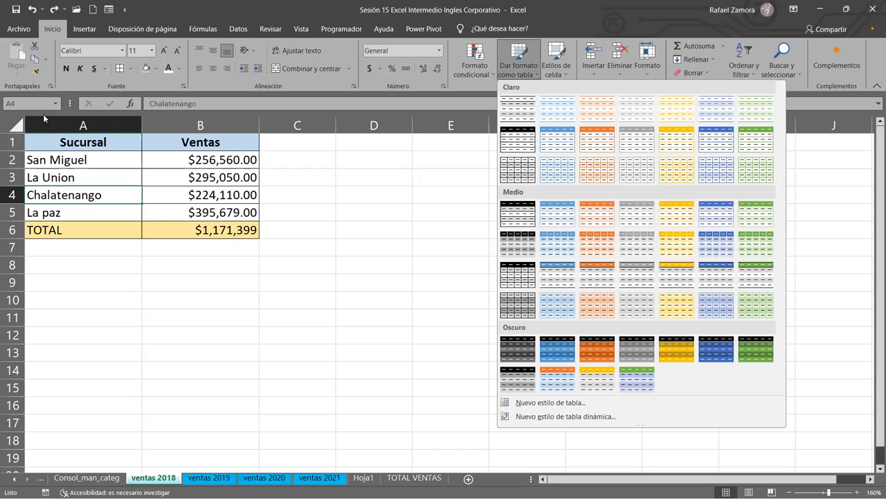
Step: Make A1:B5 a table with the medium orange style, clearing existing formatting
{"action": "left_click", "coordinate": [121, 159]}
{"action": "left_click", "coordinate": [116, 155]}
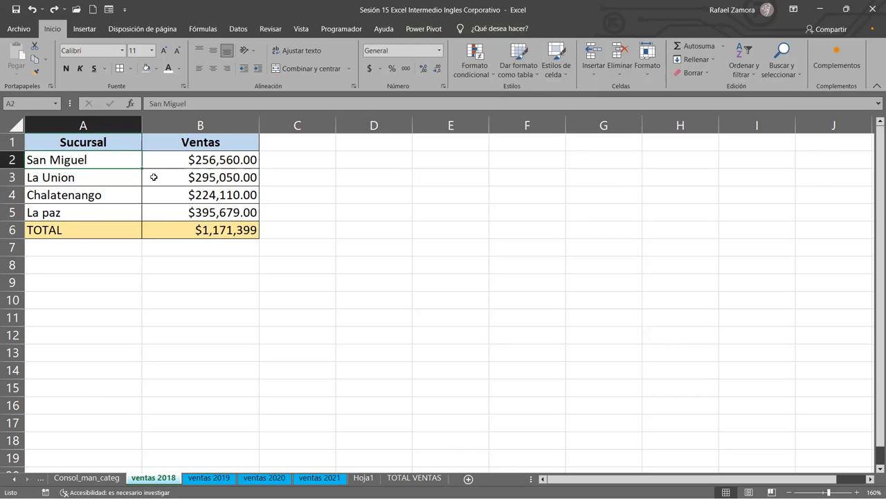
{"action": "left_click", "coordinate": [518, 66]}
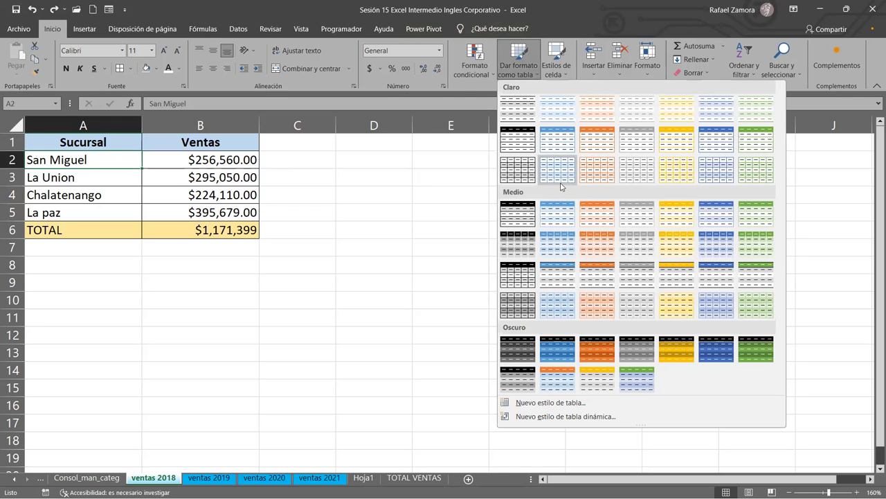
{"action": "right_click", "coordinate": [600, 225]}
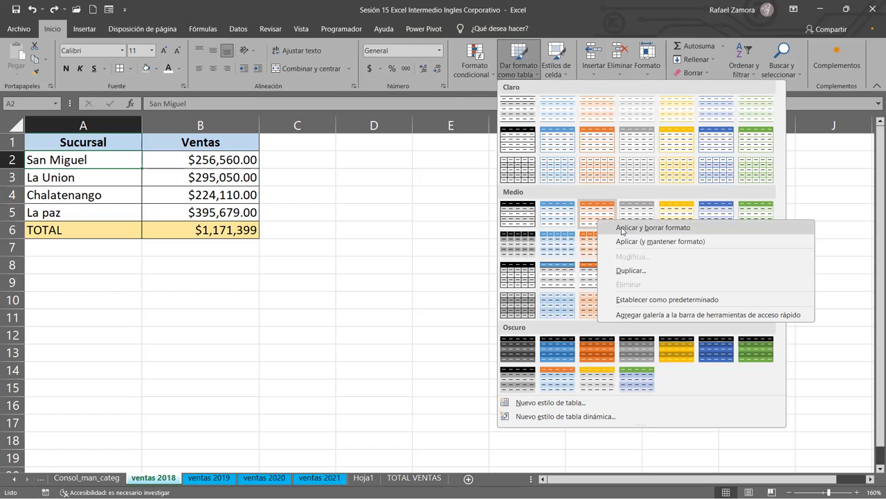
{"action": "left_click", "coordinate": [689, 229]}
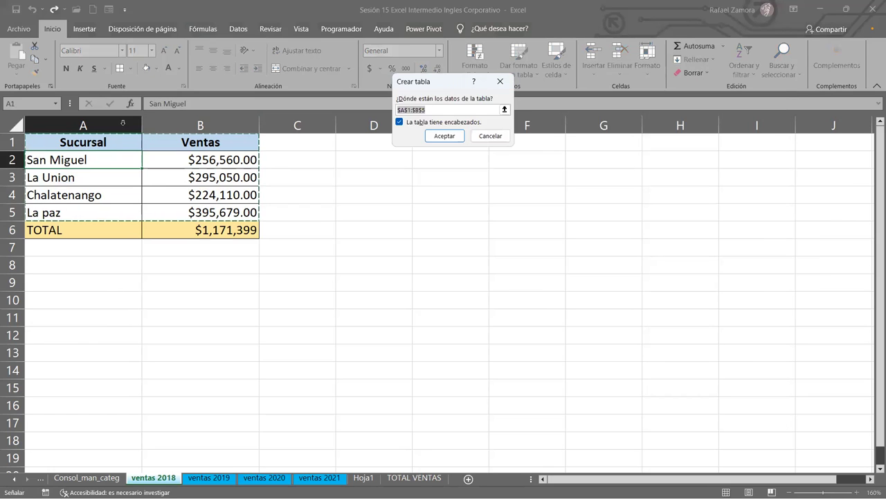
{"action": "left_click", "coordinate": [447, 138]}
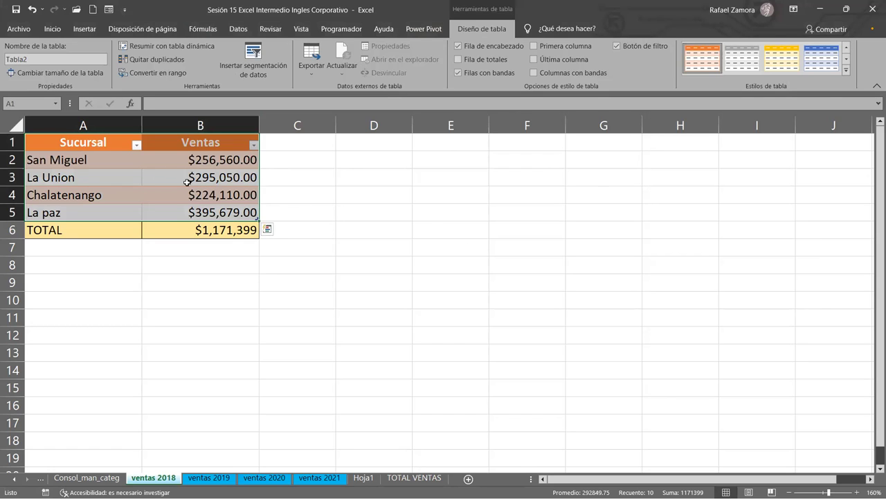
Step: Switch the table to a blue banded style from Estilos de tabla
{"action": "left_click", "coordinate": [847, 69]}
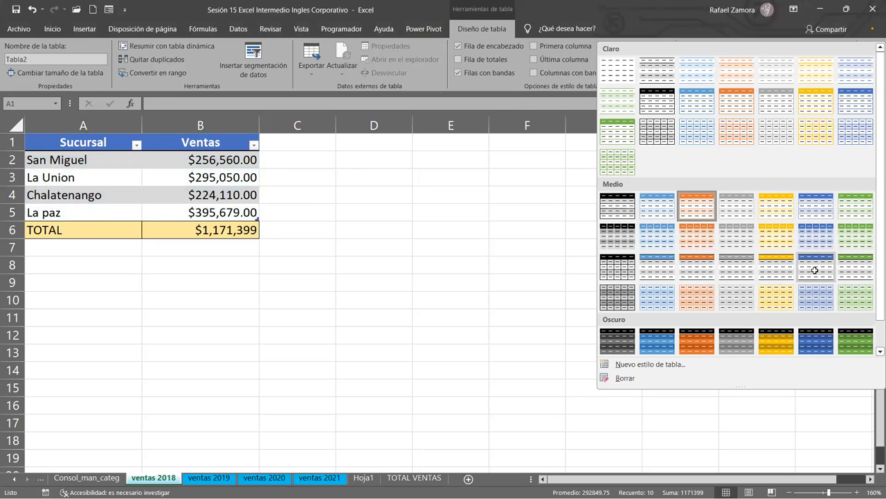
{"action": "left_click", "coordinate": [815, 274]}
{"action": "left_click", "coordinate": [325, 257]}
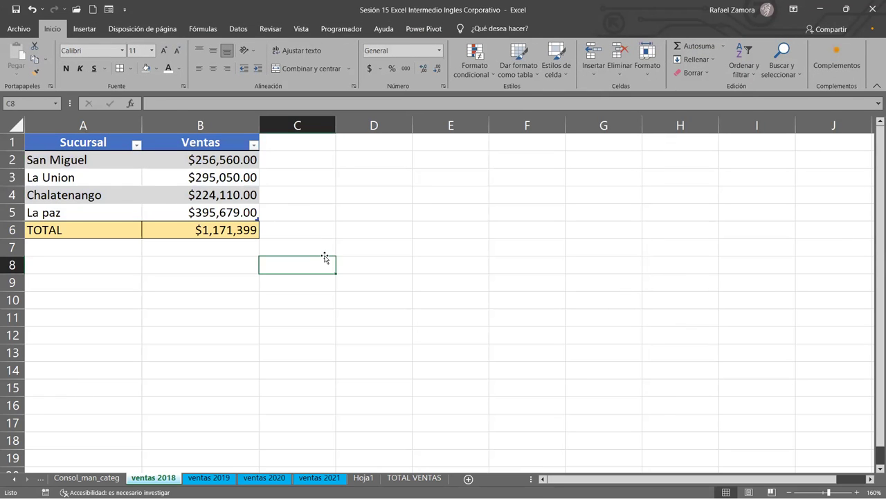
Step: Undo the styled table, create an A1:B5 table with Ctrl+T, then undo it again
{"action": "key", "text": "ctrl+z"}
{"action": "key", "text": "ctrl+z"}
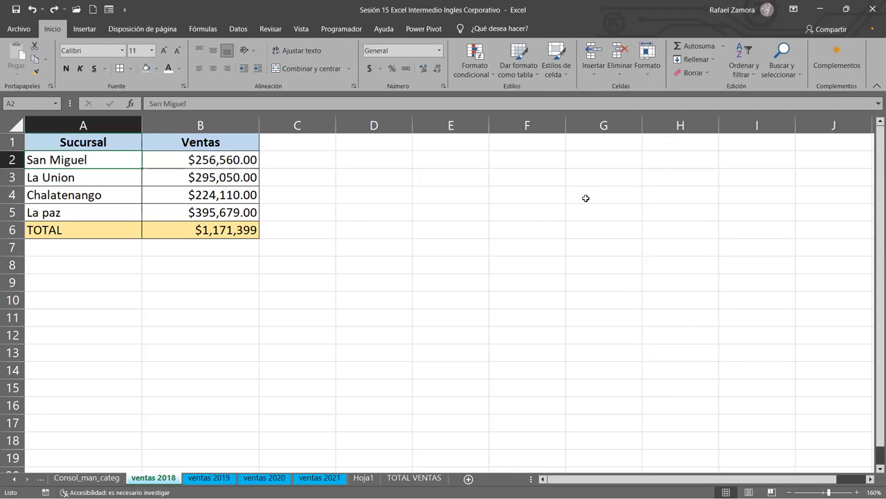
{"action": "left_click", "coordinate": [481, 230]}
{"action": "left_click", "coordinate": [108, 172]}
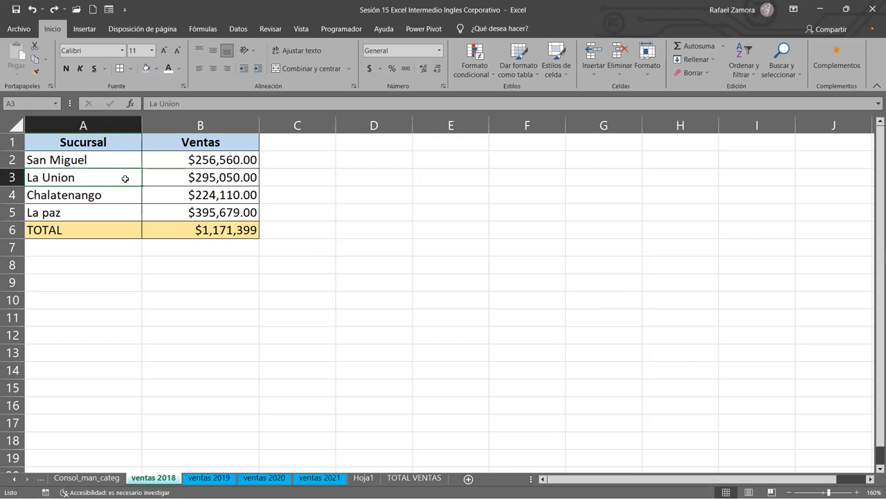
{"action": "left_click", "coordinate": [181, 196]}
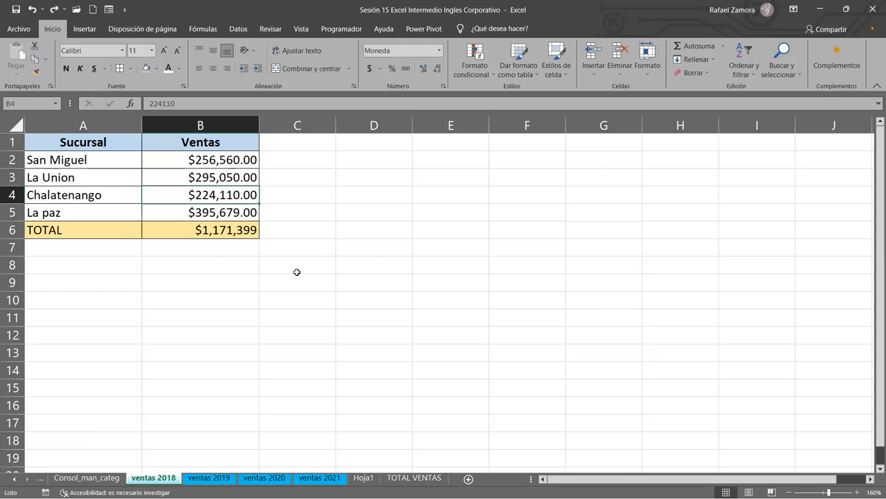
{"action": "key", "text": "ctrl+t"}
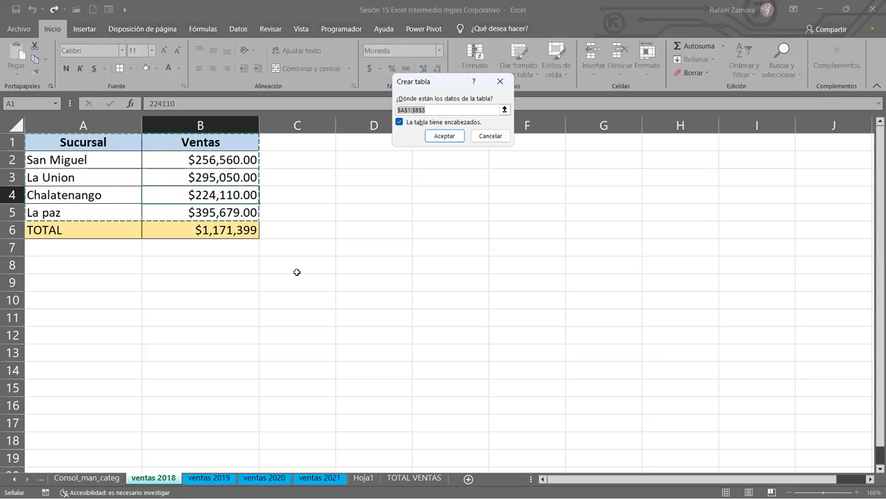
{"action": "left_click", "coordinate": [445, 135]}
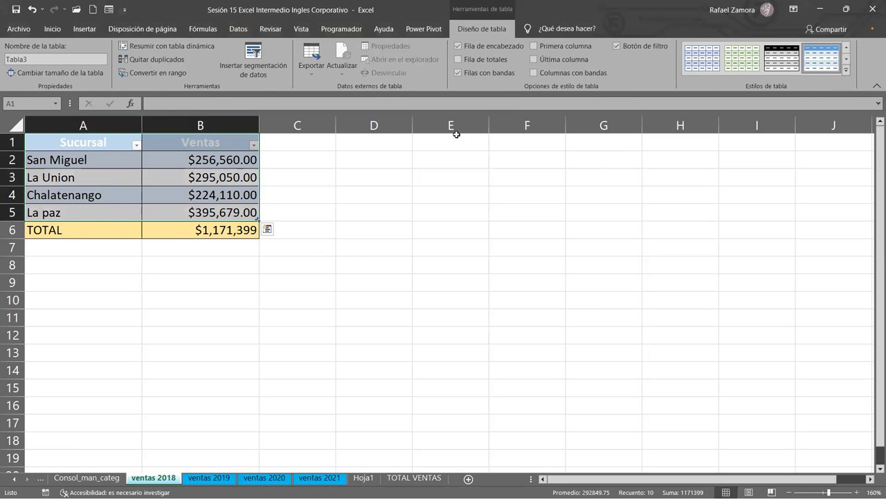
{"action": "key", "text": "ctrl+z"}
Step: Recreate the A1:B5 table with headers using Ctrl+T from San Miguel
{"action": "left_click", "coordinate": [97, 161]}
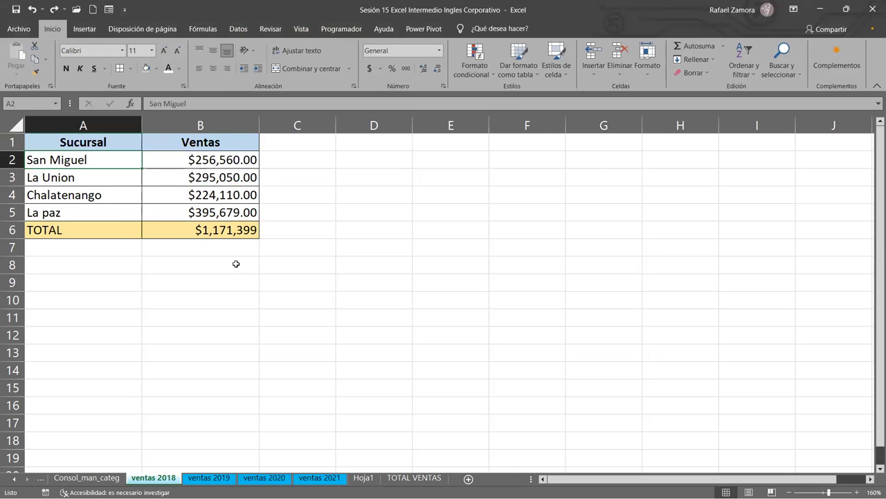
{"action": "key", "text": "ctrl+t"}
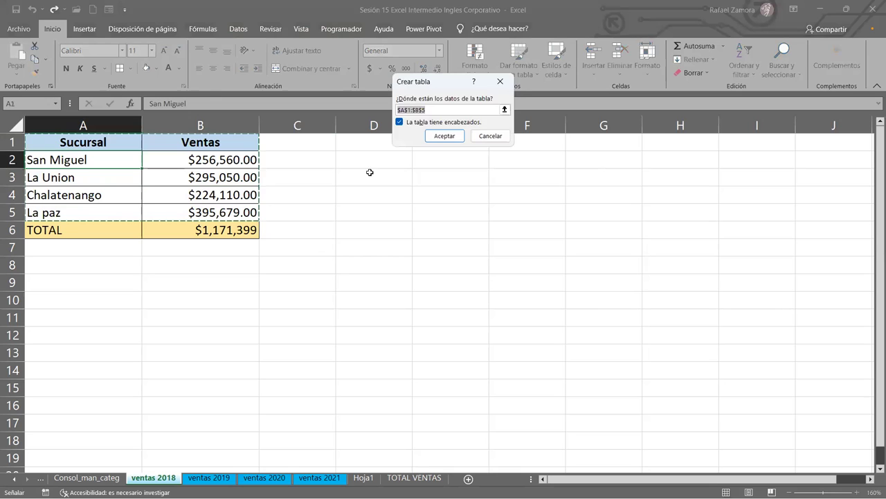
{"action": "left_click", "coordinate": [451, 134]}
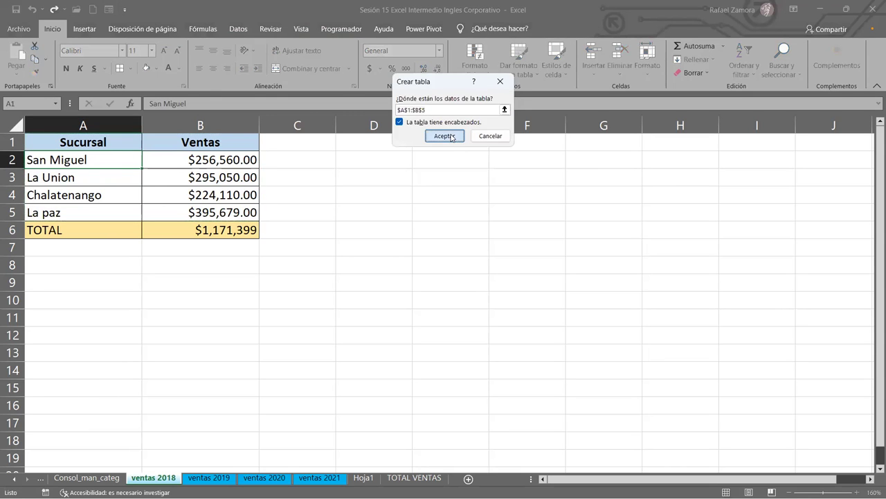
{"action": "left_click", "coordinate": [520, 246]}
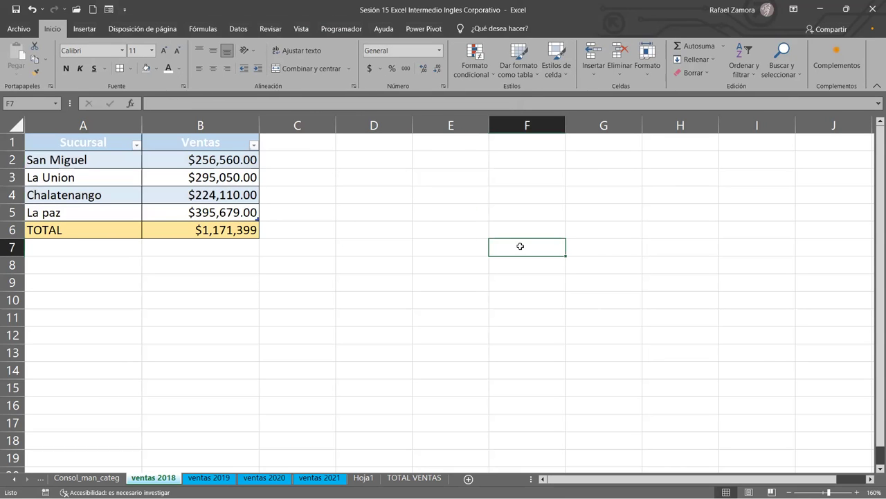
Step: Undo the A1:B5 table creation with Ctrl+Z
{"action": "key", "text": "ctrl+z"}
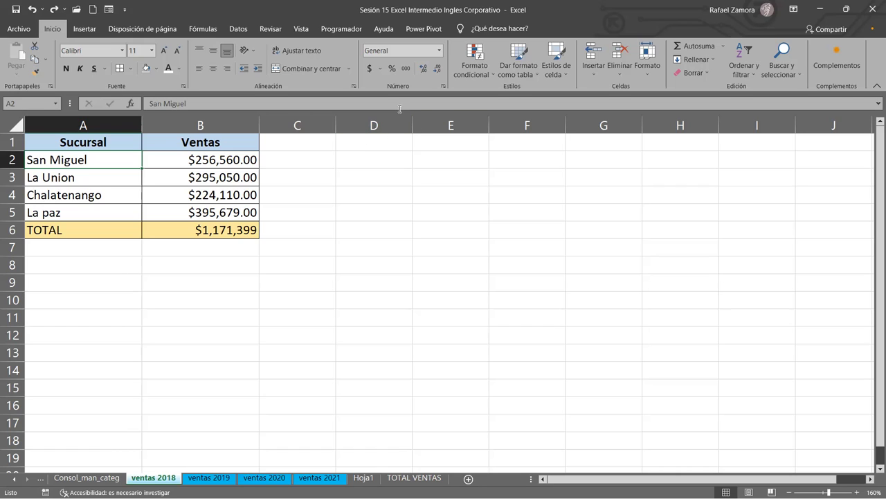
{"action": "left_click", "coordinate": [327, 230]}
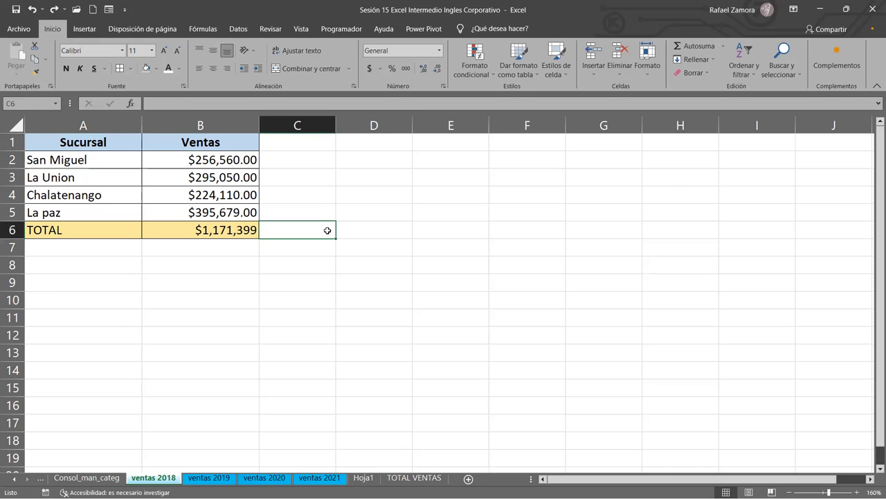
{"action": "left_click", "coordinate": [223, 477]}
{"action": "left_click", "coordinate": [263, 478]}
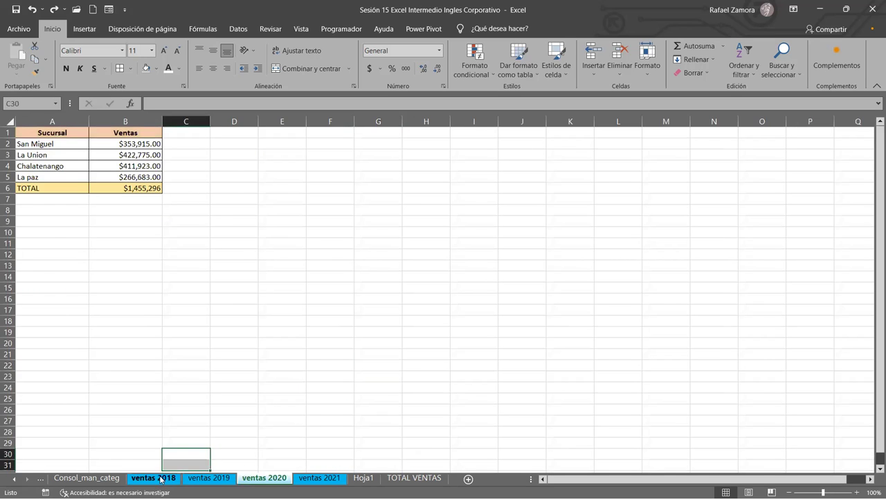
{"action": "left_click", "coordinate": [153, 478]}
{"action": "left_click", "coordinate": [225, 477]}
{"action": "scroll", "coordinate": [248, 307], "scroll_direction": "up", "scroll_amount": 2}
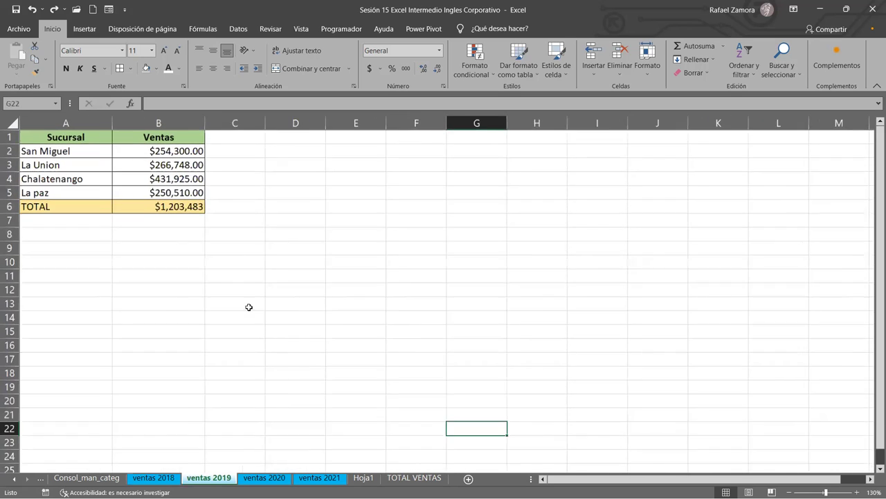
{"action": "scroll", "coordinate": [254, 346], "scroll_direction": "up", "scroll_amount": 1}
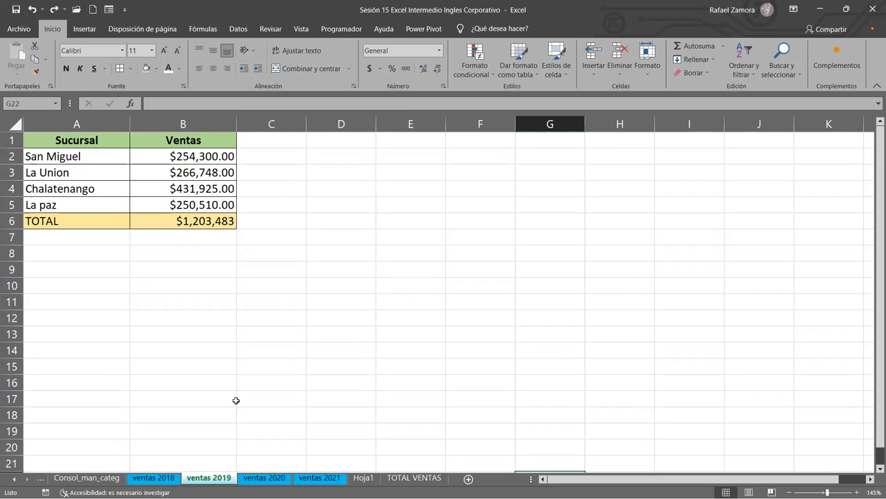
{"action": "left_click", "coordinate": [153, 478]}
{"action": "left_click", "coordinate": [271, 477]}
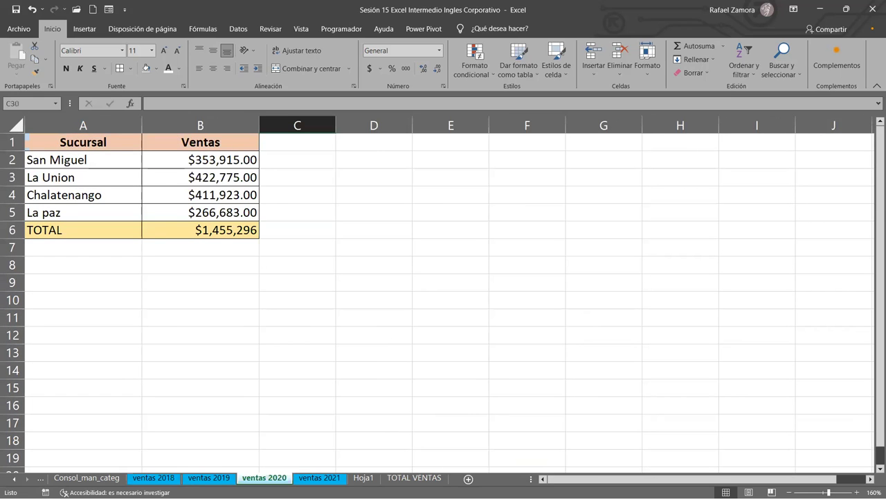
{"action": "key", "text": "ctrl+Page_Down"}
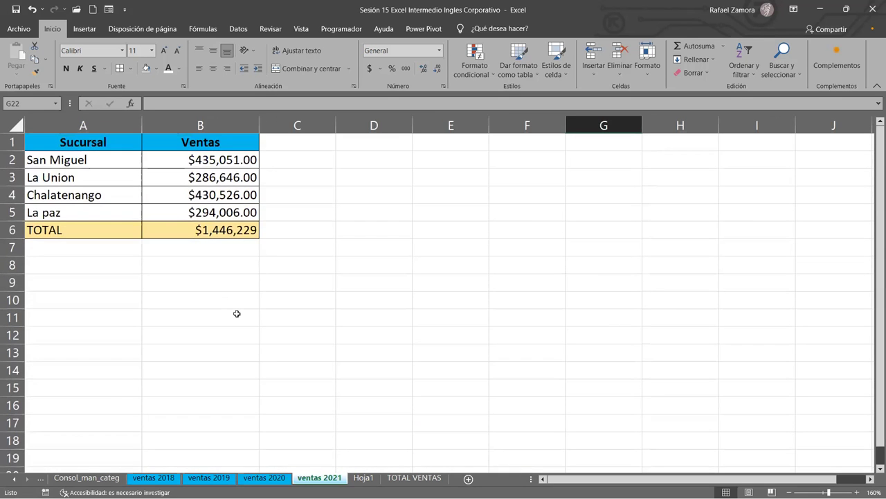
{"action": "scroll", "coordinate": [237, 313], "scroll_direction": "up", "scroll_amount": 1, "text": "ctrl"}
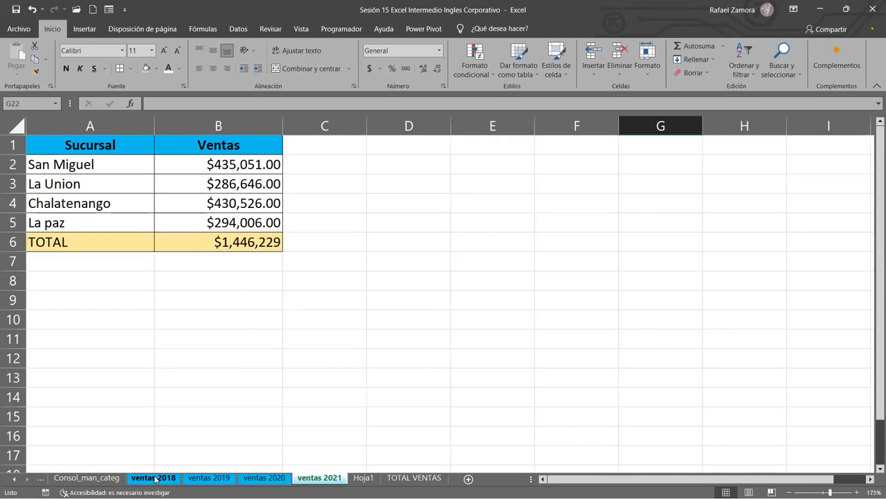
{"action": "left_click", "coordinate": [155, 478]}
{"action": "left_click", "coordinate": [162, 171]}
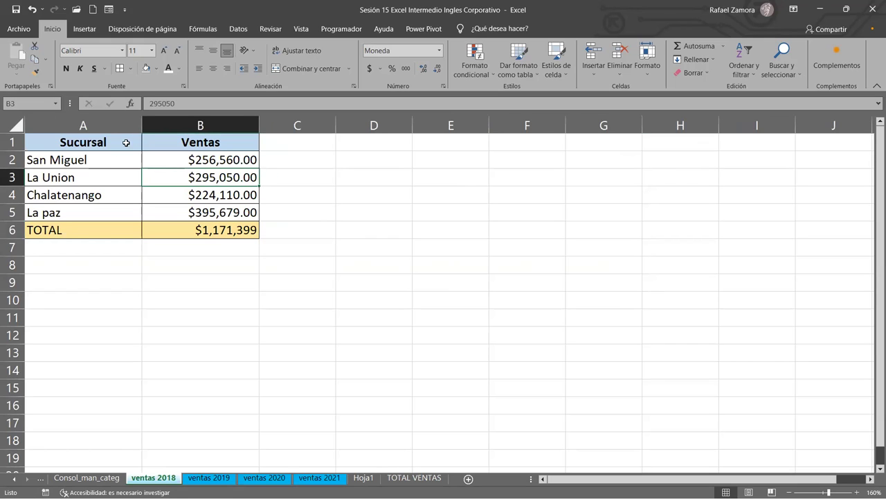
Step: Turn ventas 2018's A1:B5 into a table with headers using Ctrl+T
{"action": "left_click", "coordinate": [110, 163]}
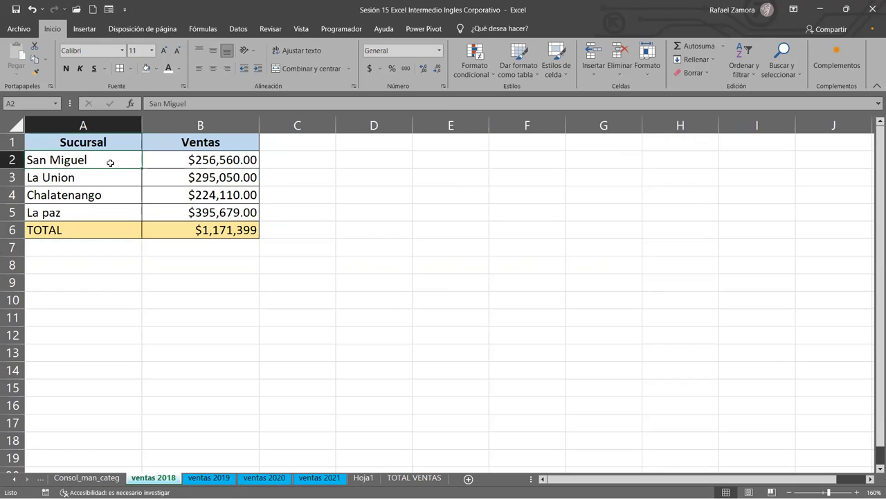
{"action": "left_click", "coordinate": [115, 176]}
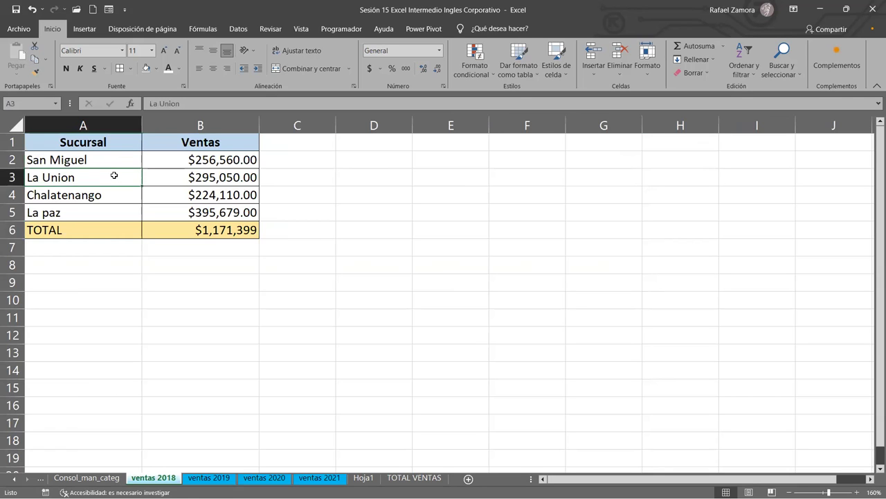
{"action": "key", "text": "ctrl+t"}
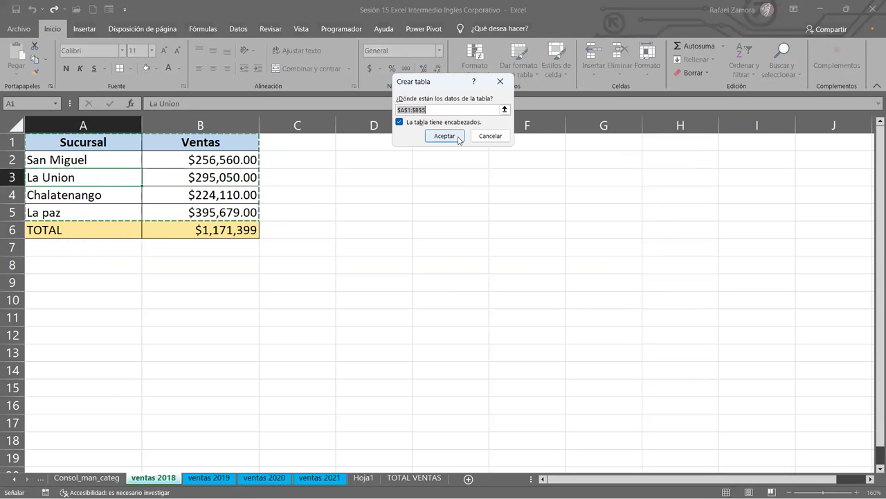
{"action": "left_click", "coordinate": [459, 137]}
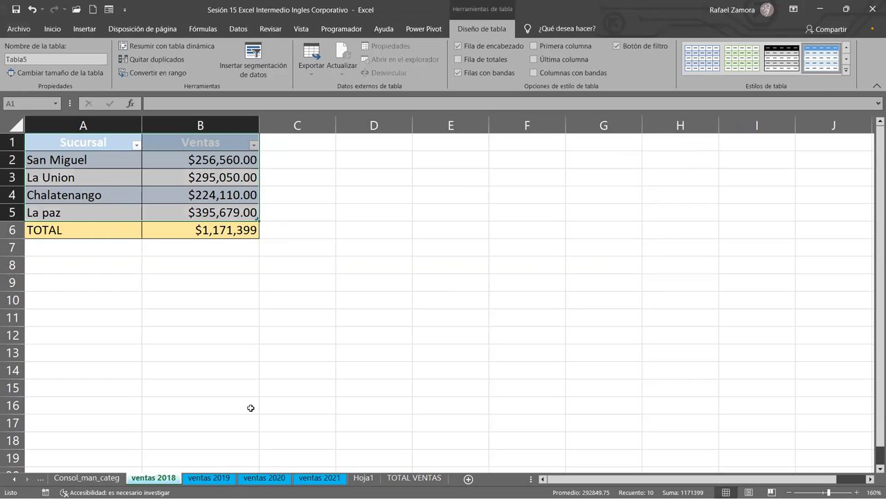
Step: Make ventas 2019's A1:B5 a yellow-styled table, clearing existing formatting
{"action": "left_click", "coordinate": [208, 477]}
{"action": "left_click", "coordinate": [166, 183]}
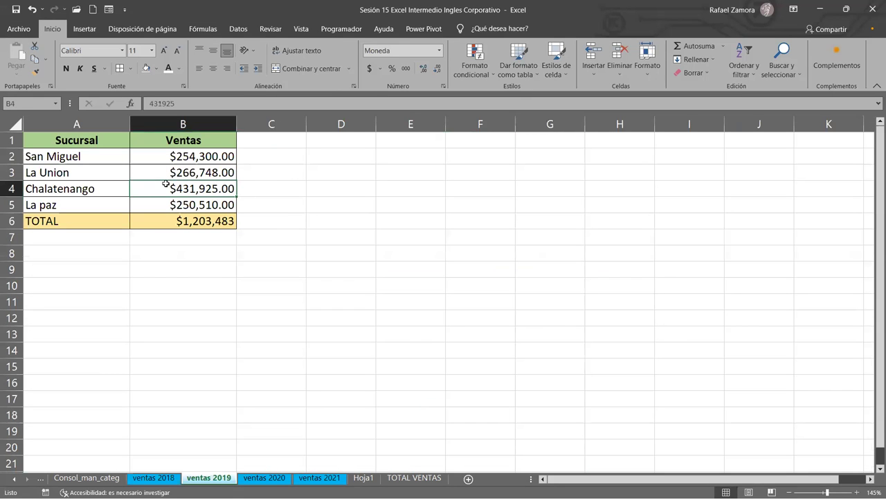
{"action": "left_click", "coordinate": [532, 76]}
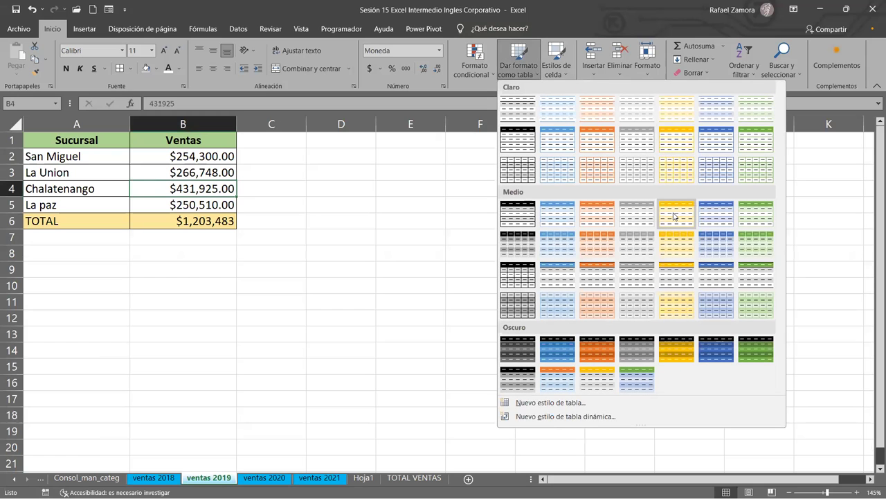
{"action": "right_click", "coordinate": [673, 216]}
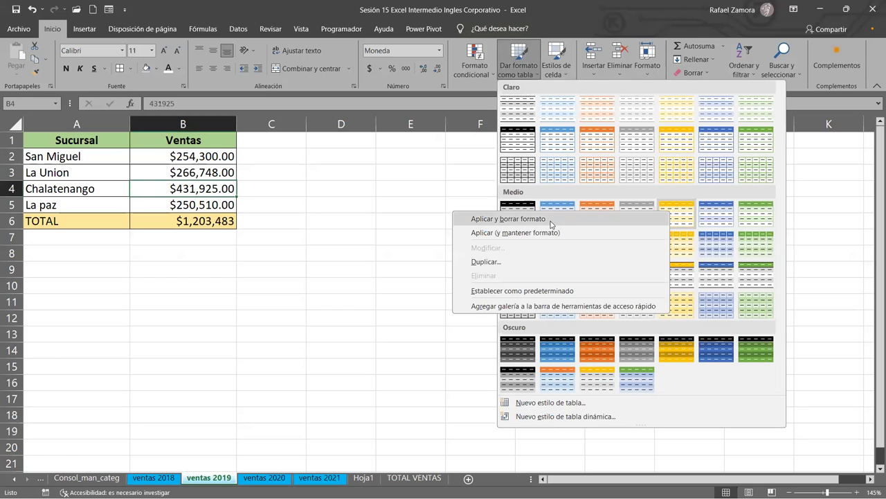
{"action": "left_click", "coordinate": [549, 219]}
{"action": "left_click", "coordinate": [445, 135]}
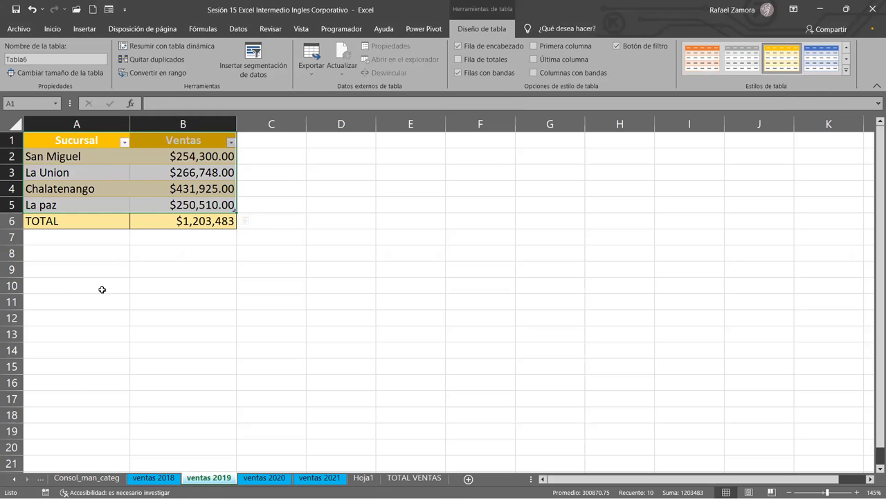
Step: Make ventas 2020's A1:B5 a dark grey-styled table, clearing existing formatting
{"action": "left_click", "coordinate": [277, 478]}
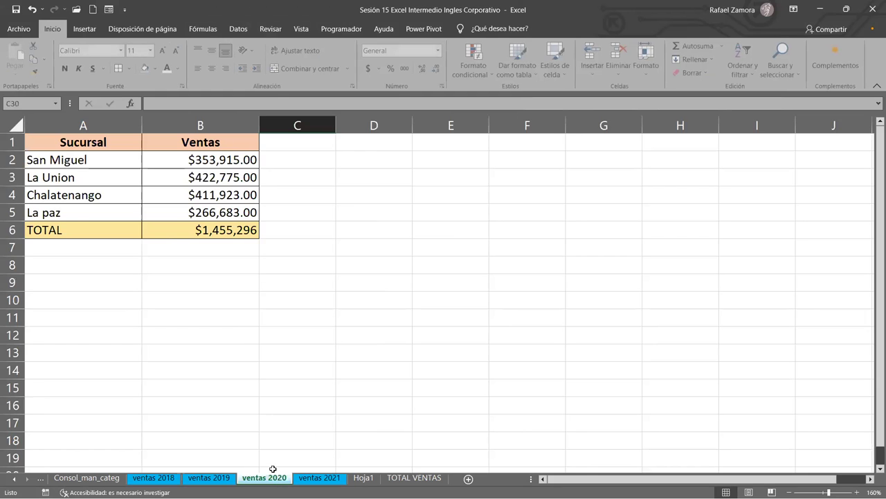
{"action": "left_click", "coordinate": [520, 76]}
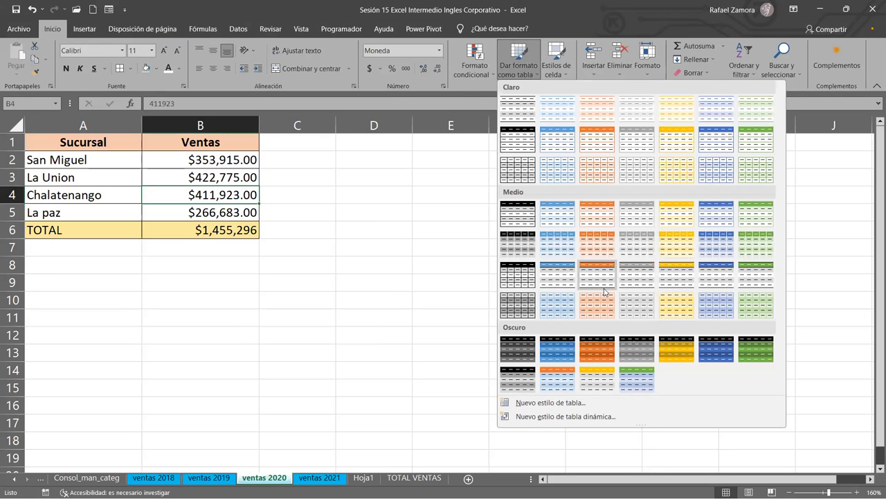
{"action": "right_click", "coordinate": [524, 270]}
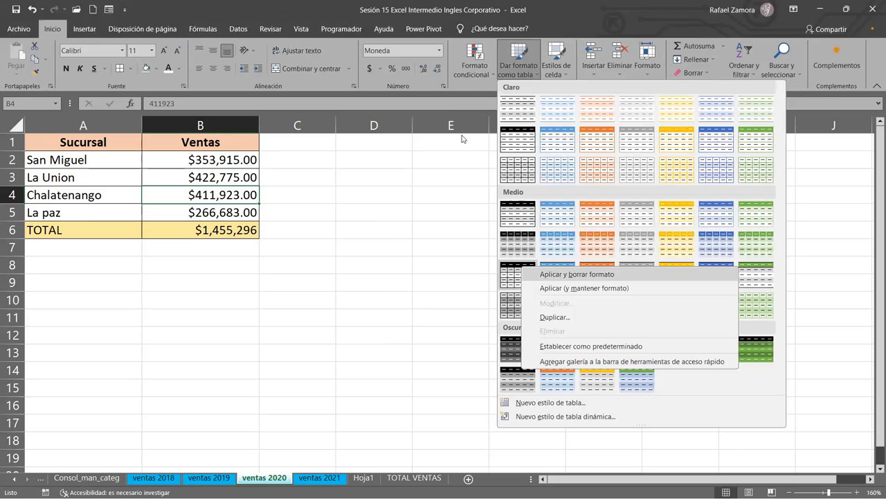
{"action": "left_click", "coordinate": [546, 276]}
{"action": "left_click", "coordinate": [453, 136]}
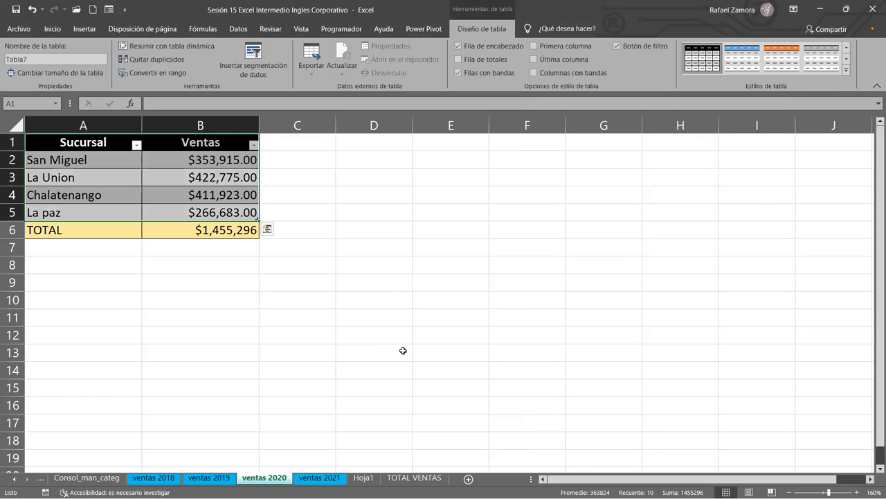
Step: Make ventas 2021's A1:B5 a dark blue-styled table, then return to ventas 2018
{"action": "left_click", "coordinate": [323, 478]}
{"action": "left_click", "coordinate": [530, 74]}
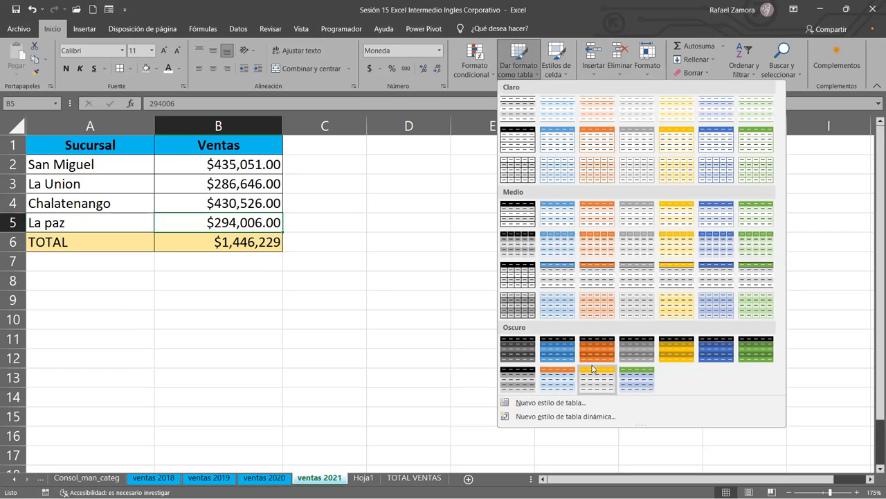
{"action": "right_click", "coordinate": [678, 350]}
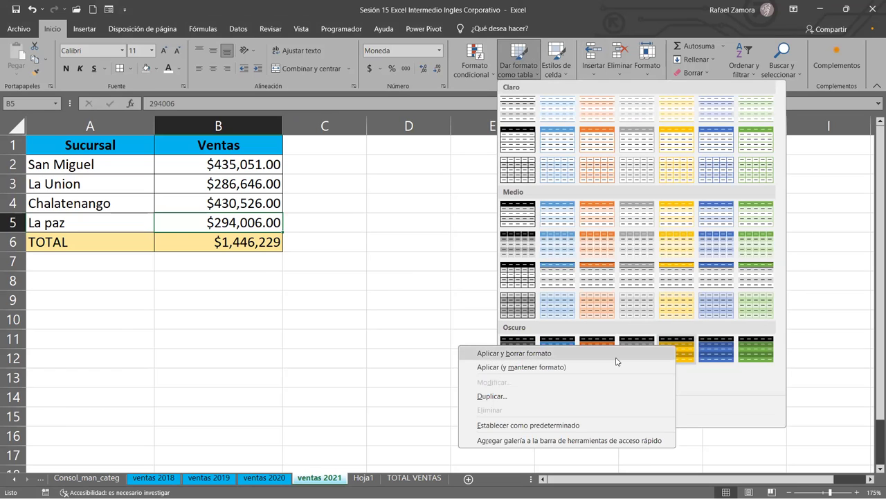
{"action": "left_click", "coordinate": [615, 355]}
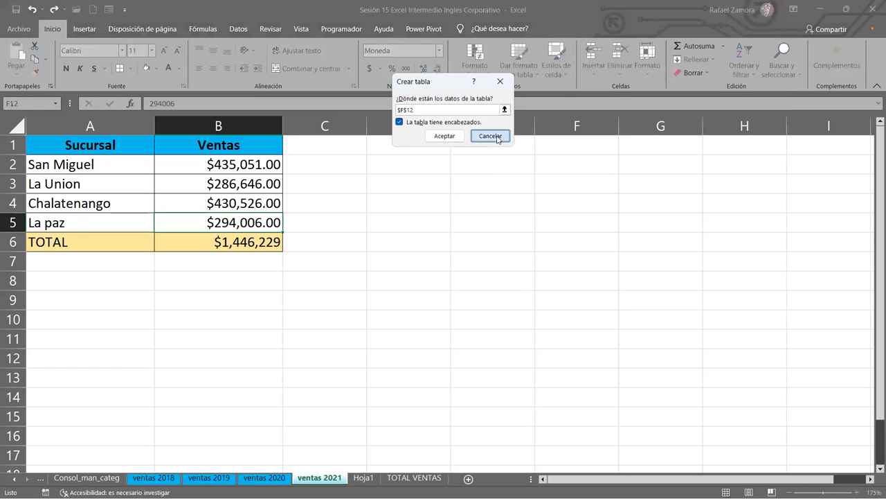
{"action": "key", "text": "Escape"}
{"action": "right_click", "coordinate": [196, 143]}
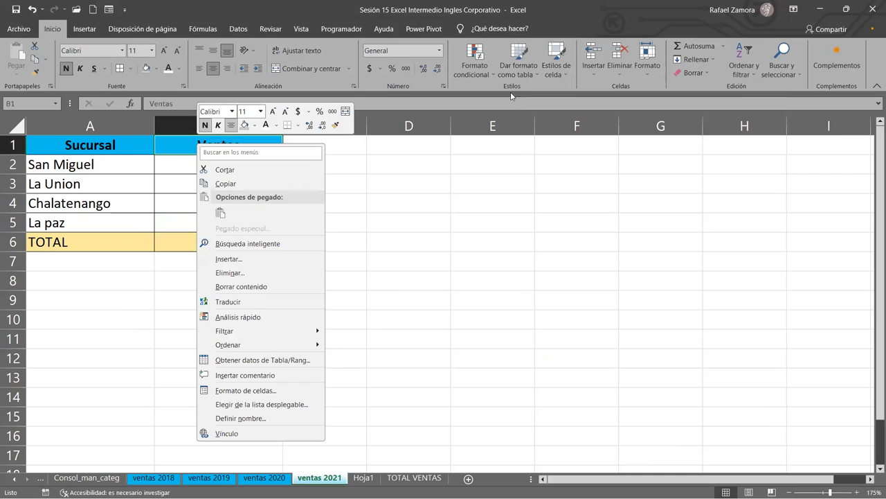
{"action": "left_click", "coordinate": [516, 70]}
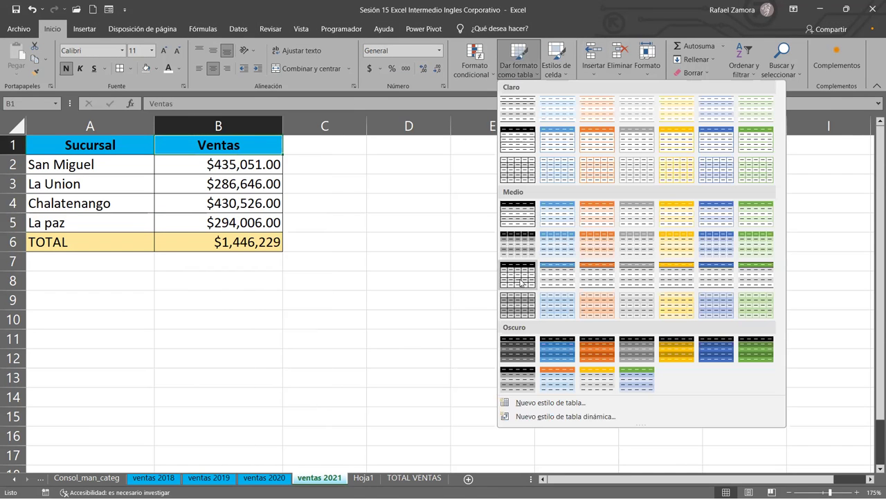
{"action": "right_click", "coordinate": [707, 352]}
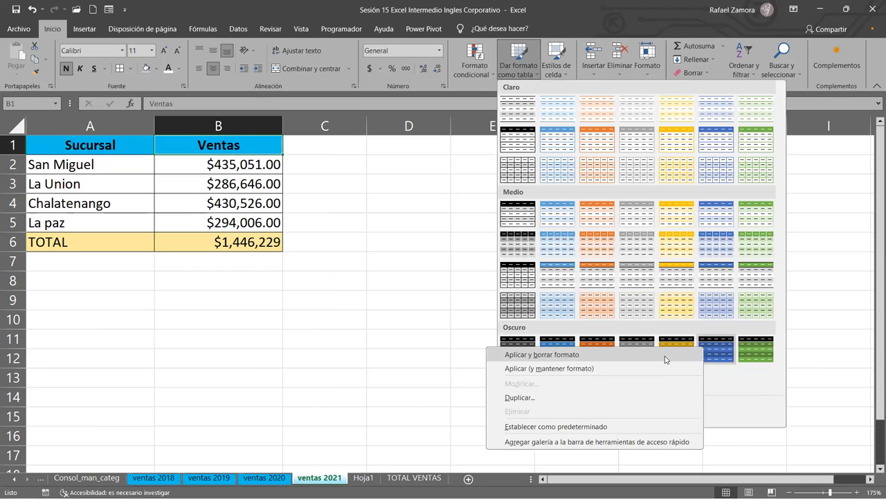
{"action": "left_click", "coordinate": [666, 355]}
{"action": "left_click", "coordinate": [446, 137]}
{"action": "left_click", "coordinate": [413, 298]}
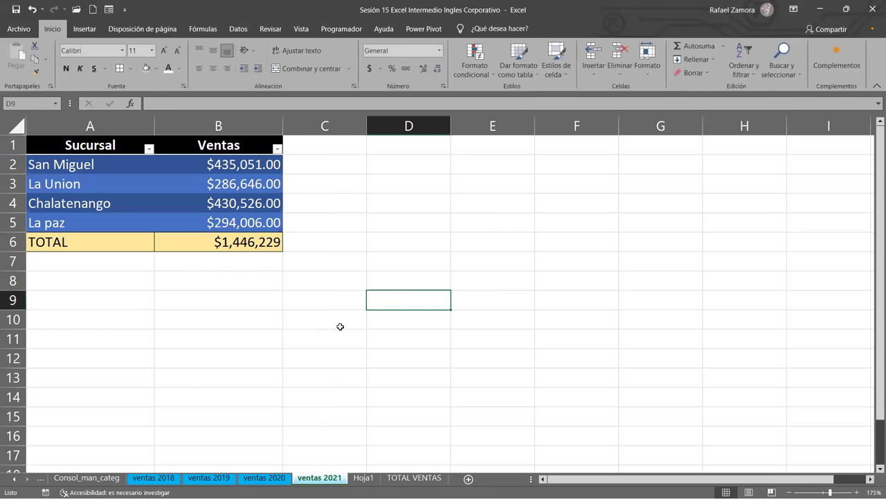
{"action": "left_click", "coordinate": [156, 482]}
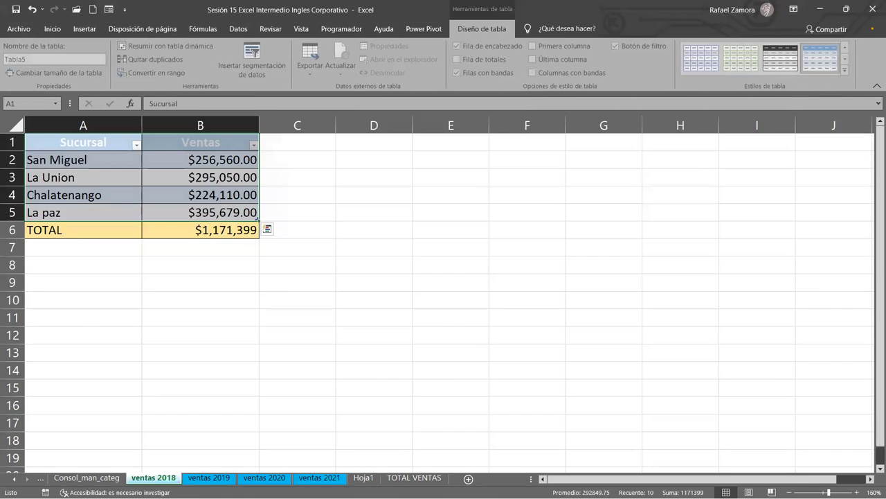
Step: Glance at the ventas 2020 and 2021 tables, then return to ventas 2018
{"action": "left_click", "coordinate": [276, 483]}
{"action": "key", "text": "ctrl+Page_Down"}
{"action": "left_click", "coordinate": [280, 480]}
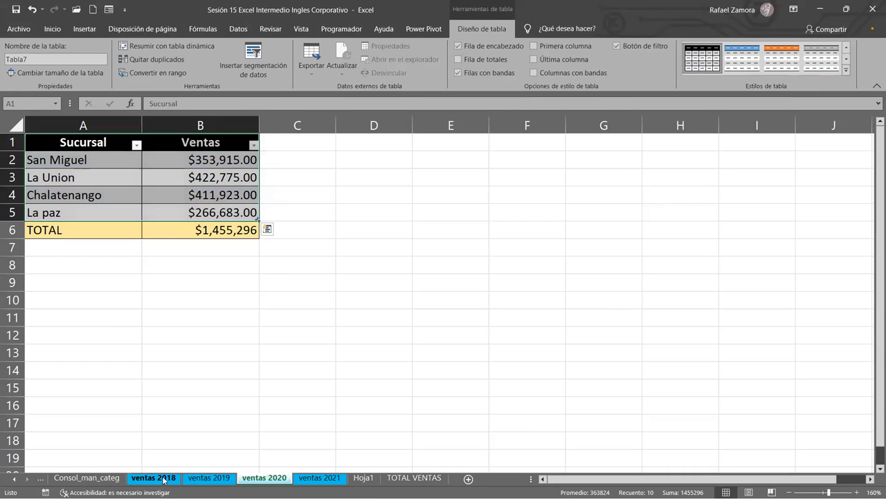
{"action": "left_click", "coordinate": [155, 479]}
{"action": "left_click", "coordinate": [406, 323]}
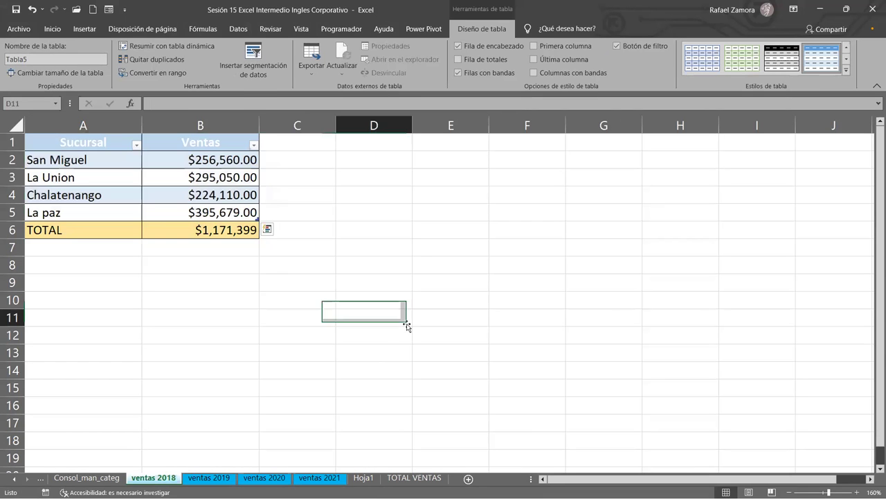
Step: Review the ventas 2019, 2020 and 2021 tables, then select B4 in the 2018 table
{"action": "key", "text": "ctrl+Page_Down"}
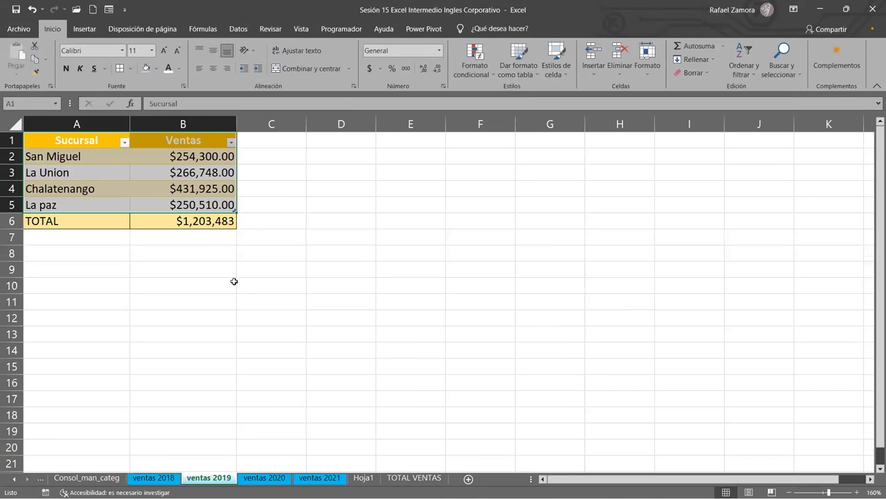
{"action": "left_click", "coordinate": [239, 285]}
{"action": "scroll", "coordinate": [239, 285], "scroll_direction": "up", "scroll_amount": 1, "text": "ctrl"}
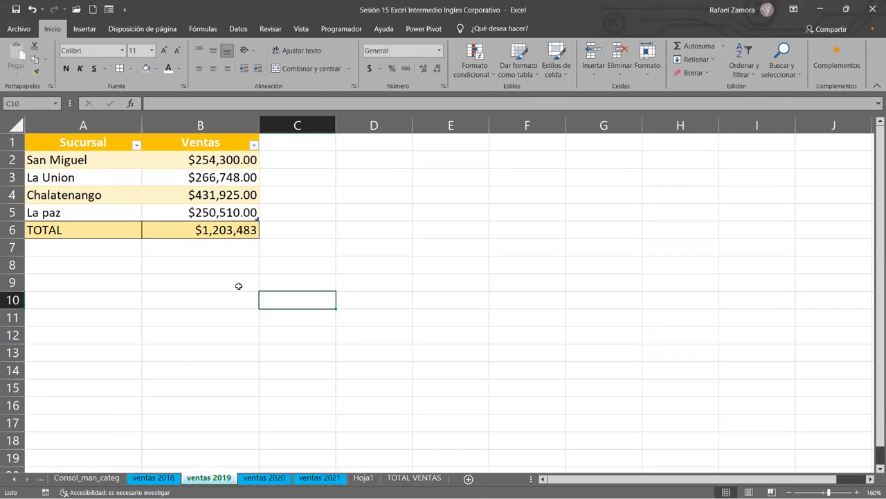
{"action": "scroll", "coordinate": [239, 286], "scroll_direction": "up", "scroll_amount": 1, "text": "ctrl"}
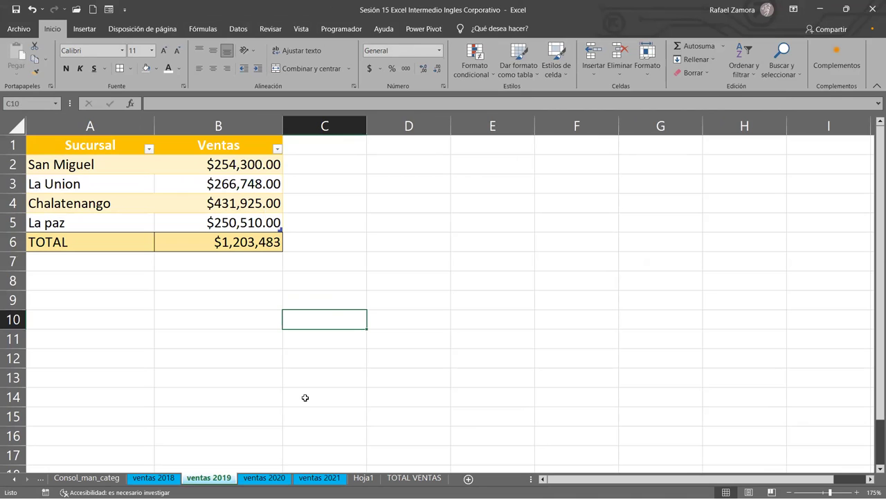
{"action": "left_click", "coordinate": [281, 481]}
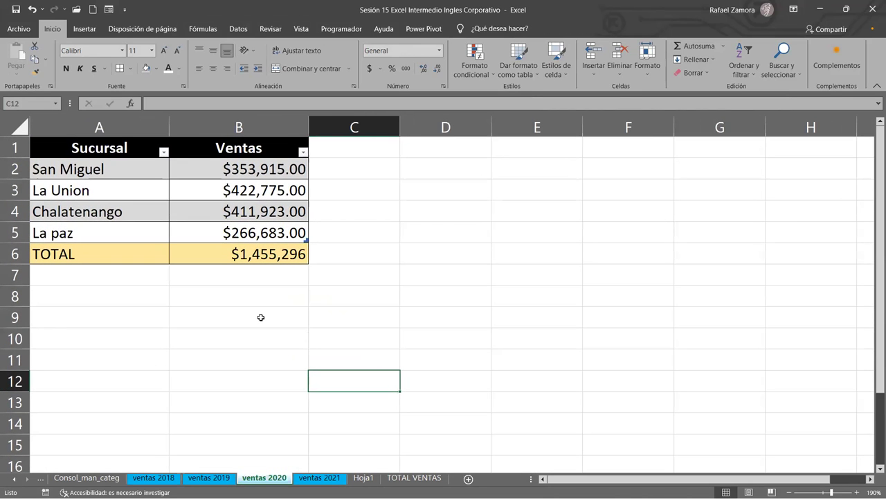
{"action": "key", "text": "ctrl+Page_Down"}
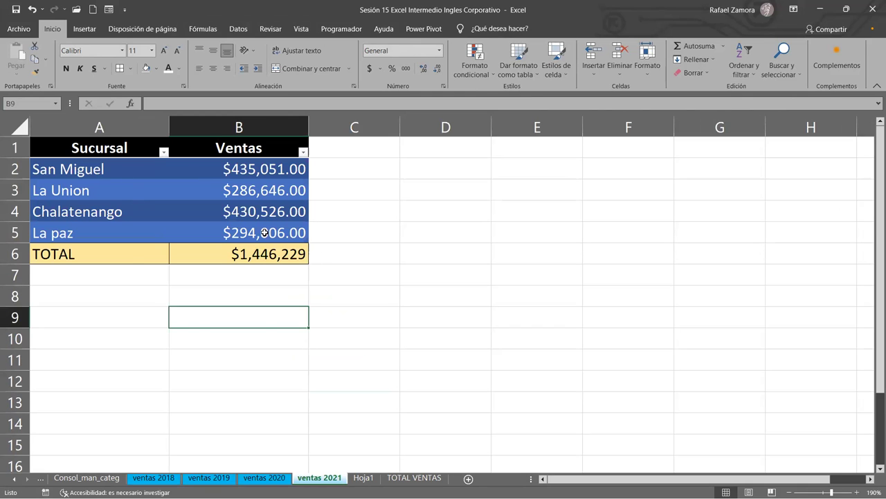
{"action": "left_click", "coordinate": [153, 478]}
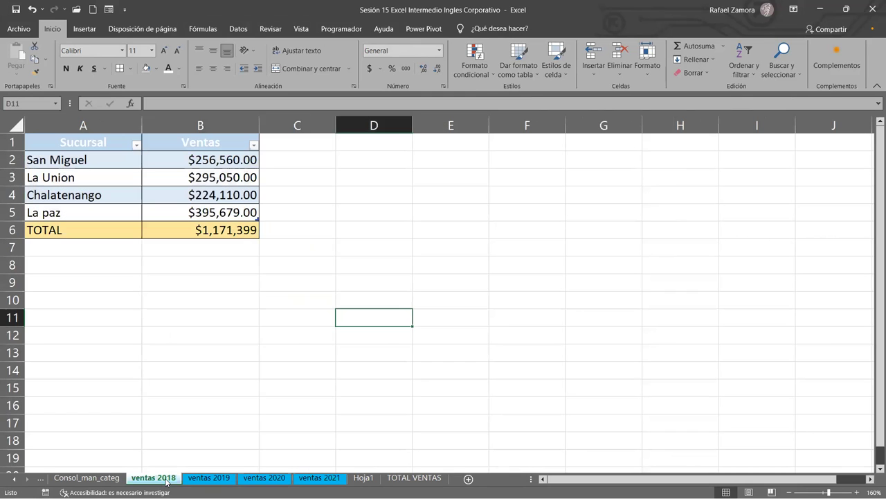
{"action": "scroll", "coordinate": [271, 327], "scroll_direction": "up", "scroll_amount": 1}
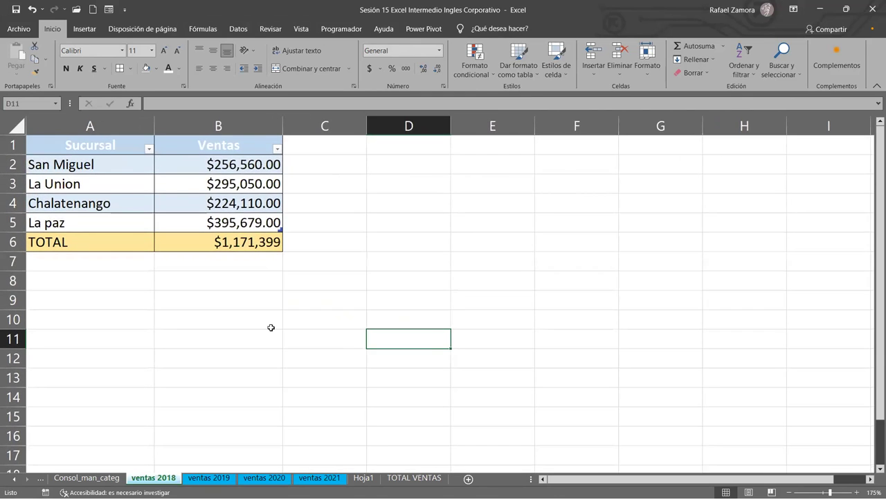
{"action": "left_click", "coordinate": [251, 203]}
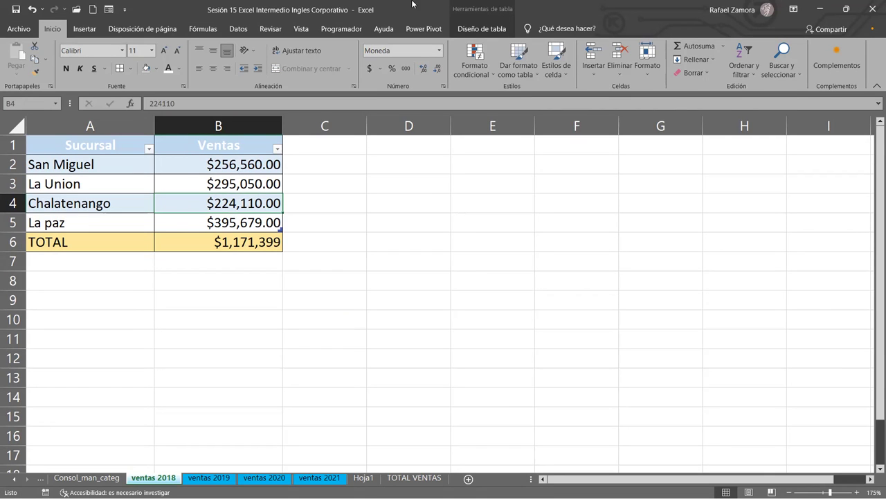
Step: Compare Diseño de tabla settings across the 2019, 2020, 2021 and 2018 tables, then open Hoja1
{"action": "left_click", "coordinate": [497, 29]}
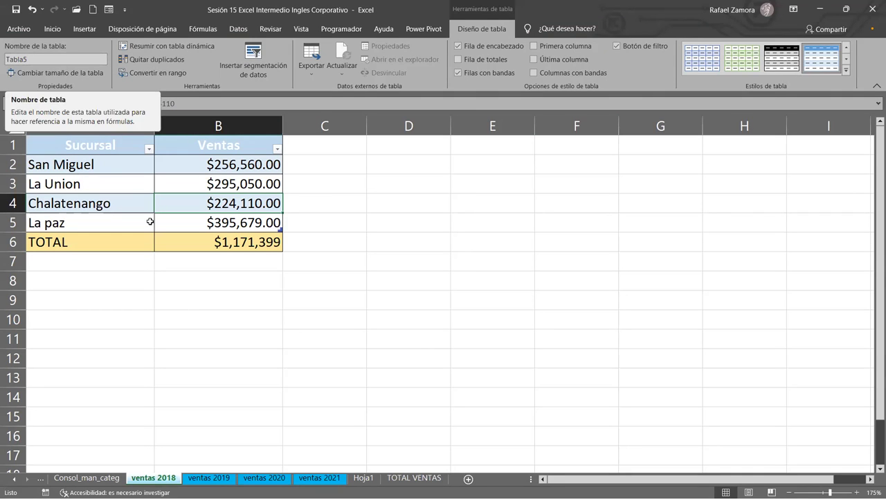
{"action": "left_click", "coordinate": [209, 477]}
{"action": "left_click", "coordinate": [129, 172]}
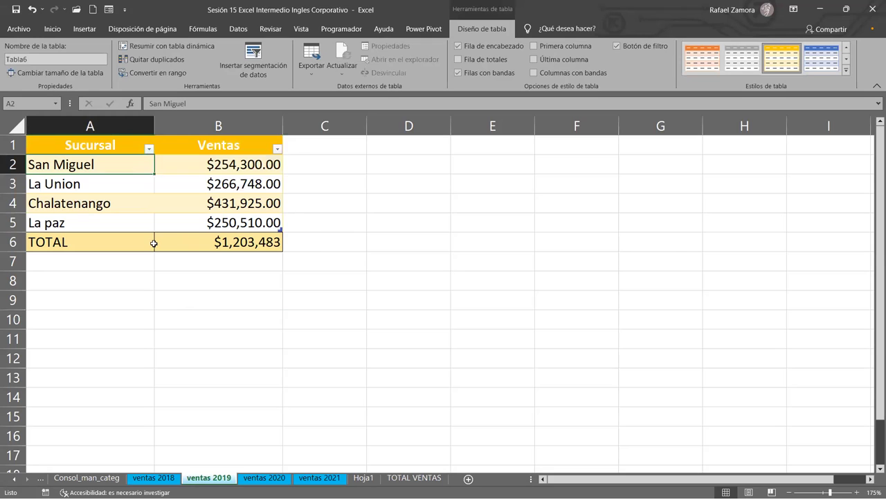
{"action": "key", "text": "ctrl+Page_Down"}
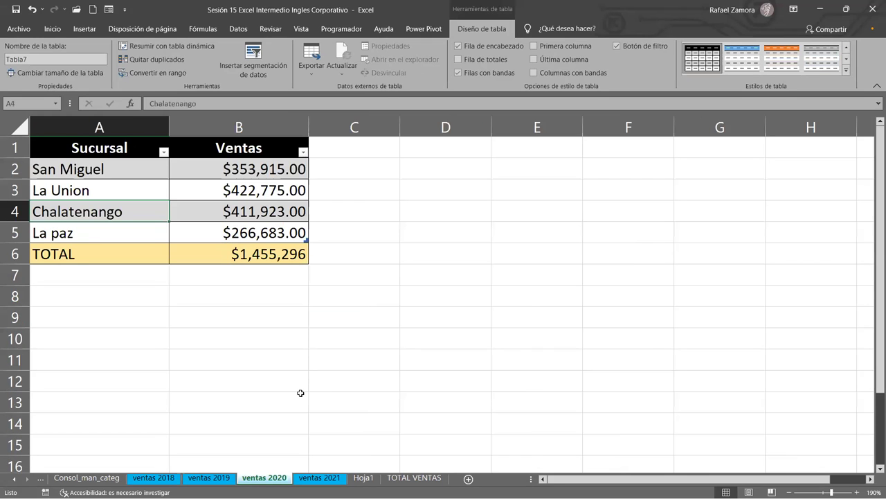
{"action": "key", "text": "ctrl+Page_Down"}
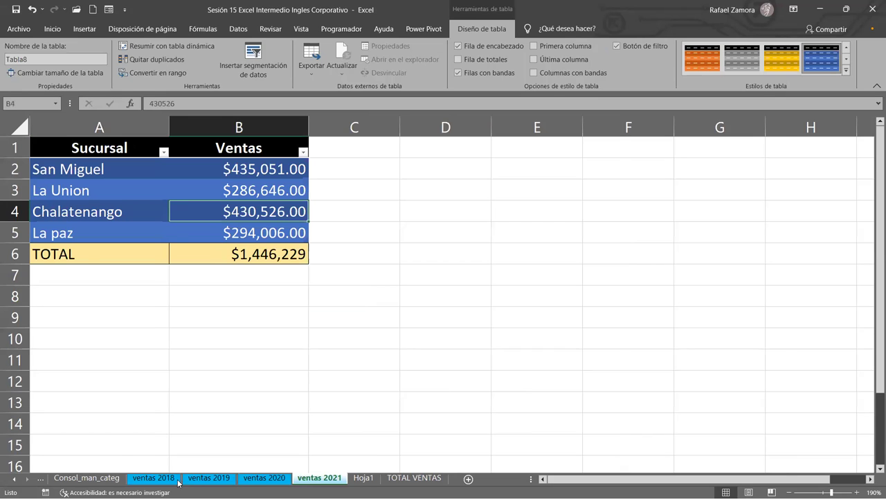
{"action": "left_click", "coordinate": [153, 478]}
{"action": "left_click", "coordinate": [193, 217]}
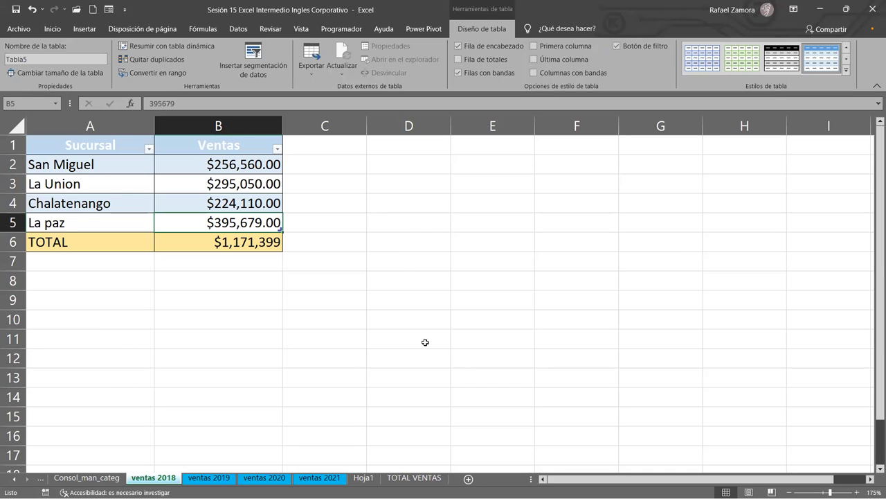
{"action": "left_click", "coordinate": [364, 477]}
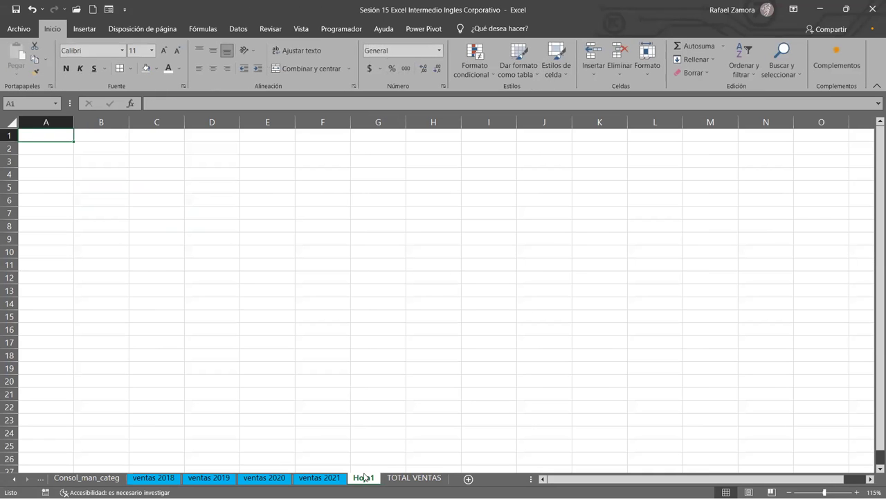
Step: Cycle through the ventas 2018–2021 sheets, select C3 on Hoja1, then return to ventas 2018
{"action": "scroll", "coordinate": [432, 288], "scroll_direction": "up", "scroll_amount": 1}
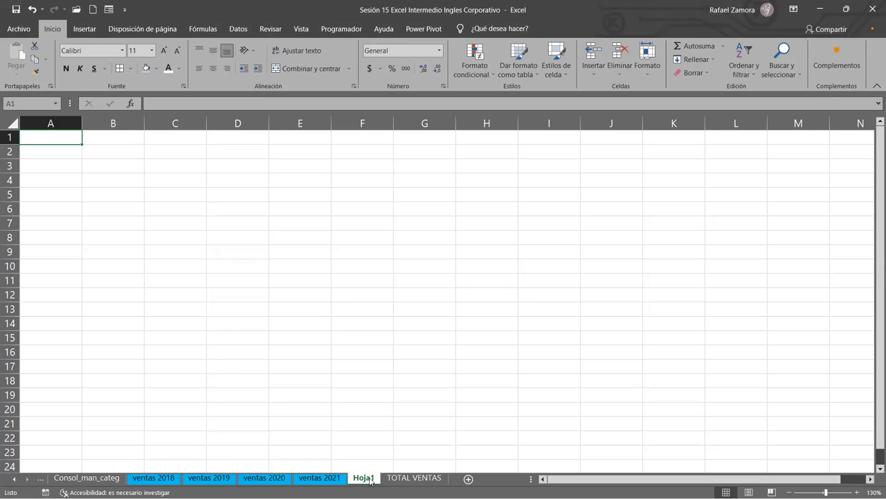
{"action": "left_click", "coordinate": [319, 478]}
{"action": "left_click", "coordinate": [264, 478]}
{"action": "left_click", "coordinate": [212, 478]}
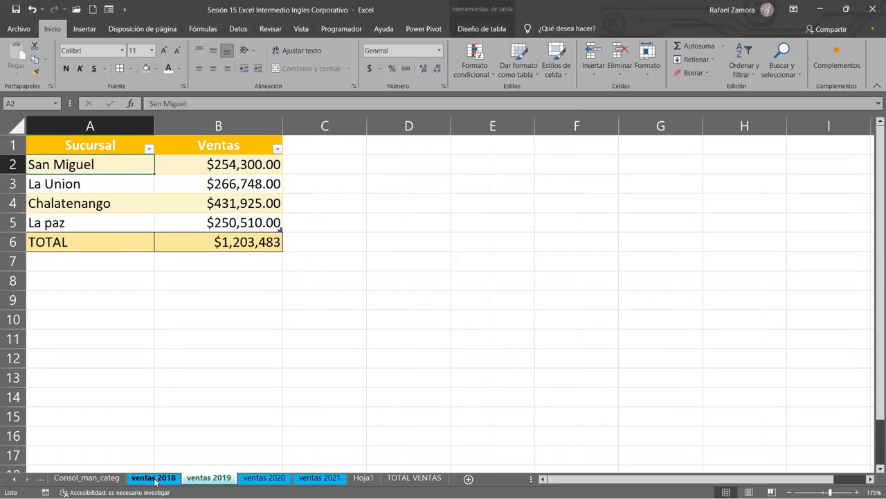
{"action": "left_click", "coordinate": [153, 478]}
{"action": "left_click", "coordinate": [208, 478]}
{"action": "left_click", "coordinate": [264, 478]}
{"action": "left_click", "coordinate": [322, 478]}
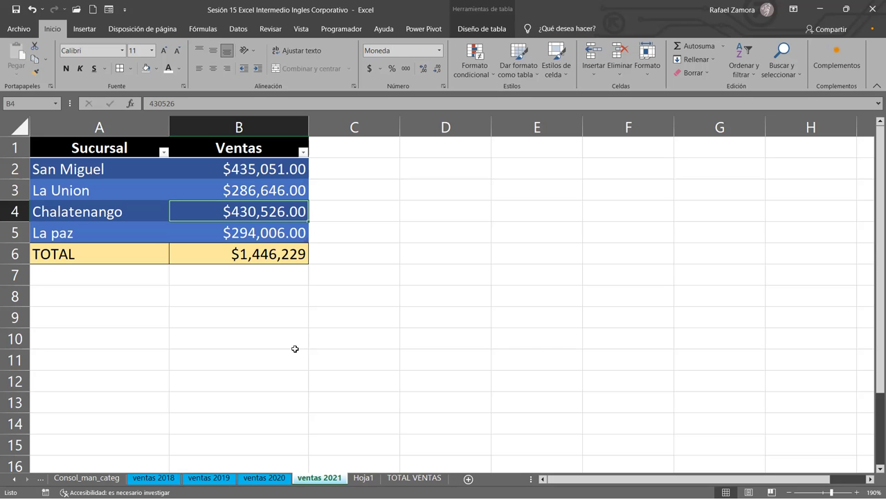
{"action": "left_click", "coordinate": [363, 478]}
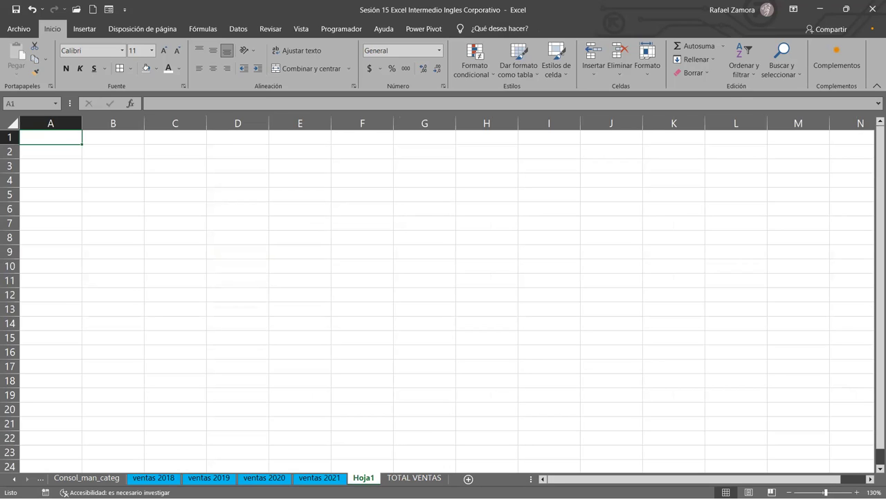
{"action": "left_click", "coordinate": [185, 167]}
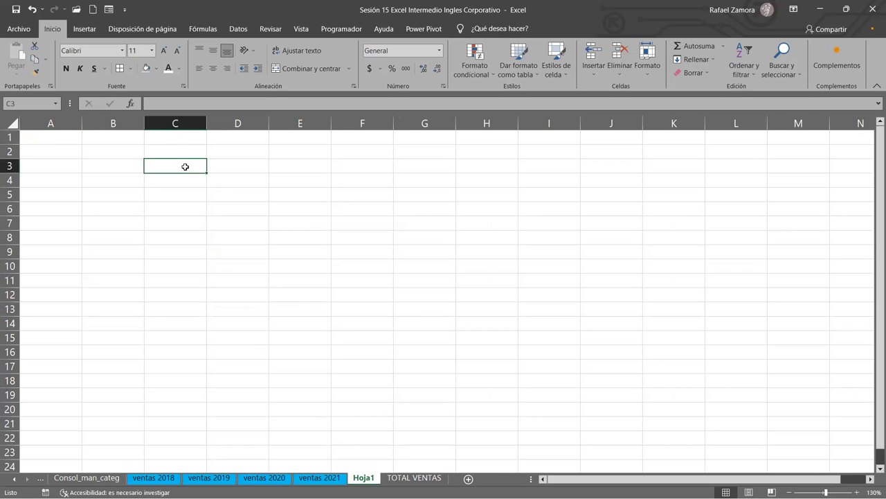
{"action": "left_click", "coordinate": [163, 479]}
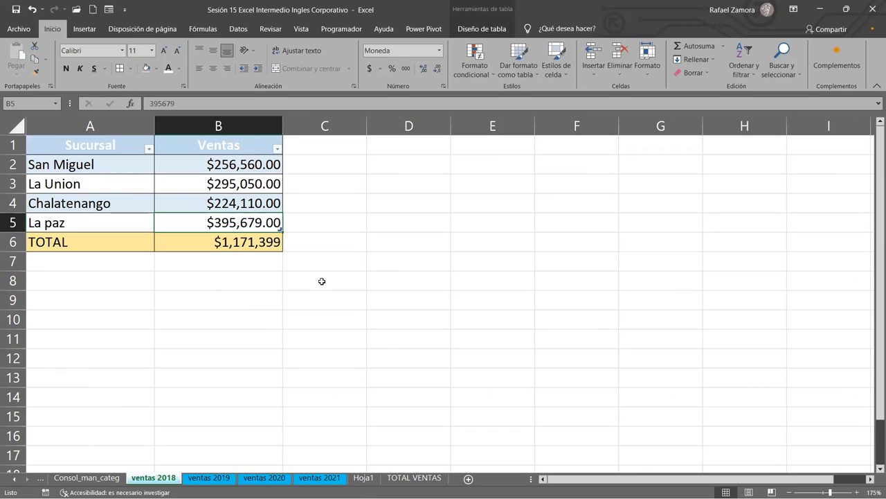
Step: Delete the TOTAL row 6 on the ventas 2018 and 2019 sheets
{"action": "left_click", "coordinate": [342, 287]}
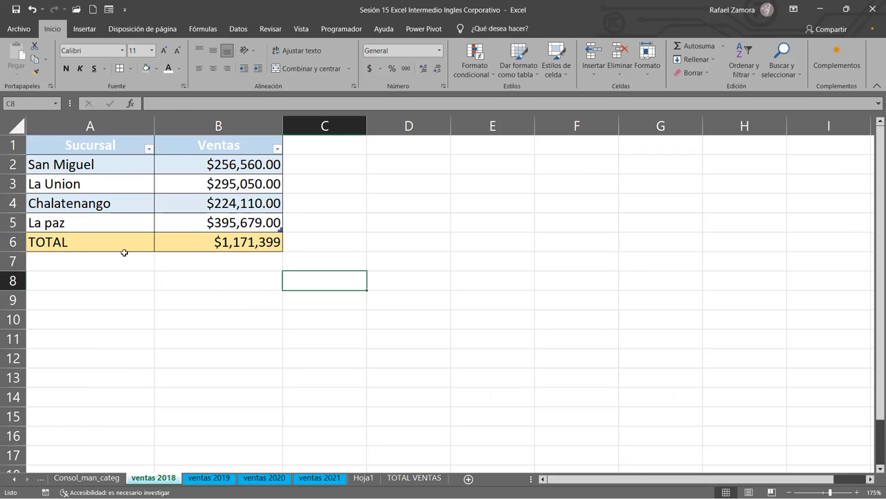
{"action": "left_click", "coordinate": [13, 241]}
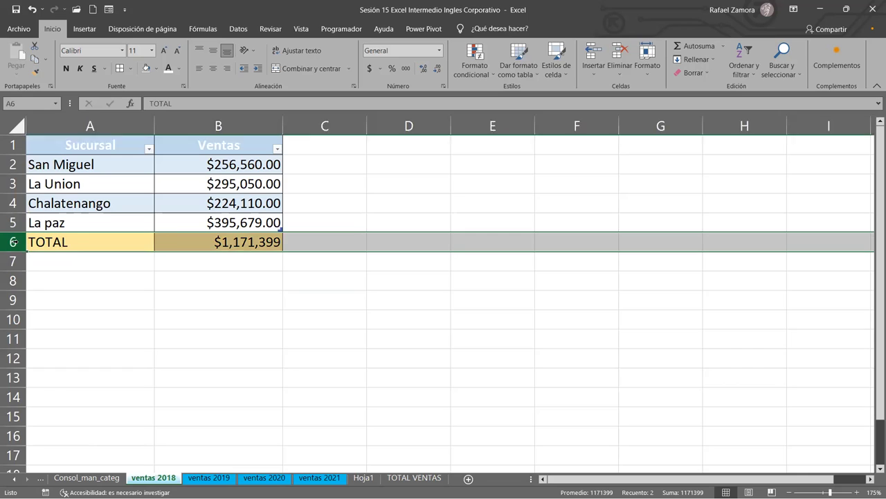
{"action": "key", "text": "ctrl+minus"}
{"action": "left_click", "coordinate": [356, 278]}
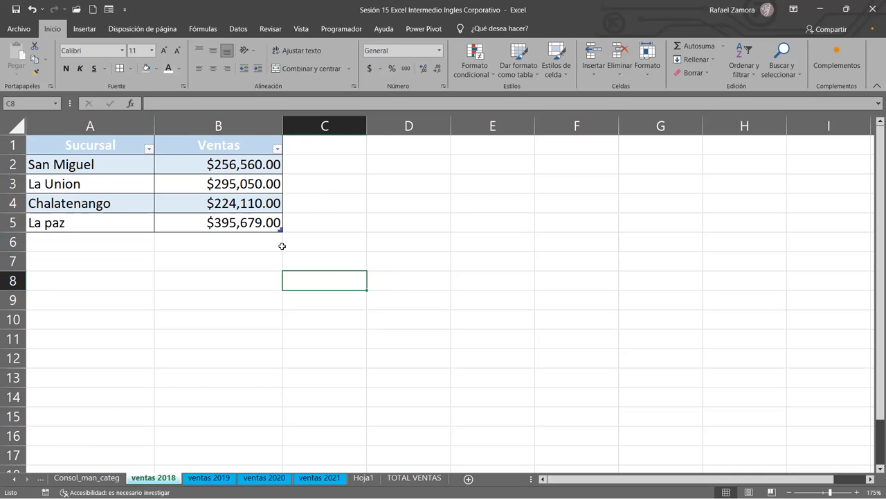
{"action": "left_click", "coordinate": [221, 474]}
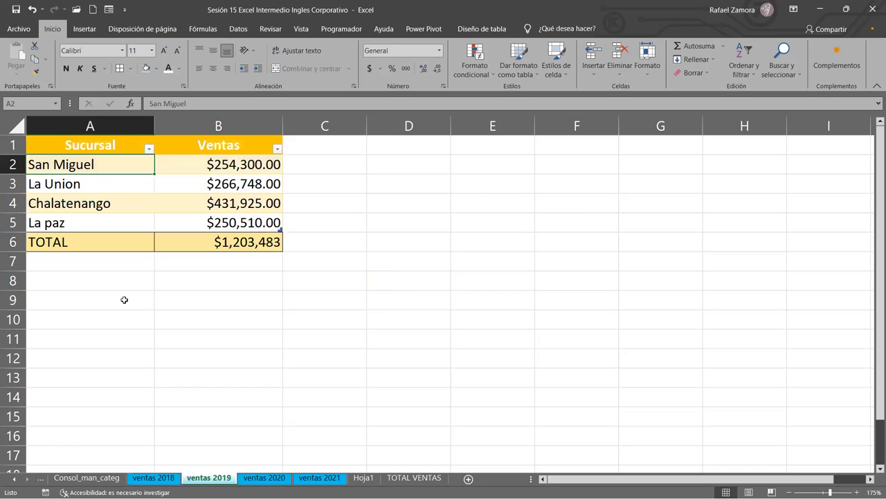
{"action": "left_click", "coordinate": [10, 242]}
{"action": "key", "text": "ctrl+minus"}
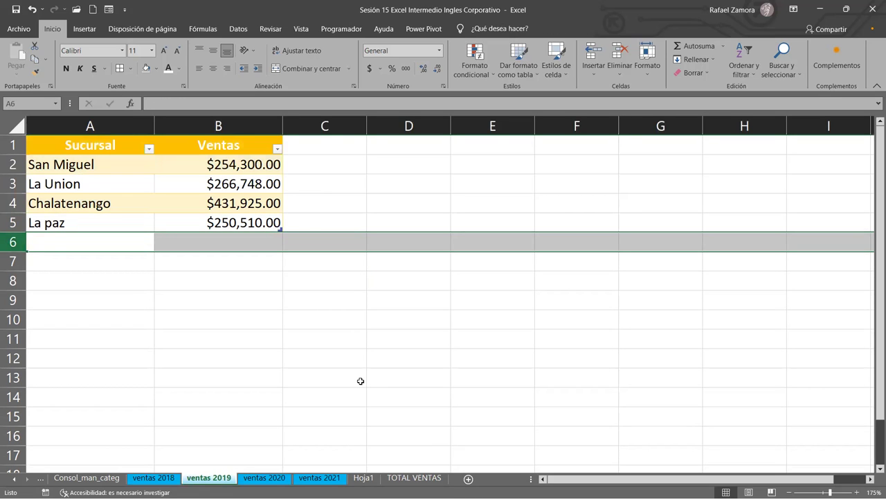
Step: Delete the TOTAL row on ventas 2020 and 2021, then return to ventas 2018
{"action": "key", "text": "ctrl+Page_Down"}
{"action": "key", "text": "ctrl+minus"}
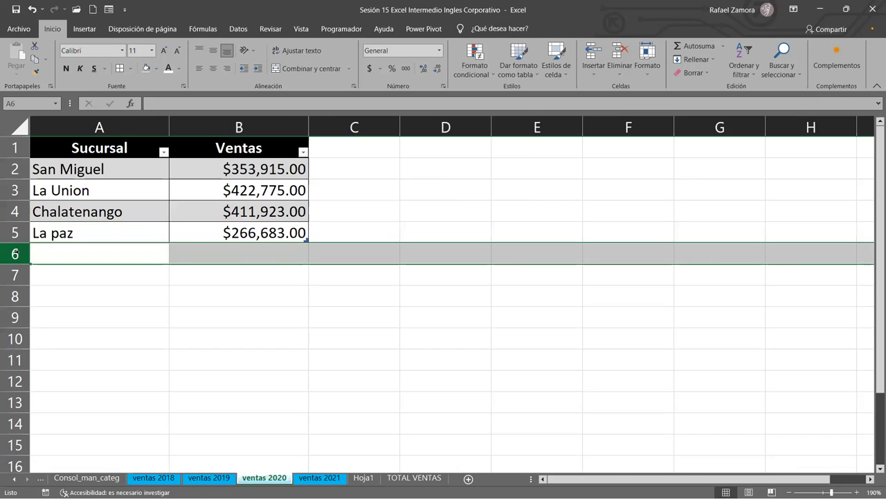
{"action": "key", "text": "ctrl+Page_Down"}
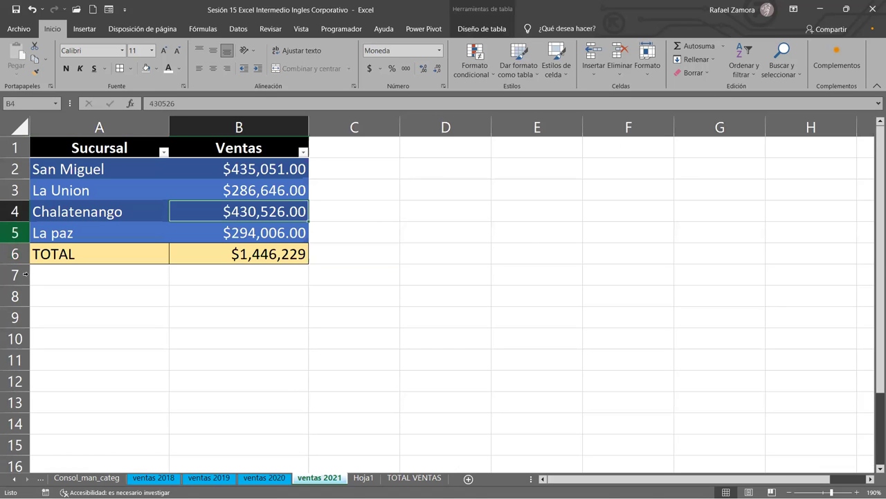
{"action": "left_click", "coordinate": [14, 254]}
{"action": "key", "text": "ctrl+minus"}
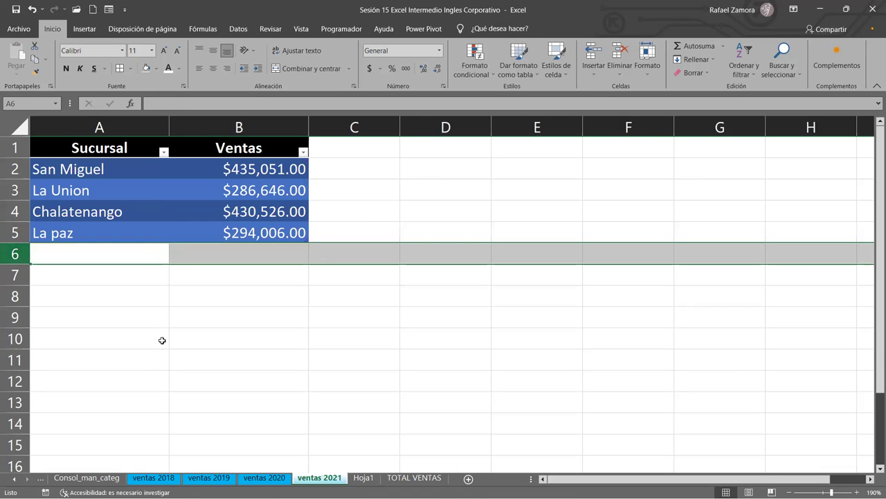
{"action": "left_click", "coordinate": [162, 479]}
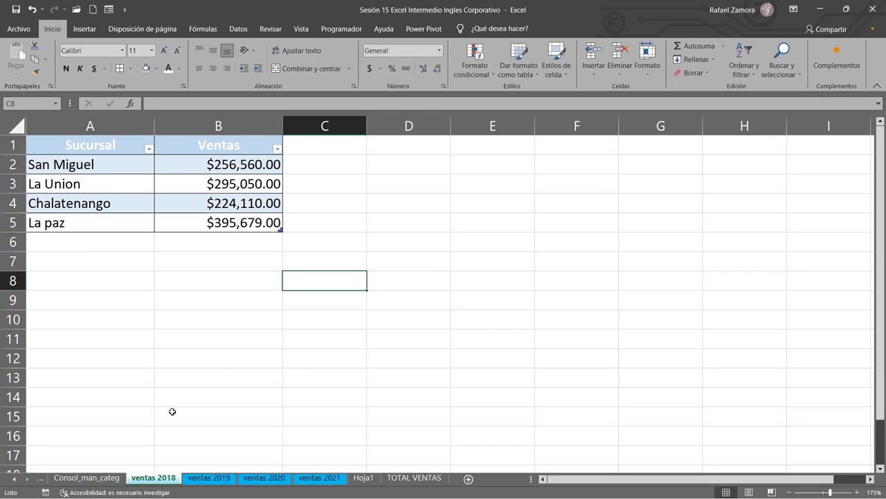
Step: Try adding a La Libertad row and a Total column header in C1, then undo both
{"action": "left_click", "coordinate": [91, 242]}
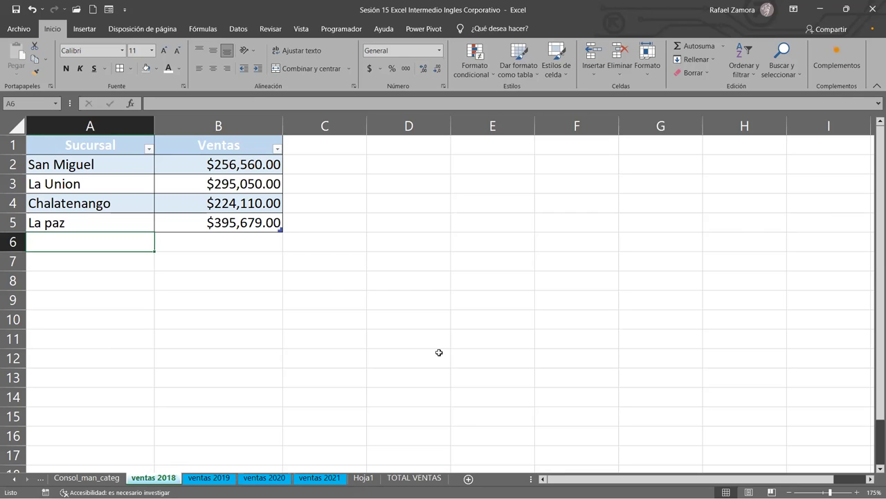
{"action": "type", "text": "La Liberta"}
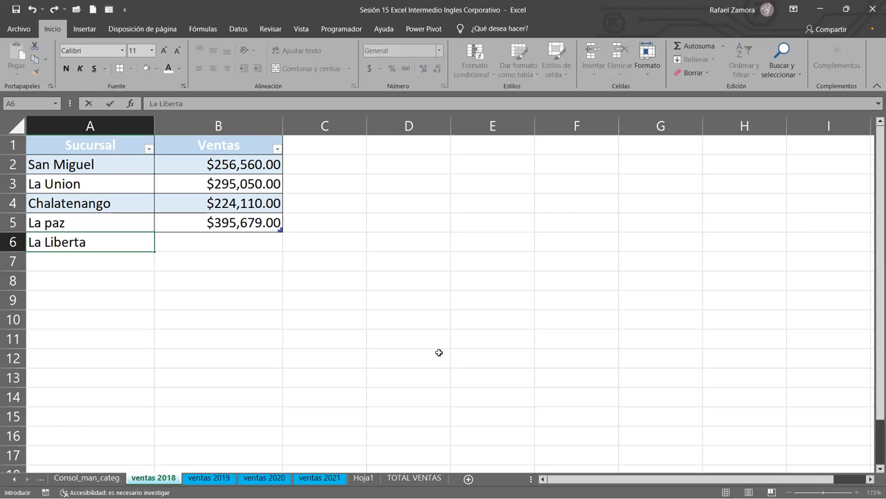
{"action": "type", "text": "d"}
{"action": "key", "text": "Return"}
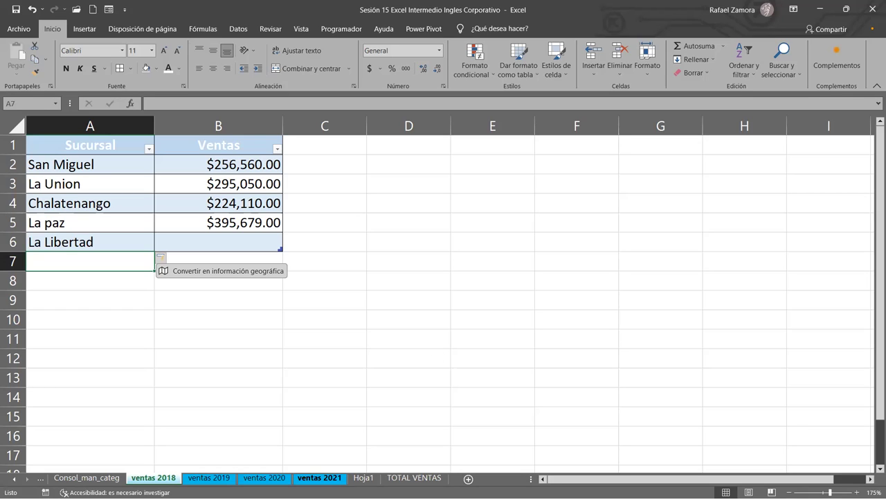
{"action": "key", "text": "alt+Tab"}
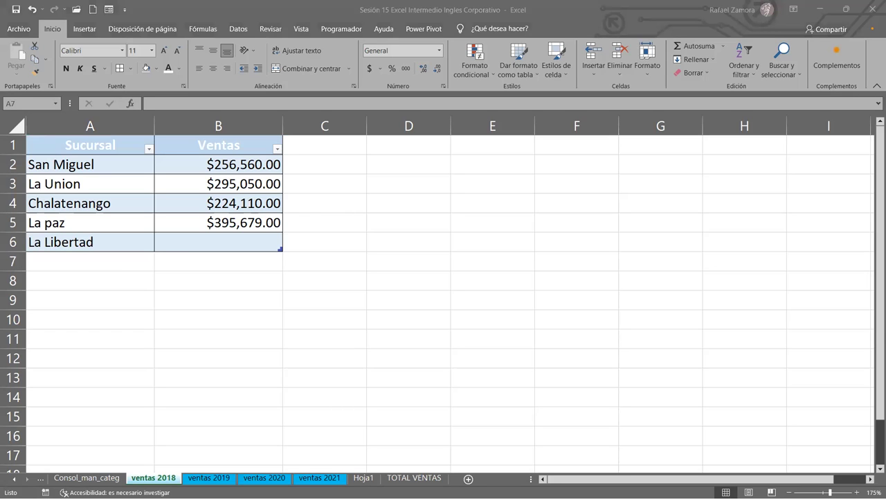
{"action": "left_click", "coordinate": [318, 146]}
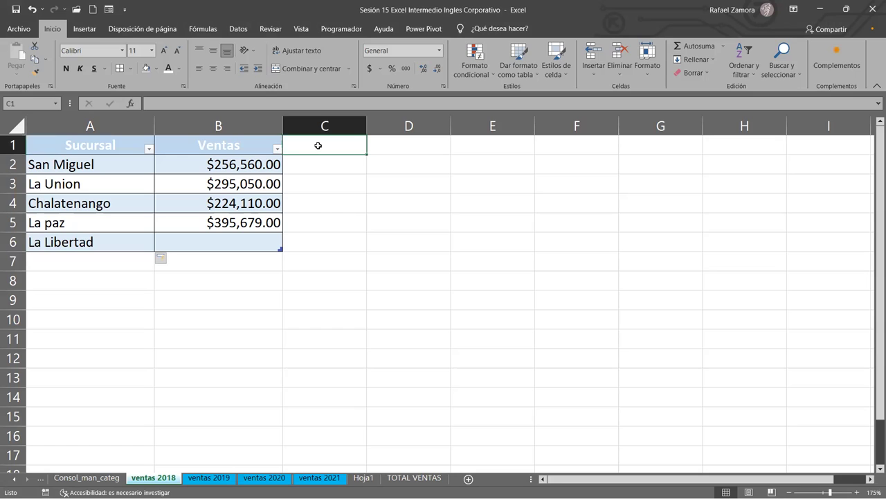
{"action": "type", "text": "Total"}
{"action": "key", "text": "Return"}
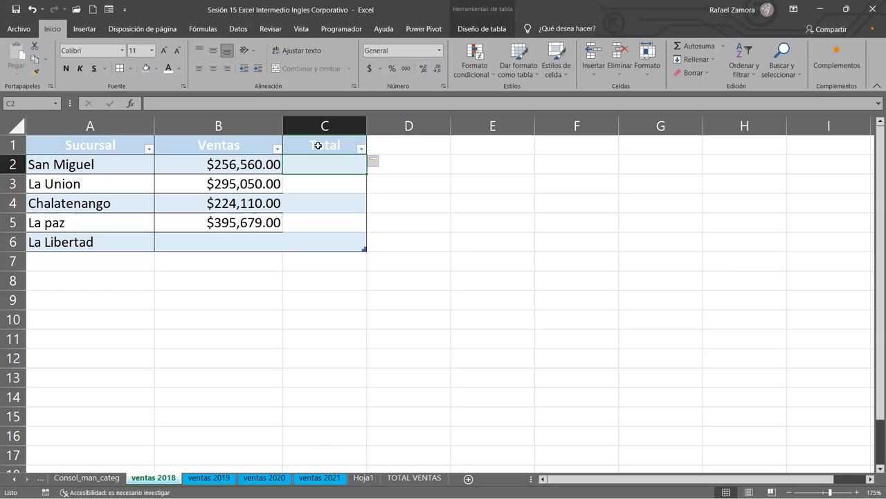
{"action": "key", "text": "ctrl+z"}
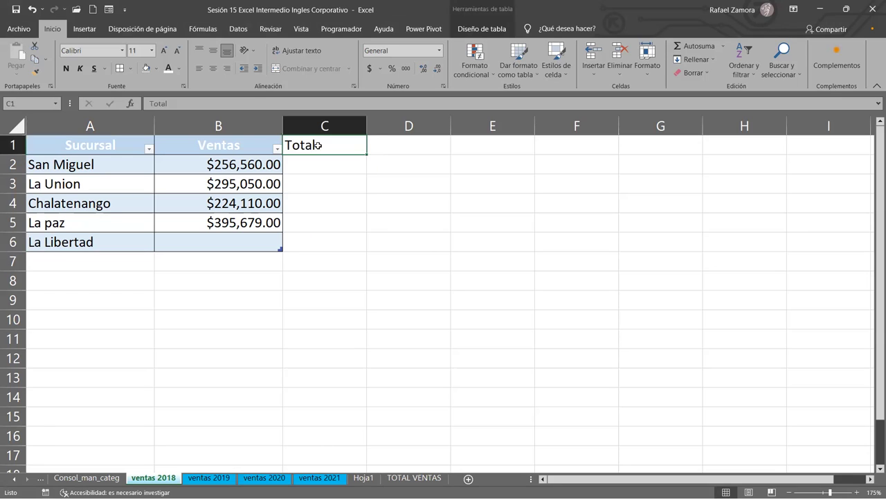
{"action": "key", "text": "ctrl+z"}
{"action": "key", "text": "ctrl+z"}
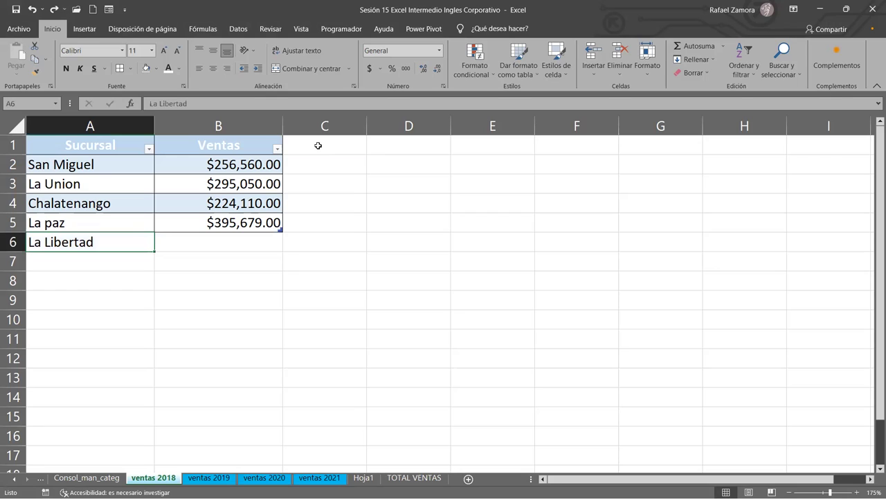
{"action": "key", "text": "ctrl+z"}
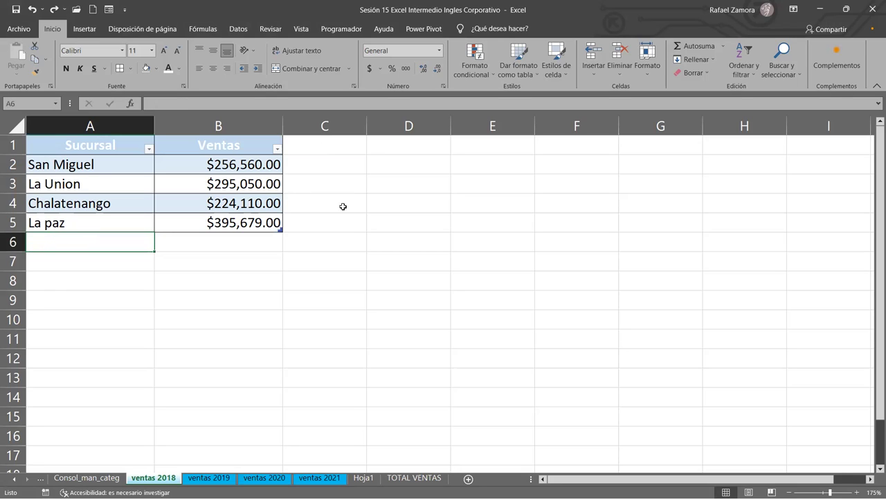
Step: Try resizing the table down to row 12 and across to column E, then undo it
{"action": "left_click", "coordinate": [352, 230]}
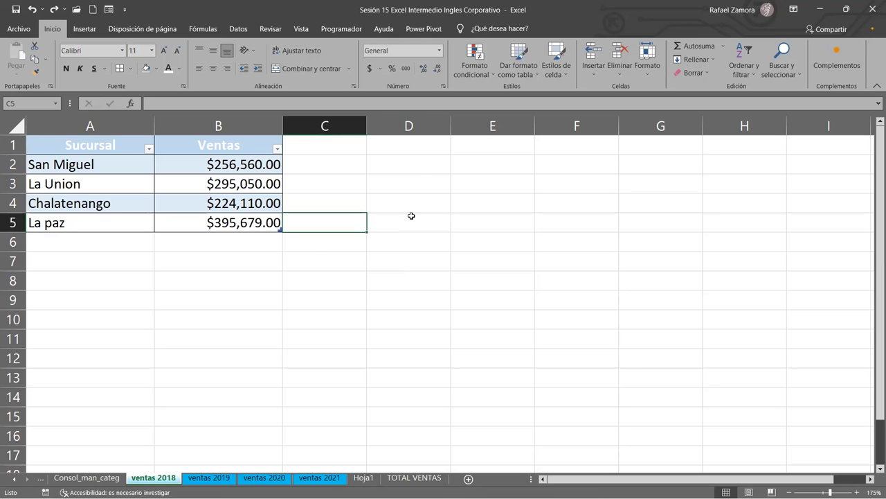
{"action": "left_click", "coordinate": [96, 241]}
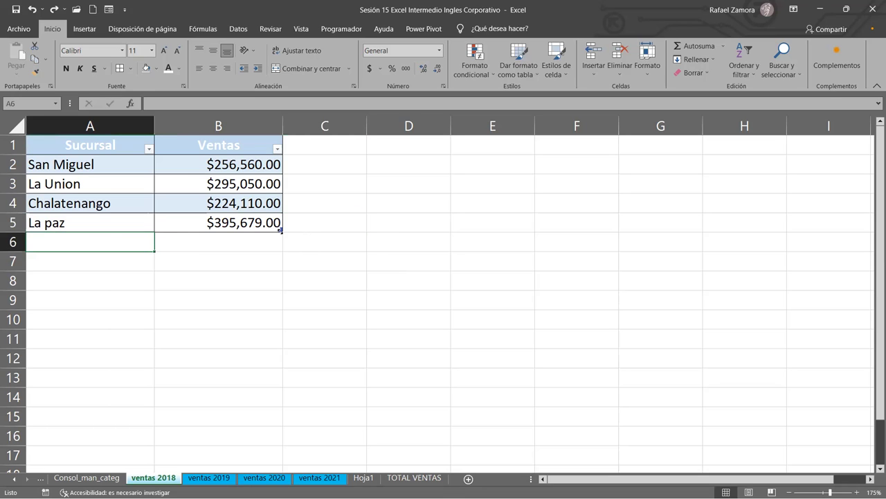
{"action": "left_click_drag", "start_coordinate": [281, 229], "coordinate": [267, 374]}
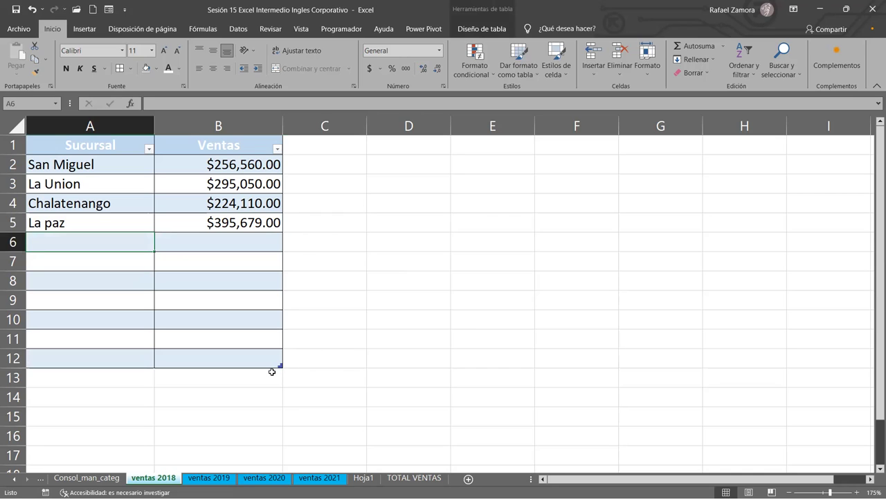
{"action": "left_click_drag", "start_coordinate": [280, 366], "coordinate": [576, 350]}
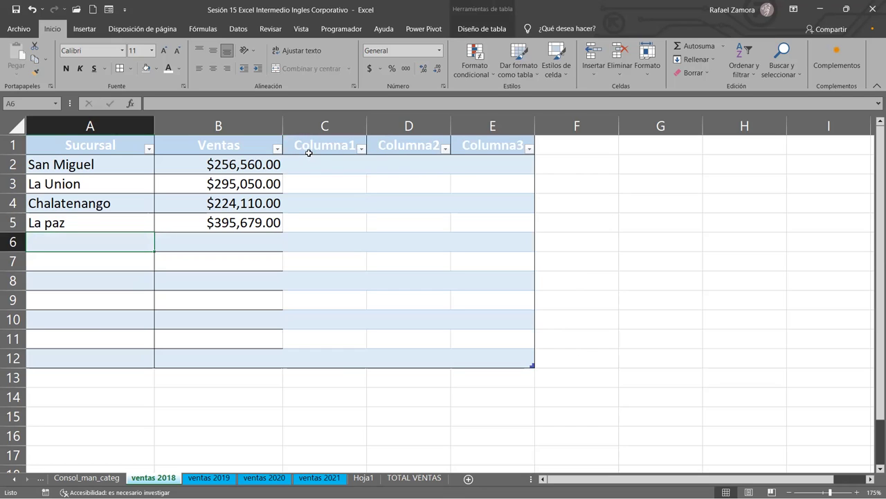
{"action": "key", "text": "ctrl+z"}
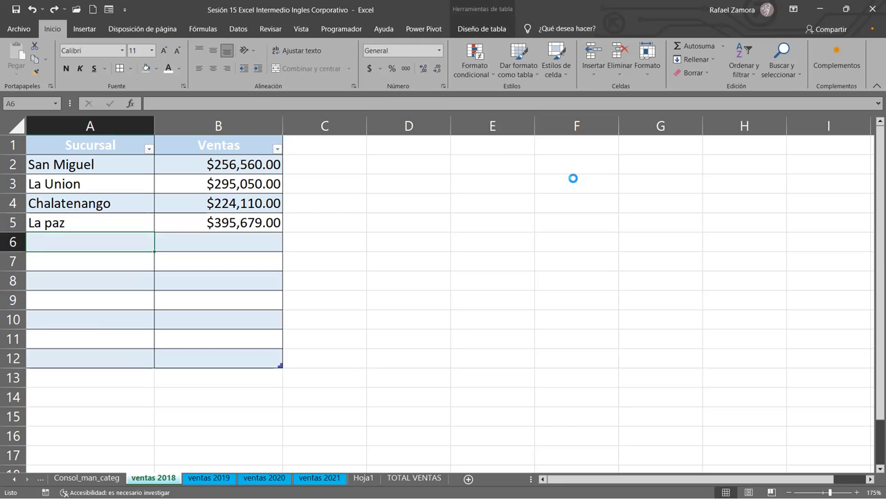
{"action": "key", "text": "ctrl+z"}
{"action": "left_click", "coordinate": [247, 259]}
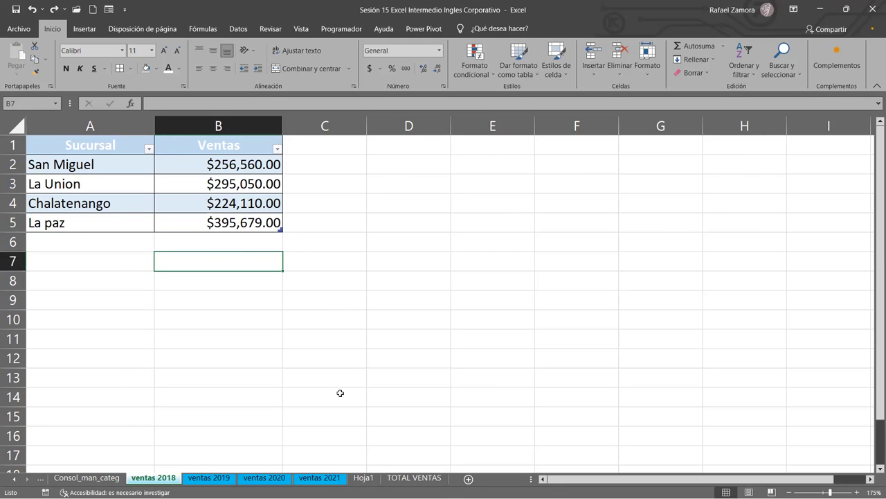
Step: Look through the ventas 2019, 2020 and 2021 sheets, then return to ventas 2018
{"action": "left_click", "coordinate": [228, 482]}
{"action": "left_click", "coordinate": [266, 481]}
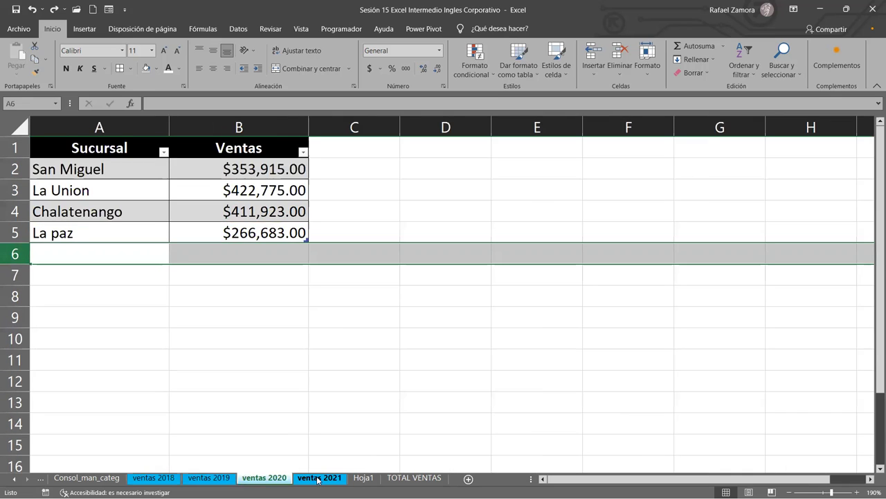
{"action": "left_click", "coordinate": [319, 478]}
{"action": "left_click", "coordinate": [166, 479]}
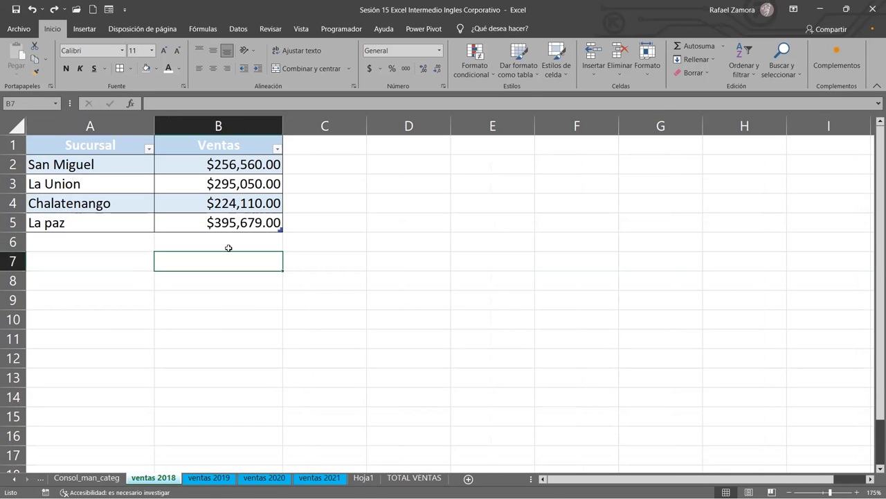
{"action": "left_click", "coordinate": [77, 254]}
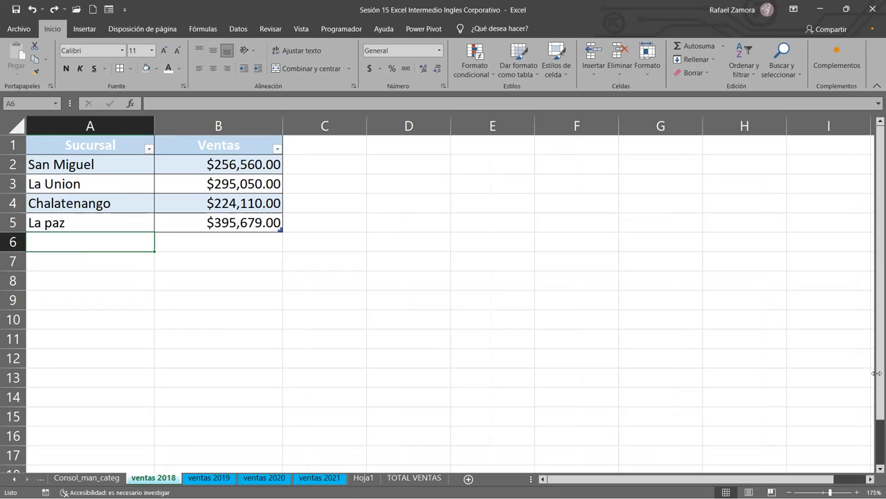
{"action": "left_click", "coordinate": [356, 241]}
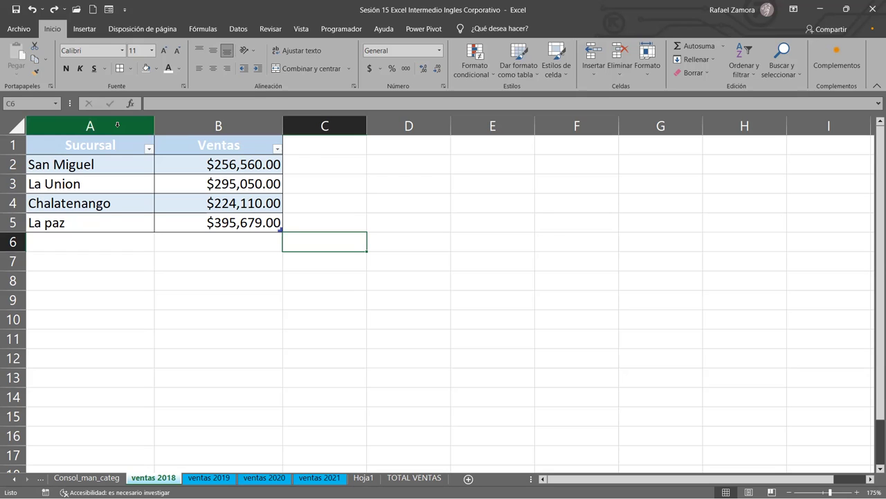
Step: Insert an empty column and rows above the table, then remove them again
{"action": "left_click", "coordinate": [117, 124]}
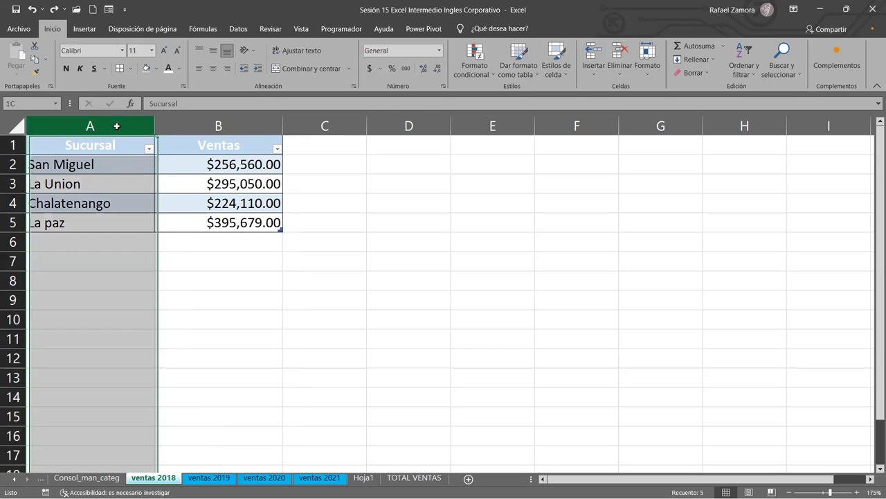
{"action": "key", "text": "ctrl+plus"}
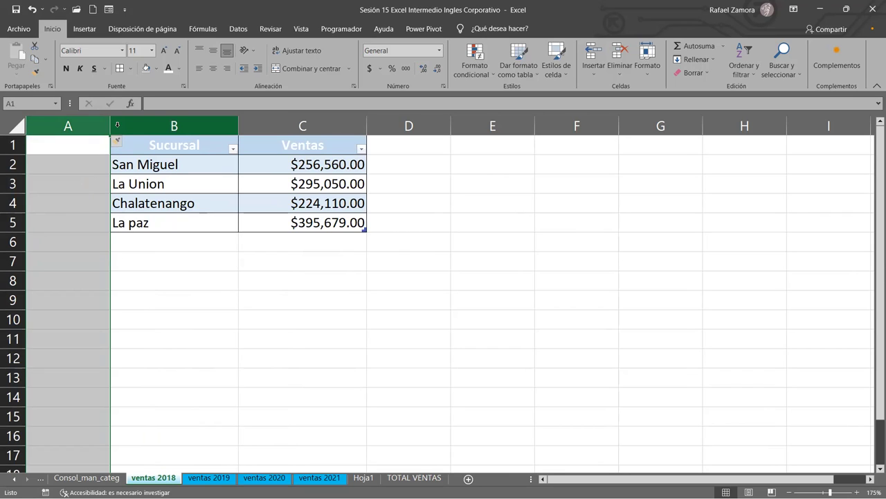
{"action": "left_click", "coordinate": [10, 144]}
{"action": "key", "text": "ctrl+plus"}
{"action": "key", "text": "ctrl+plus"}
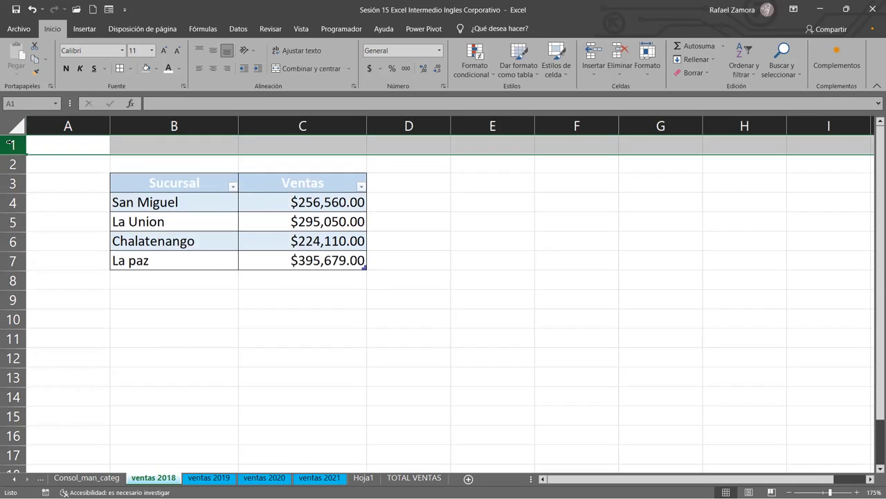
{"action": "key", "text": "ctrl+plus"}
{"action": "key", "text": "ctrl+plus"}
{"action": "key", "text": "ctrl+plus"}
{"action": "key", "text": "ctrl+plus"}
{"action": "key", "text": "ctrl+minus"}
{"action": "key", "text": "ctrl+minus"}
{"action": "key", "text": "ctrl+minus"}
{"action": "key", "text": "ctrl+minus"}
{"action": "key", "text": "ctrl+minus"}
{"action": "key", "text": "ctrl+minus"}
{"action": "left_click", "coordinate": [68, 125]}
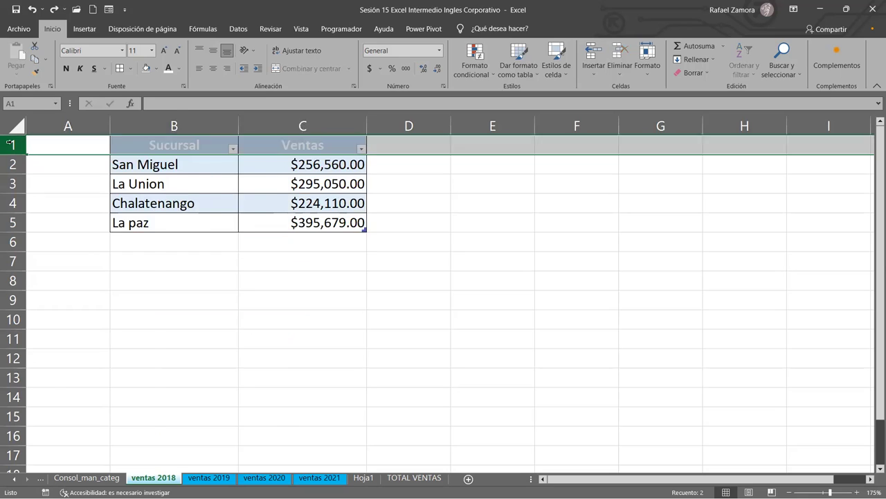
{"action": "key", "text": "ctrl+minus"}
{"action": "left_click", "coordinate": [231, 281]}
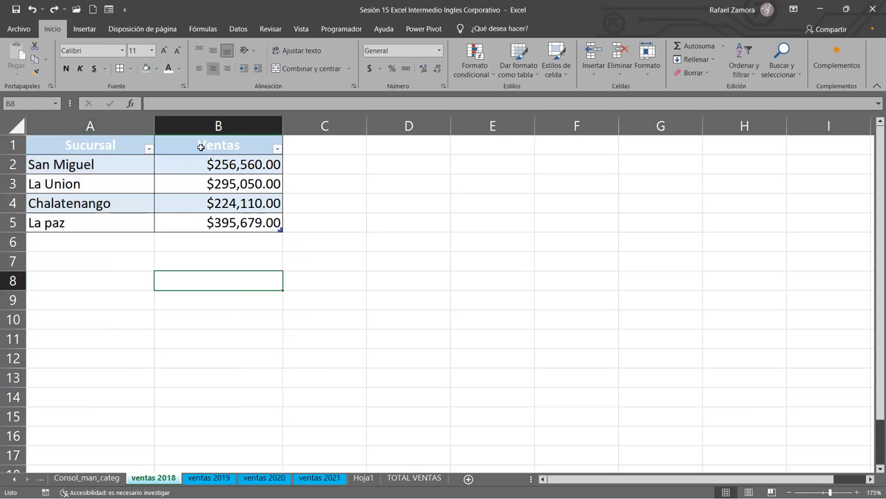
Step: Twice select the whole table, move it to E8:F12 and undo, leaving it at A1:B5
{"action": "left_click", "coordinate": [214, 183]}
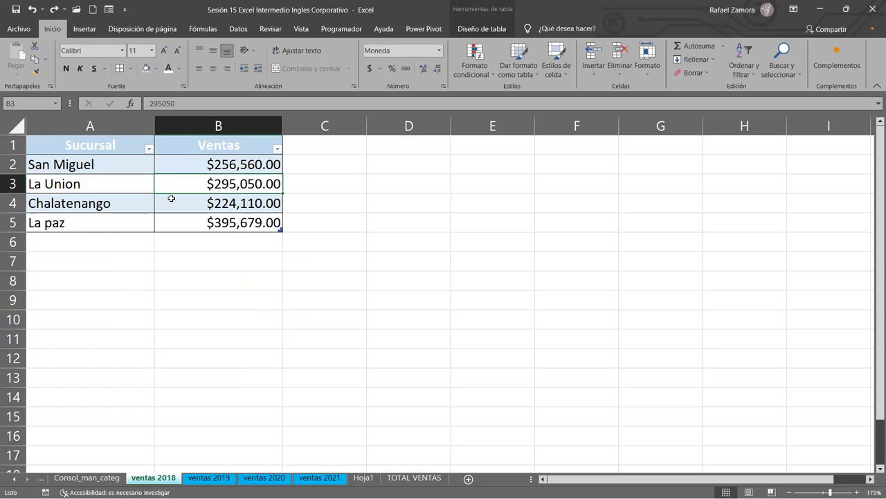
{"action": "key", "text": "ctrl+a"}
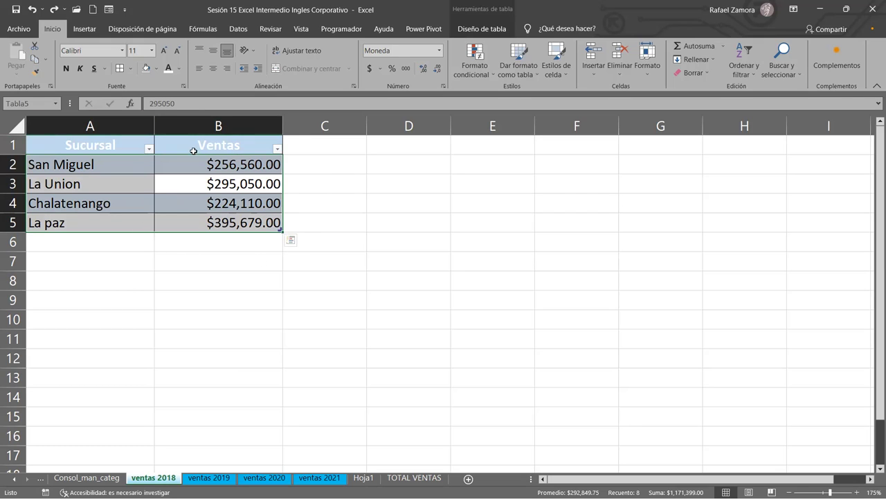
{"action": "key", "text": "ctrl+a"}
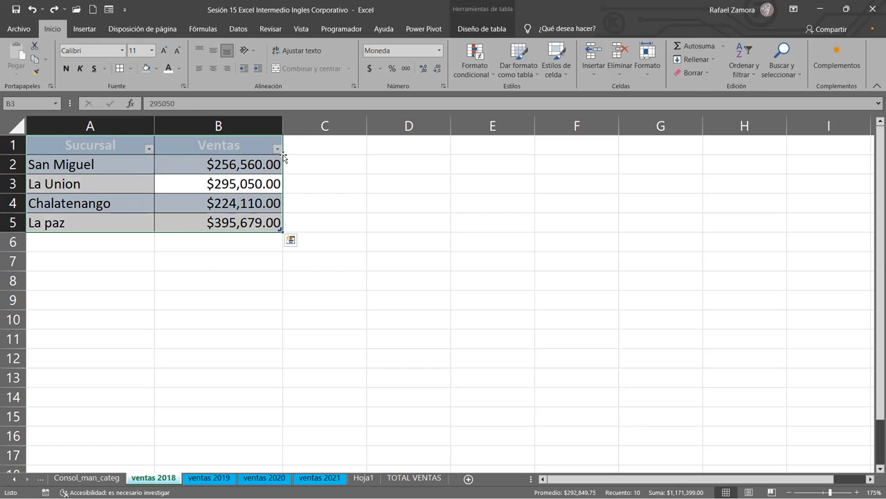
{"action": "left_click_drag", "start_coordinate": [282, 161], "coordinate": [569, 298]}
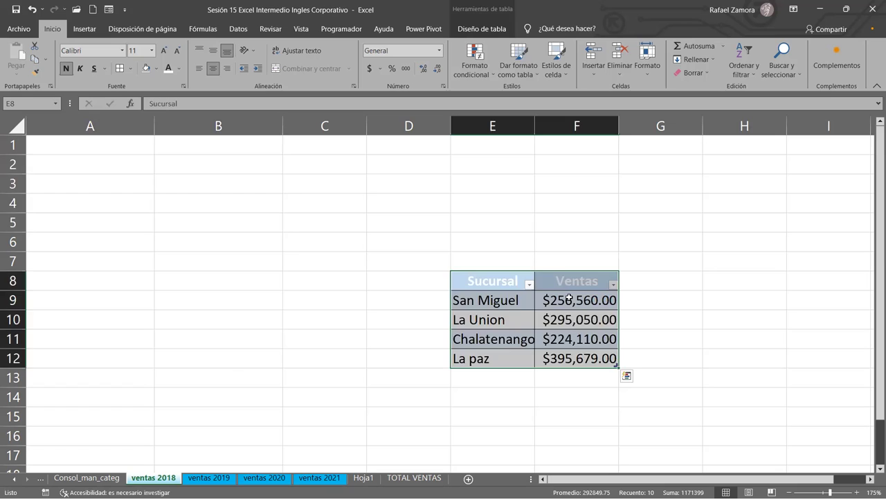
{"action": "key", "text": "ctrl+z"}
{"action": "left_click", "coordinate": [437, 307]}
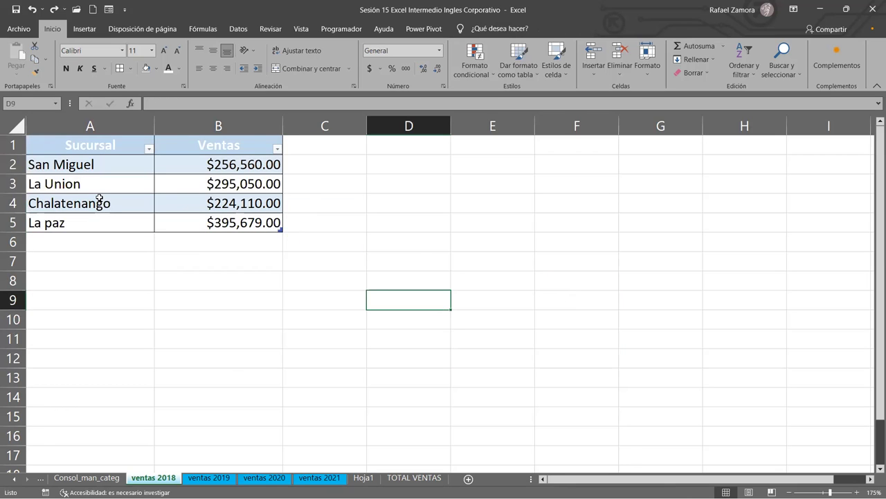
{"action": "left_click", "coordinate": [129, 203]}
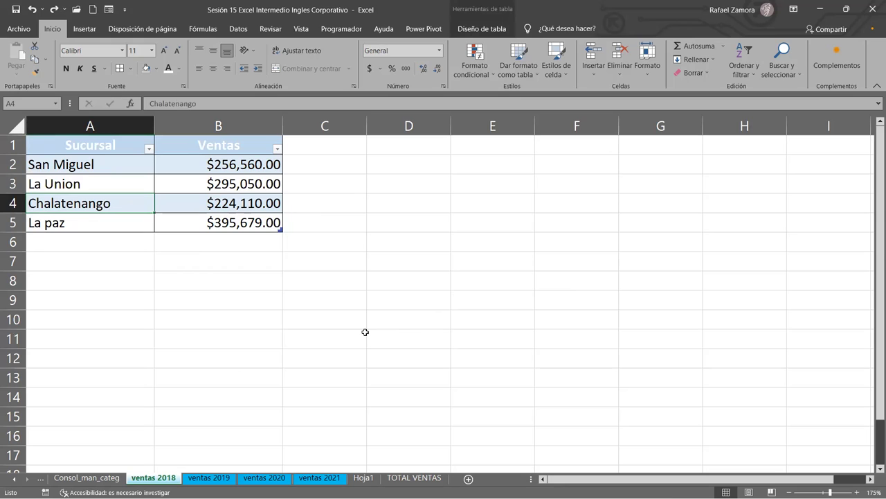
{"action": "key", "text": "ctrl+a"}
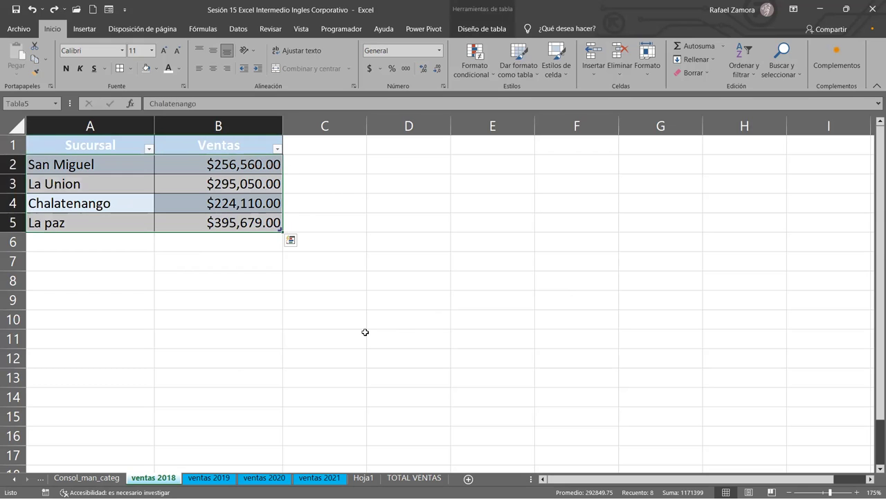
{"action": "key", "text": "ctrl+a"}
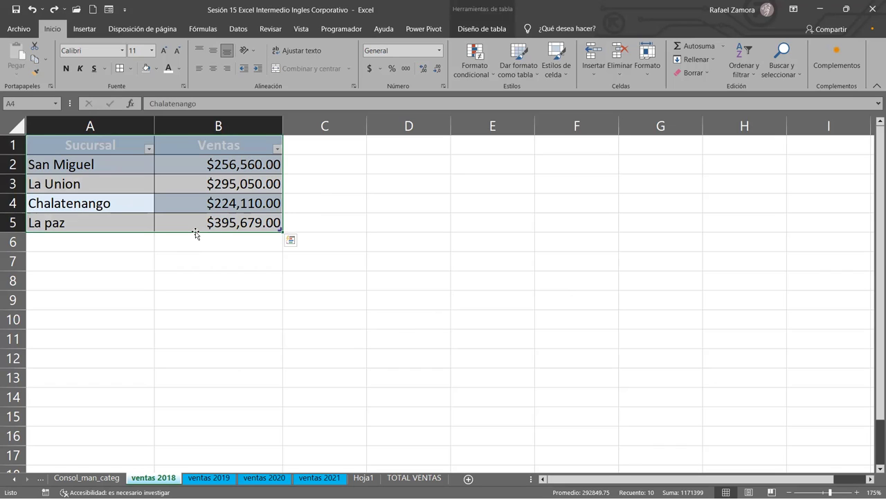
{"action": "left_click_drag", "start_coordinate": [235, 254], "coordinate": [542, 355]}
{"action": "key", "text": "ctrl+z"}
{"action": "left_click", "coordinate": [326, 355]}
{"action": "left_click", "coordinate": [221, 243]}
{"action": "left_click", "coordinate": [94, 178]}
{"action": "key", "text": "ctrl+a"}
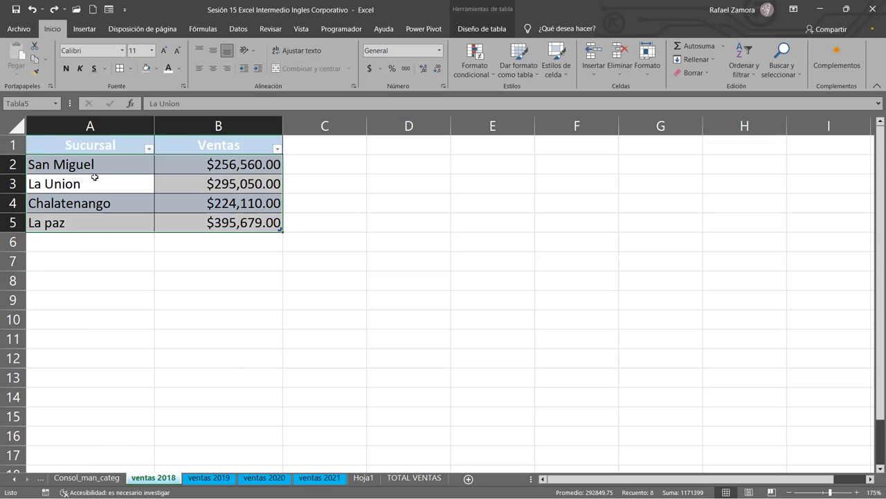
{"action": "left_click", "coordinate": [360, 232]}
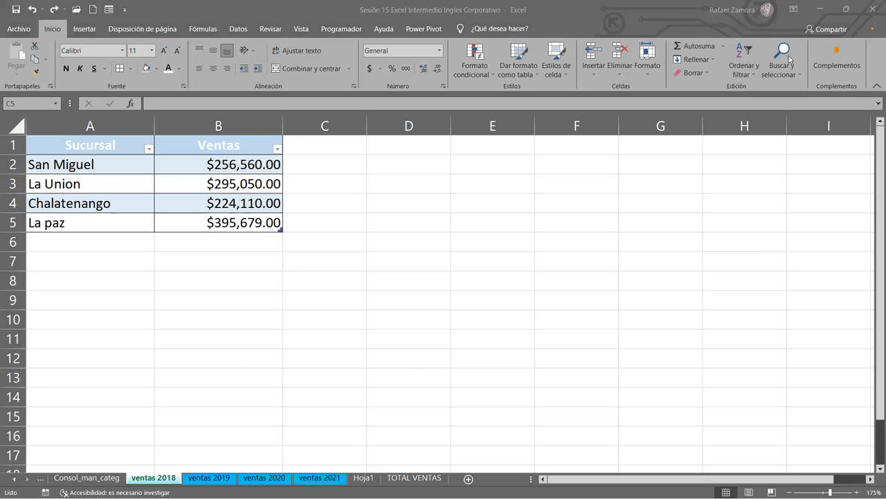
{"action": "left_click", "coordinate": [208, 197]}
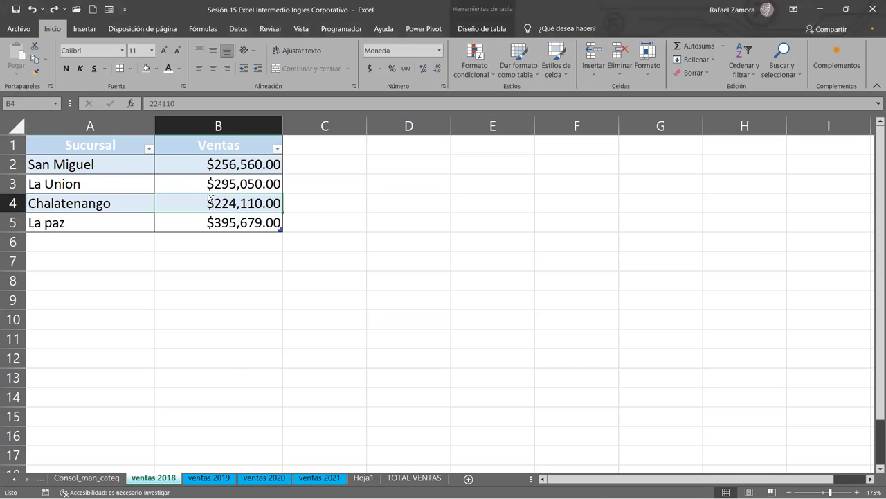
{"action": "key", "text": "ctrl+a"}
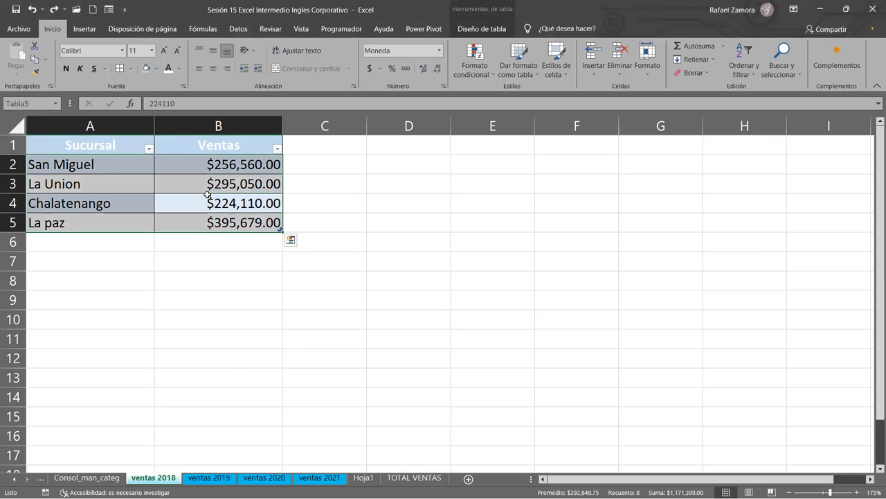
{"action": "key", "text": "ctrl+a"}
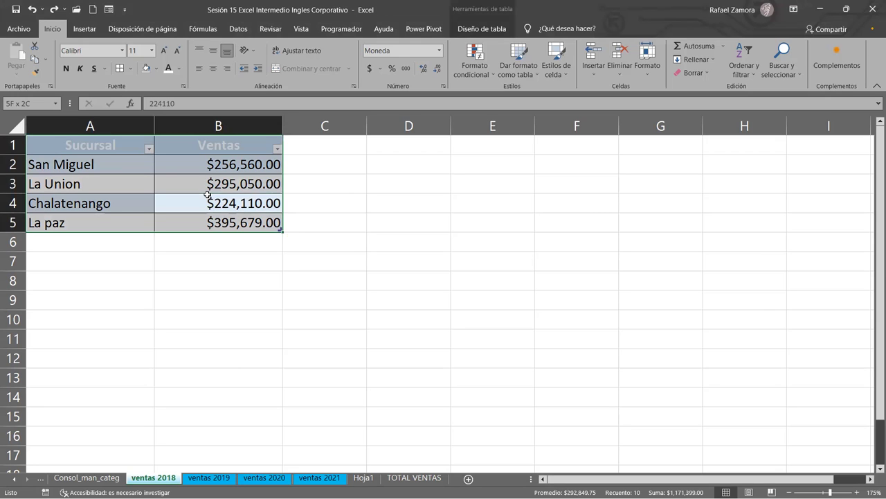
{"action": "left_click", "coordinate": [420, 254]}
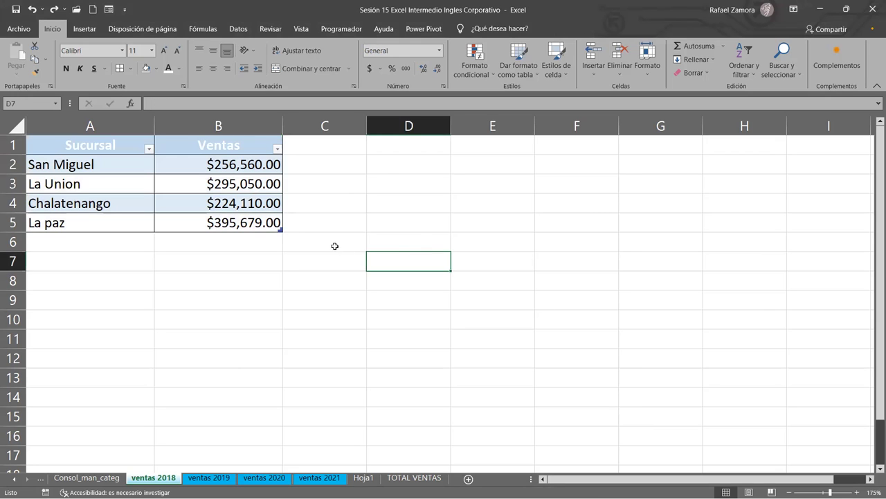
{"action": "left_click", "coordinate": [216, 159]}
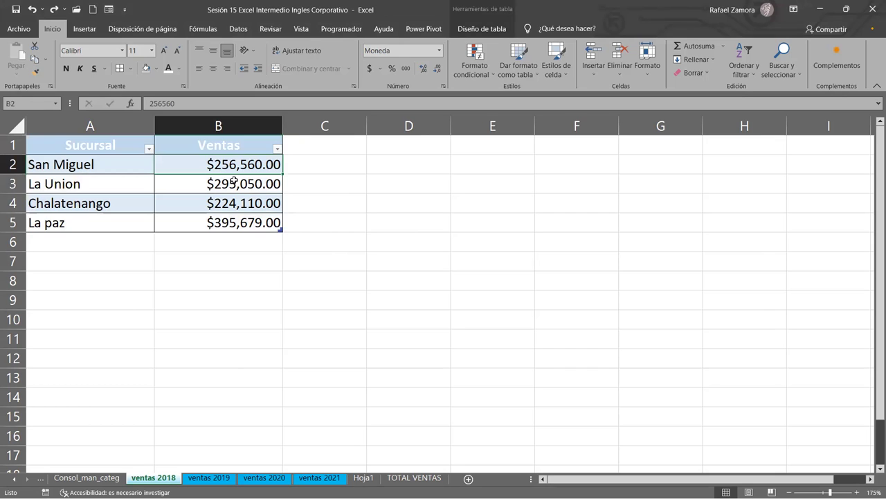
{"action": "left_click", "coordinate": [235, 203]}
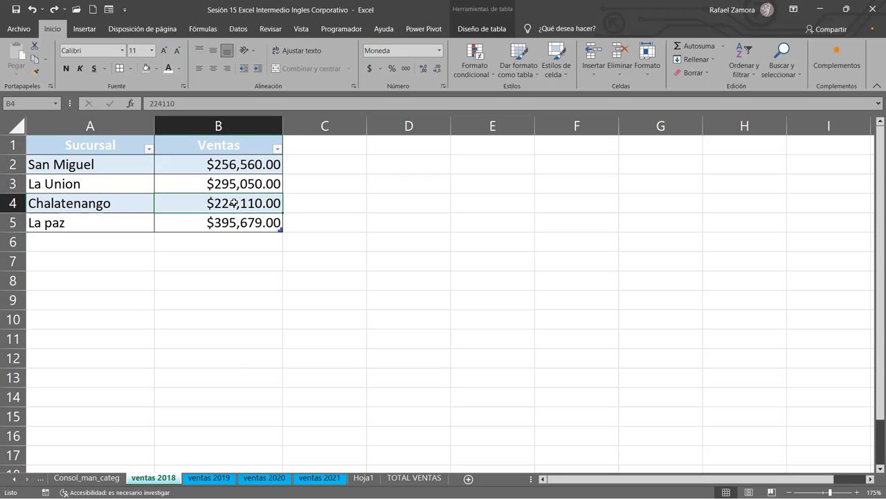
{"action": "double_click", "coordinate": [235, 203]}
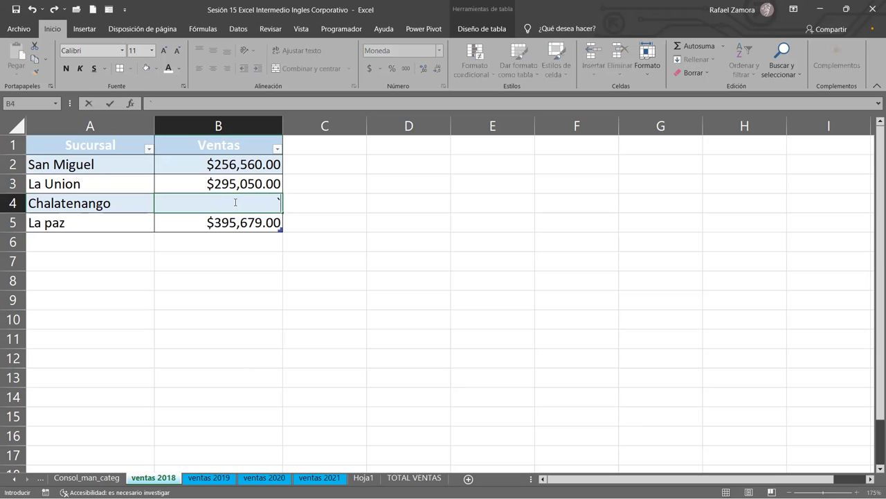
{"action": "key", "text": "Escape"}
{"action": "left_click", "coordinate": [241, 219]}
{"action": "left_click", "coordinate": [307, 161]}
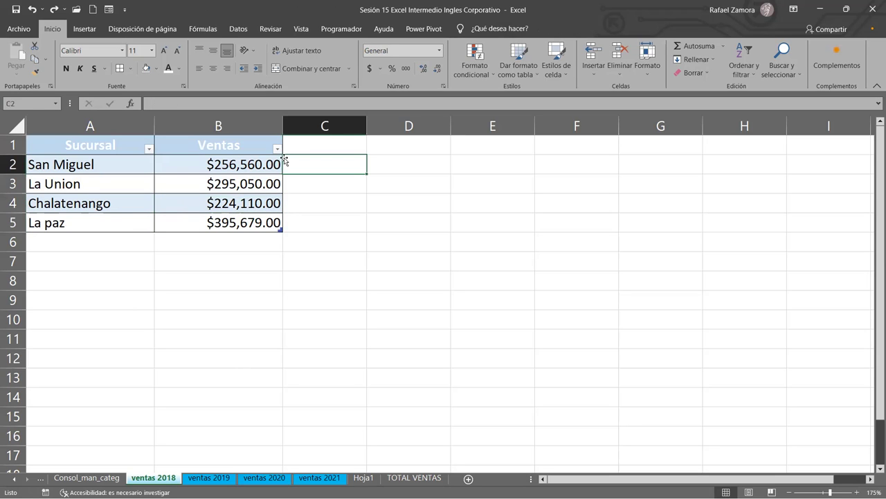
{"action": "left_click", "coordinate": [166, 183]}
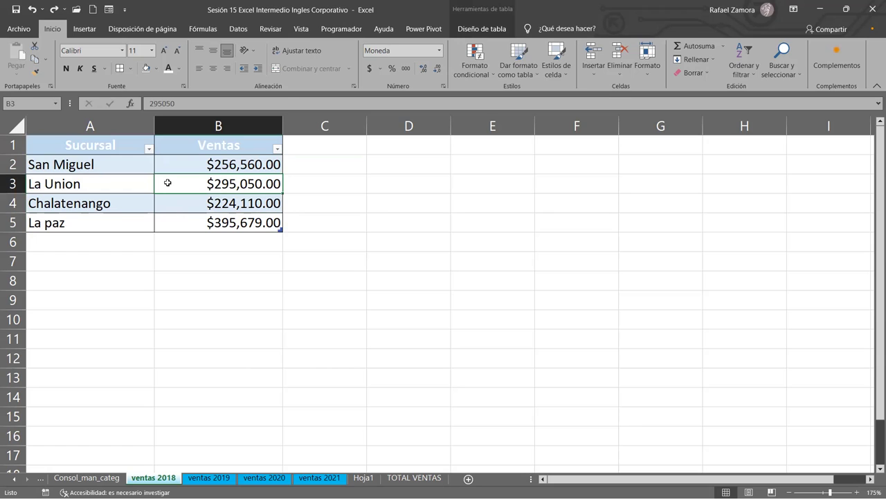
{"action": "key", "text": "ctrl+l"}
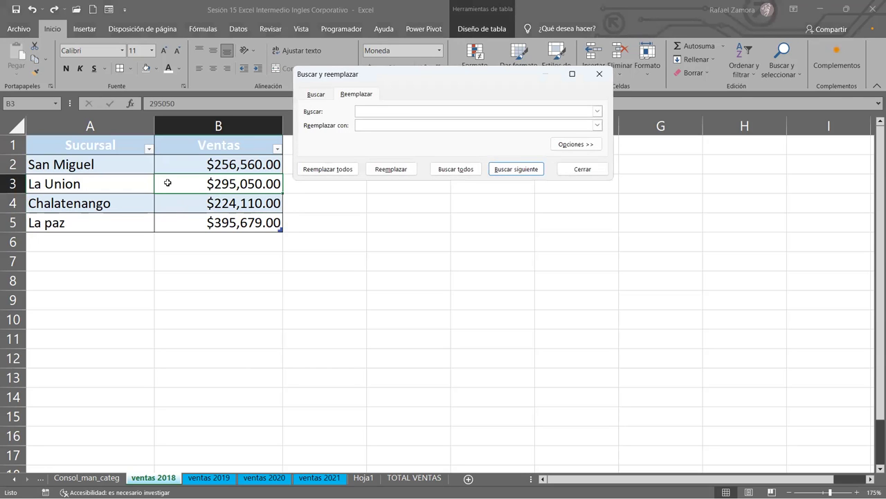
{"action": "key", "text": "Escape"}
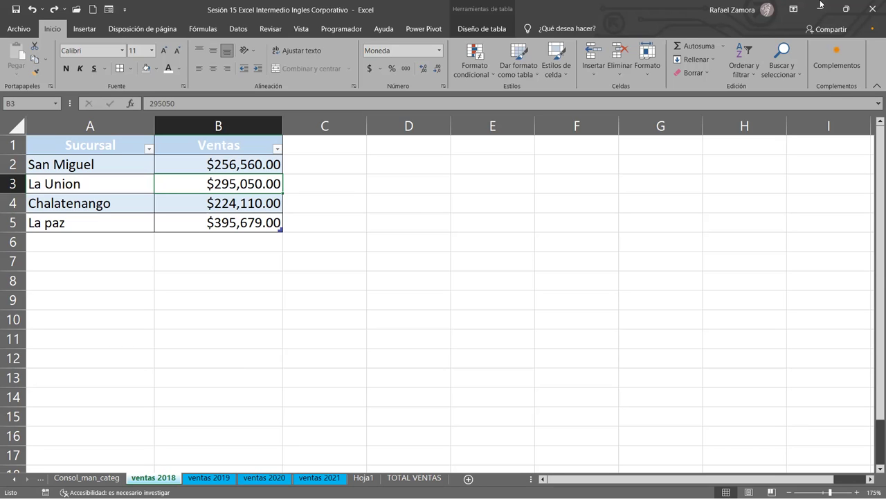
Step: Uncheck Botón de filtro under Diseño de tabla to hide the Sucursal and Ventas filter arrows
{"action": "left_click", "coordinate": [423, 265]}
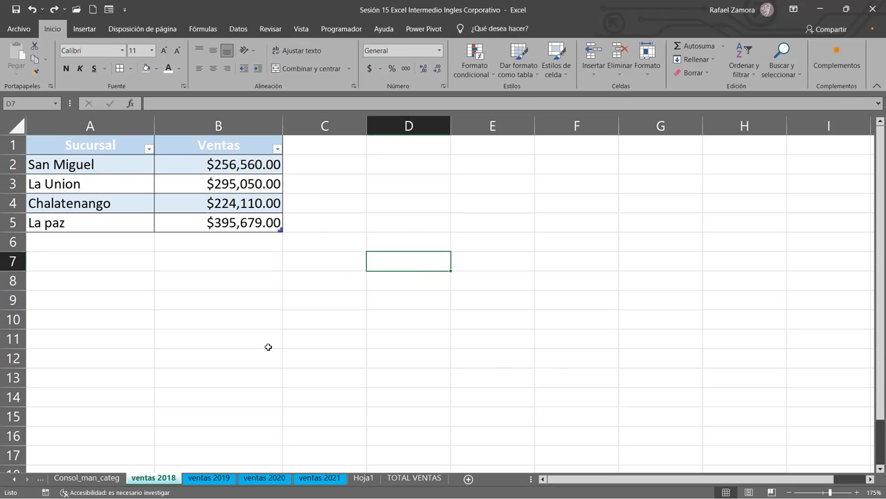
{"action": "left_click", "coordinate": [355, 265]}
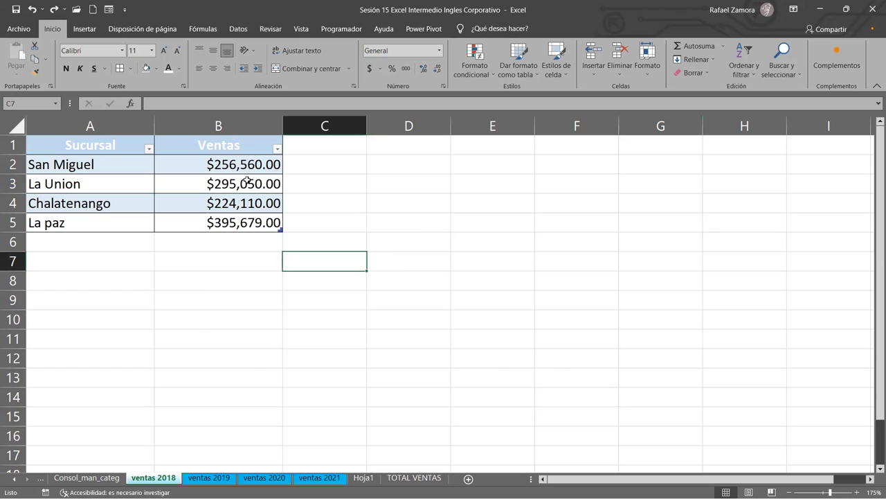
{"action": "left_click", "coordinate": [236, 198]}
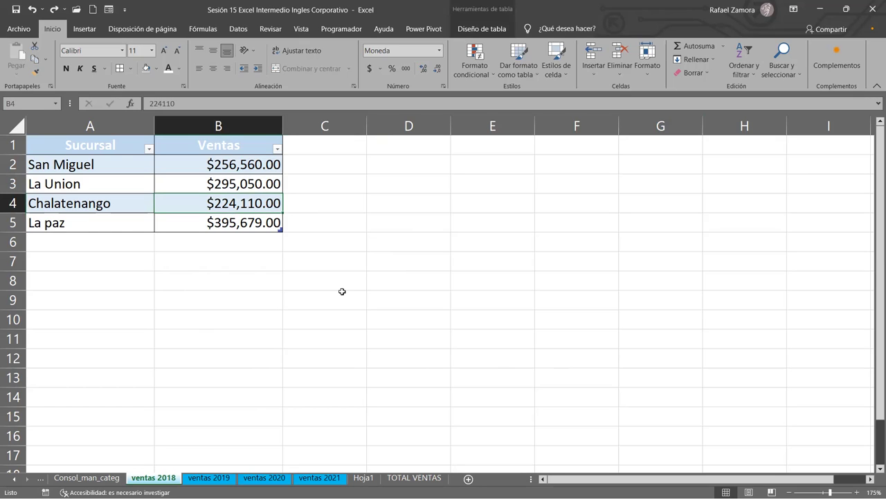
{"action": "left_click", "coordinate": [241, 187]}
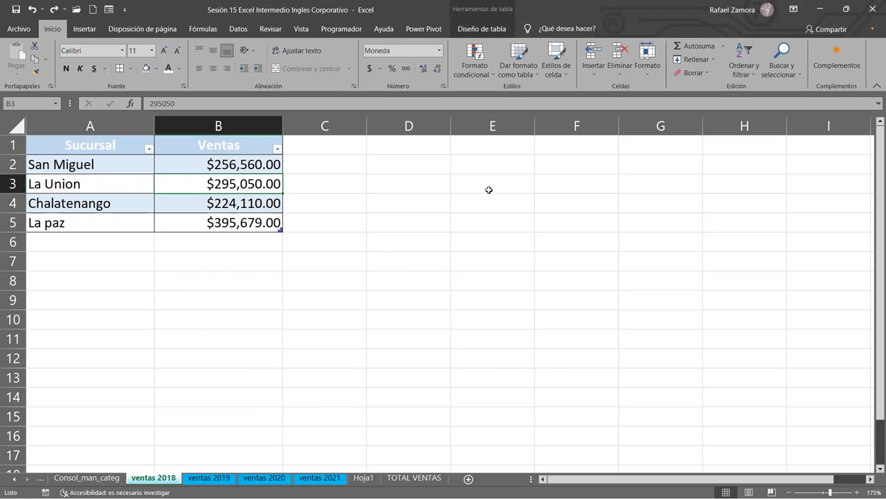
{"action": "left_click", "coordinate": [481, 29]}
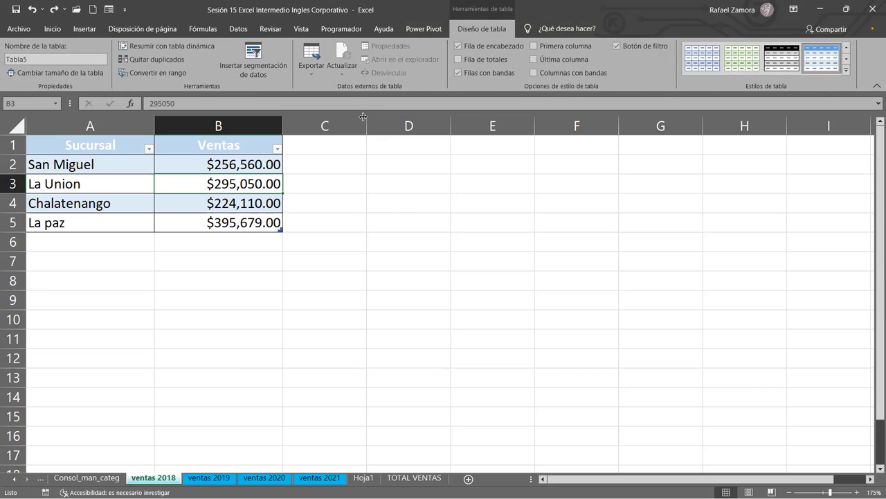
{"action": "left_click", "coordinate": [617, 46]}
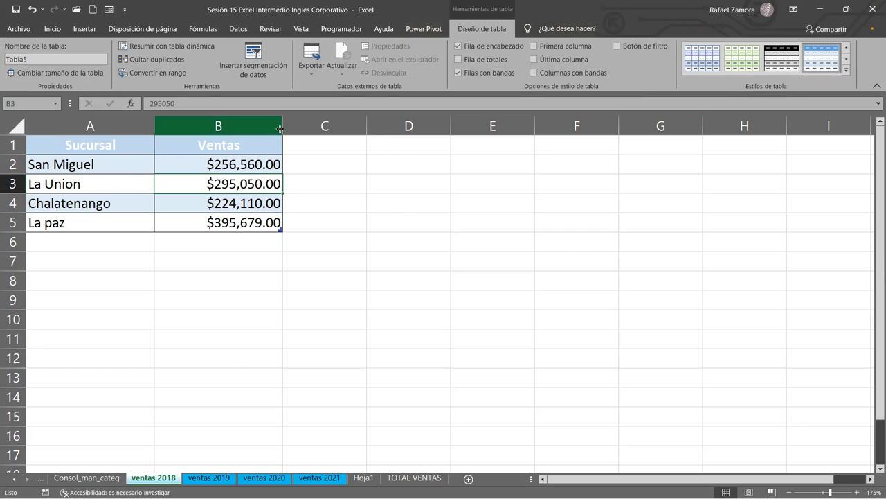
{"action": "left_click", "coordinate": [231, 201]}
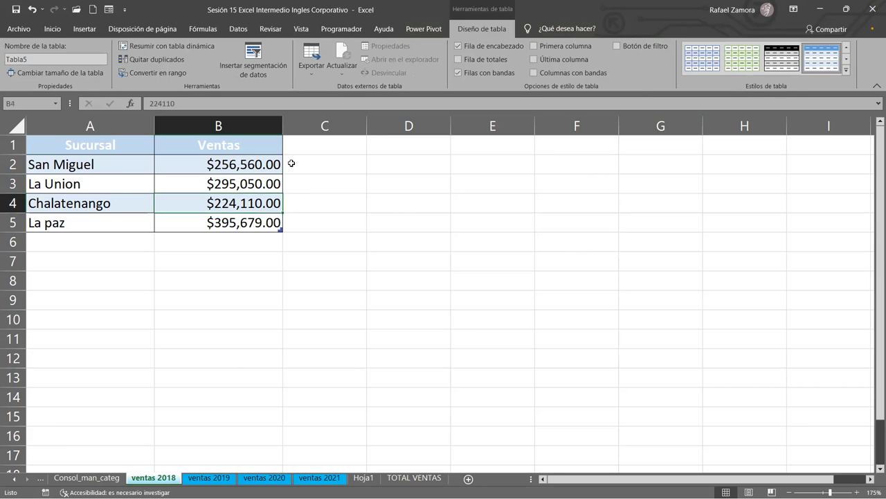
{"action": "left_click", "coordinate": [439, 218]}
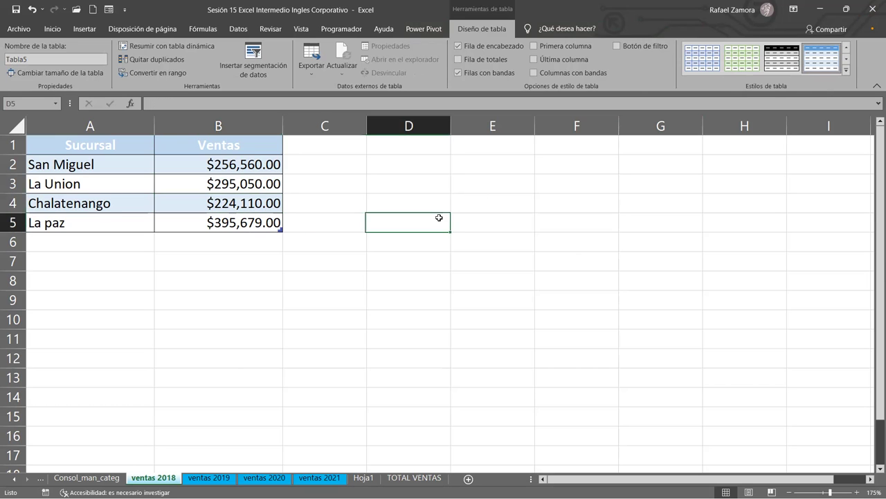
Step: Step out of the ventas 2018 sales table and switch to the blank Hoja1 sheet
{"action": "left_click", "coordinate": [438, 178]}
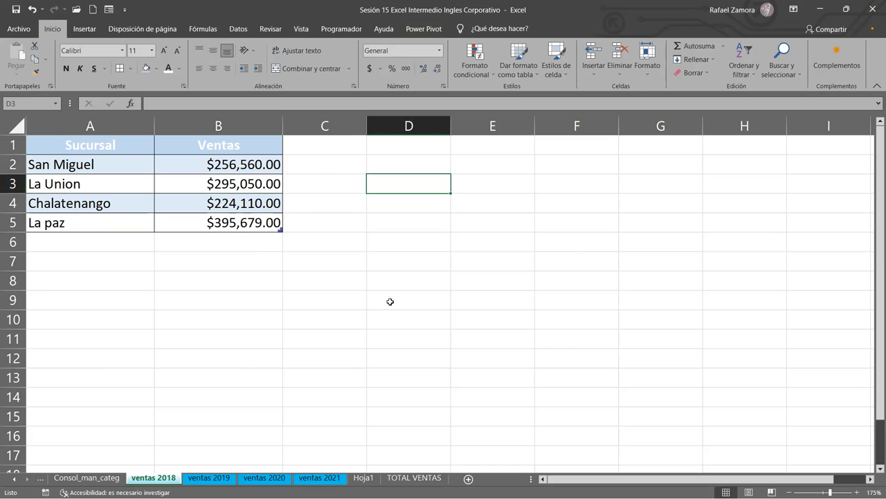
{"action": "left_click", "coordinate": [263, 184]}
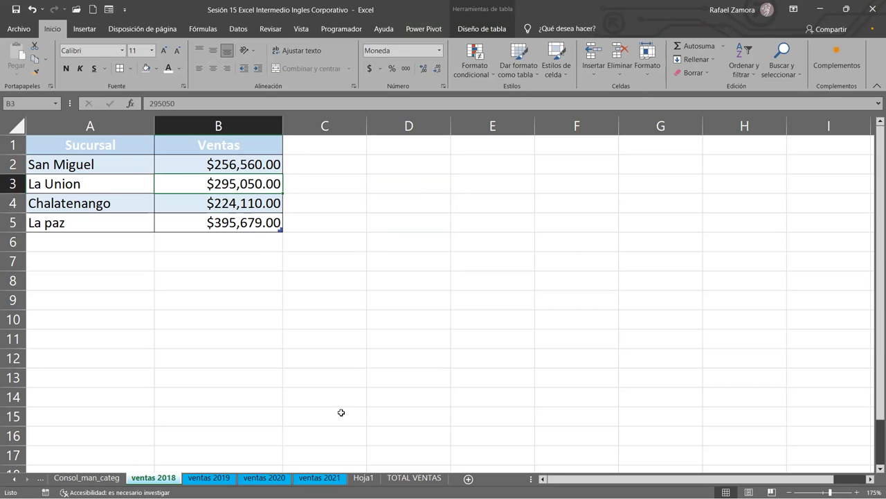
{"action": "left_click", "coordinate": [363, 478]}
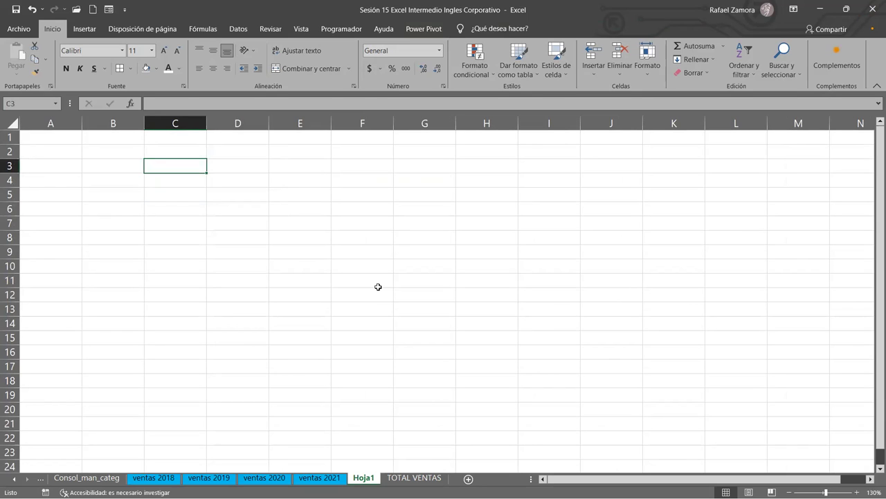
{"action": "left_click", "coordinate": [153, 477]}
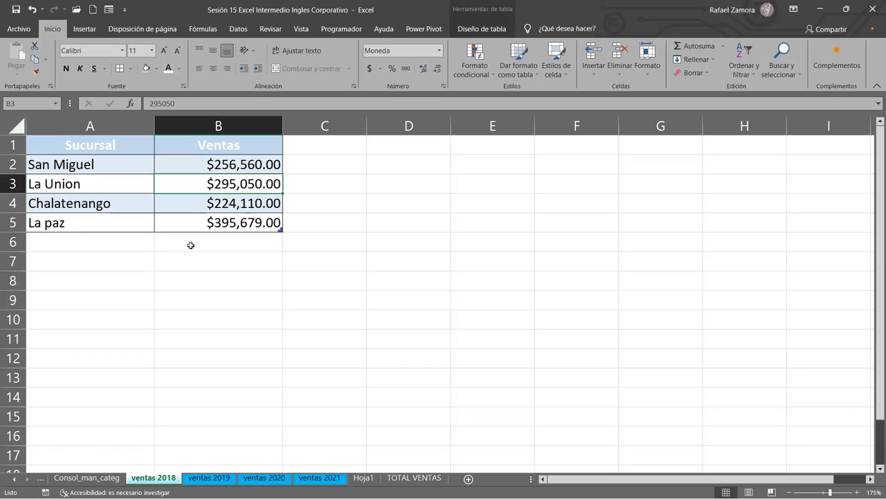
{"action": "left_click", "coordinate": [190, 246]}
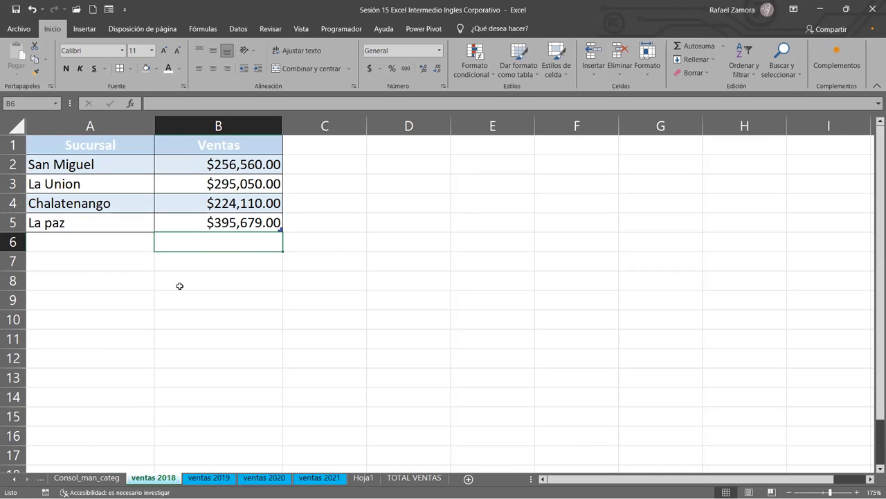
{"action": "left_click", "coordinate": [373, 480]}
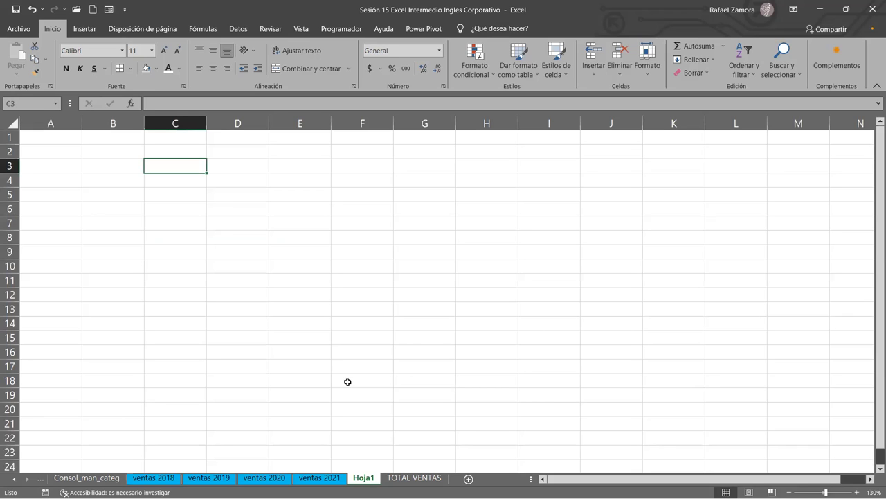
Step: Enter TOTAL VENTAS in B2 and widen column B to fit it
{"action": "left_click", "coordinate": [128, 150]}
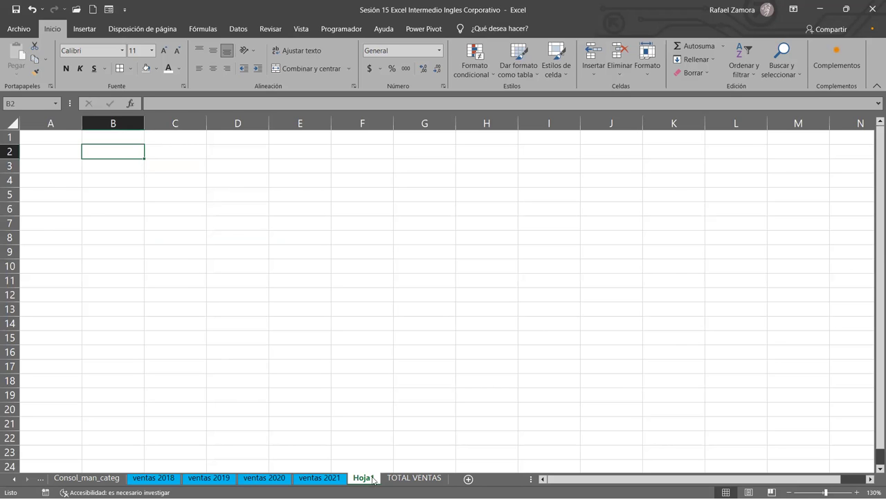
{"action": "type", "text": "TOTAL VENTAS"}
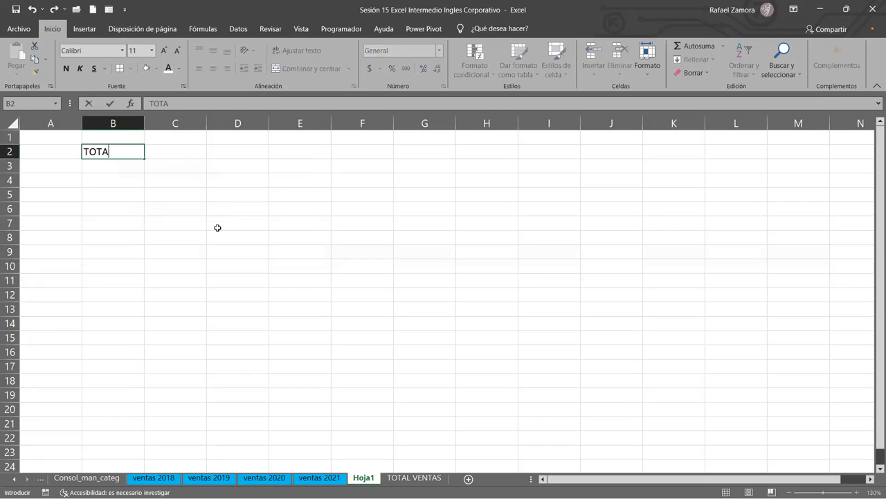
{"action": "key", "text": "Return"}
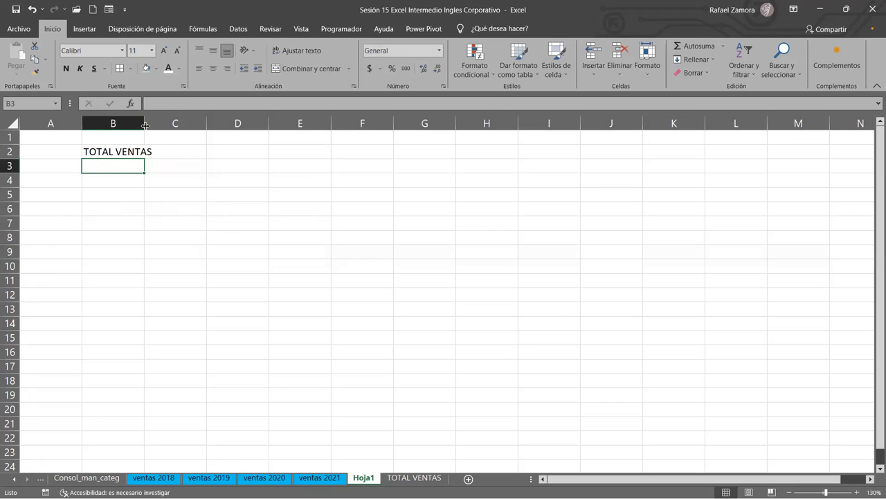
{"action": "left_click", "coordinate": [140, 151]}
{"action": "mouse_move", "coordinate": [144, 123]}
{"action": "left_mouse_down"}
{"action": "mouse_move", "coordinate": [154, 151]}
{"action": "mouse_move", "coordinate": [187, 152]}
{"action": "left_mouse_up"}
Step: Put an outside border around B2:C2, bold the label, and fill it light orange
{"action": "left_click", "coordinate": [119, 68]}
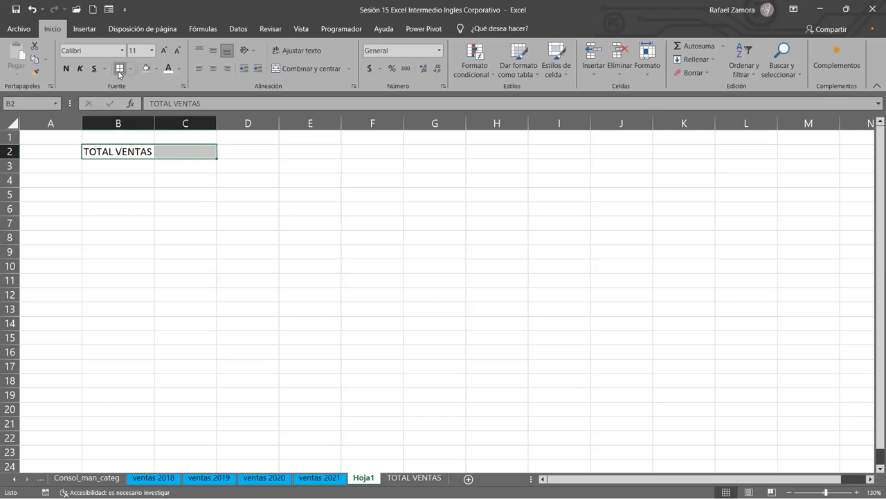
{"action": "left_click", "coordinate": [142, 151]}
{"action": "key", "text": "ctrl+n"}
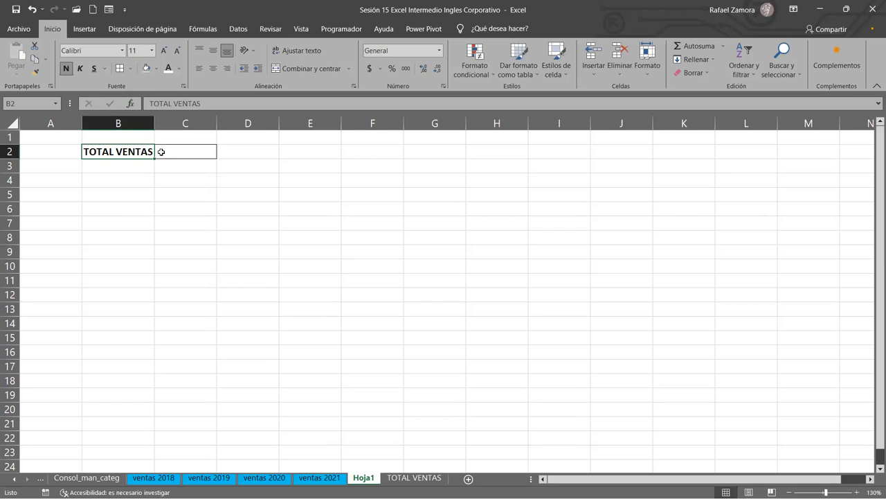
{"action": "left_click", "coordinate": [157, 70]}
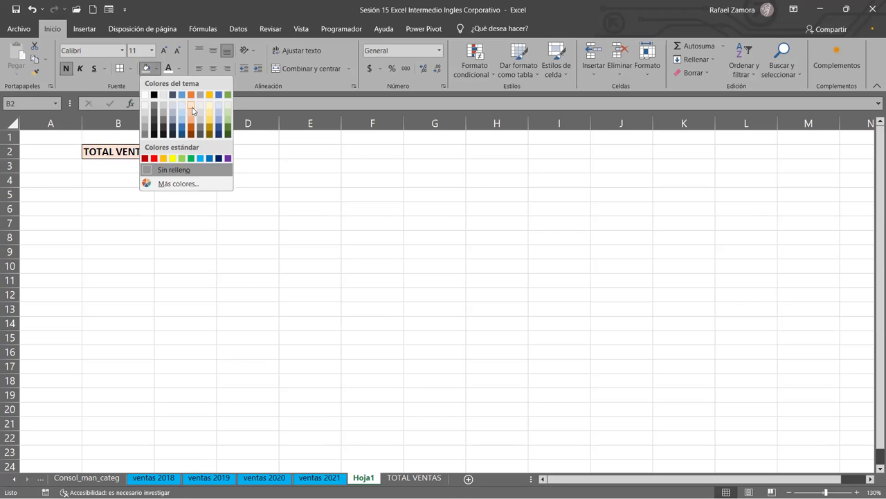
{"action": "left_click", "coordinate": [190, 105]}
{"action": "left_click", "coordinate": [304, 292]}
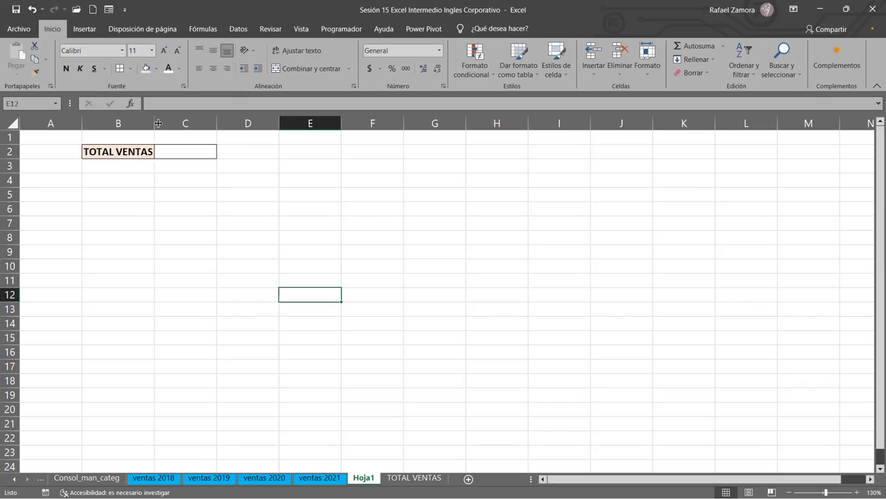
{"action": "left_click_drag", "start_coordinate": [158, 123], "coordinate": [163, 124]}
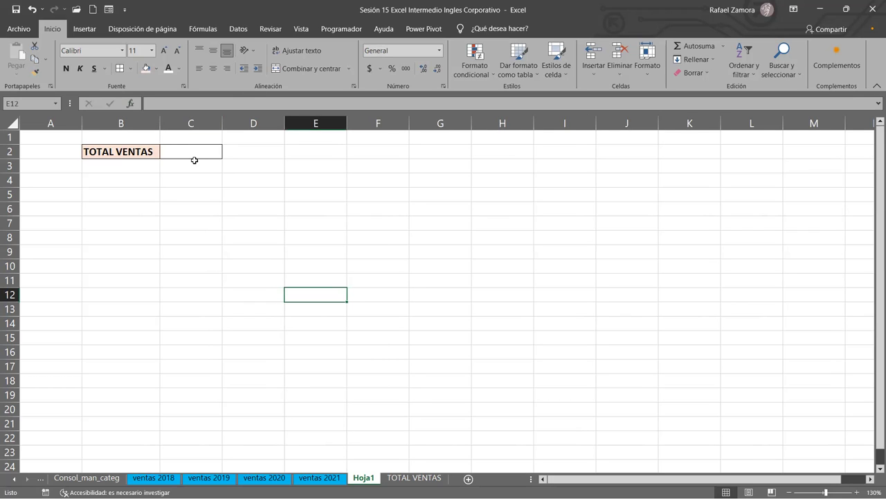
{"action": "left_click", "coordinate": [195, 154]}
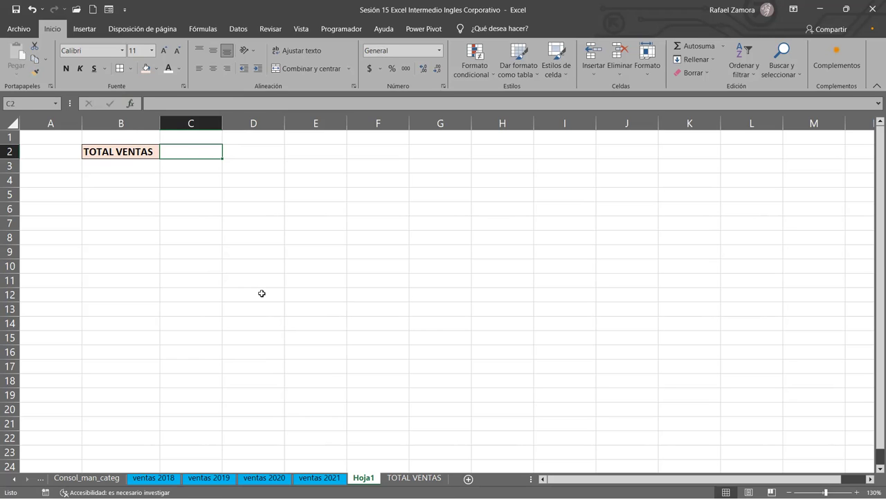
Step: Enter =SUMA('ventas 2018:ventas 2021'!B2:B5) in C2 and format it as Contabilidad
{"action": "type", "text": "=s"}
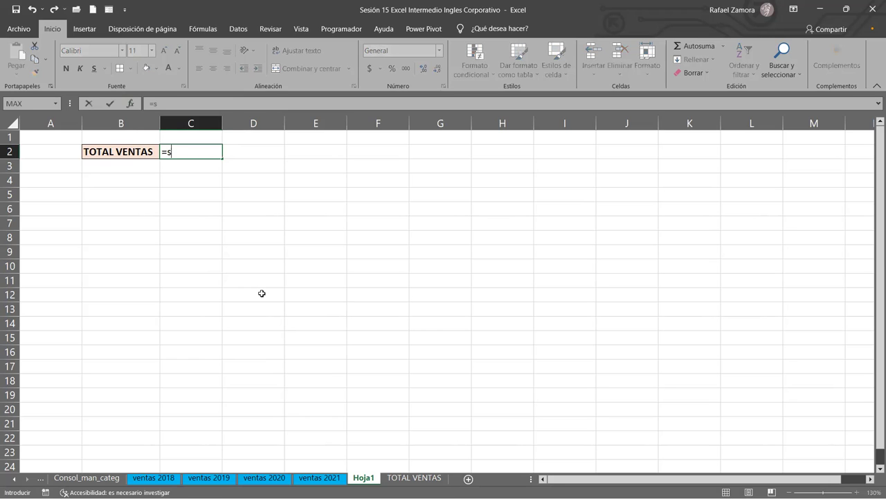
{"action": "type", "text": "uma("}
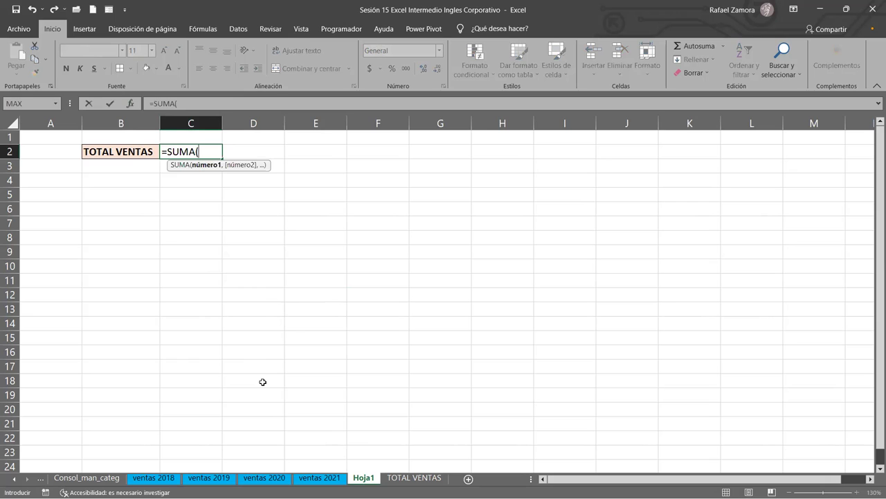
{"action": "left_click", "coordinate": [153, 477]}
{"action": "left_click_drag", "start_coordinate": [164, 160], "coordinate": [173, 220]}
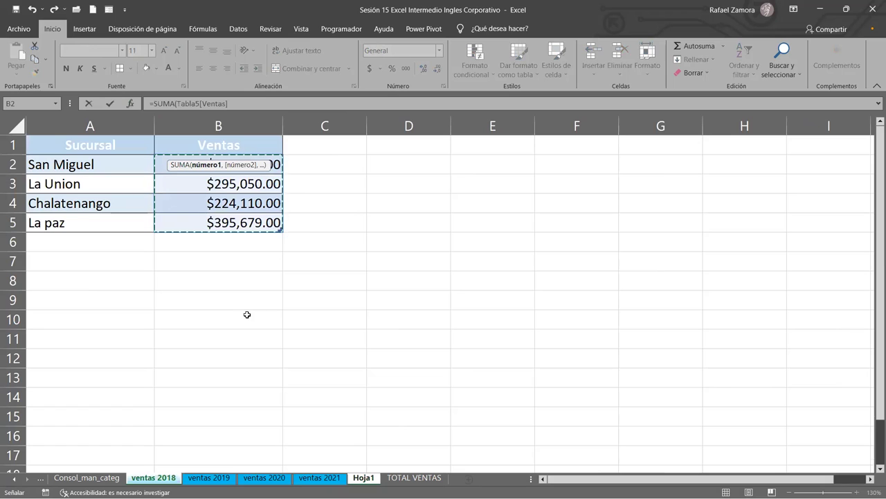
{"action": "left_click", "coordinate": [337, 482], "text": "shift"}
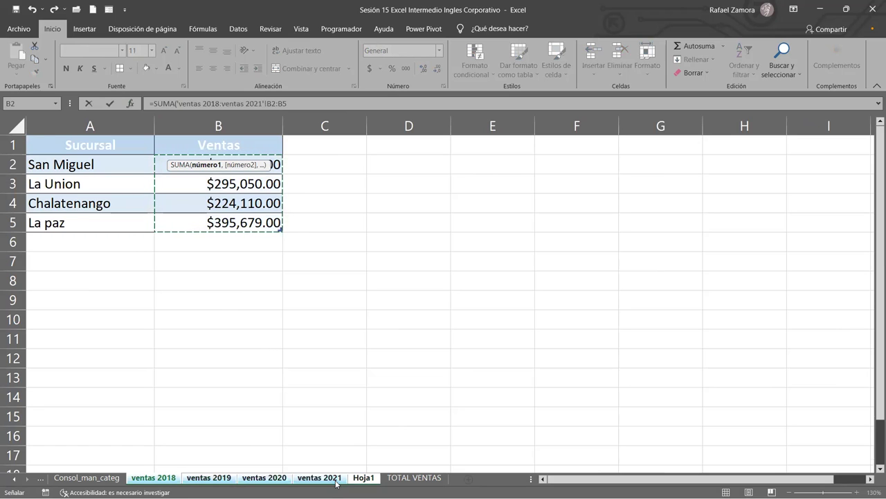
{"action": "key", "text": "Return"}
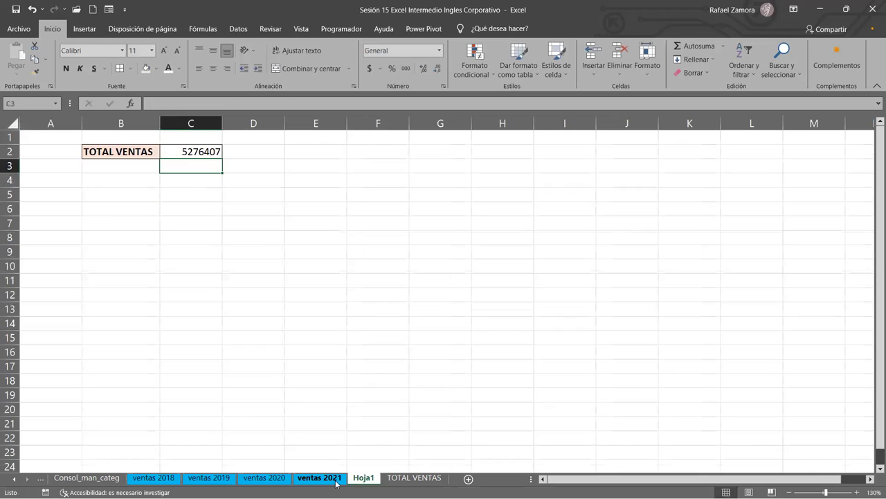
{"action": "key", "text": "Up"}
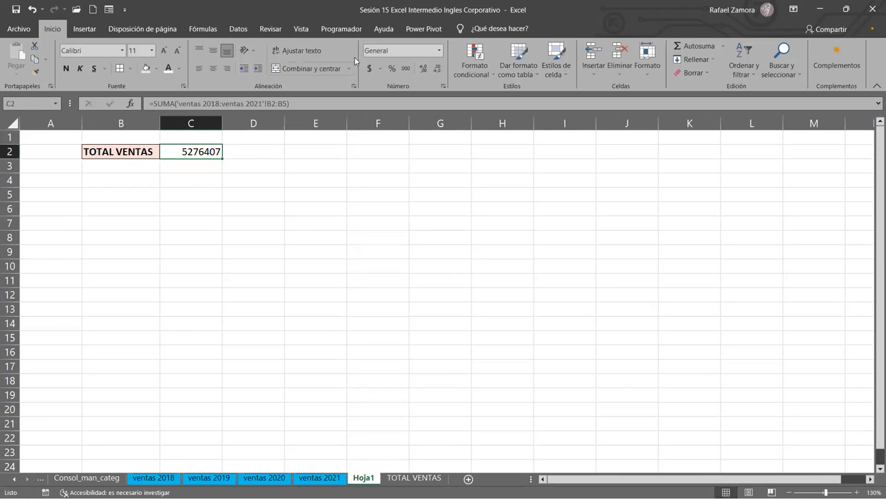
{"action": "left_click", "coordinate": [370, 68]}
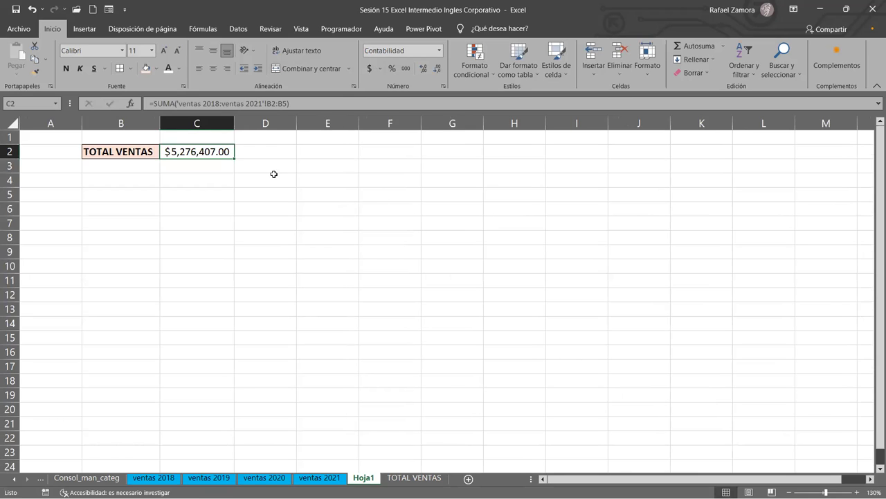
Step: Widen column C, copy B2:C2 into B4, and clear the copied formula from C4
{"action": "left_click_drag", "start_coordinate": [234, 123], "coordinate": [241, 124]}
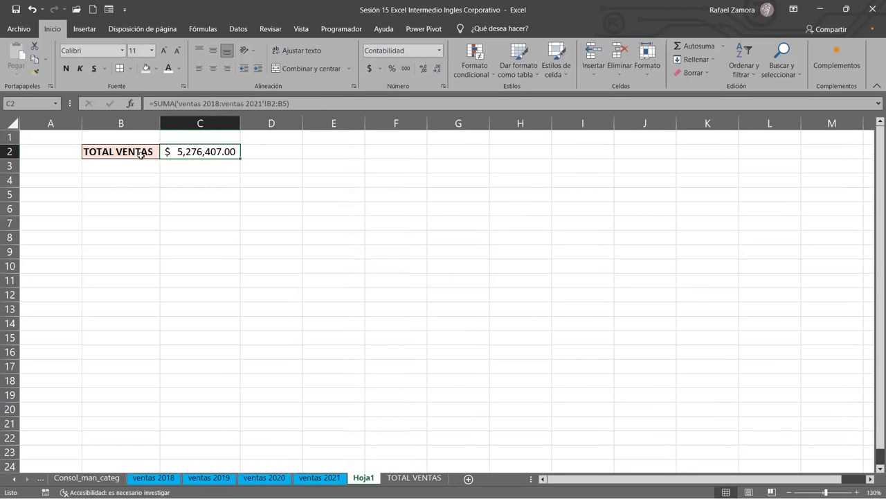
{"action": "left_click_drag", "start_coordinate": [147, 152], "coordinate": [178, 151]}
{"action": "key", "text": "ctrl+c"}
{"action": "left_click", "coordinate": [136, 189]}
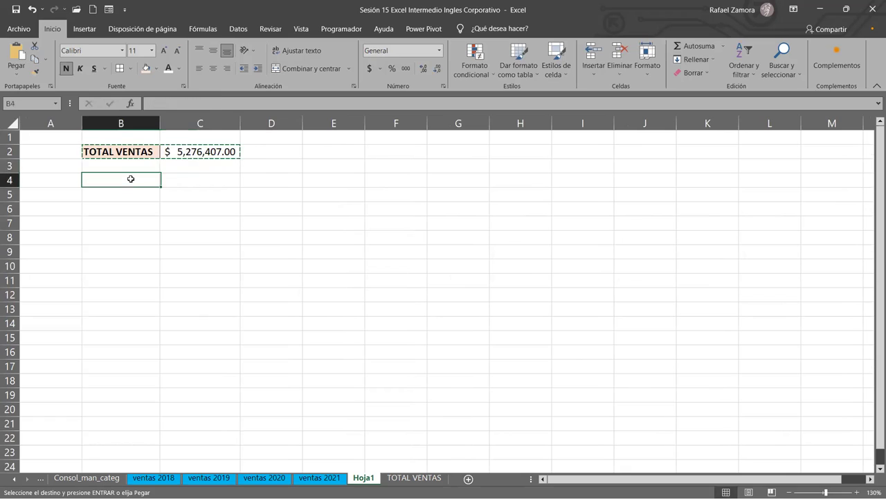
{"action": "key", "text": "ctrl+v"}
{"action": "left_click", "coordinate": [196, 180]}
{"action": "key", "text": "Delete"}
{"action": "left_click", "coordinate": [224, 221]}
{"action": "left_click", "coordinate": [216, 187]}
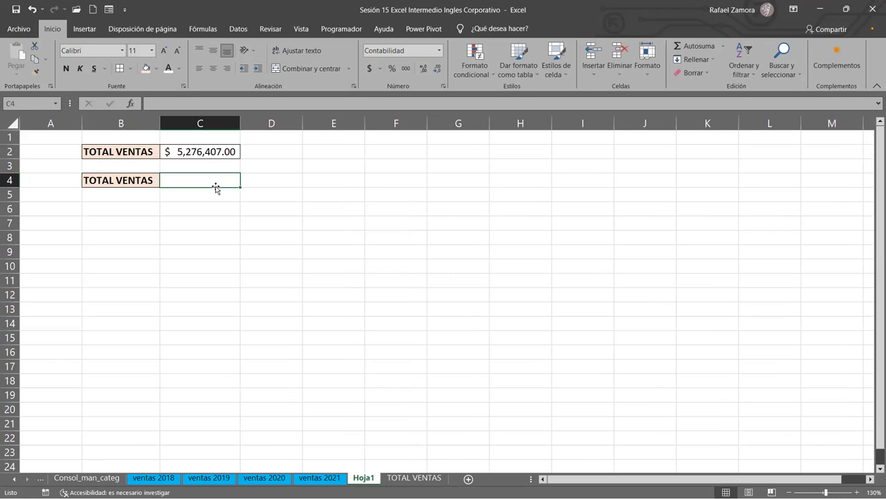
Step: Type =SUMA(ta in C4 and insert Tabla5 from the autocomplete list
{"action": "type", "text": "="}
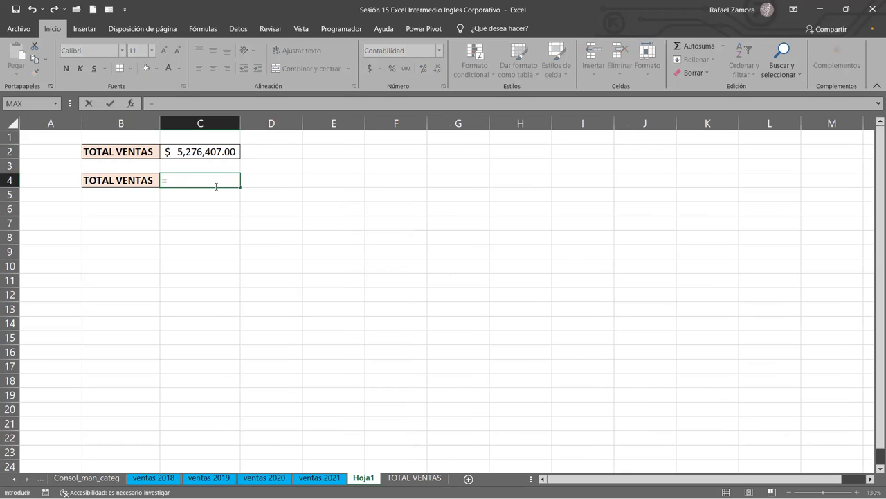
{"action": "type", "text": "SUMA("}
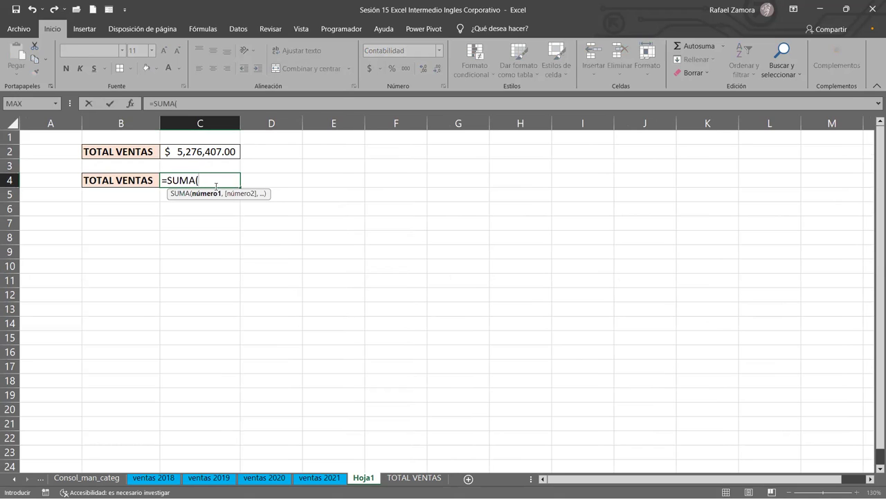
{"action": "type", "text": "ta"}
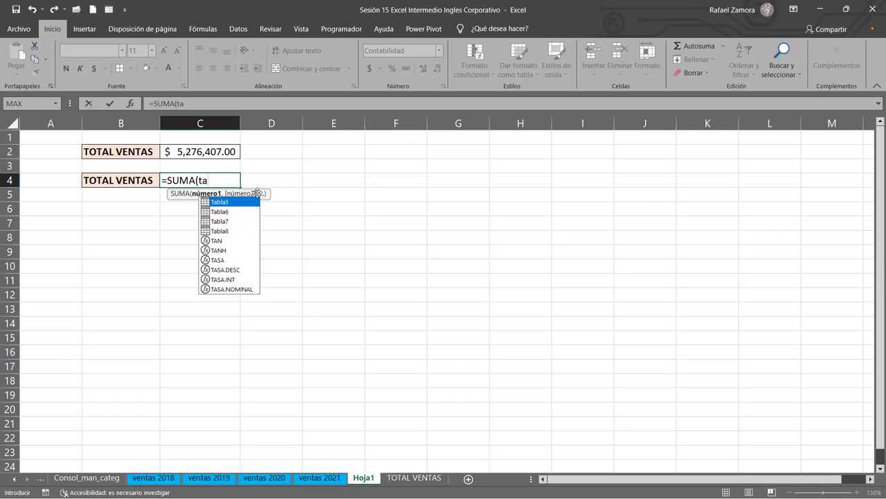
{"action": "double_click", "coordinate": [223, 203]}
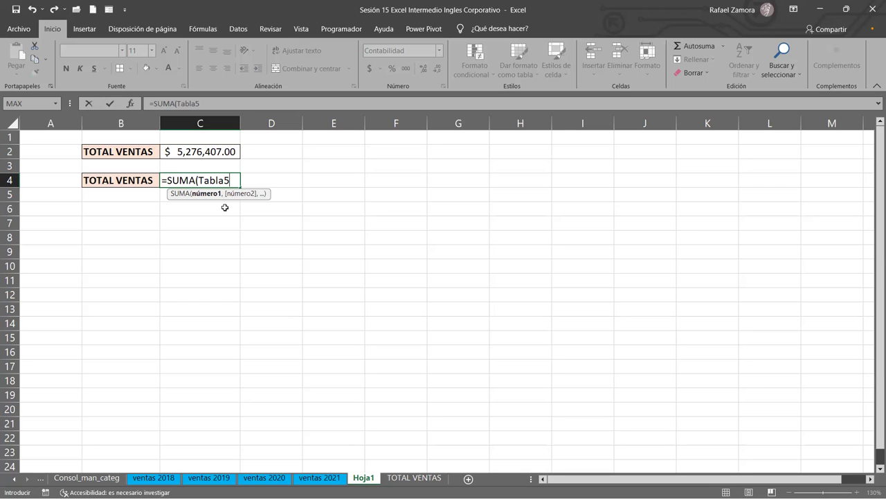
Step: Complete Tabla5[Ventas] and add Tabla6[Ventas] as arguments of the C4 sum
{"action": "left_click", "coordinate": [210, 478]}
{"action": "type", "text": "["}
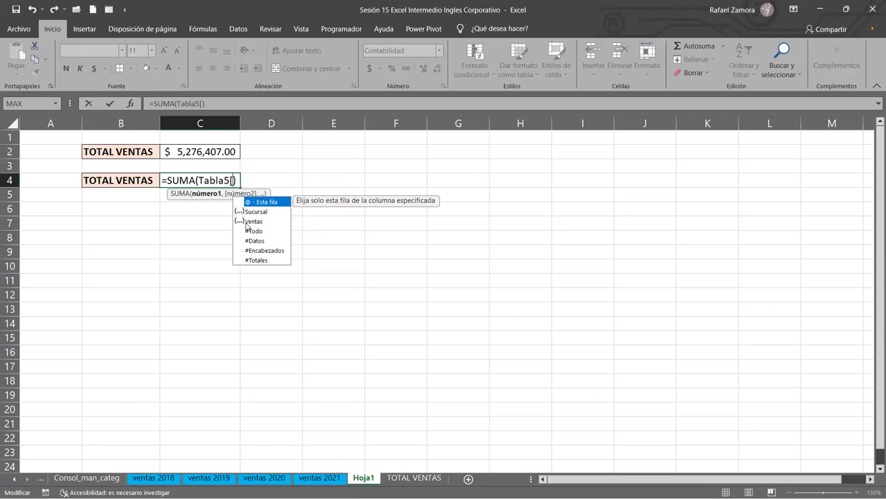
{"action": "left_click", "coordinate": [249, 222]}
{"action": "double_click", "coordinate": [249, 222]}
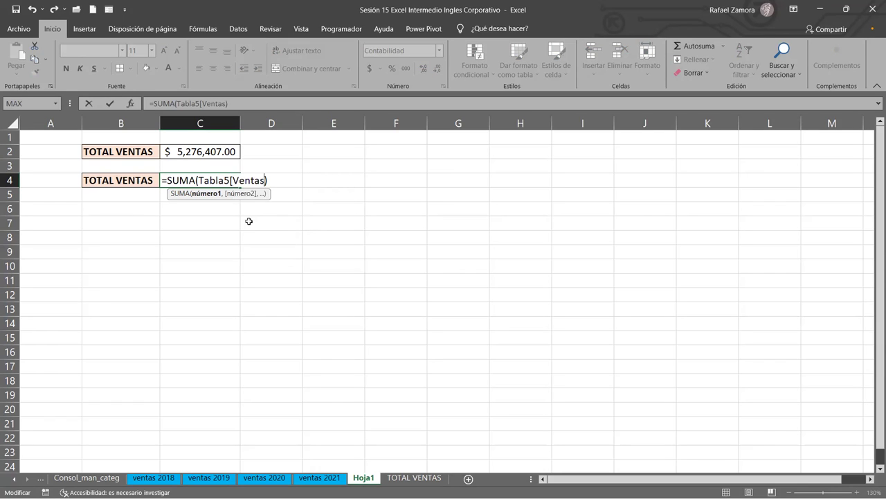
{"action": "type", "text": "]"}
{"action": "type", "text": ","}
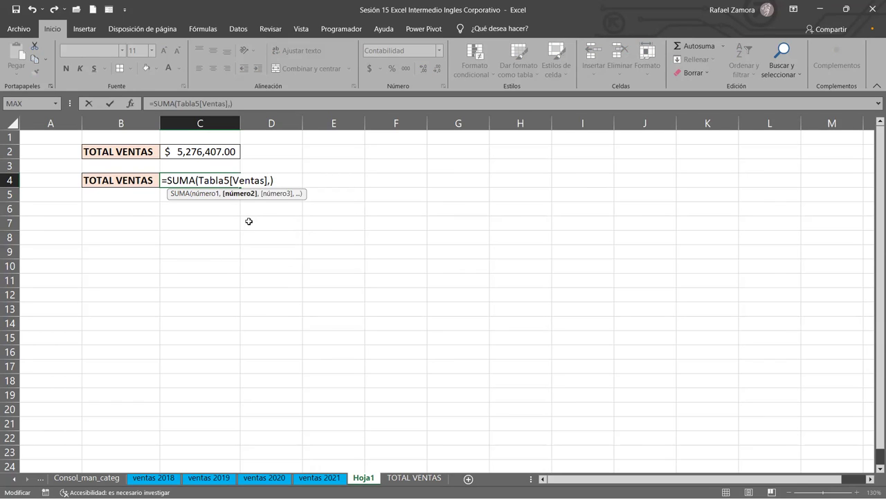
{"action": "type", "text": "ta"}
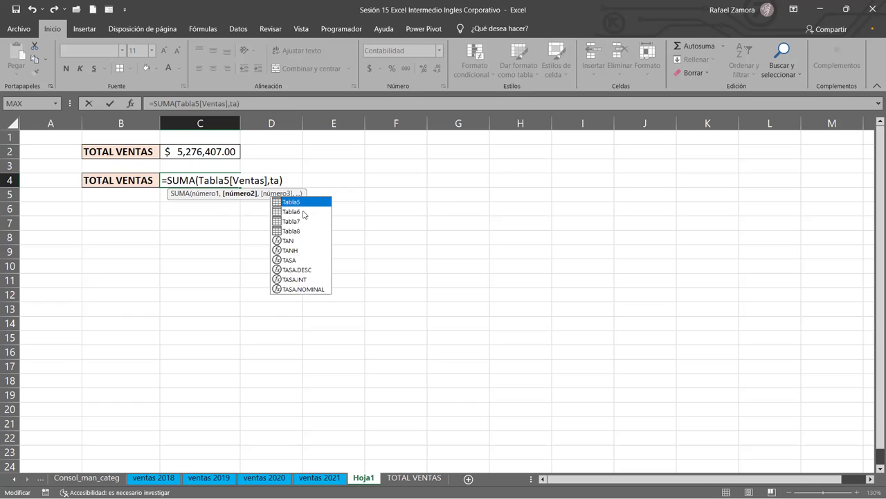
{"action": "double_click", "coordinate": [302, 211]}
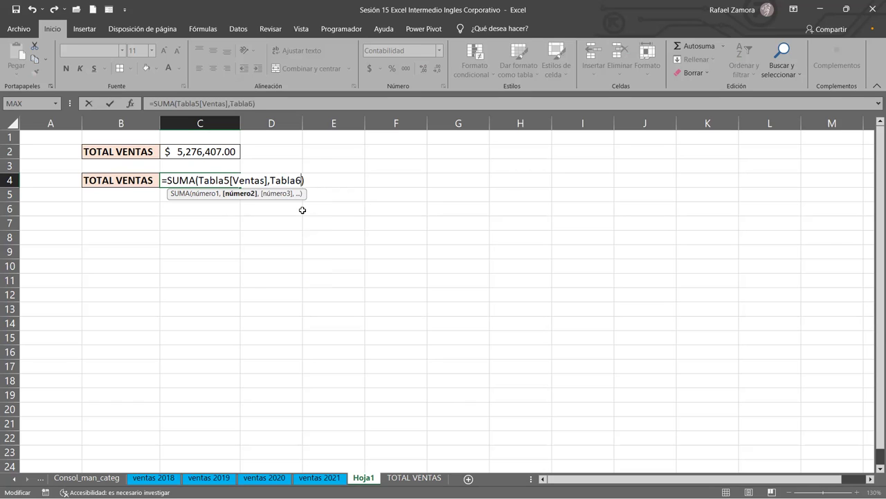
{"action": "type", "text": "["}
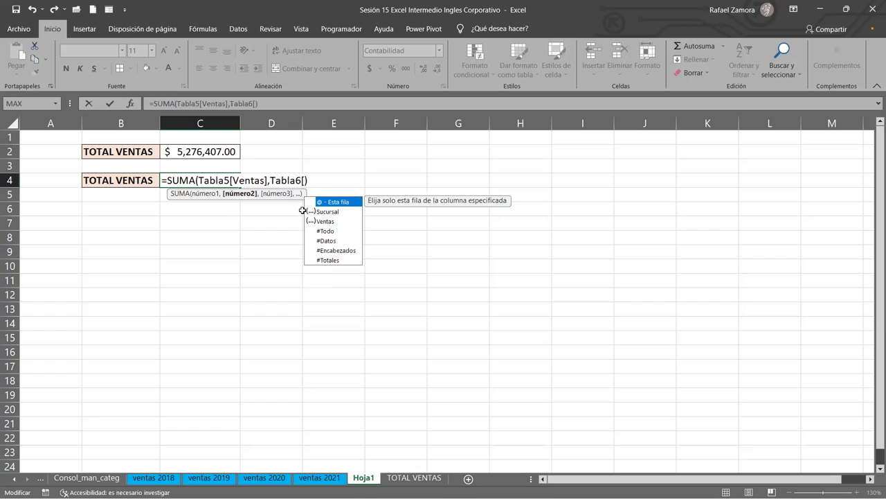
{"action": "type", "text": "v"}
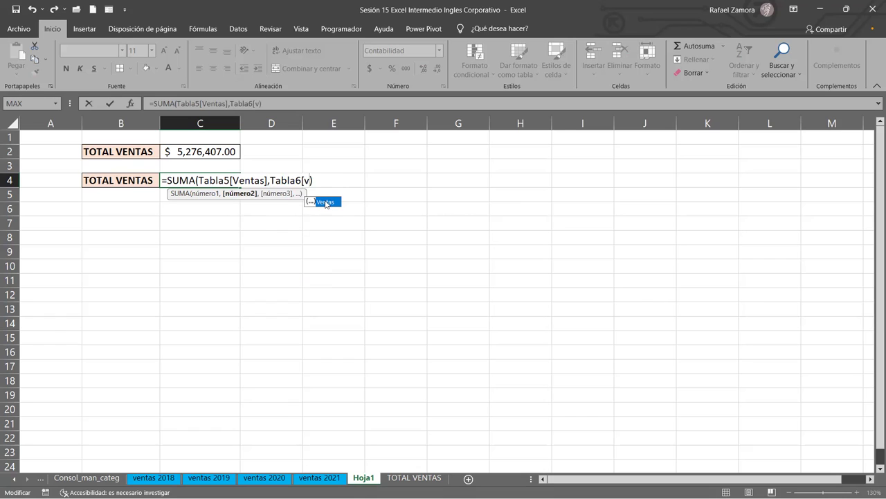
{"action": "double_click", "coordinate": [325, 200]}
Step: Add Tabla7[Ventas] and Tabla8[Ventas] to finish the C4 sum formula
{"action": "type", "text": ")"}
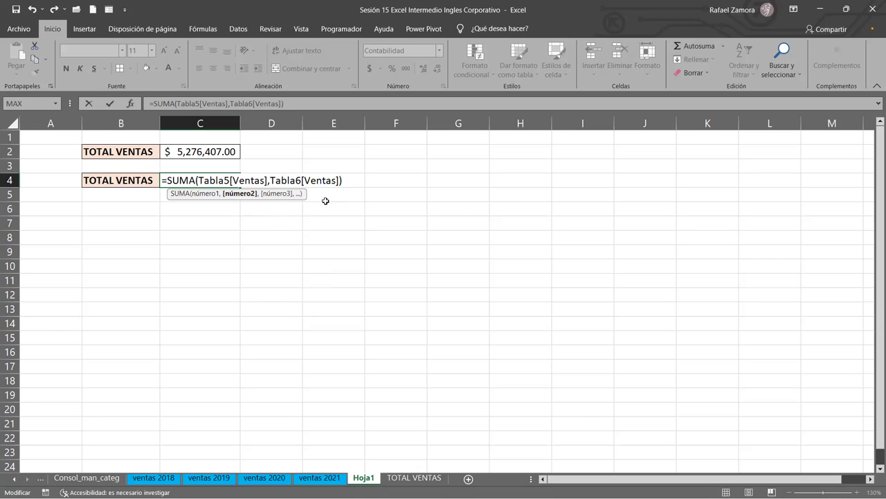
{"action": "type", "text": ","}
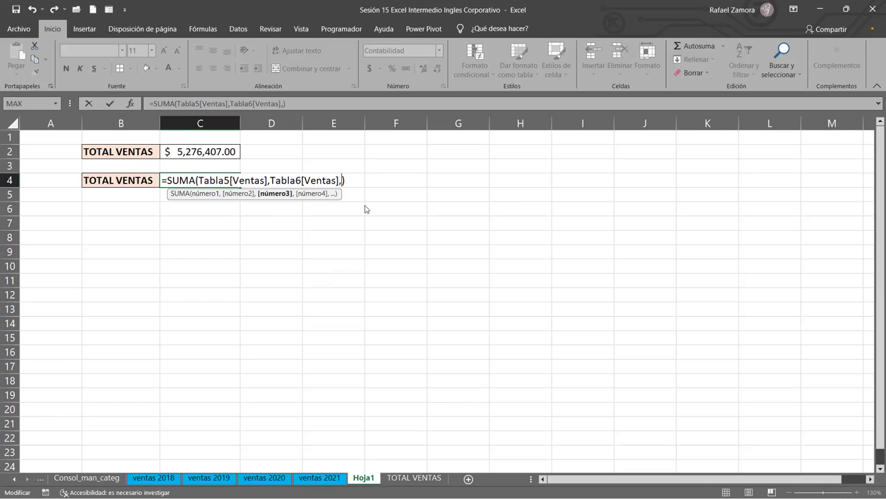
{"action": "type", "text": "ta"}
{"action": "double_click", "coordinate": [371, 221]}
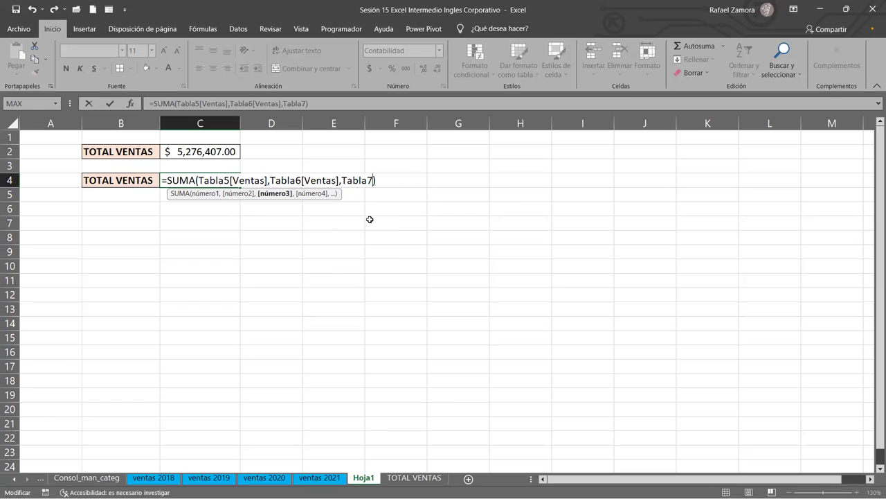
{"action": "type", "text": "["}
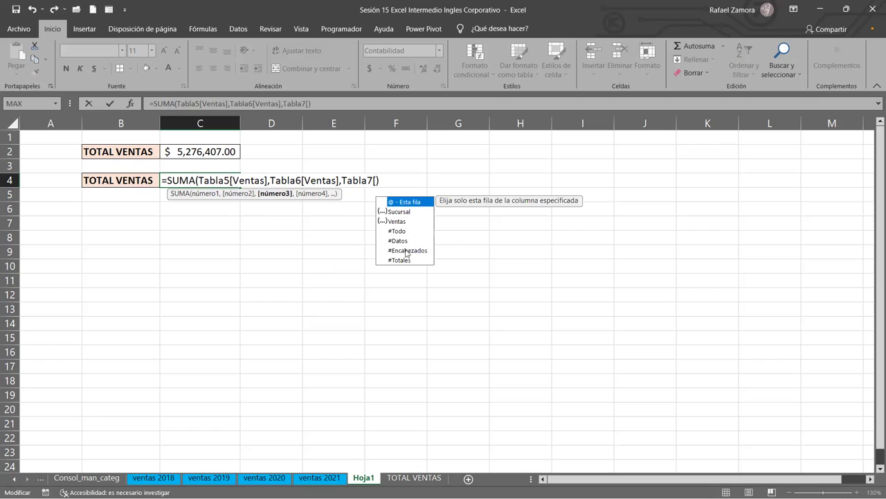
{"action": "double_click", "coordinate": [404, 223]}
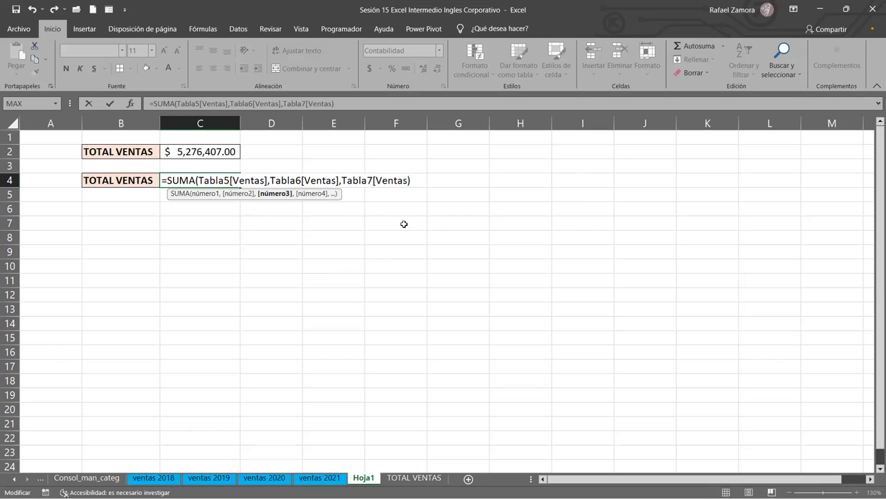
{"action": "type", "text": "])"}
{"action": "type", "text": ","}
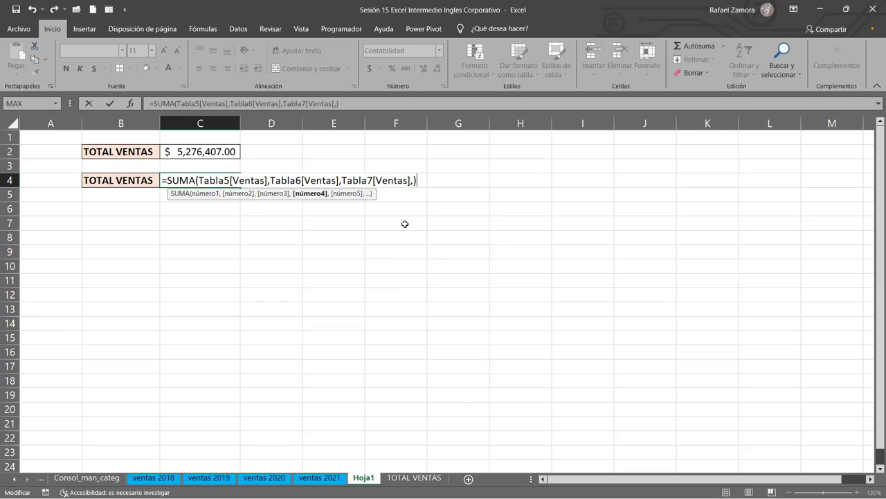
{"action": "type", "text": "t"}
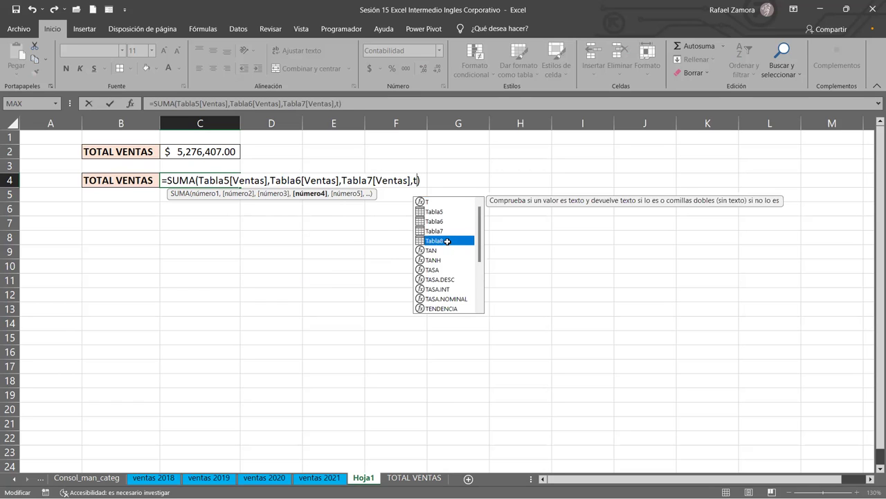
{"action": "double_click", "coordinate": [448, 241]}
{"action": "type", "text": "["}
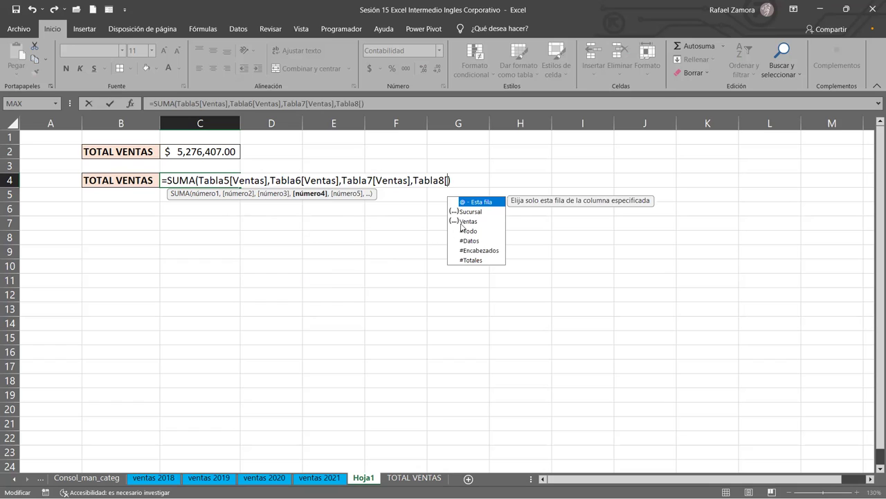
{"action": "double_click", "coordinate": [464, 221]}
{"action": "type", "text": "]"}
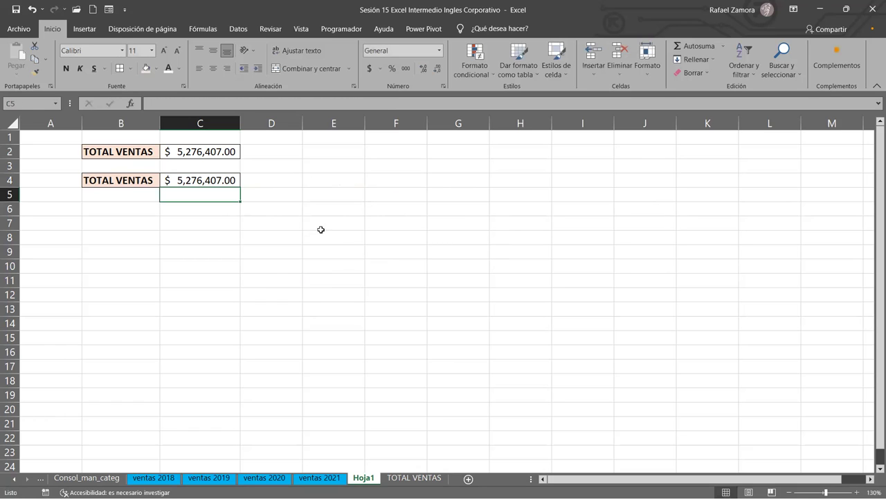
Step: Check C4's table-based formula, then start editing cell E2
{"action": "left_click", "coordinate": [210, 184]}
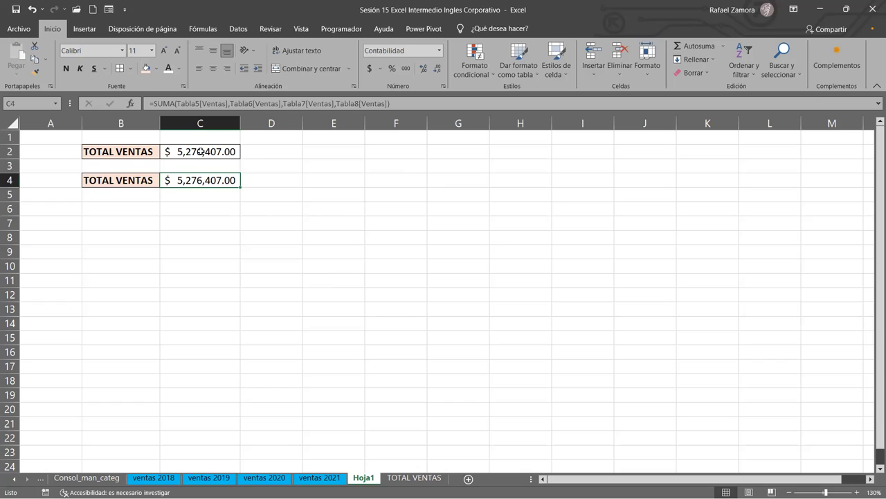
{"action": "left_click", "coordinate": [343, 155]}
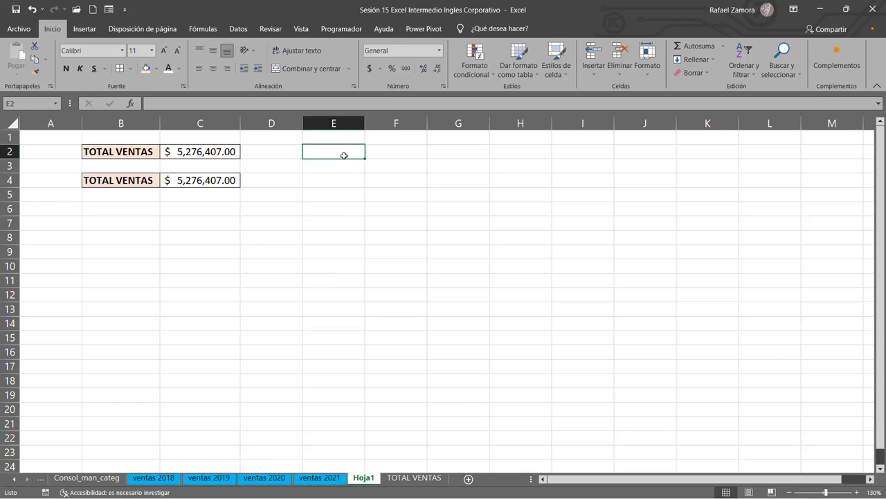
{"action": "double_click", "coordinate": [344, 155]}
Step: Show C2's and C4's formulas as text in E2 and E4 with =FORMULATEXTO, leaving E3 empty
{"action": "type", "text": "=f"}
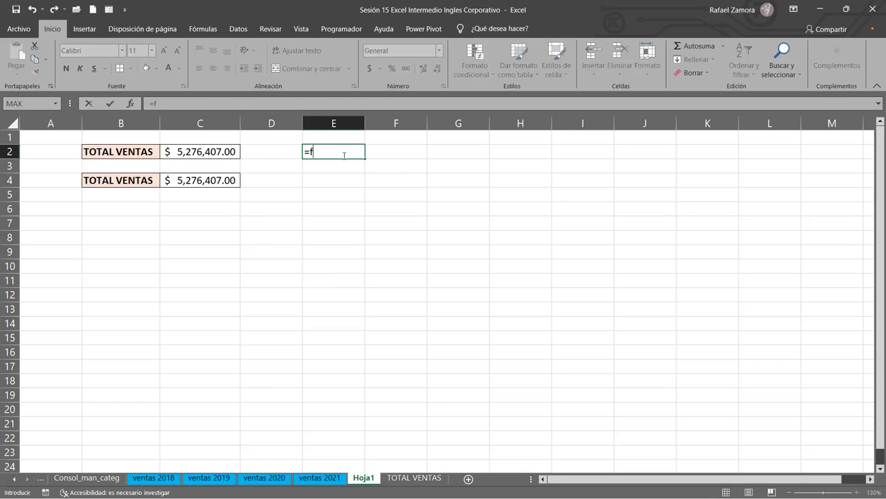
{"action": "type", "text": "ormulatexto("}
{"action": "left_click", "coordinate": [186, 152]}
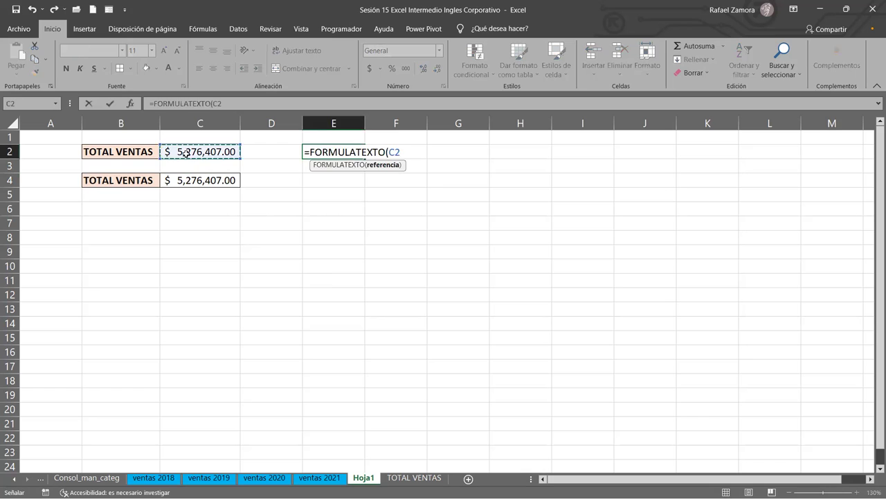
{"action": "key", "text": "Return"}
{"action": "left_click", "coordinate": [356, 152]}
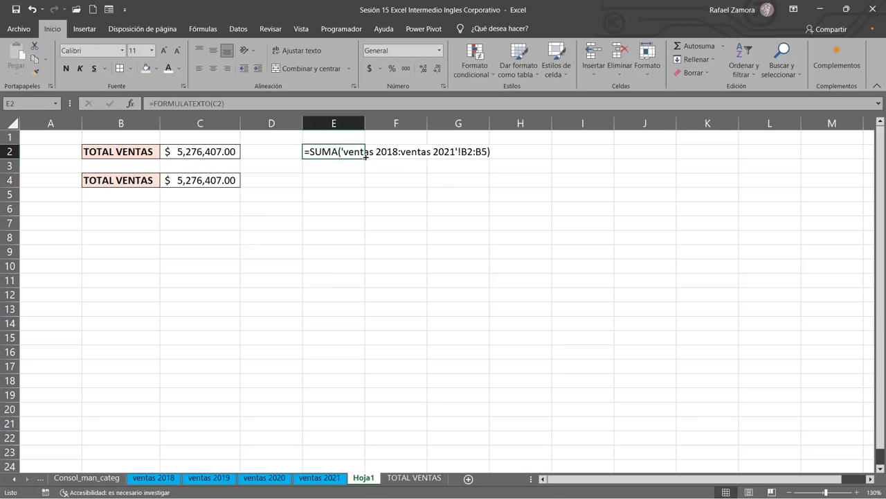
{"action": "left_click_drag", "start_coordinate": [365, 159], "coordinate": [358, 186]}
{"action": "left_click", "coordinate": [348, 167]}
{"action": "key", "text": "Delete"}
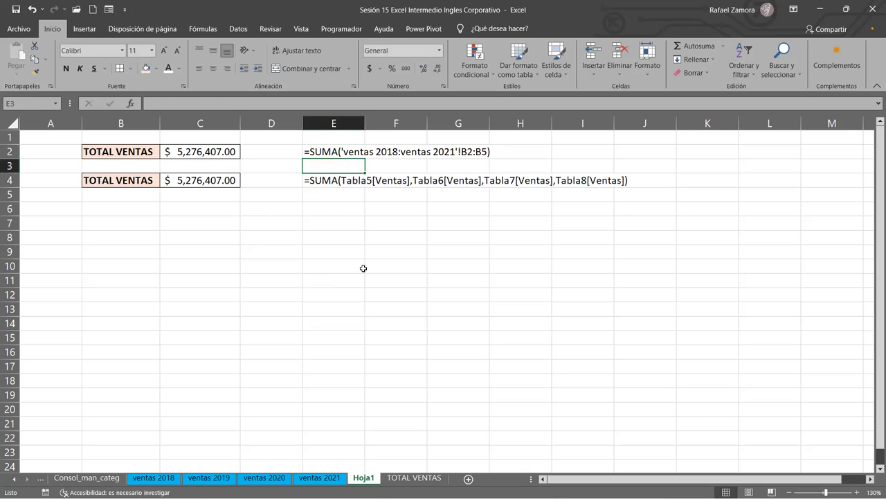
{"action": "left_click", "coordinate": [356, 266]}
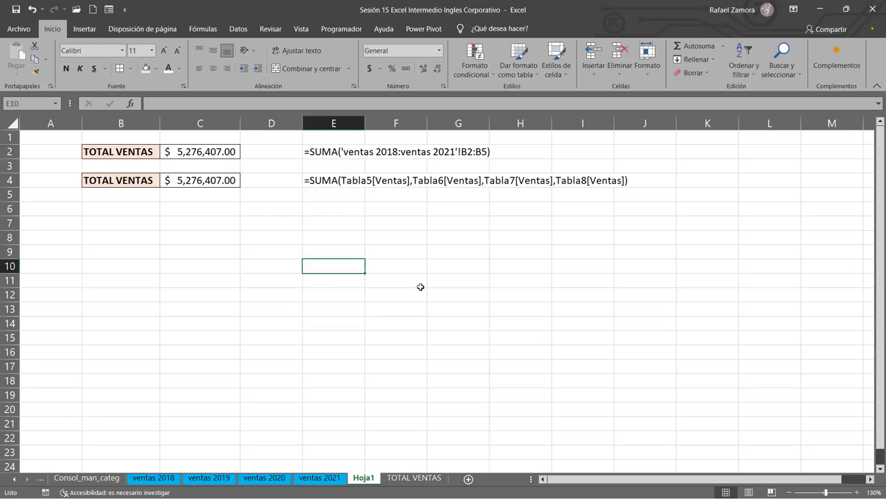
{"action": "left_click", "coordinate": [336, 180]}
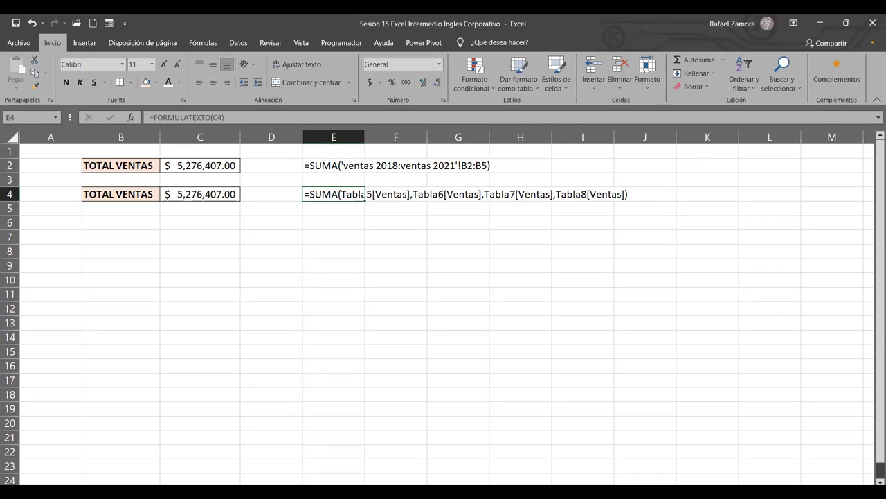
{"action": "key", "text": "alt+Tab"}
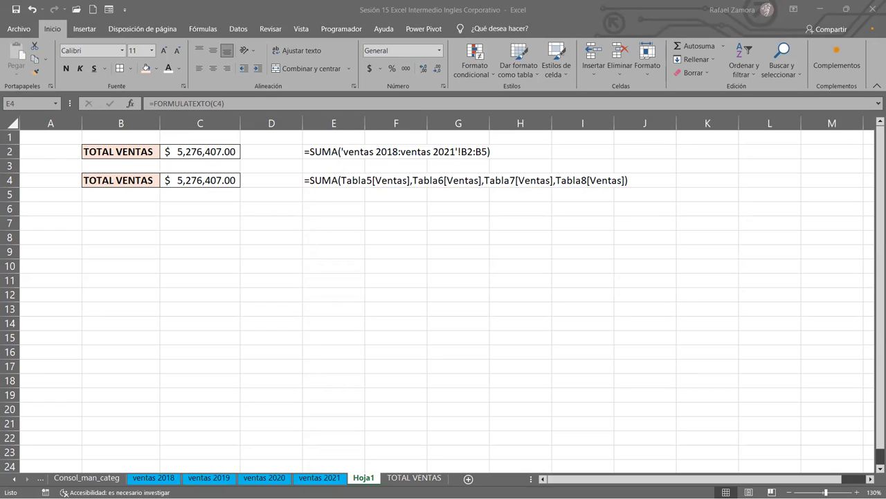
Step: Enter the labels PROMEDIO, MAX and MIN in B6, B8 and B10
{"action": "left_click", "coordinate": [139, 209]}
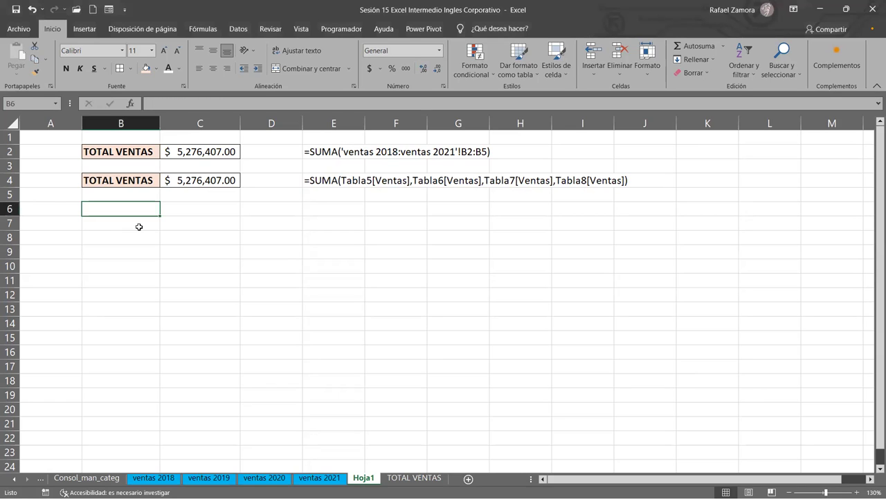
{"action": "type", "text": "PROMEDIO"}
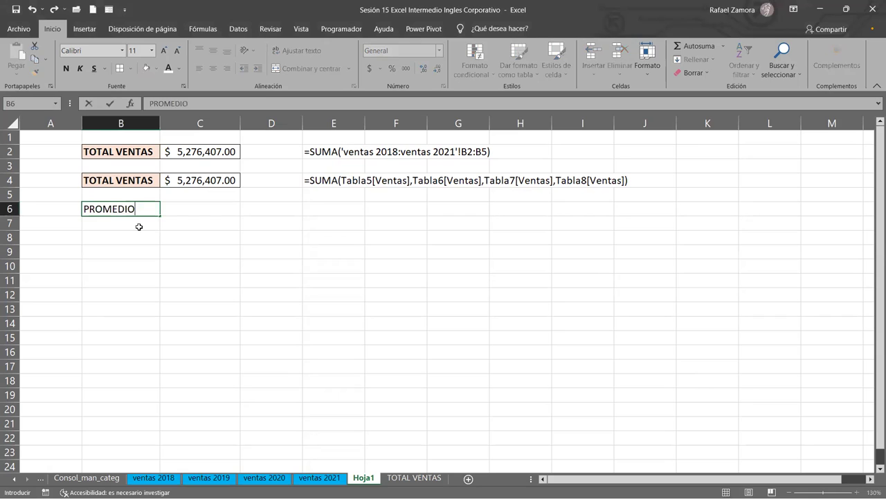
{"action": "key", "text": "Return"}
{"action": "key", "text": "Return"}
{"action": "type", "text": "MA"}
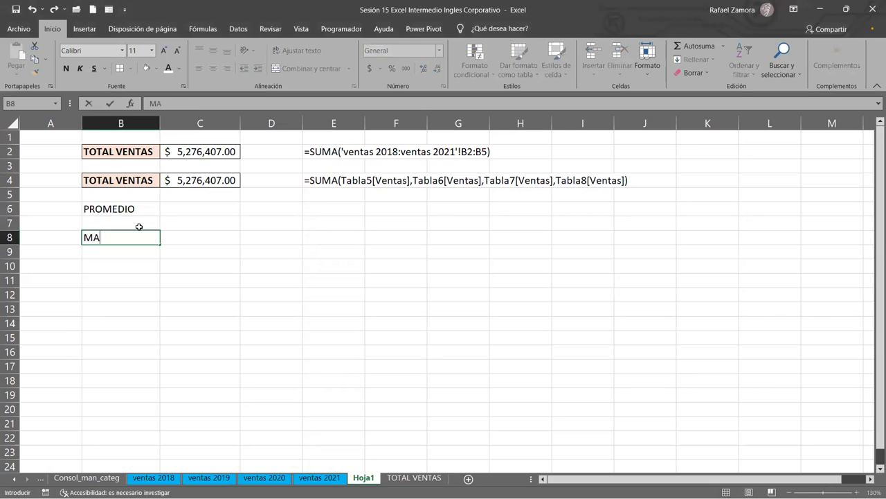
{"action": "type", "text": "X"}
{"action": "key", "text": "Return"}
{"action": "key", "text": "Return"}
{"action": "type", "text": "MI"}
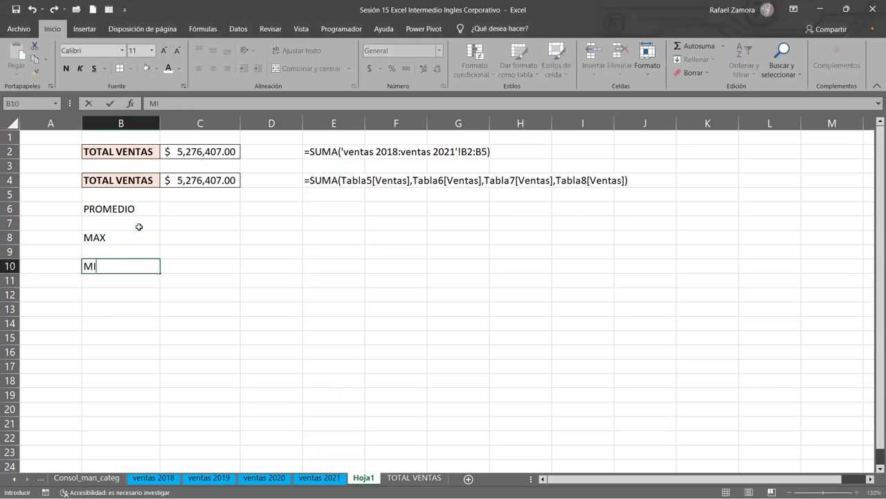
{"action": "type", "text": "N"}
{"action": "key", "text": "Return"}
Step: Add borders around the label rows B6:C6, B8:C8 and B10:C10
{"action": "left_click_drag", "start_coordinate": [130, 205], "coordinate": [173, 211]}
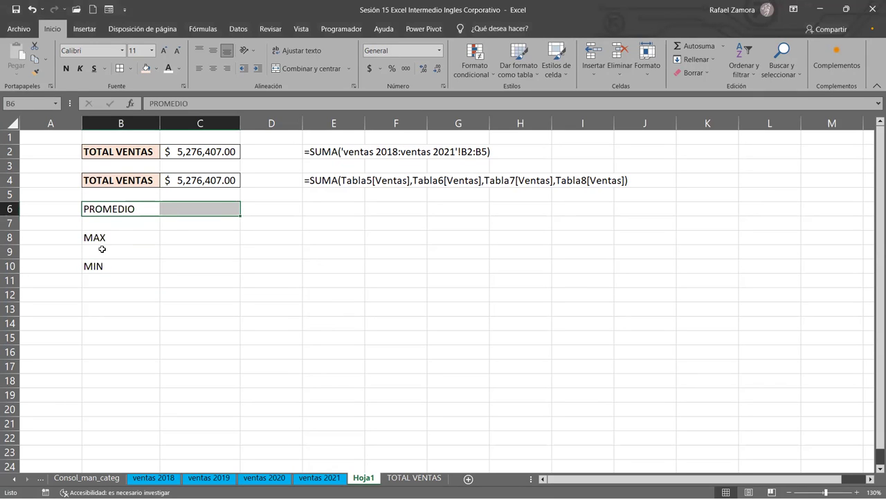
{"action": "left_click_drag", "start_coordinate": [99, 240], "coordinate": [187, 238], "text": "ctrl"}
{"action": "left_click_drag", "start_coordinate": [126, 266], "coordinate": [207, 263], "text": "ctrl"}
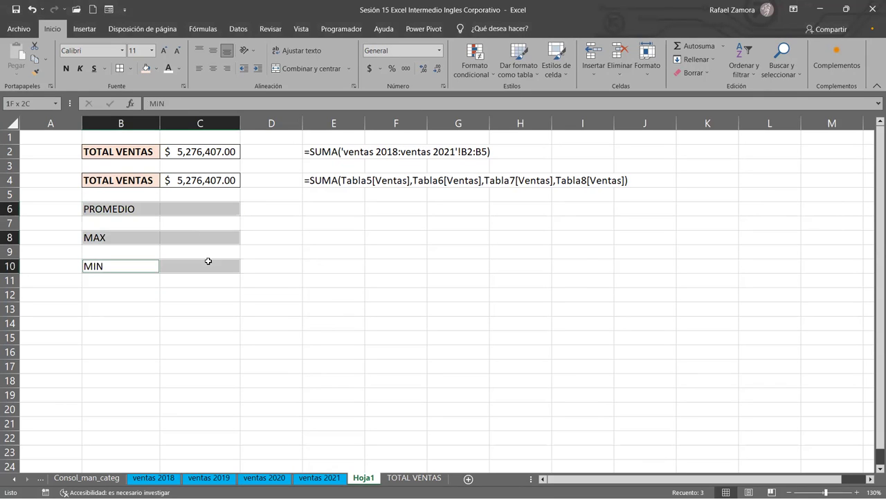
{"action": "left_click", "coordinate": [120, 68]}
Step: Fill B6, B8 and B10 with a blue theme colour and make their labels bold
{"action": "left_click", "coordinate": [138, 204]}
{"action": "left_click_drag", "start_coordinate": [135, 238], "coordinate": [137, 264], "text": "ctrl"}
{"action": "left_click", "coordinate": [142, 251], "text": "ctrl"}
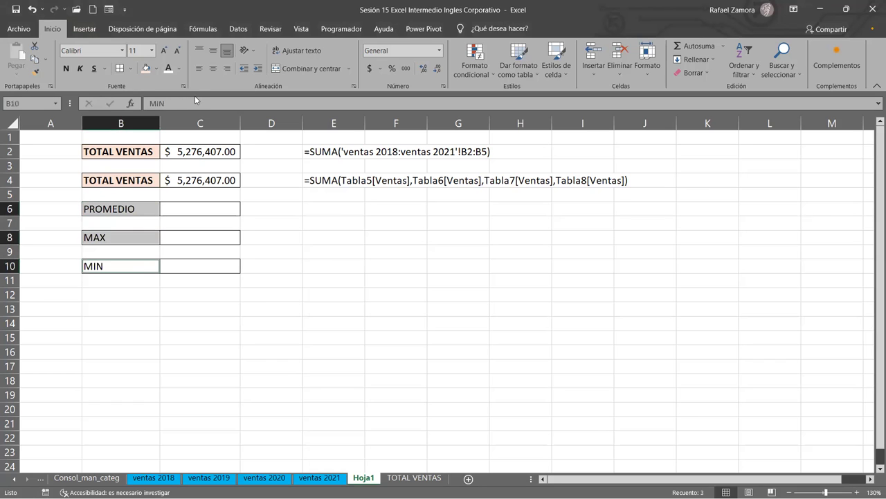
{"action": "left_click", "coordinate": [157, 68]}
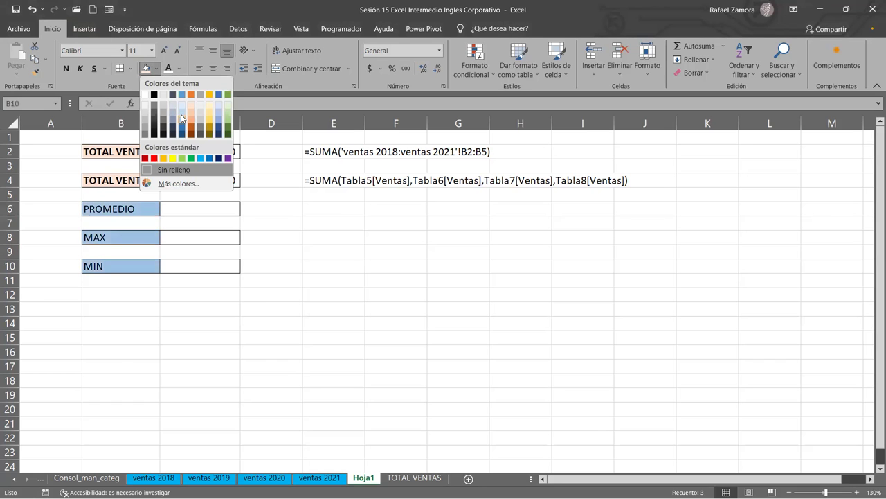
{"action": "left_click", "coordinate": [182, 119]}
{"action": "key", "text": "ctrl+n"}
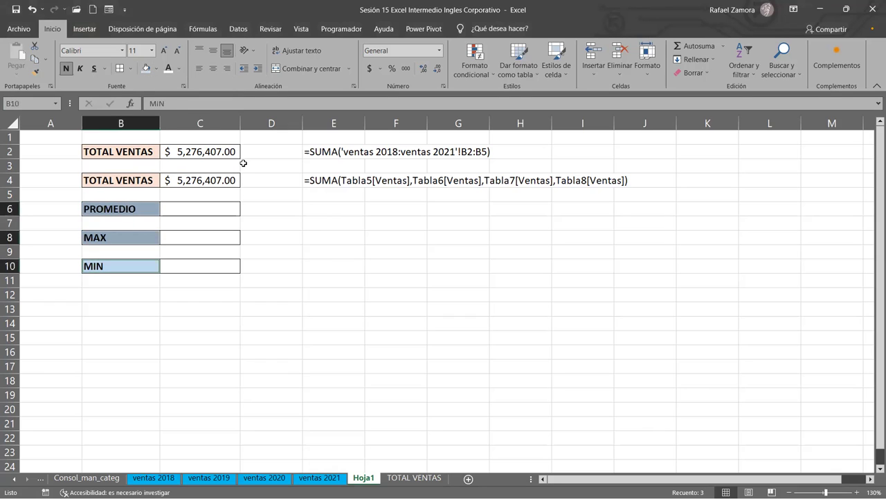
{"action": "left_click", "coordinate": [368, 281]}
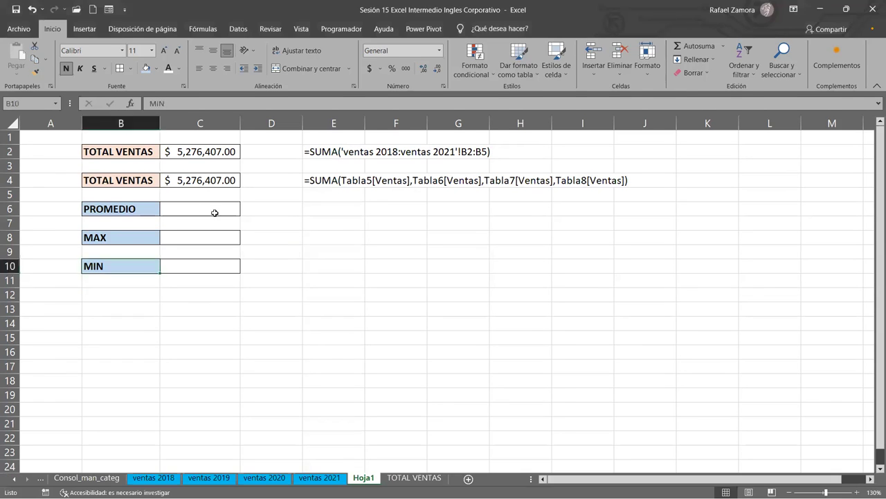
Step: Enter 329775.44 as the PROMEDIO value in C6
{"action": "left_click", "coordinate": [213, 208]}
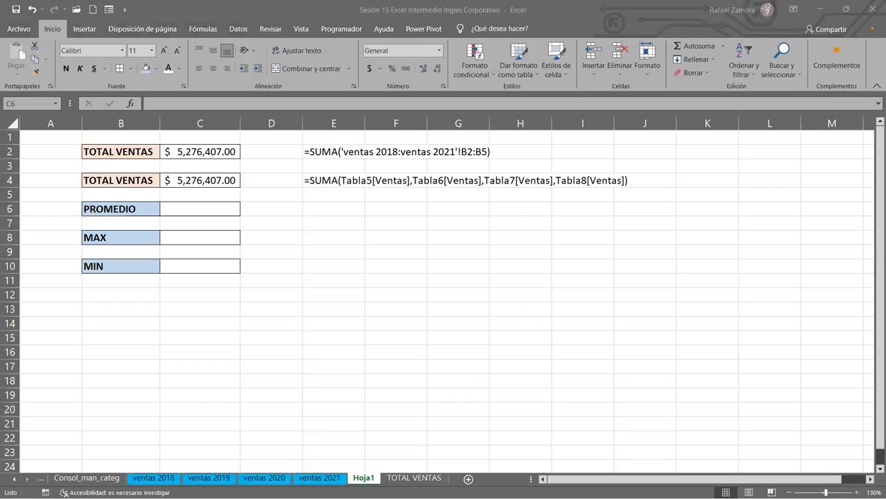
{"action": "left_click", "coordinate": [215, 208]}
{"action": "type", "text": "3"}
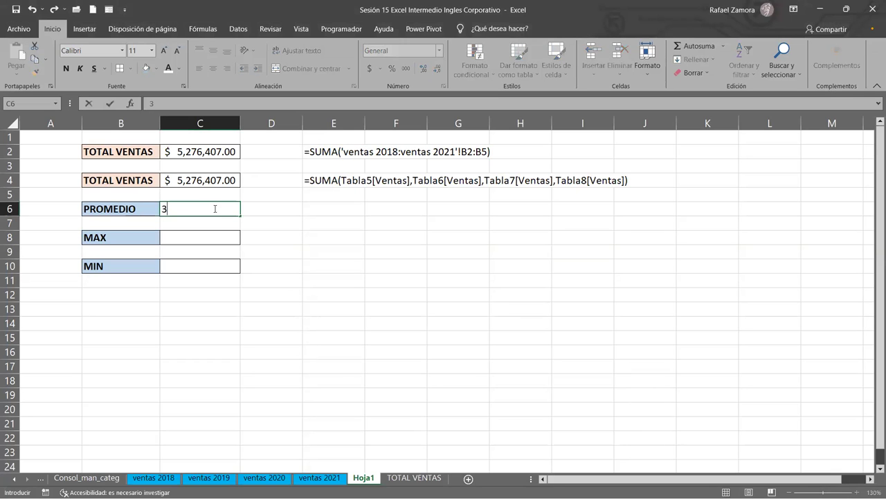
{"action": "type", "text": "29"}
{"action": "type", "text": "775"}
{"action": "key", "text": "Return"}
{"action": "left_click_drag", "start_coordinate": [215, 208], "coordinate": [332, 135]}
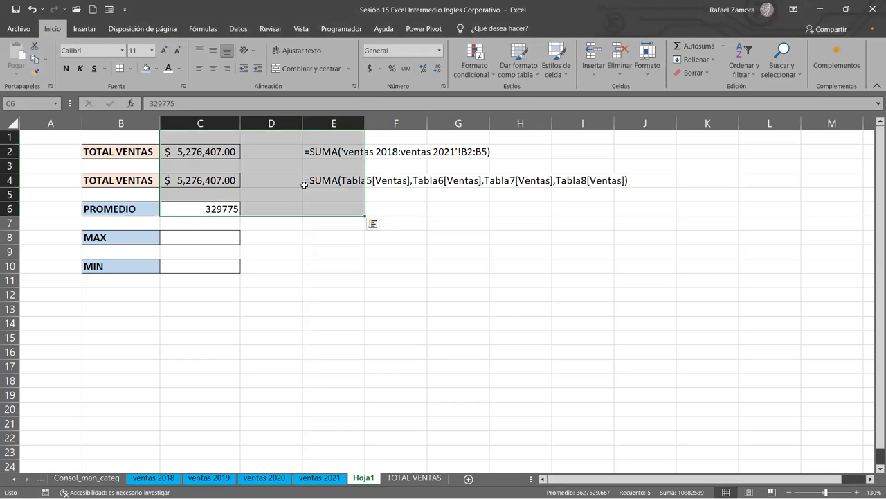
{"action": "double_click", "coordinate": [207, 211]}
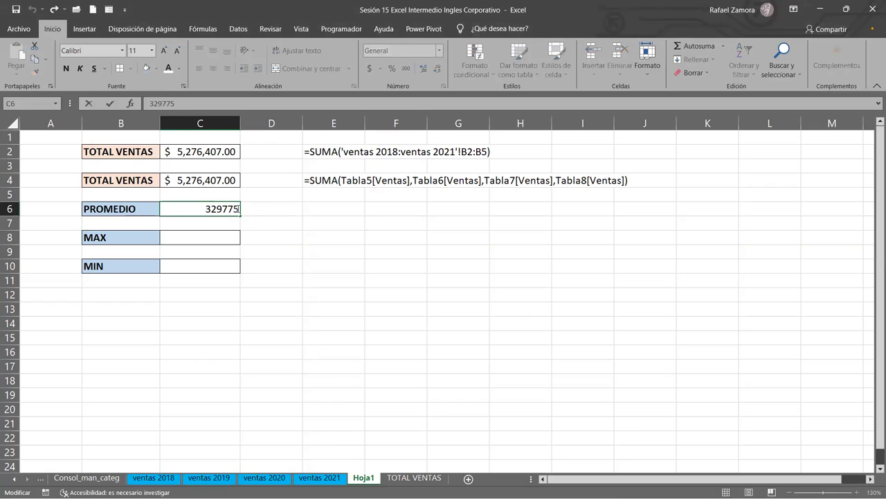
{"action": "type", "text": ".44"}
{"action": "key", "text": "Return"}
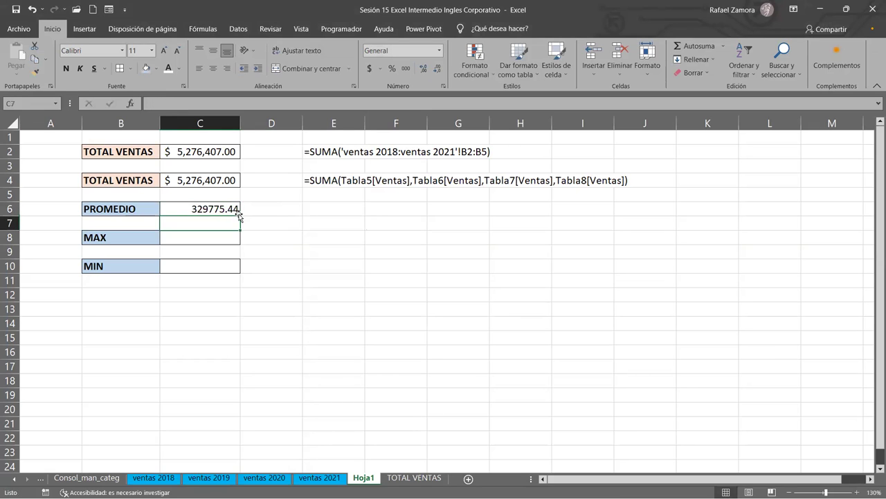
Step: Apply Accounting number format to the value cells C6:C10
{"action": "left_click_drag", "start_coordinate": [234, 210], "coordinate": [228, 267]}
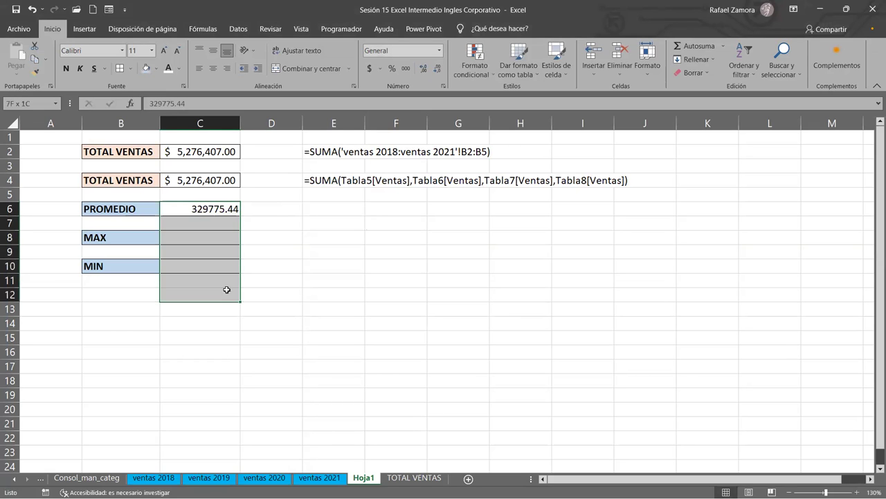
{"action": "left_click", "coordinate": [369, 68]}
{"action": "left_click", "coordinate": [188, 235]}
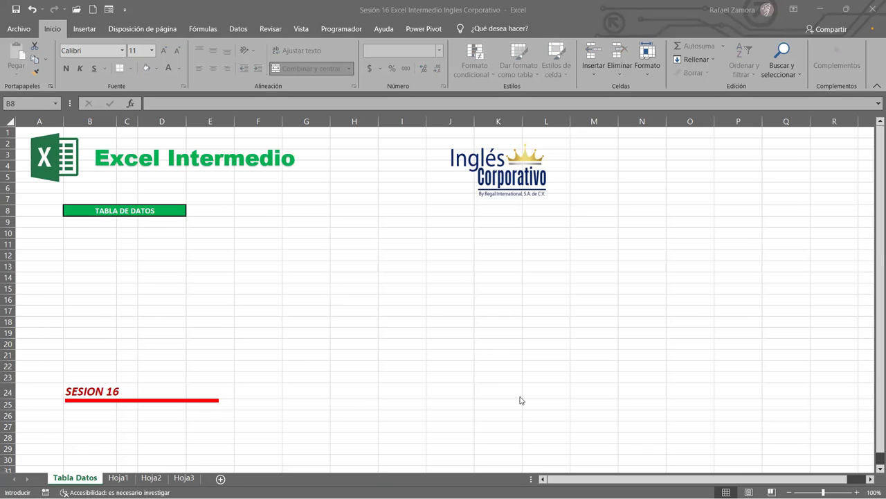
{"action": "key", "text": "Escape"}
{"action": "key", "text": "Escape"}
Step: Look through sheets Hoja1, Hoja2 and Hoja3, then return to Hoja1 and inspect cells like G13
{"action": "left_click", "coordinate": [119, 480]}
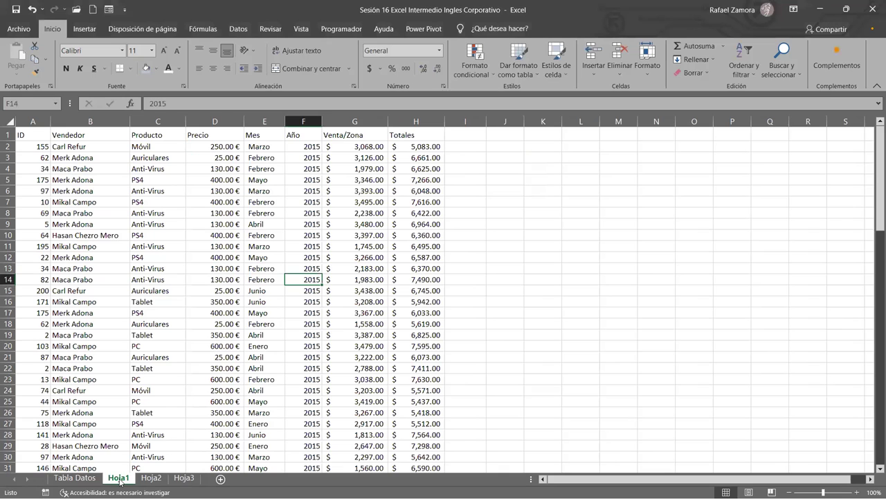
{"action": "left_click", "coordinate": [152, 478]}
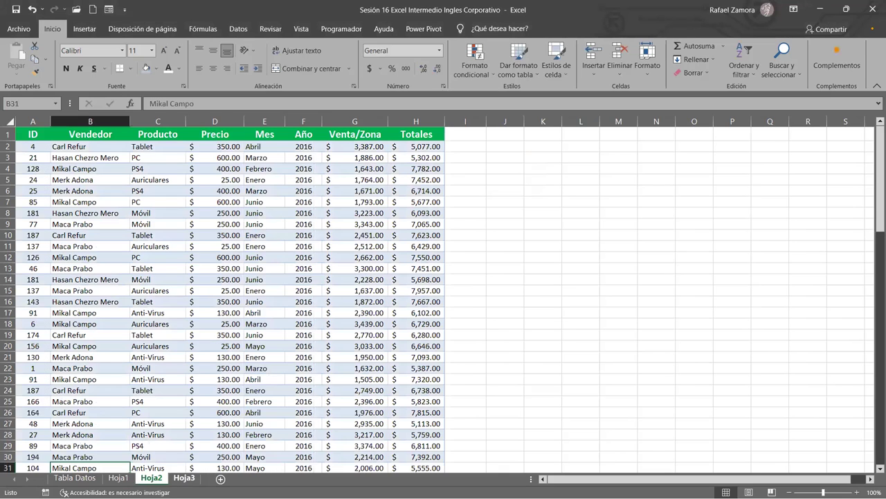
{"action": "left_click", "coordinate": [184, 478]}
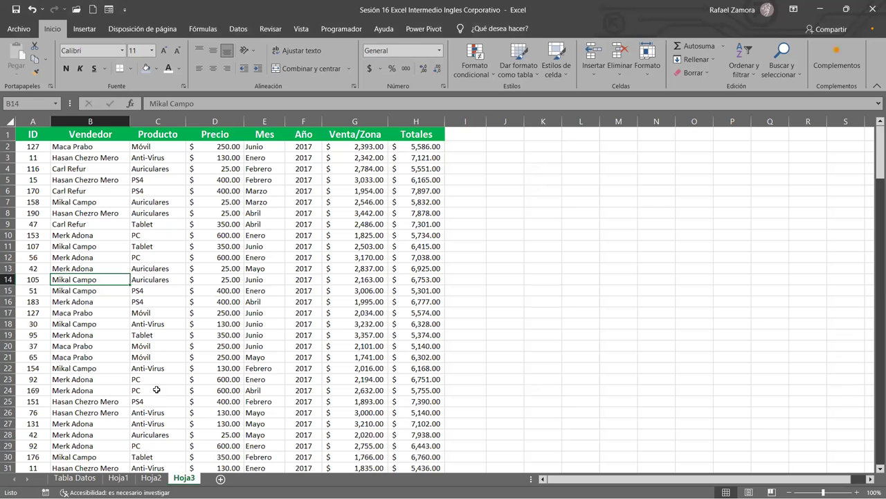
{"action": "key", "text": "ctrl+Page_Up"}
{"action": "key", "text": "ctrl+Page_Up"}
{"action": "left_click", "coordinate": [182, 259]}
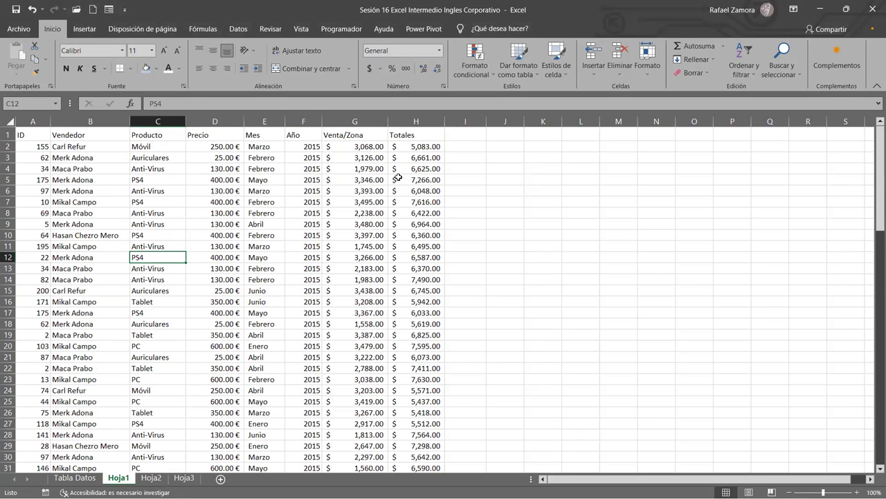
{"action": "left_click", "coordinate": [360, 265]}
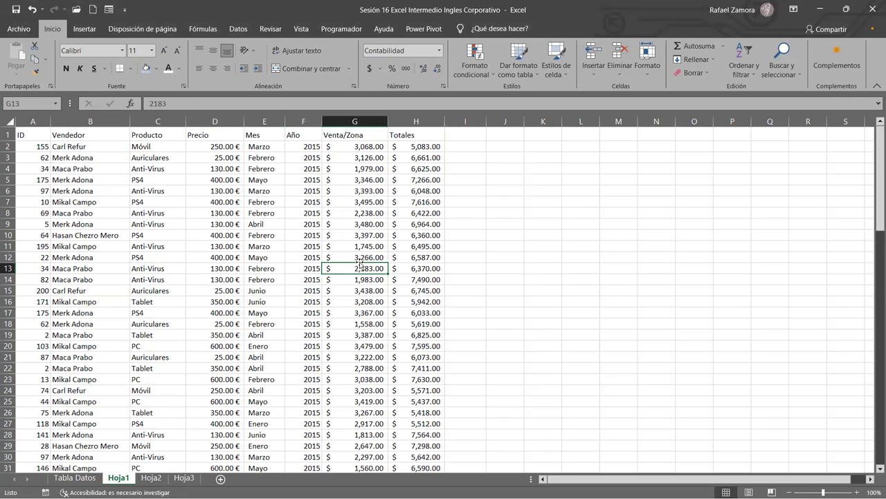
{"action": "left_click", "coordinate": [147, 235]}
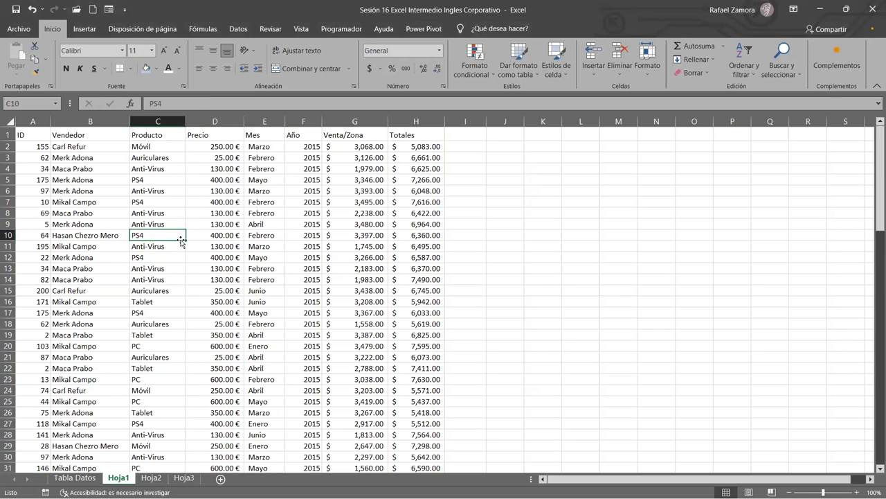
Step: Convert $A$1:$H$100 into a table with headers, then toggle its header filter buttons off and on
{"action": "key", "text": "ctrl+t"}
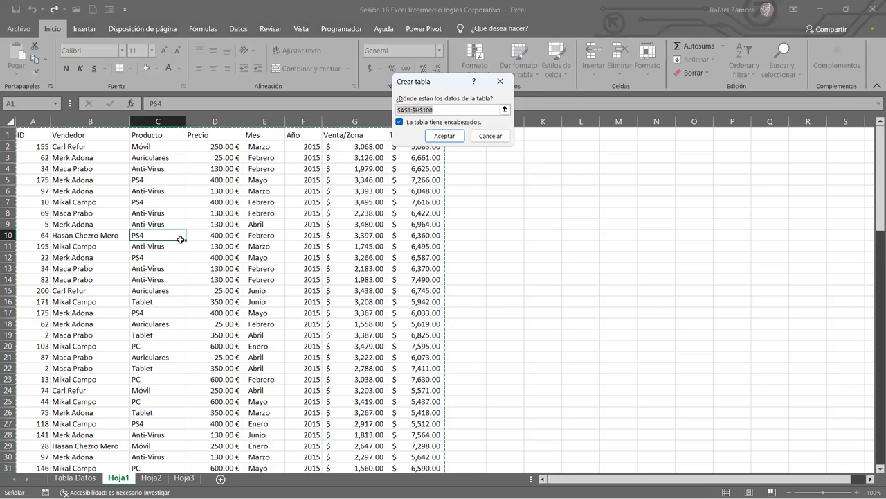
{"action": "key", "text": "Return"}
{"action": "left_click", "coordinate": [165, 159]}
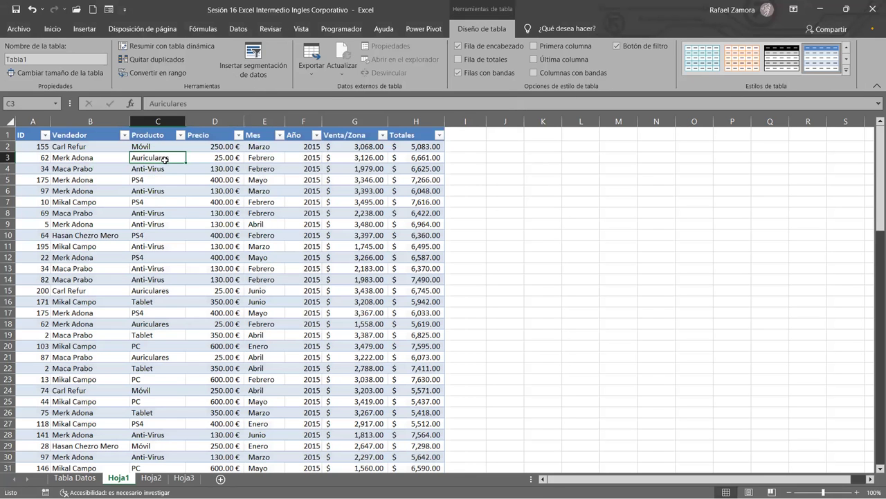
{"action": "left_click", "coordinate": [182, 311]}
{"action": "key", "text": "ctrl+shift+l"}
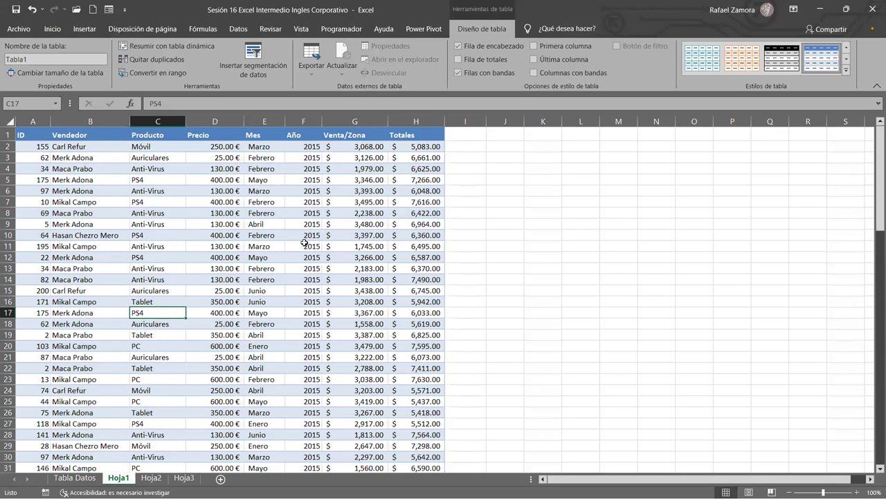
{"action": "key", "text": "ctrl+shift+l"}
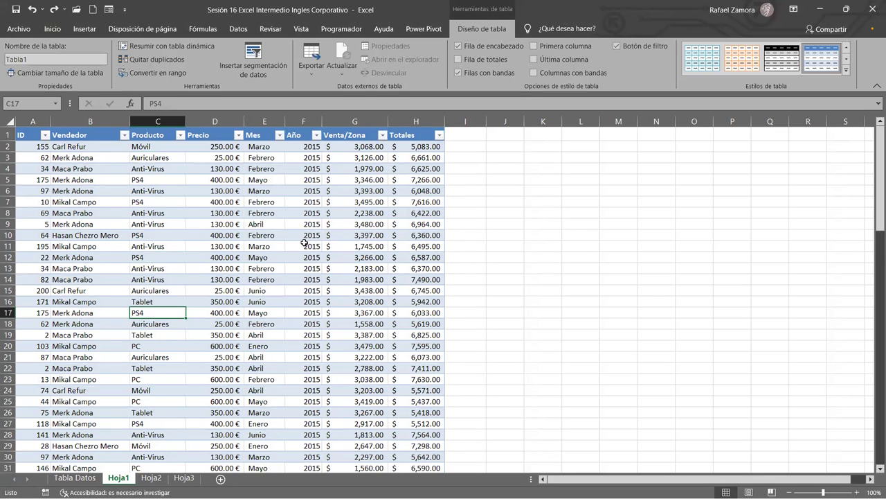
Step: Undo the Tabla1 conversion so the sales data is a plain range again
{"action": "key", "text": "ctrl+z"}
{"action": "left_click", "coordinate": [303, 239]}
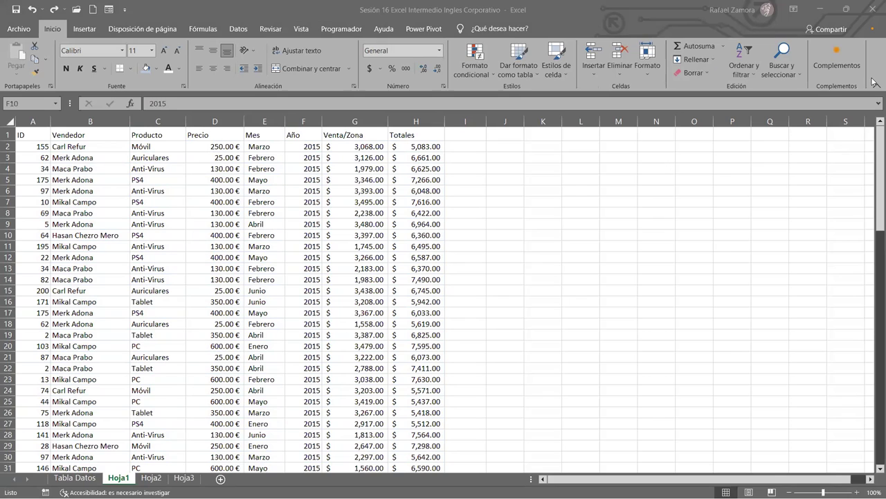
{"action": "left_click", "coordinate": [661, 12]}
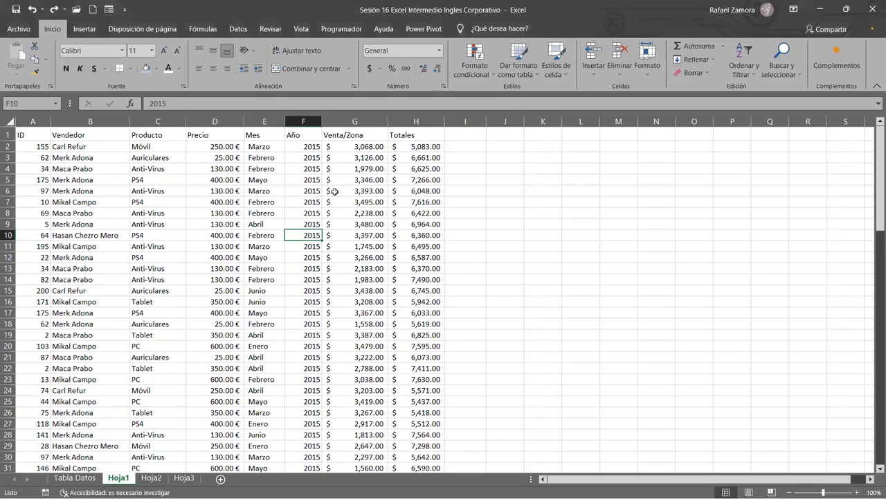
{"action": "left_click", "coordinate": [335, 192]}
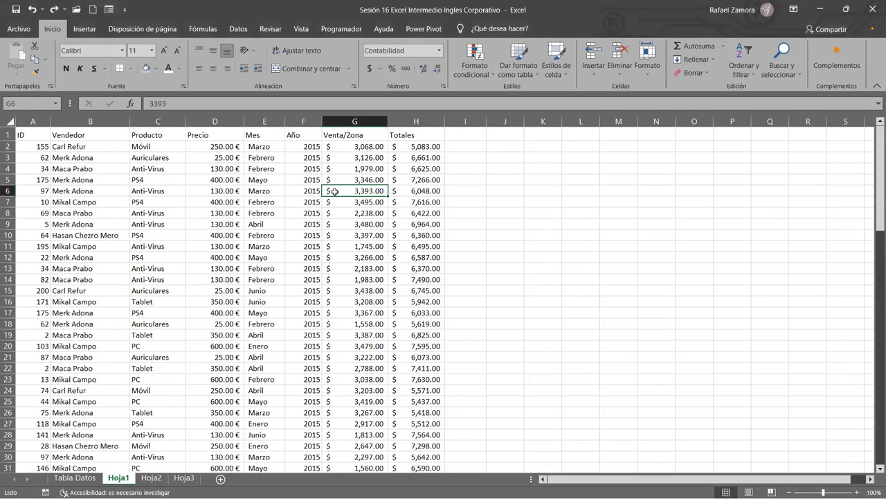
Step: Apply the red Oscuro table style with Aplicar y borrar formato, keeping the header row
{"action": "left_click", "coordinate": [525, 82]}
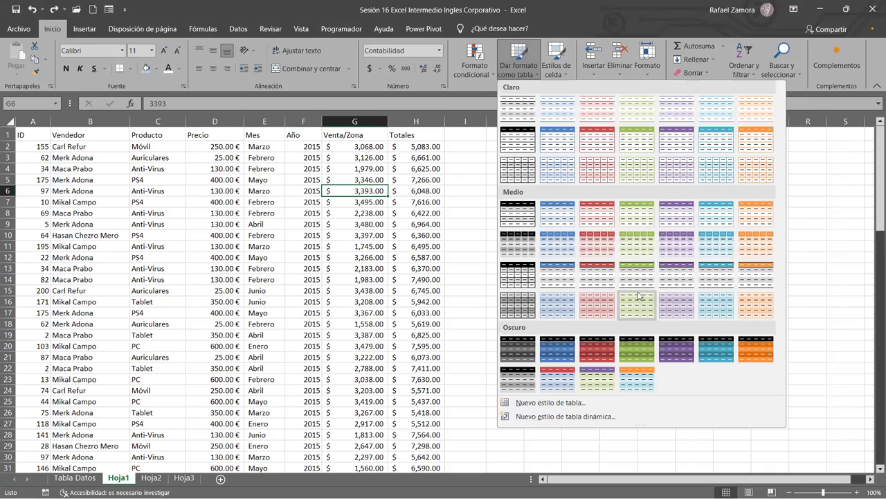
{"action": "right_click", "coordinate": [564, 376]}
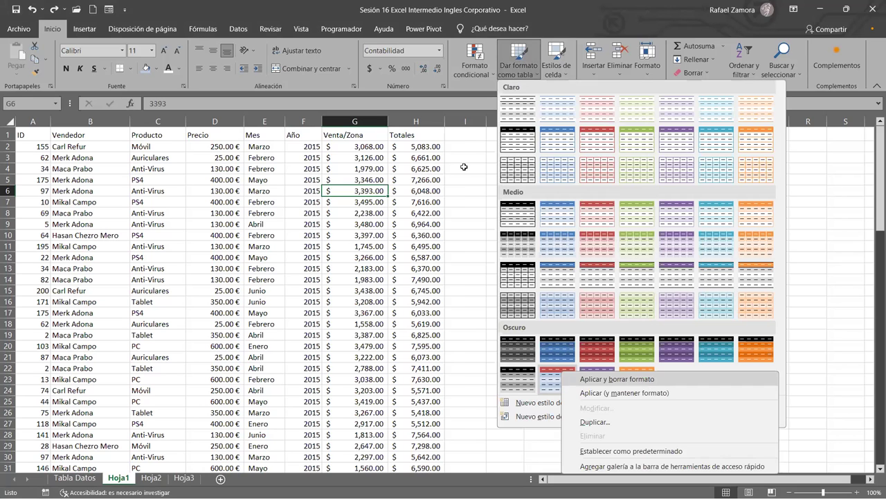
{"action": "left_click", "coordinate": [648, 381]}
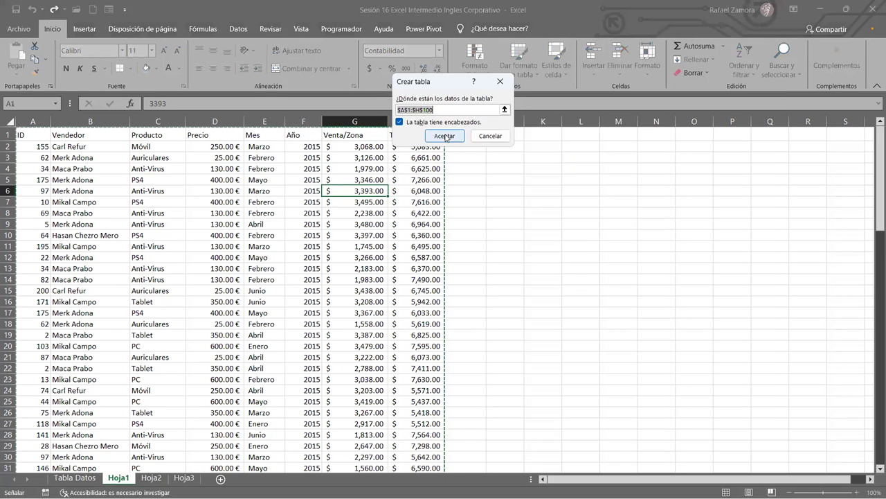
{"action": "left_click", "coordinate": [445, 136]}
{"action": "left_click", "coordinate": [424, 291]}
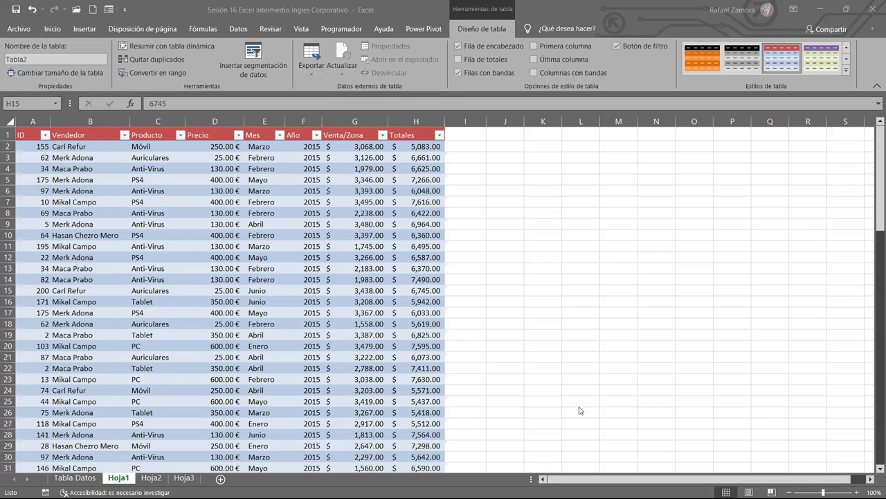
Step: Turn off Tabla2's header filter buttons with Ctrl+Shift+L, leaving the red banding
{"action": "left_click", "coordinate": [549, 242]}
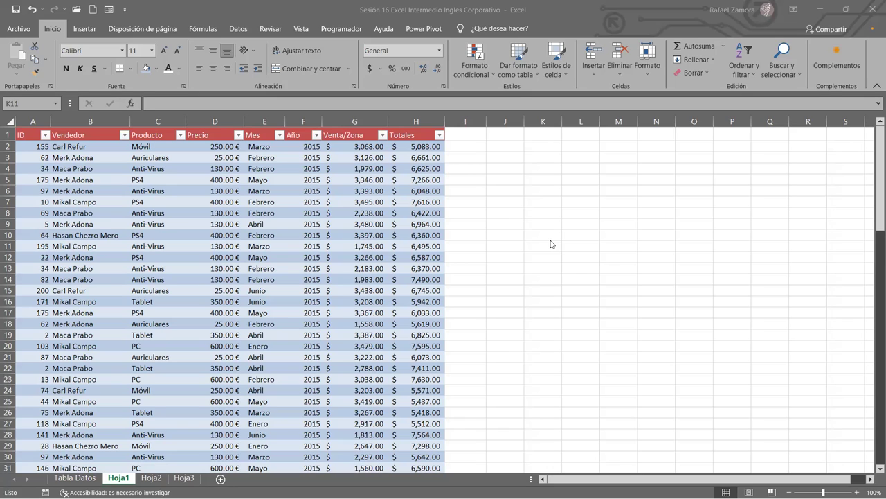
{"action": "left_click", "coordinate": [372, 258]}
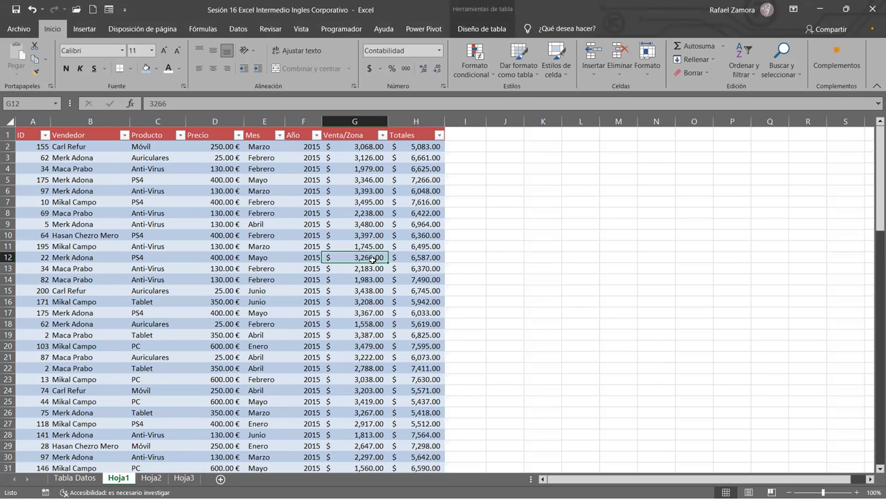
{"action": "left_click", "coordinate": [313, 232]}
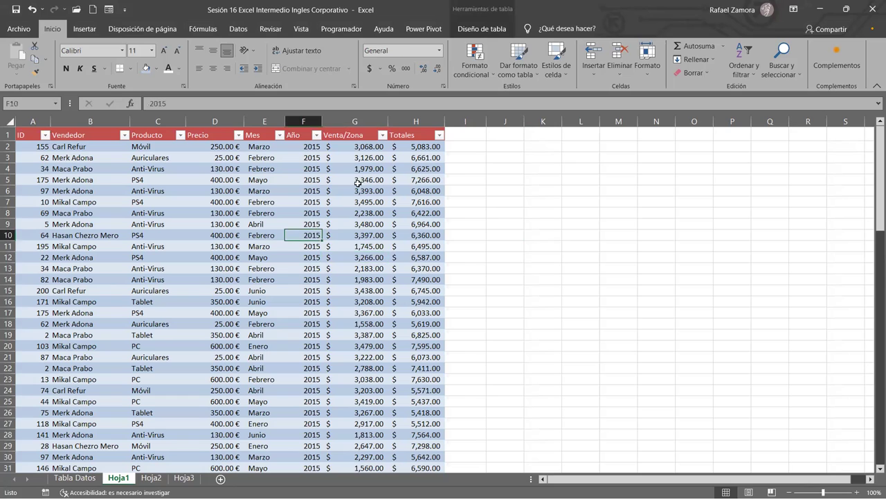
{"action": "left_click", "coordinate": [482, 29]}
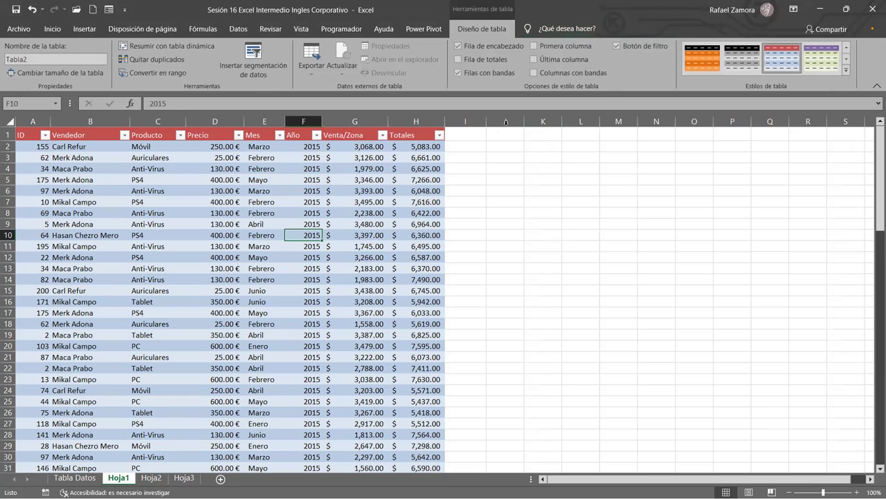
{"action": "left_click", "coordinate": [399, 210]}
{"action": "key", "text": "ctrl+shift+l"}
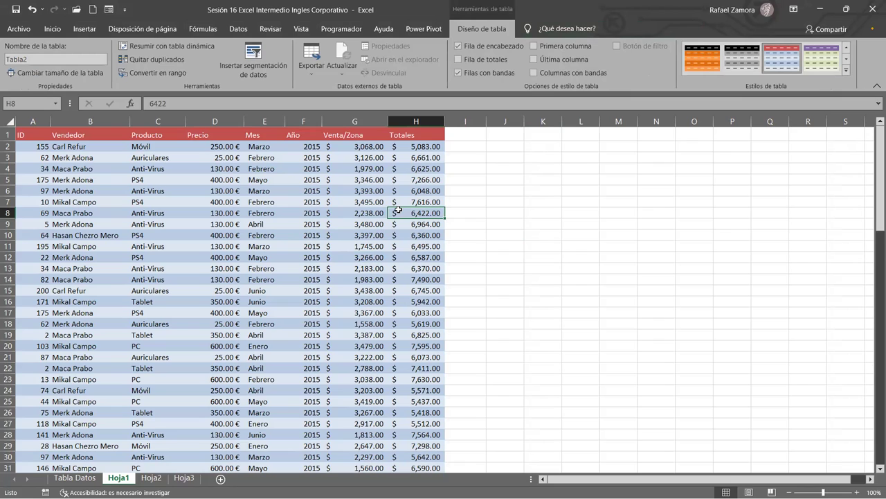
{"action": "key", "text": "ctrl+shift+l"}
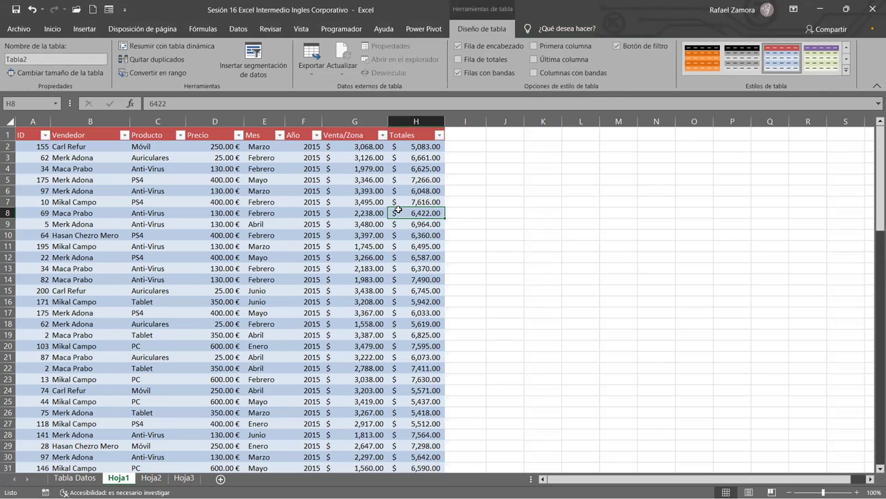
{"action": "key", "text": "ctrl+shift+l"}
{"action": "key", "text": "ctrl+shift+l"}
{"action": "key", "text": "ctrl+shift+l"}
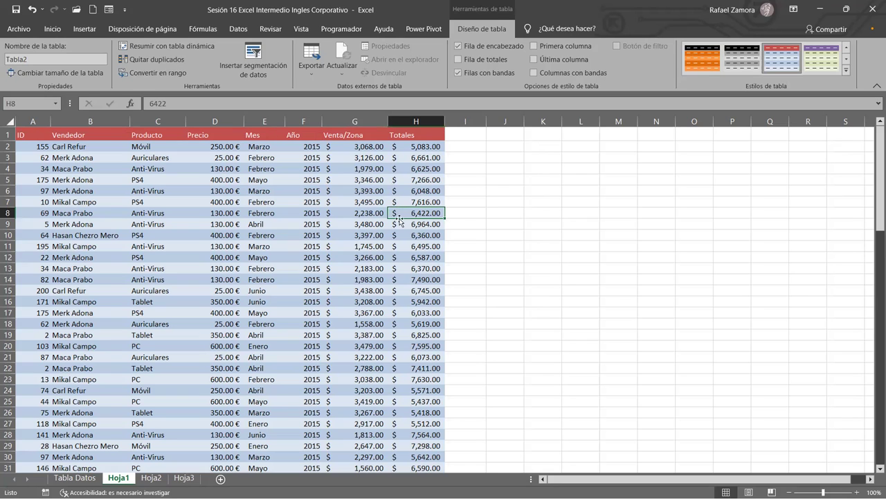
{"action": "left_click", "coordinate": [344, 318]}
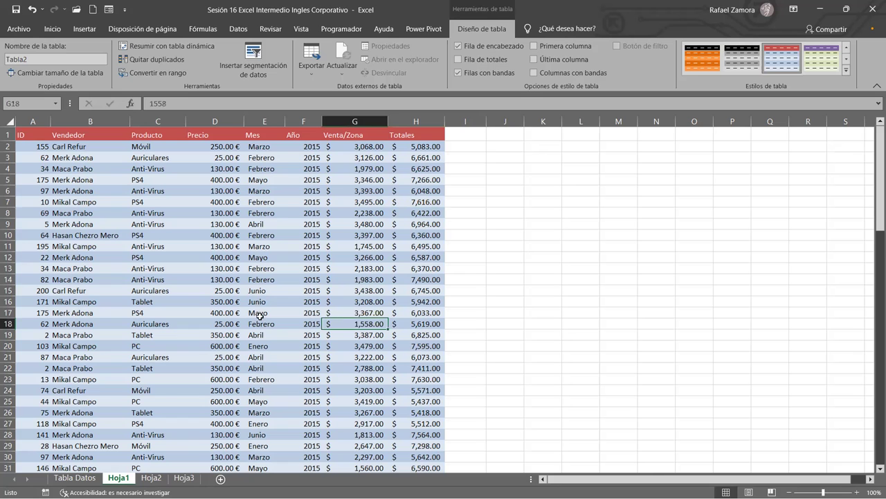
Step: Enter ID 150 in A101 and ID 300 in A102 below the table
{"action": "scroll", "coordinate": [260, 315], "scroll_direction": "down", "scroll_amount": 4}
{"action": "scroll", "coordinate": [260, 315], "scroll_direction": "down", "scroll_amount": 4}
{"action": "scroll", "coordinate": [260, 315], "scroll_direction": "down", "scroll_amount": 5}
{"action": "scroll", "coordinate": [261, 315], "scroll_direction": "down", "scroll_amount": 10}
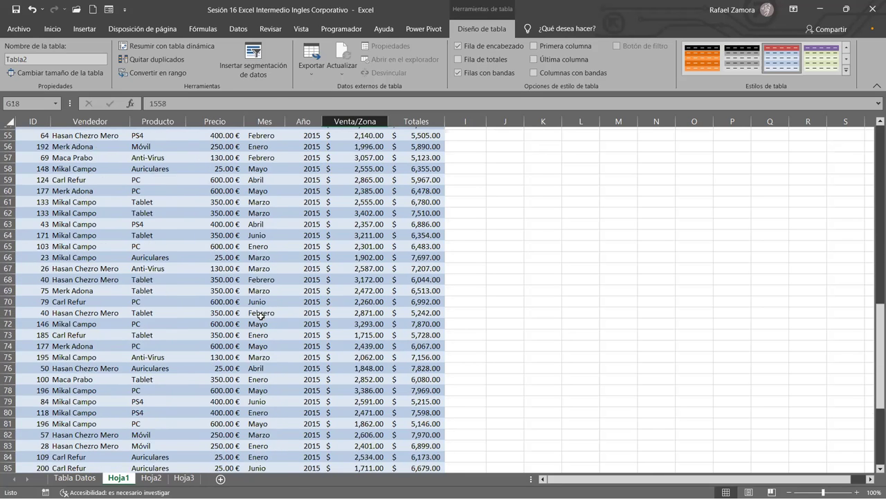
{"action": "scroll", "coordinate": [263, 315], "scroll_direction": "down", "scroll_amount": 10}
{"action": "scroll", "coordinate": [266, 315], "scroll_direction": "down", "scroll_amount": 2}
{"action": "scroll", "coordinate": [265, 315], "scroll_direction": "up", "scroll_amount": 4}
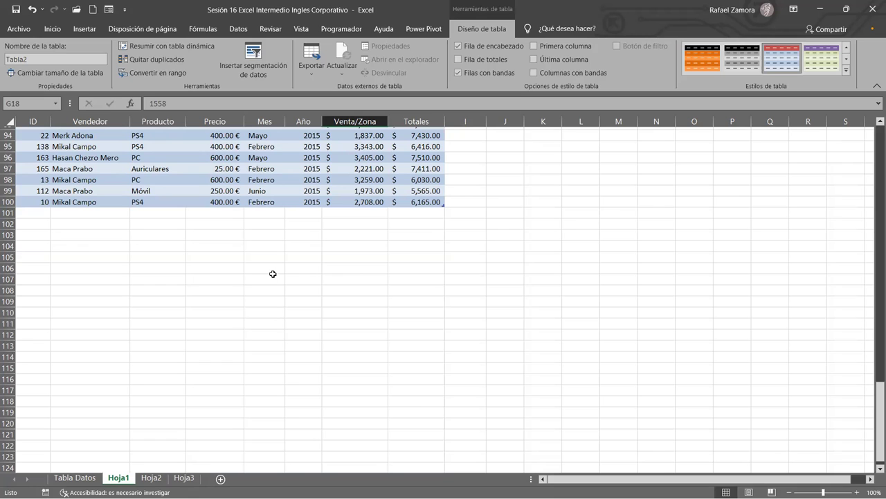
{"action": "left_click", "coordinate": [33, 214]}
{"action": "type", "text": "15"}
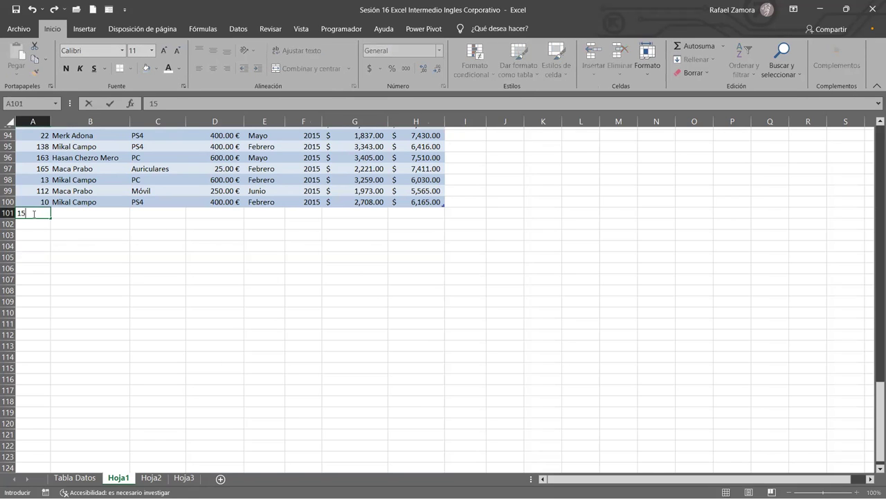
{"action": "type", "text": "0"}
{"action": "key", "text": "Return"}
{"action": "type", "text": "300"}
{"action": "key", "text": "Return"}
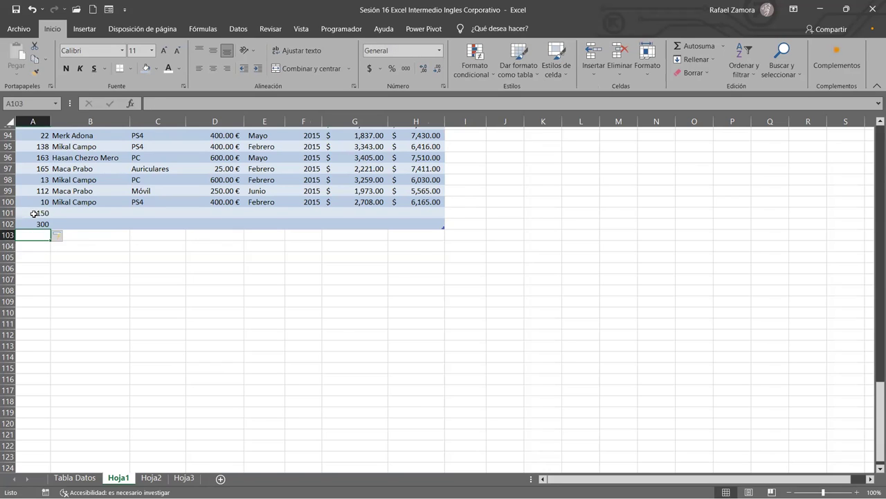
Step: Copy B97:H98 and paste it into B101 to complete the two new rows
{"action": "left_click", "coordinate": [95, 173]}
{"action": "left_click_drag", "start_coordinate": [95, 172], "coordinate": [419, 179]}
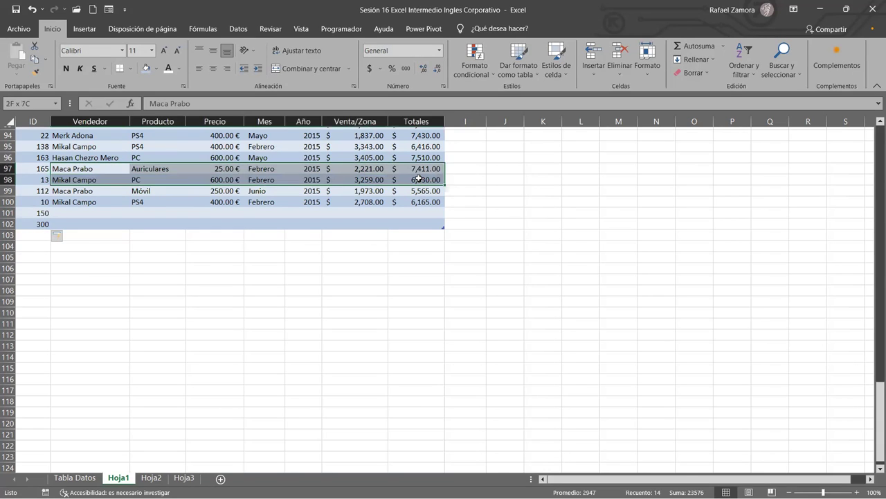
{"action": "key", "text": "ctrl+c"}
{"action": "left_click", "coordinate": [90, 213]}
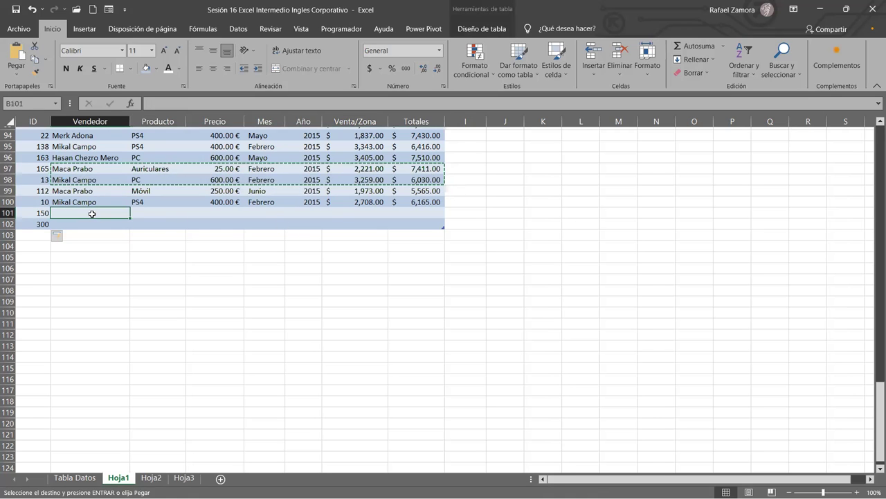
{"action": "key", "text": "ctrl+v"}
{"action": "left_click", "coordinate": [307, 333]}
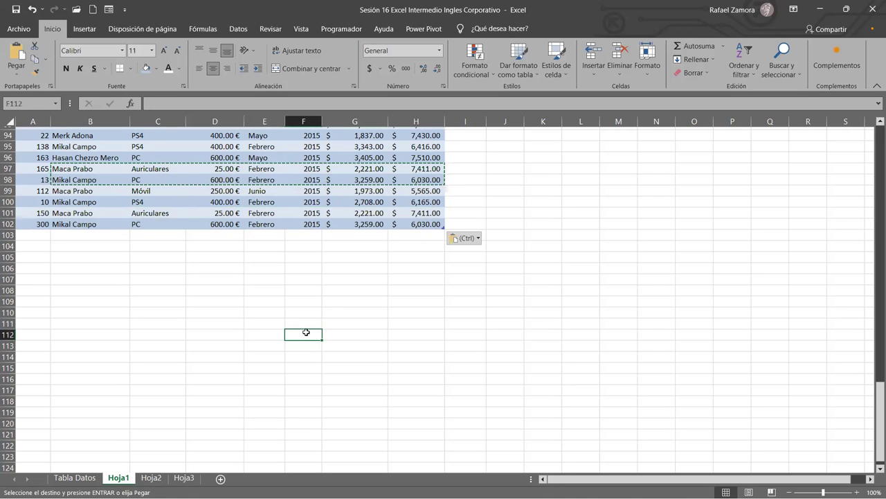
{"action": "key", "text": "Escape"}
{"action": "left_click", "coordinate": [370, 305]}
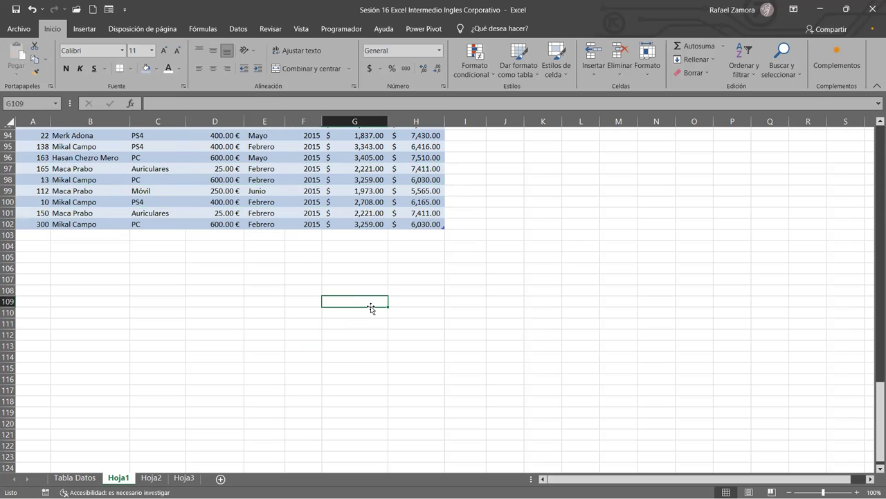
{"action": "scroll", "coordinate": [370, 308], "scroll_direction": "up", "scroll_amount": 5}
{"action": "scroll", "coordinate": [370, 309], "scroll_direction": "up", "scroll_amount": 8}
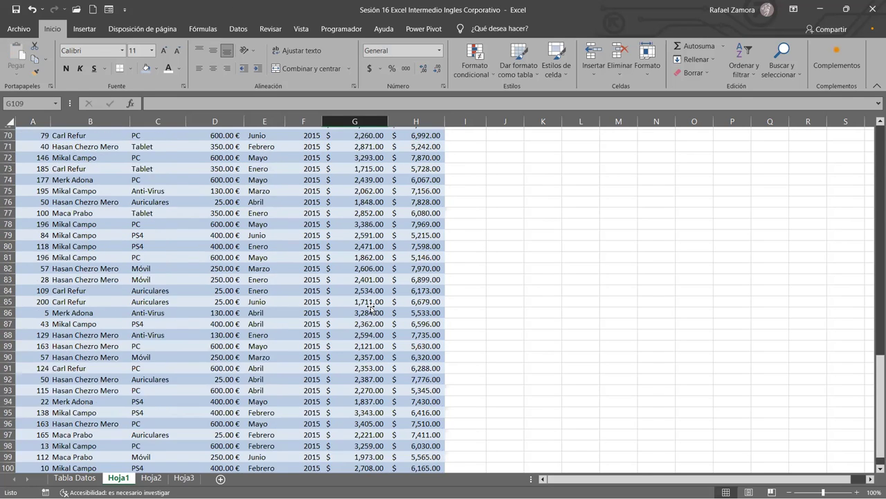
{"action": "scroll", "coordinate": [370, 308], "scroll_direction": "up", "scroll_amount": 7}
{"action": "scroll", "coordinate": [371, 308], "scroll_direction": "up", "scroll_amount": 10}
{"action": "scroll", "coordinate": [371, 308], "scroll_direction": "up", "scroll_amount": 3}
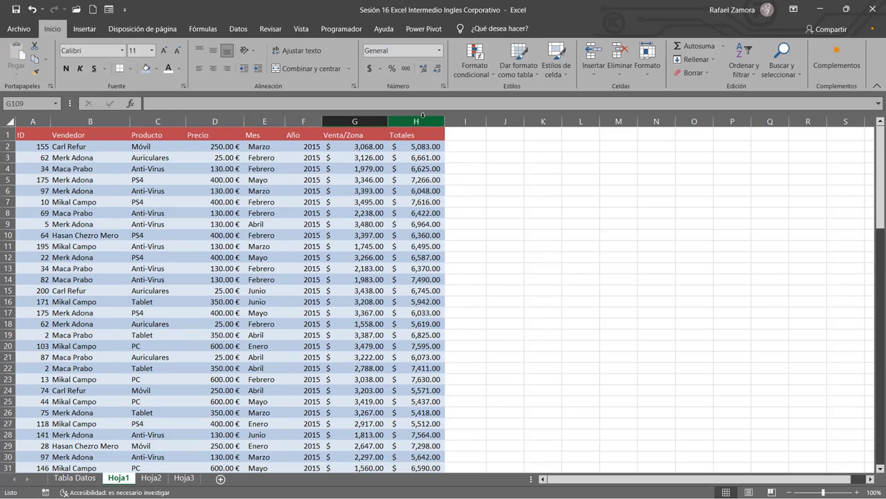
Step: Change the H1 header text from Totales to Sub Totales
{"action": "left_click", "coordinate": [401, 137]}
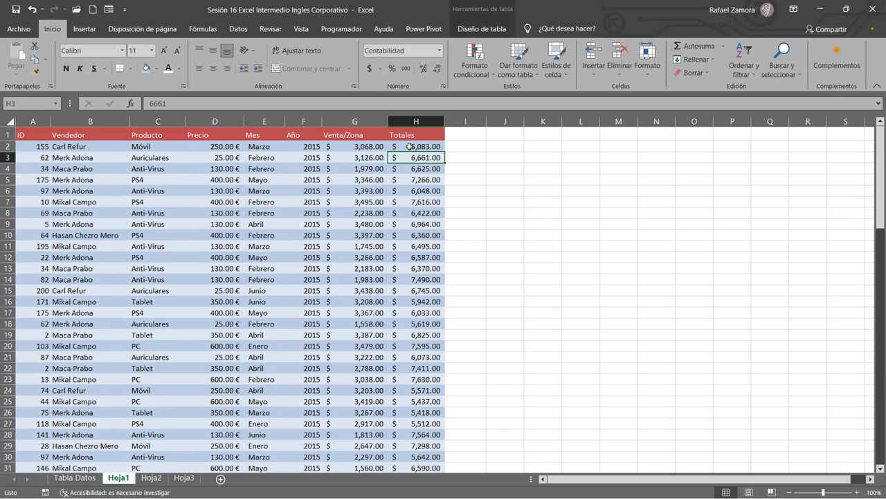
{"action": "double_click", "coordinate": [391, 136]}
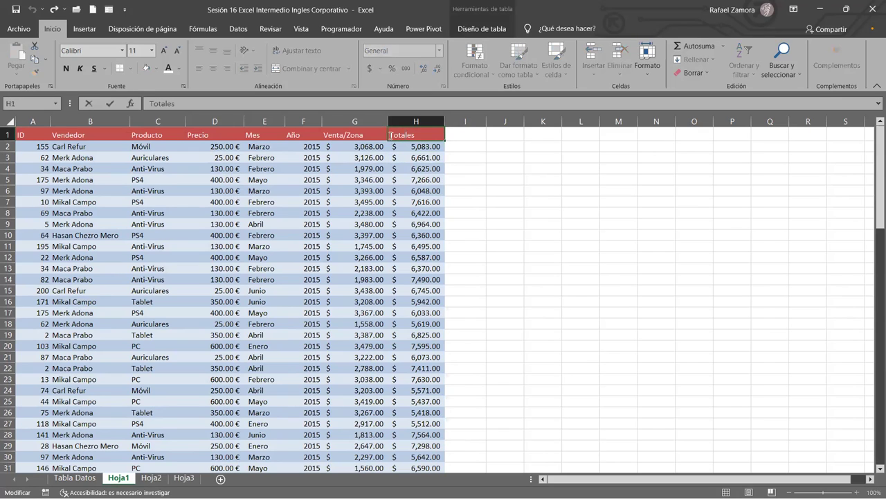
{"action": "type", "text": "Sub"}
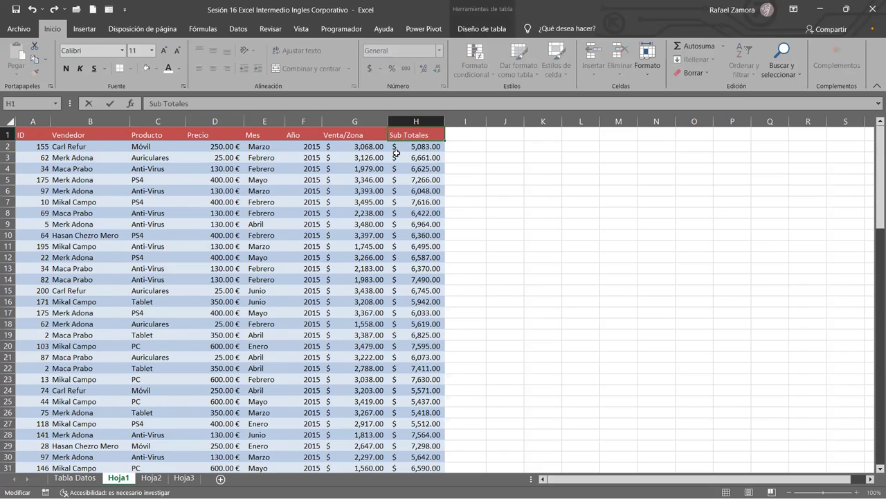
{"action": "key", "text": "Return"}
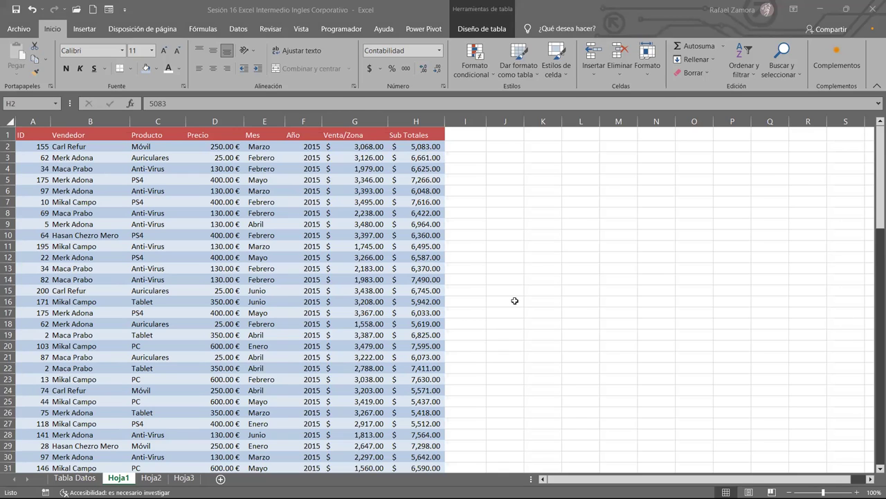
{"action": "left_click", "coordinate": [656, 235]}
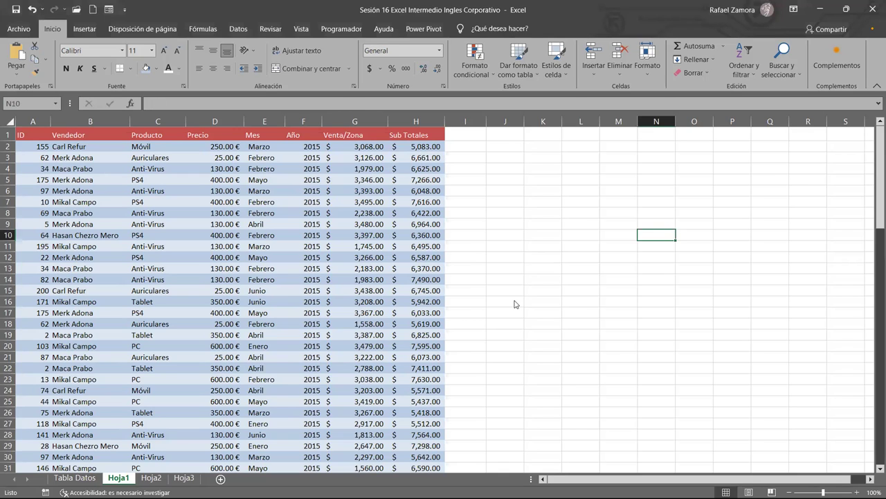
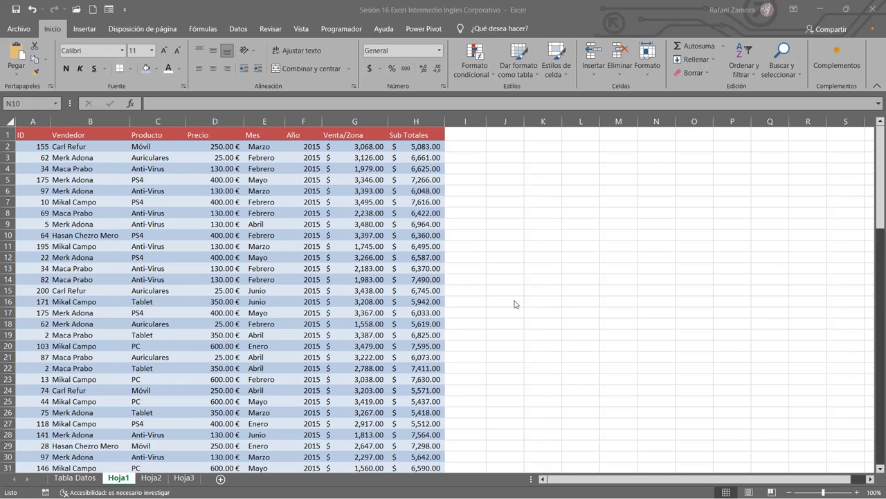
Step: Inspect the sales table by selecting rows 9, 11, 12 and cells B16 and B19
{"action": "left_click", "coordinate": [416, 246]}
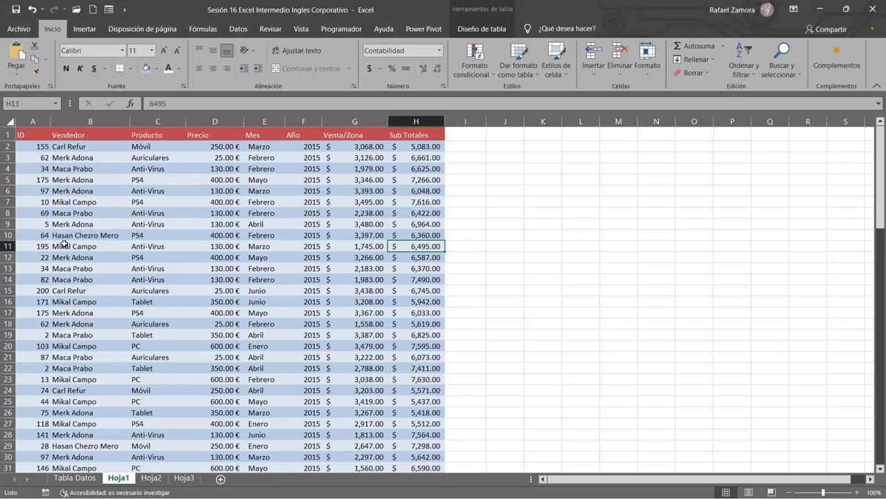
{"action": "left_click", "coordinate": [16, 257]}
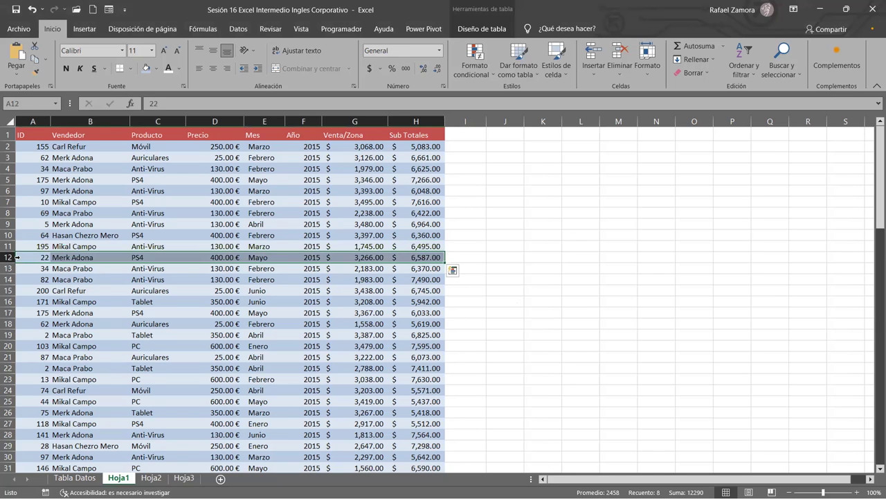
{"action": "left_click", "coordinate": [78, 336]}
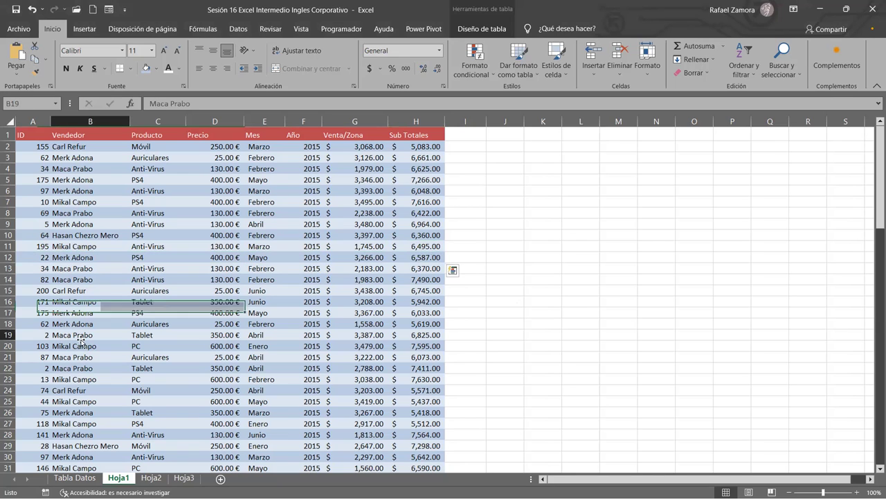
{"action": "left_click", "coordinate": [7, 246]}
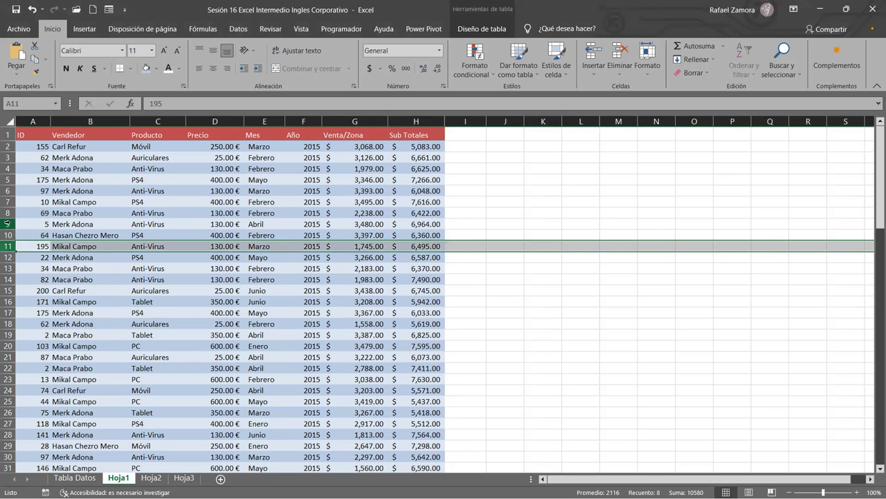
{"action": "left_click", "coordinate": [4, 221]}
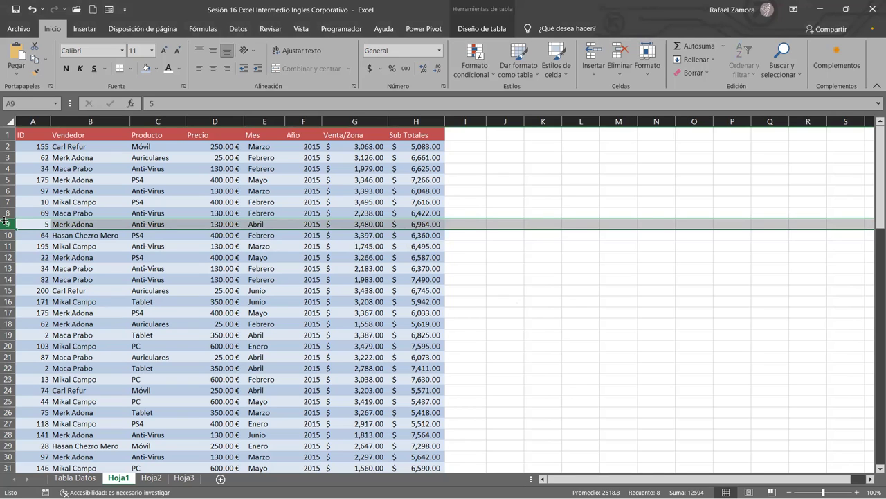
{"action": "left_click", "coordinate": [75, 304]}
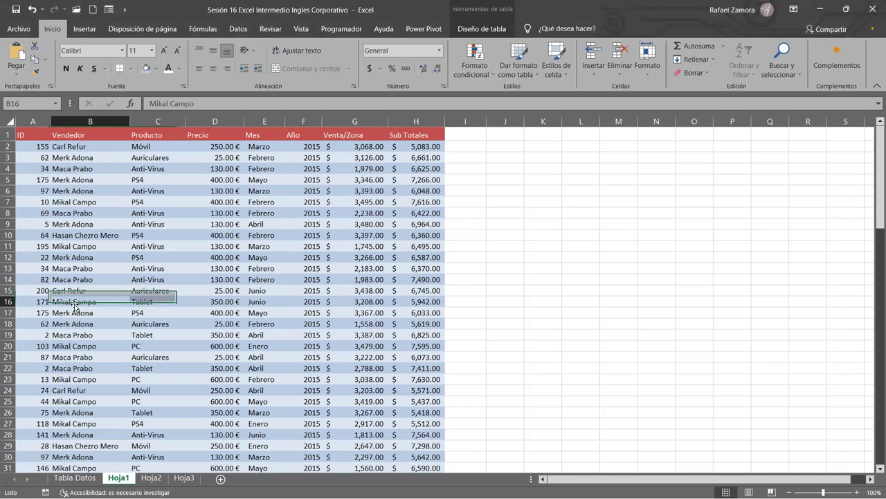
Step: Select row 15, test dropping it in place, and remove the red fill applied to it
{"action": "left_click", "coordinate": [19, 291]}
{"action": "left_click_drag", "start_coordinate": [18, 290], "coordinate": [19, 291]}
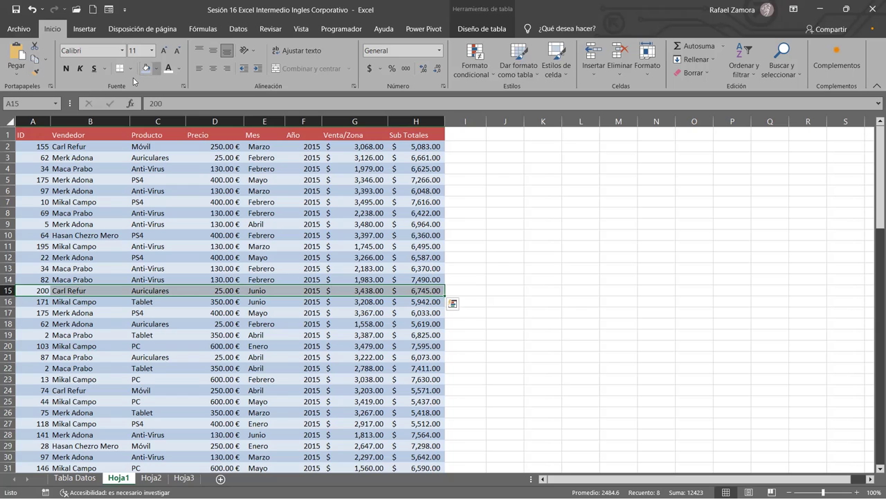
{"action": "left_click", "coordinate": [156, 67]}
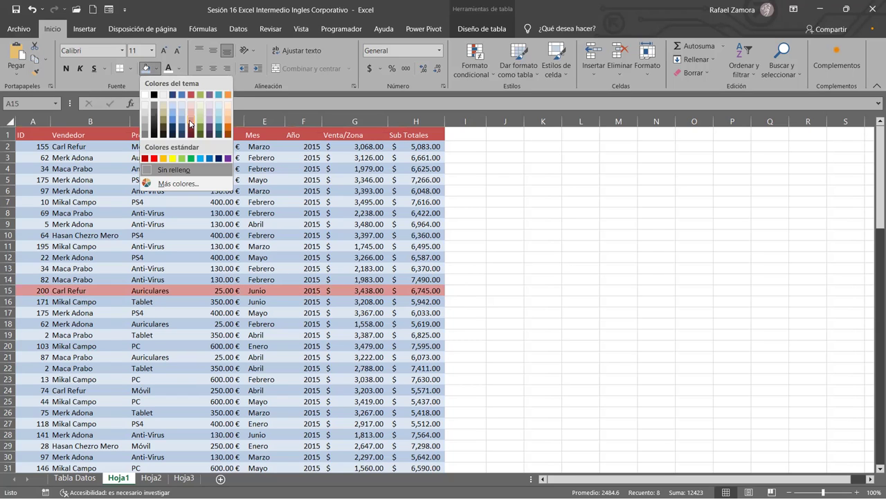
{"action": "left_click", "coordinate": [247, 345]}
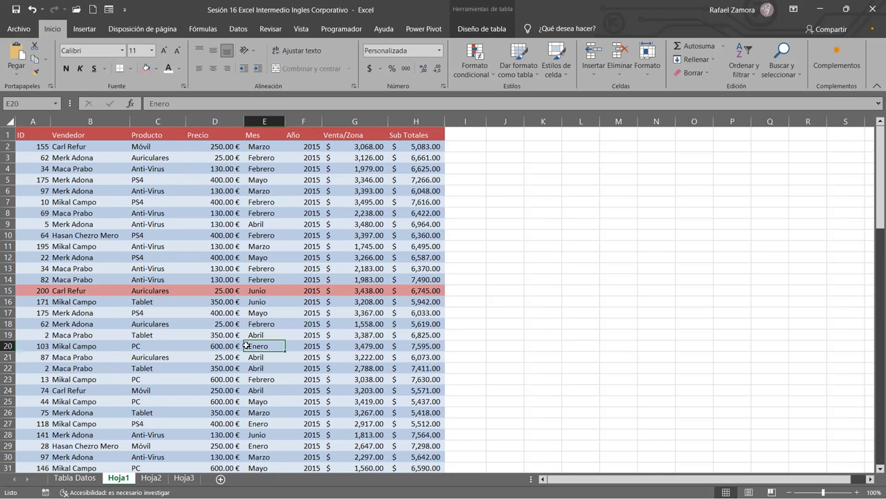
{"action": "key", "text": "ctrl+z"}
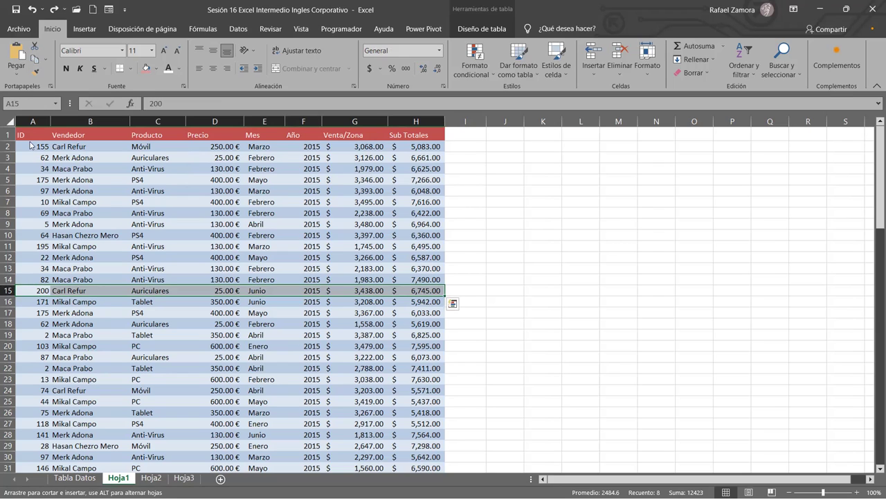
Step: Move the ID 200 record to row 2, undo it, then drag row 15 up to row 2 again
{"action": "left_click_drag", "start_coordinate": [31, 145], "coordinate": [31, 146]}
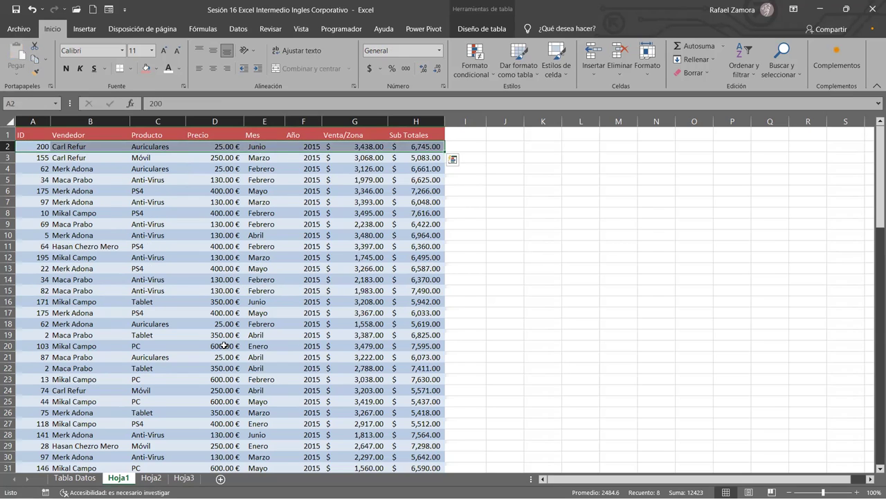
{"action": "key", "text": "ctrl+z"}
{"action": "left_click", "coordinate": [126, 371]}
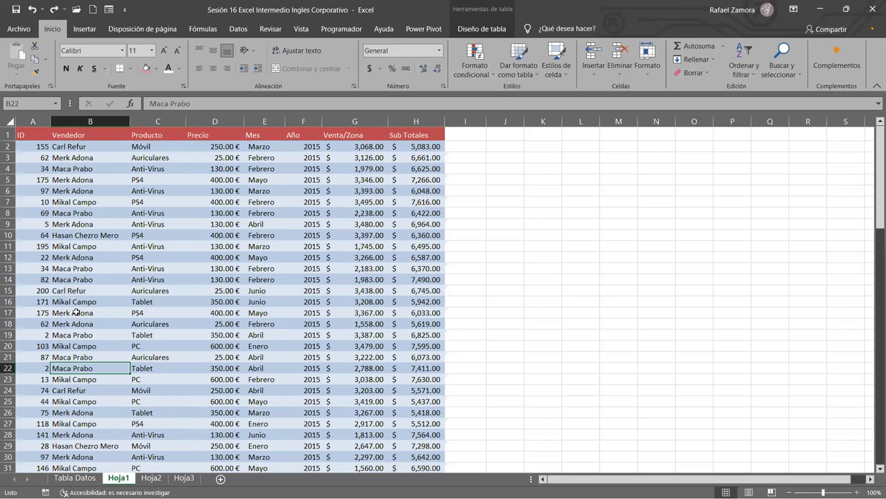
{"action": "left_click", "coordinate": [27, 290]}
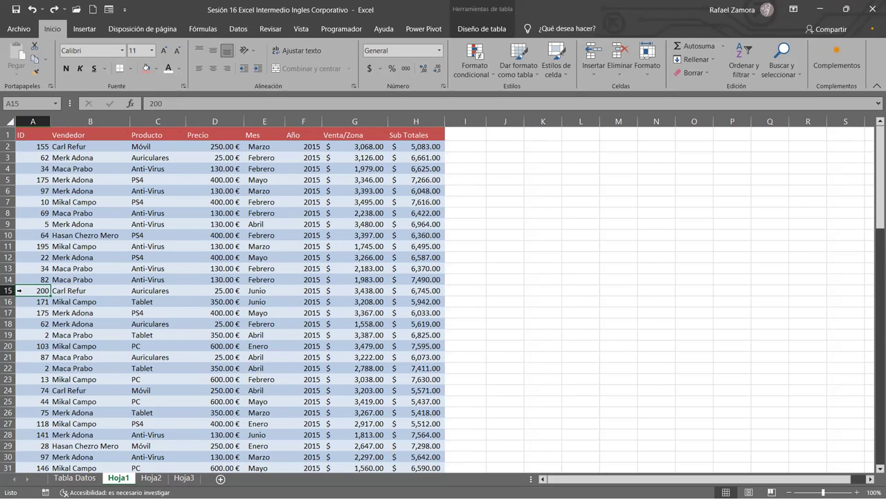
{"action": "left_click", "coordinate": [20, 290]}
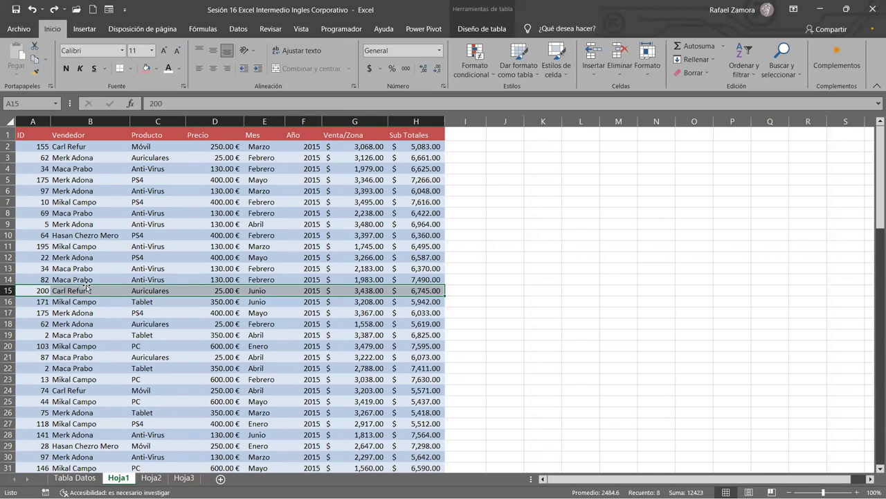
{"action": "left_click_drag", "start_coordinate": [101, 286], "coordinate": [103, 289]}
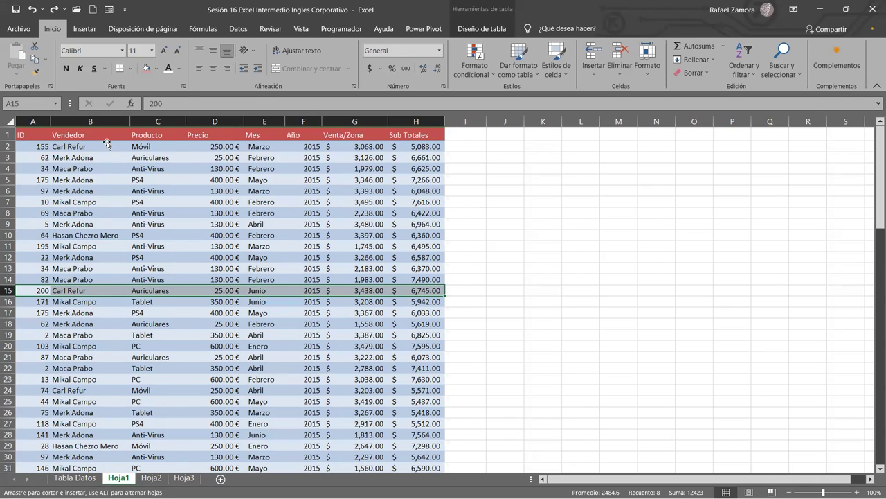
{"action": "left_click_drag", "start_coordinate": [107, 148], "coordinate": [108, 143]}
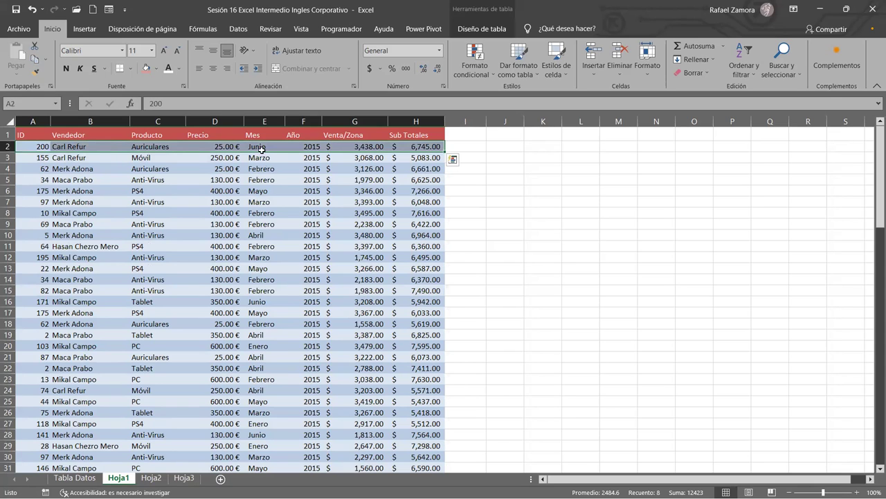
Step: Drag the Año values onto the Mes column, then undo the overwrite
{"action": "left_click", "coordinate": [302, 126]}
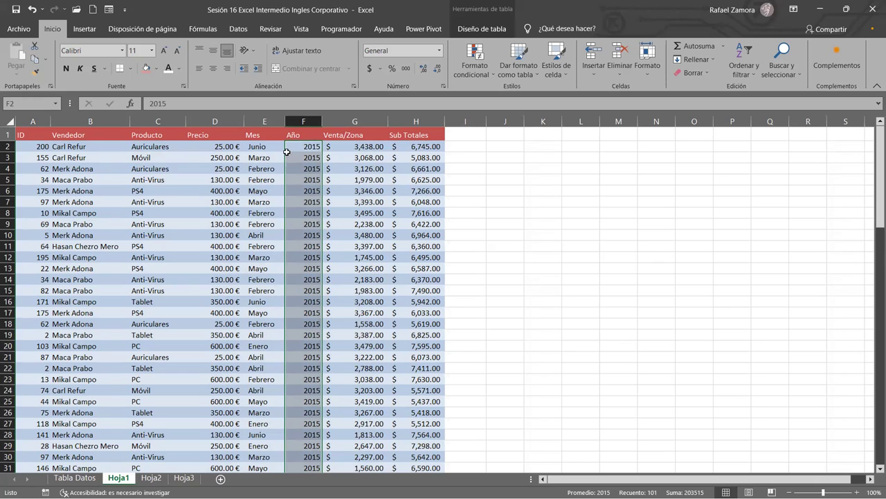
{"action": "left_click_drag", "start_coordinate": [284, 153], "coordinate": [262, 161]}
{"action": "key", "text": "Return"}
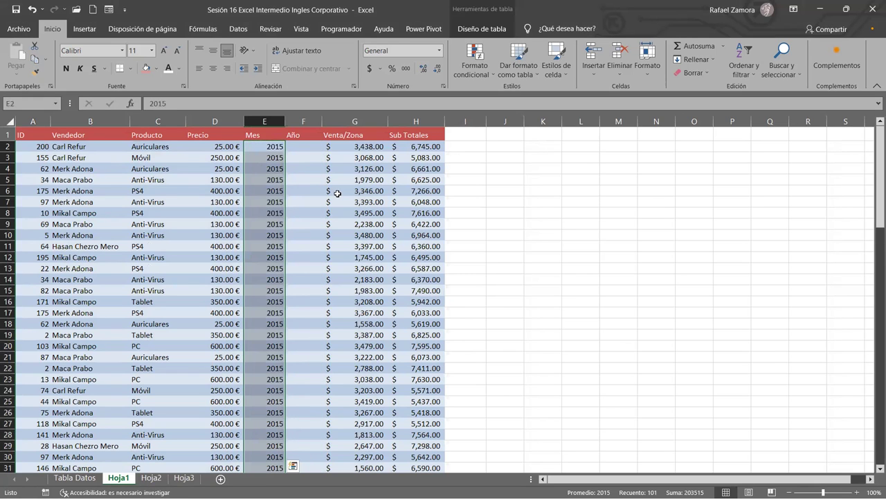
{"action": "key", "text": "ctrl+z"}
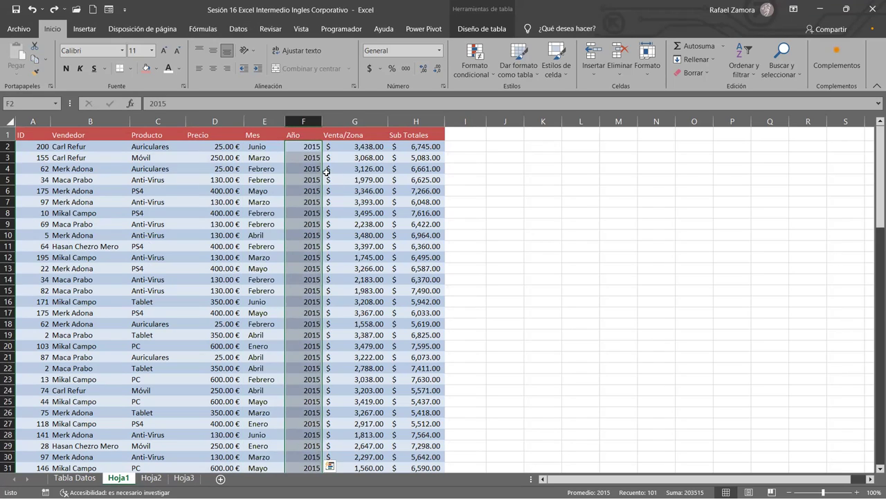
Step: Move the whole Año column, header included, in front of the Mes column
{"action": "left_click", "coordinate": [321, 134]}
{"action": "left_click_drag", "start_coordinate": [322, 136], "coordinate": [323, 139]}
{"action": "left_click_drag", "start_coordinate": [260, 141], "coordinate": [260, 141]}
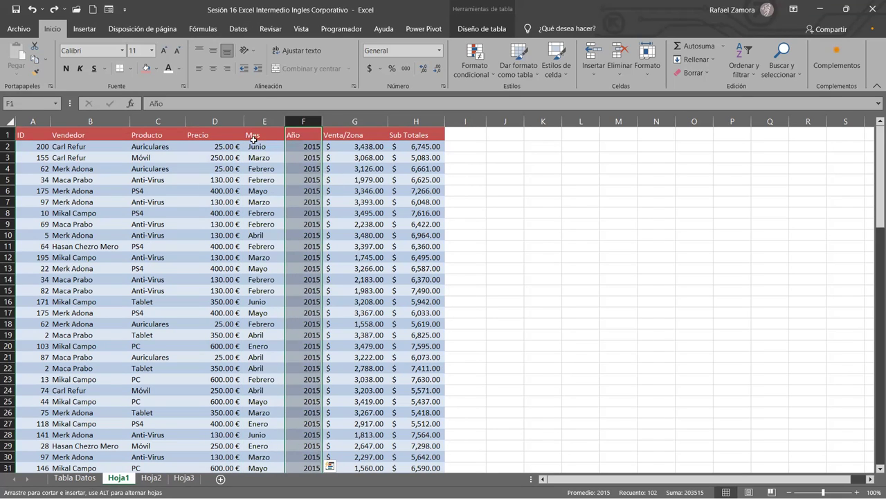
{"action": "left_click", "coordinate": [364, 201]}
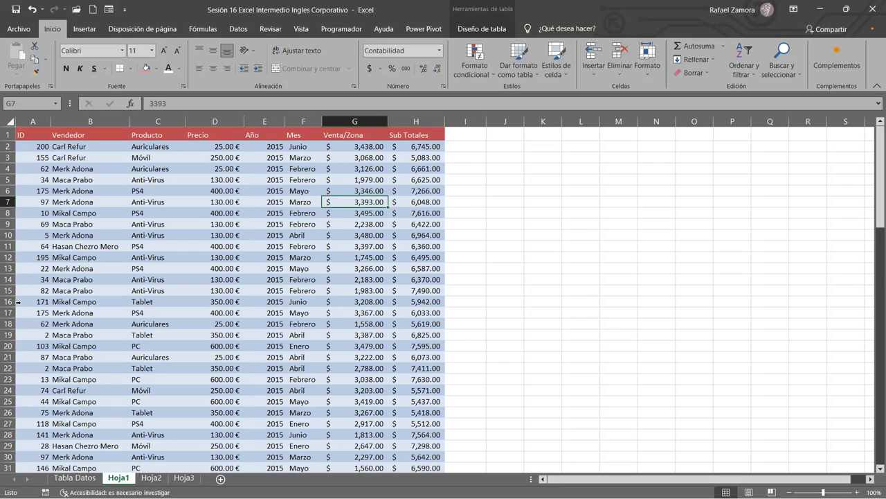
{"action": "left_click", "coordinate": [18, 301]}
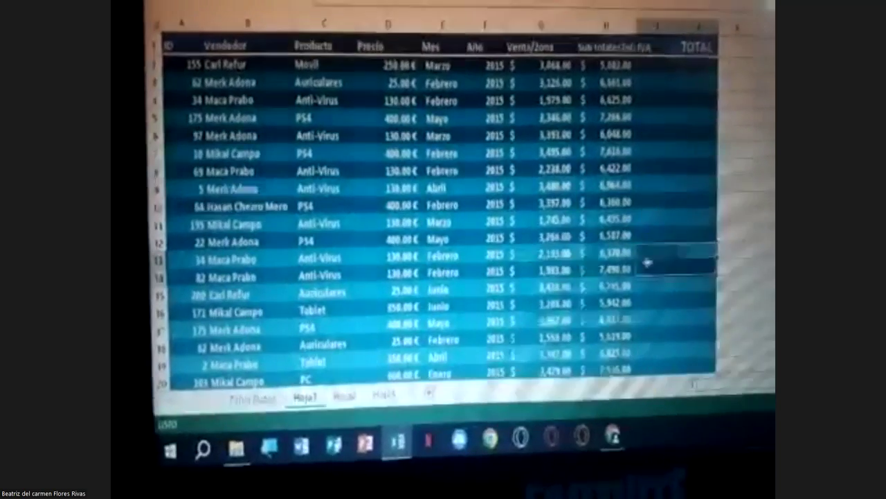
{"action": "left_click_drag", "start_coordinate": [689, 236], "coordinate": [456, 291]}
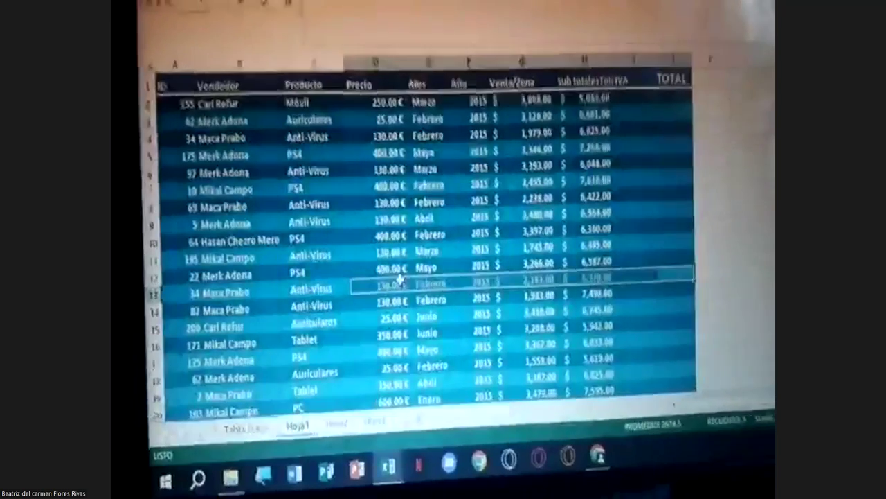
{"action": "mouse_move", "coordinate": [456, 291]}
{"action": "left_mouse_down"}
{"action": "mouse_move", "coordinate": [194, 300]}
{"action": "mouse_move", "coordinate": [168, 314]}
{"action": "left_mouse_up"}
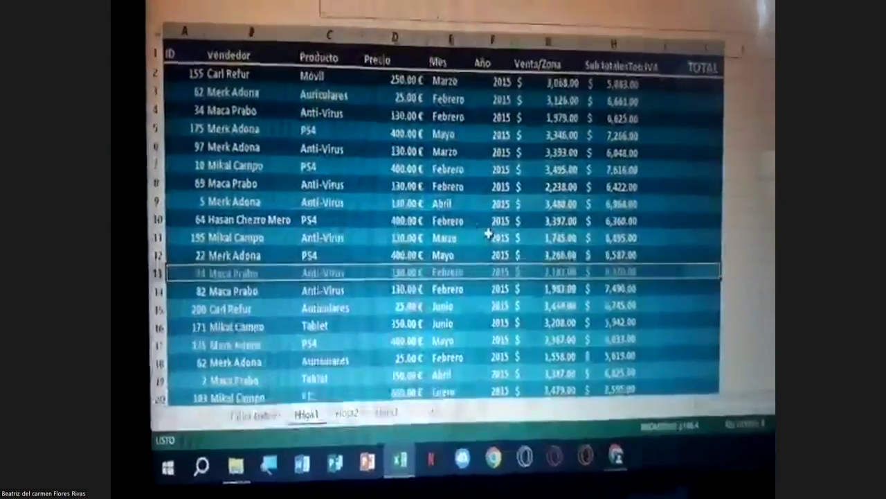
{"action": "double_click", "coordinate": [488, 235]}
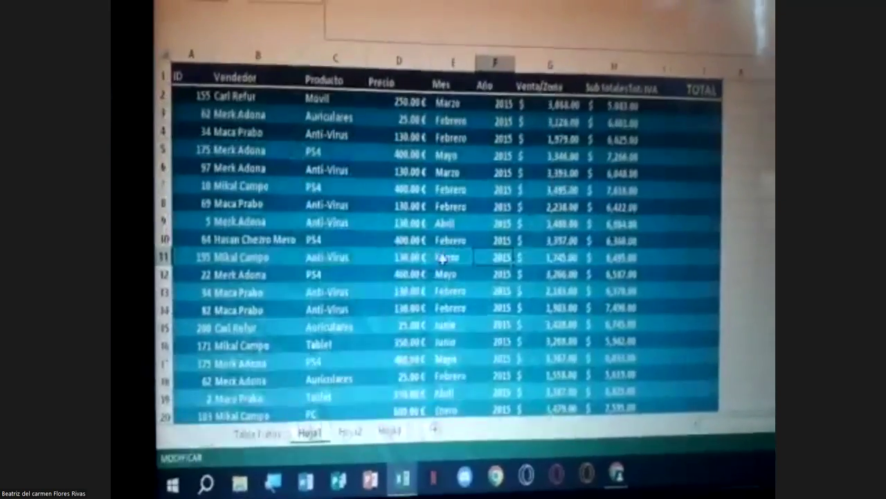
{"action": "left_click", "coordinate": [447, 258]}
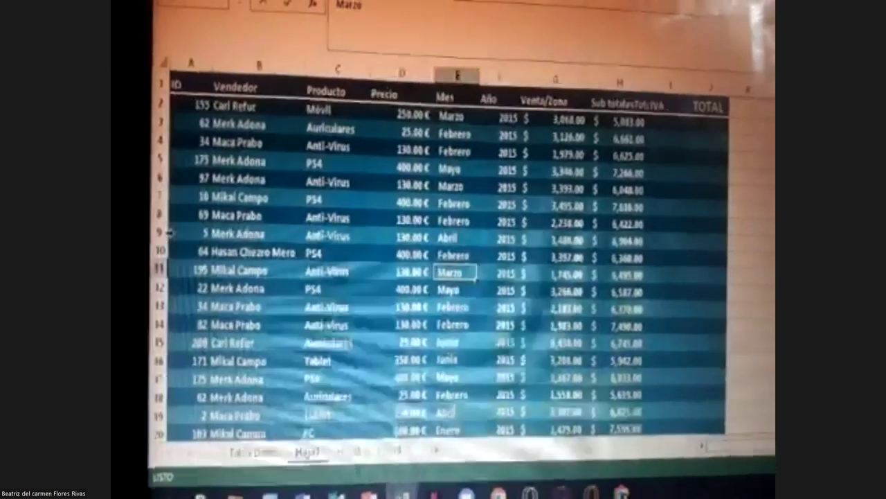
{"action": "left_click", "coordinate": [166, 229]}
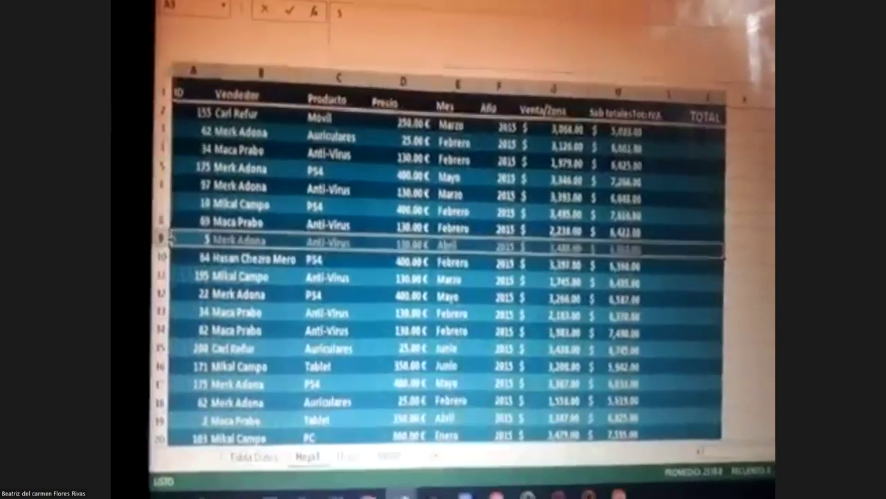
Step: Select row 9 for the ID 5 sale, copy it, and drag it up to row 3
{"action": "left_click_drag", "start_coordinate": [171, 241], "coordinate": [178, 220]}
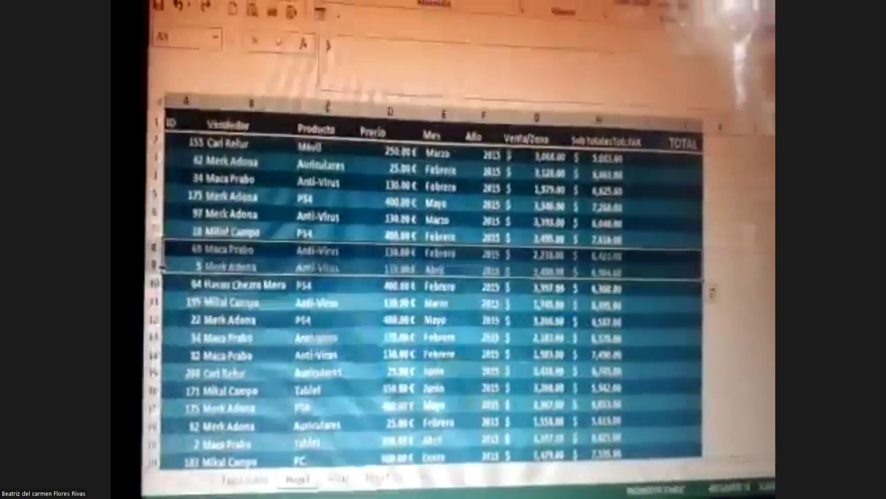
{"action": "left_click", "coordinate": [162, 266]}
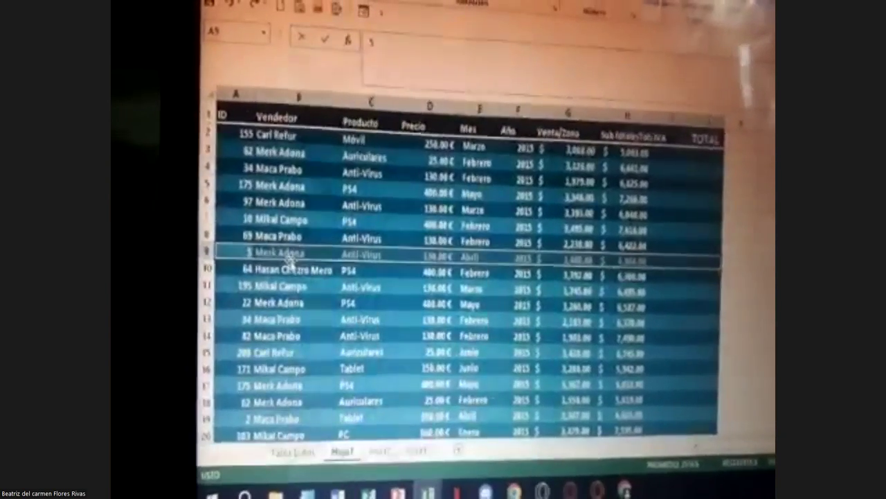
{"action": "key", "text": "ctrl+c"}
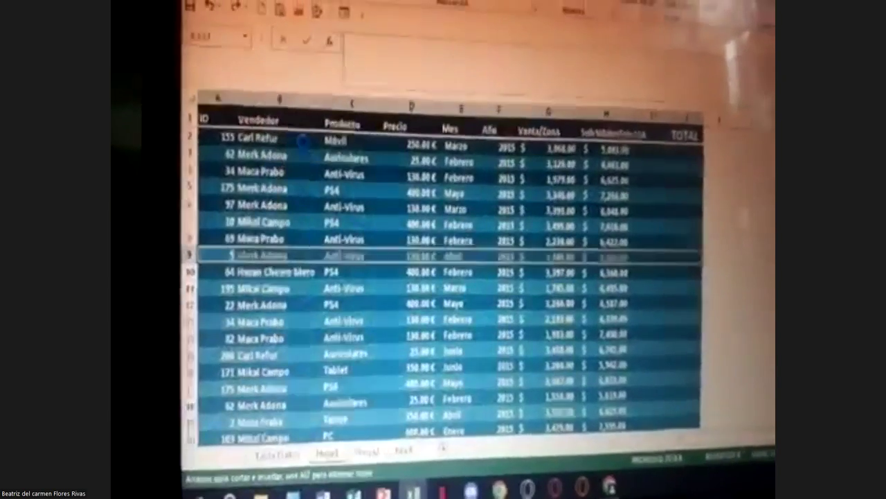
{"action": "left_click_drag", "start_coordinate": [308, 140], "coordinate": [305, 143]}
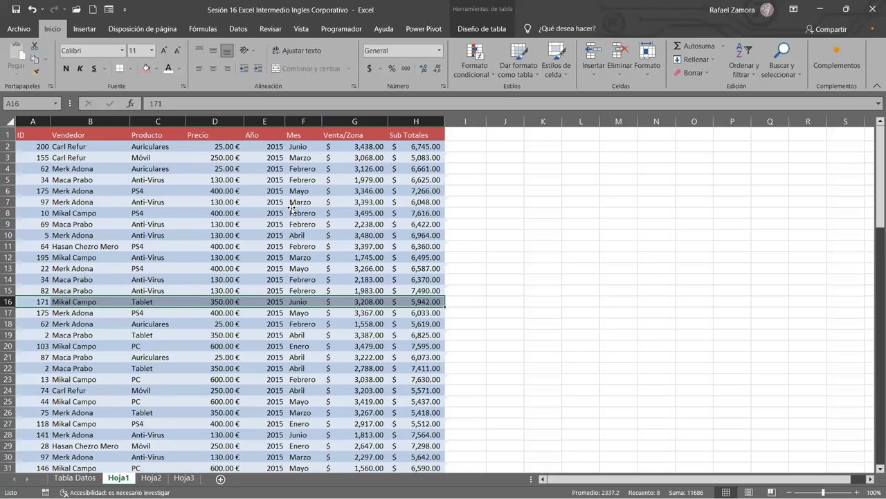
Step: From a Precio cell, press Ctrl+A twice to select all table data plus the header row
{"action": "left_click", "coordinate": [305, 200]}
{"action": "scroll", "coordinate": [346, 242], "scroll_direction": "down", "scroll_amount": 4}
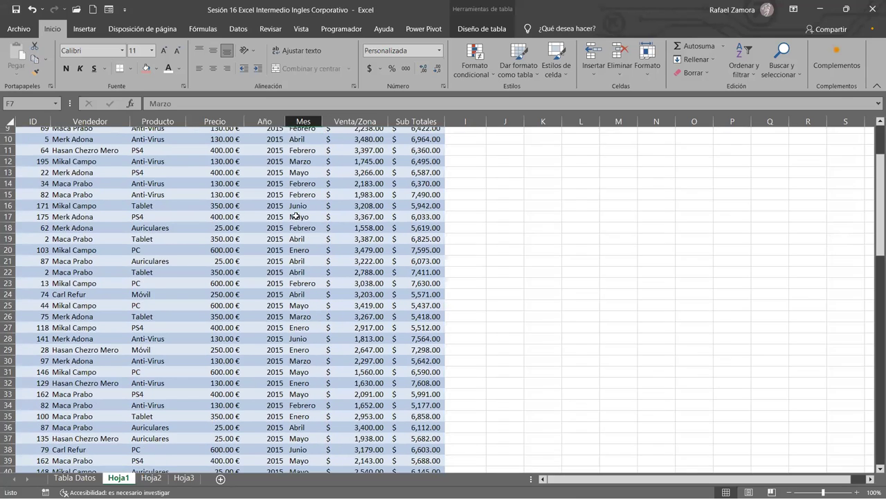
{"action": "scroll", "coordinate": [397, 272], "scroll_direction": "down", "scroll_amount": 4}
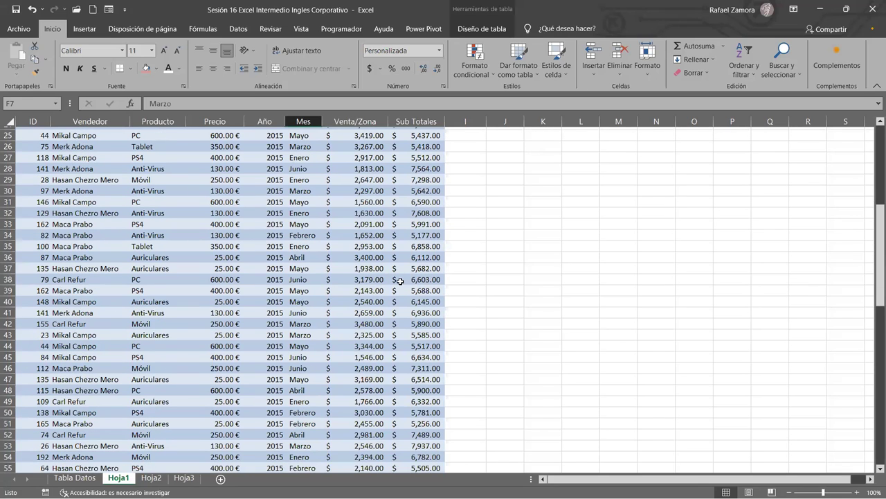
{"action": "scroll", "coordinate": [400, 280], "scroll_direction": "down", "scroll_amount": 3}
{"action": "scroll", "coordinate": [345, 263], "scroll_direction": "down", "scroll_amount": 3}
{"action": "scroll", "coordinate": [343, 267], "scroll_direction": "down", "scroll_amount": 2}
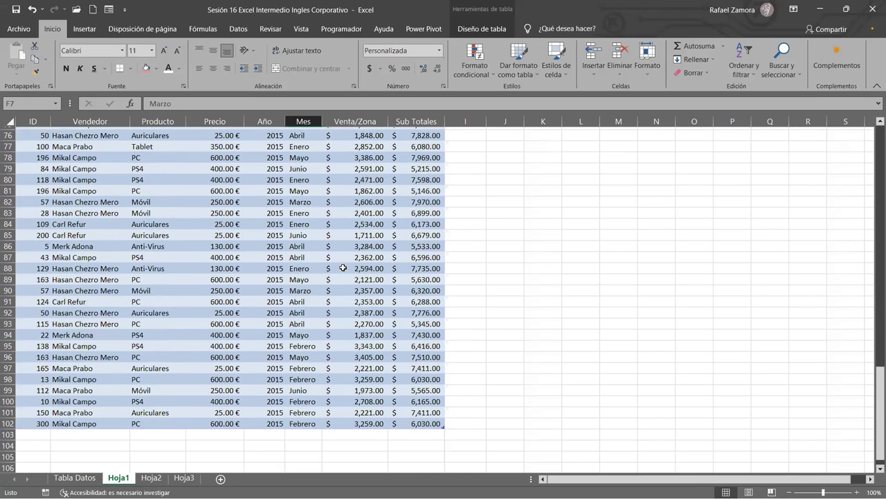
{"action": "scroll", "coordinate": [342, 268], "scroll_direction": "down", "scroll_amount": 2}
{"action": "scroll", "coordinate": [343, 268], "scroll_direction": "up", "scroll_amount": 15}
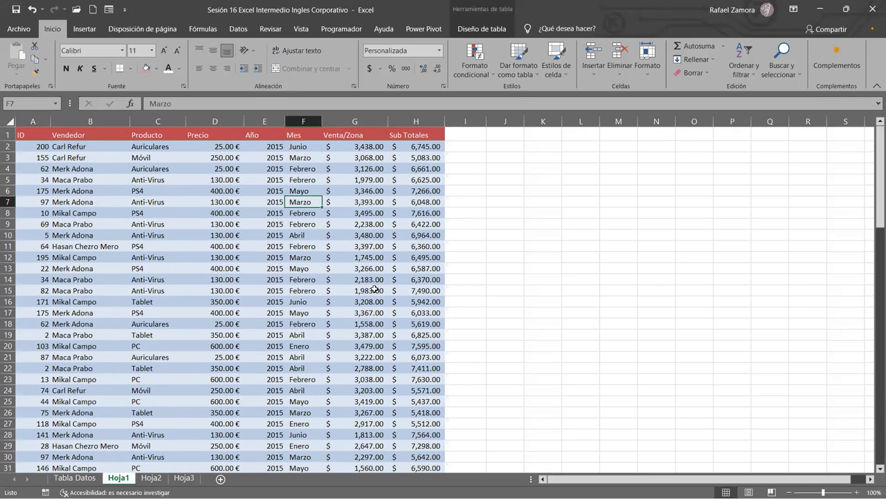
{"action": "left_click", "coordinate": [238, 244]}
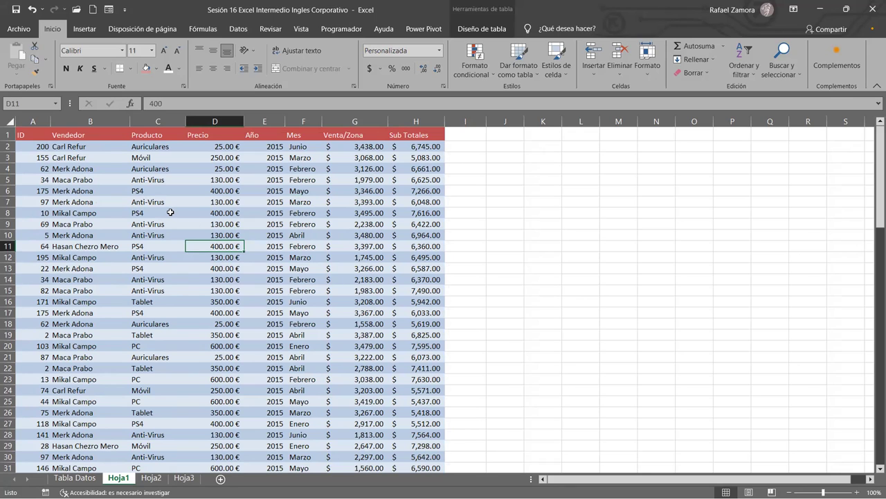
{"action": "key", "text": "ctrl+a"}
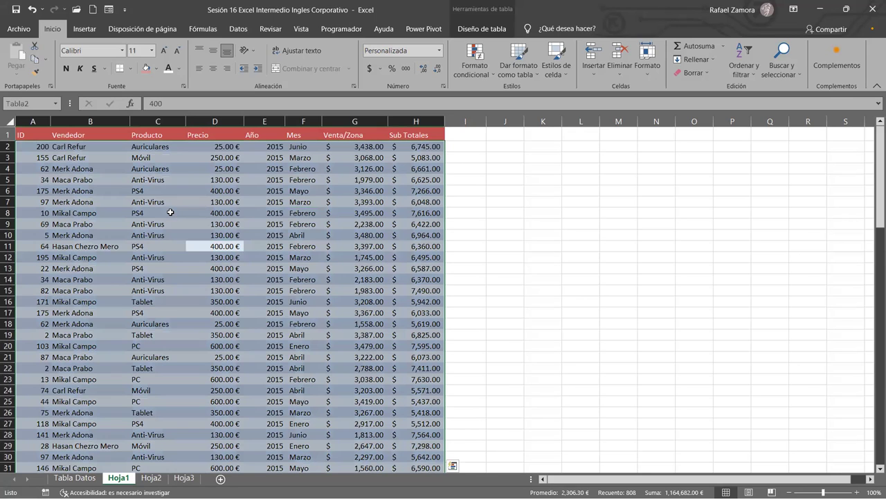
{"action": "key", "text": "ctrl+a"}
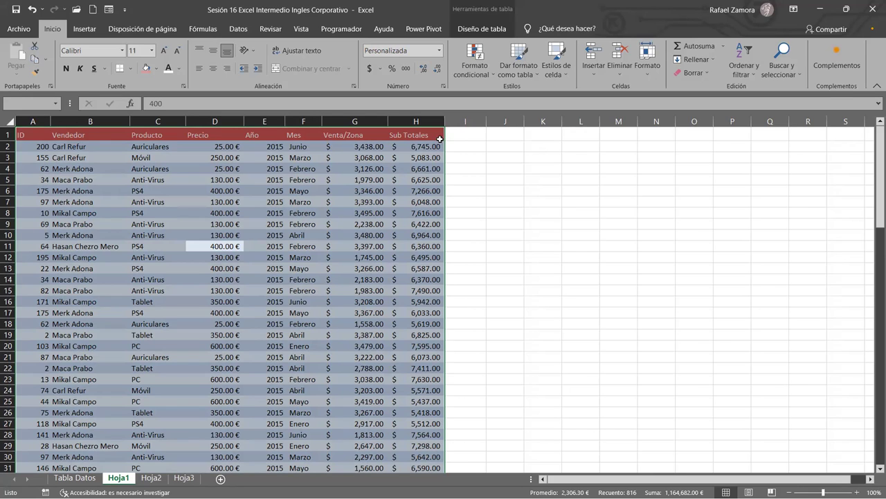
Step: Move the table to start at cell I3, replacing existing cells, and widen columns O and P
{"action": "left_click_drag", "start_coordinate": [445, 148], "coordinate": [446, 150]}
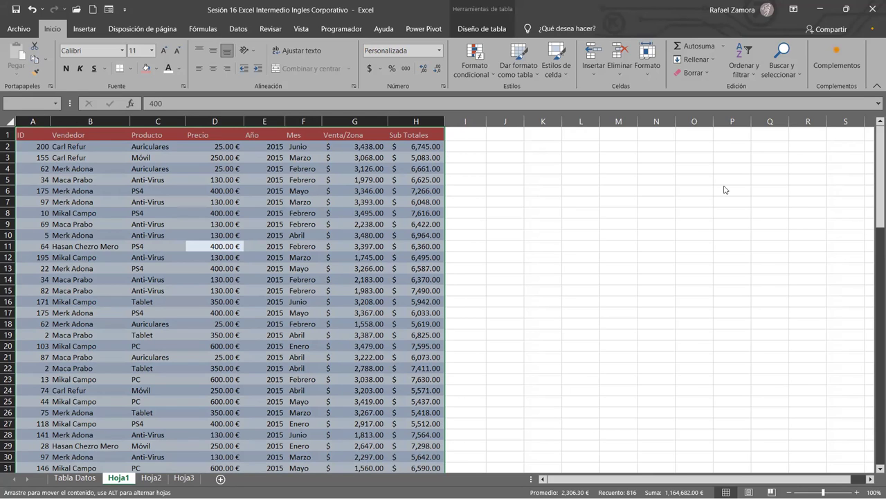
{"action": "left_click_drag", "start_coordinate": [732, 179], "coordinate": [732, 180]}
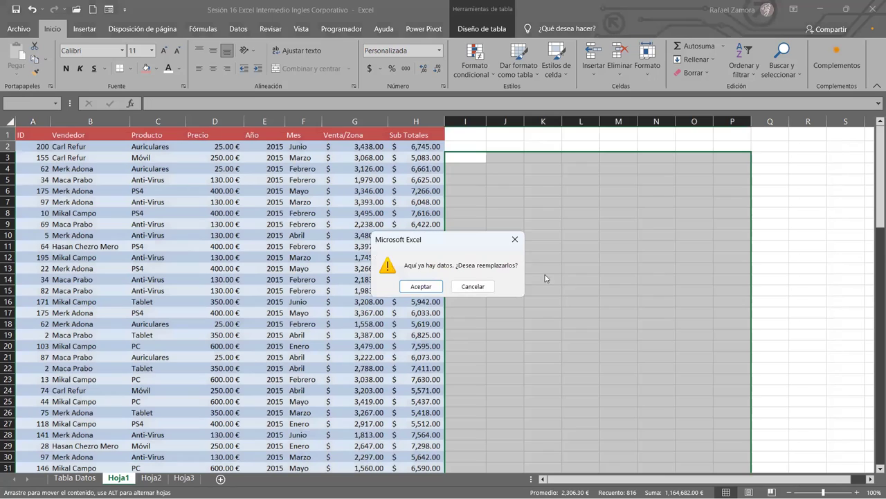
{"action": "left_click", "coordinate": [421, 286]}
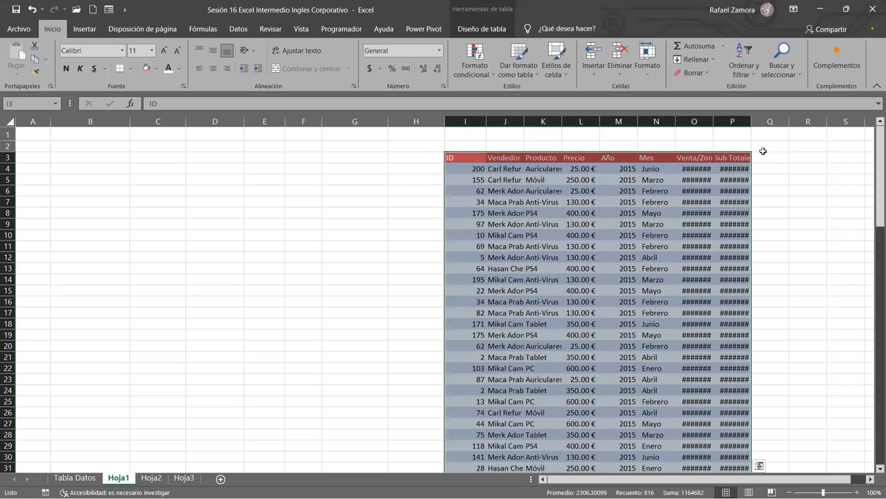
{"action": "double_click", "coordinate": [714, 119]}
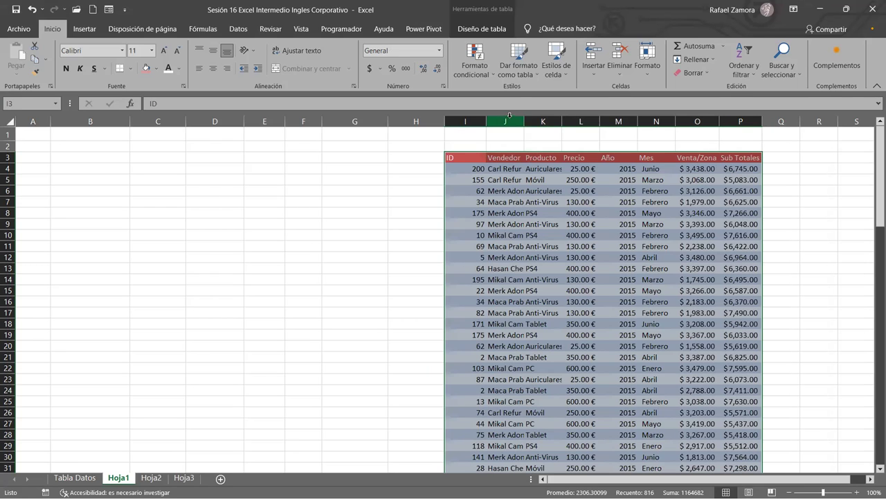
Step: Undo the header edit and the move so the table returns to A1
{"action": "type", "text": "z"}
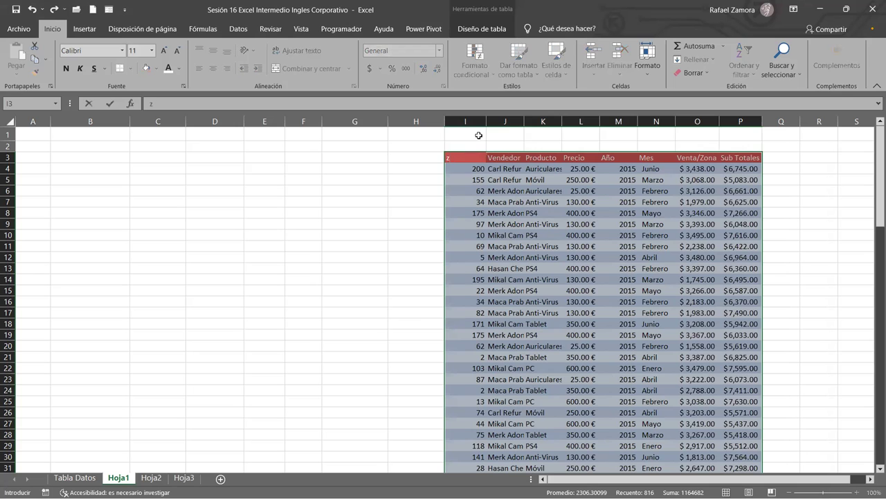
{"action": "left_click", "coordinate": [327, 182]}
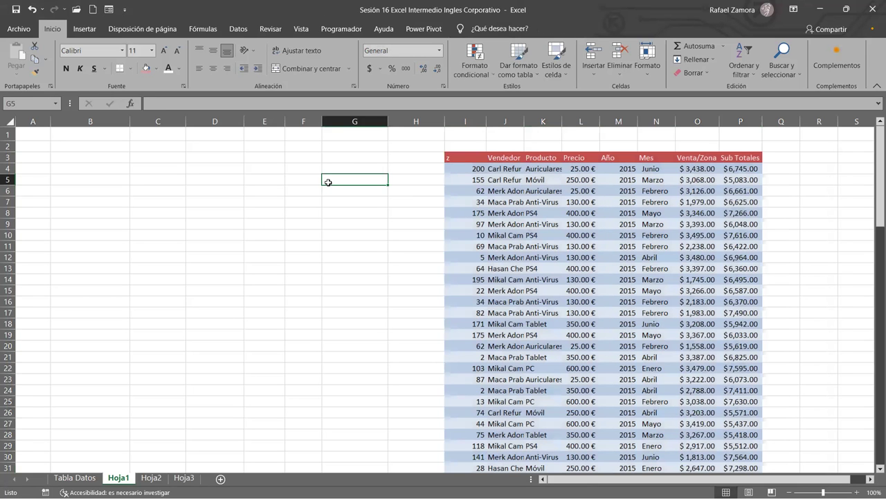
{"action": "key", "text": "ctrl+z"}
{"action": "key", "text": "ctrl+z"}
{"action": "left_click", "coordinate": [566, 259]}
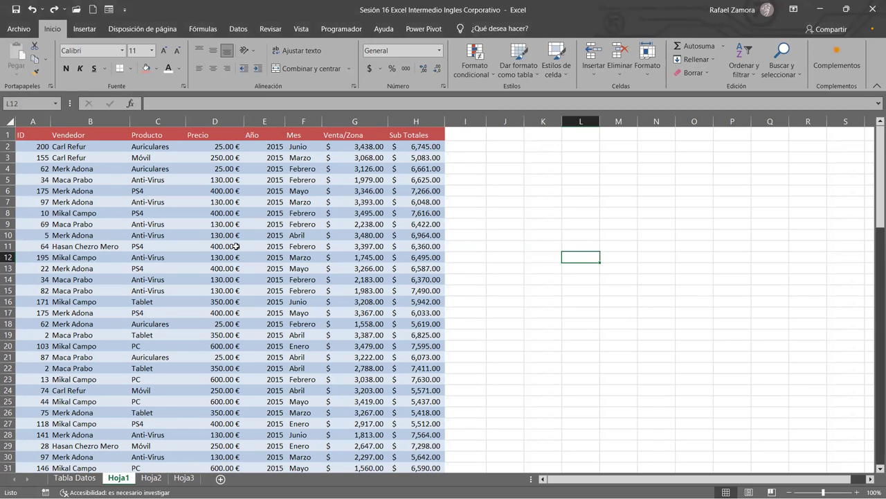
{"action": "left_click", "coordinate": [146, 205]}
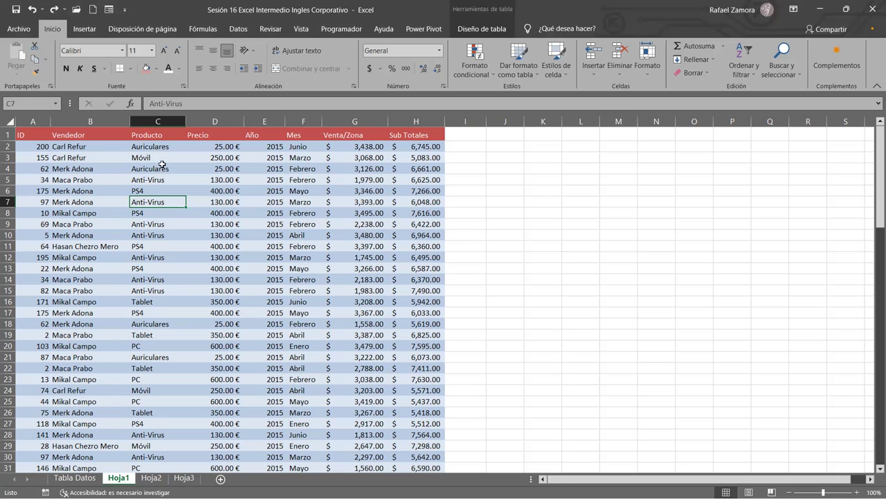
Step: Use Diseño de tabla > Convertir en rango and confirm Sí to turn the table into a range
{"action": "left_click", "coordinate": [500, 31]}
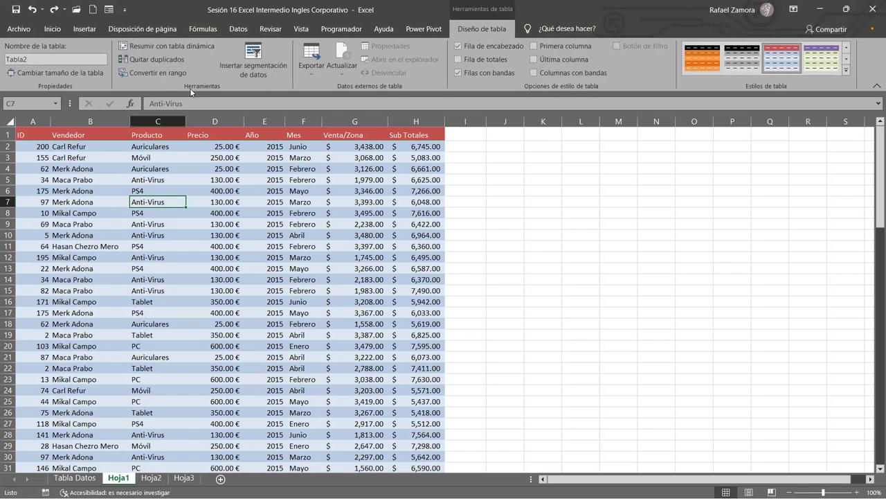
{"action": "left_click", "coordinate": [153, 71]}
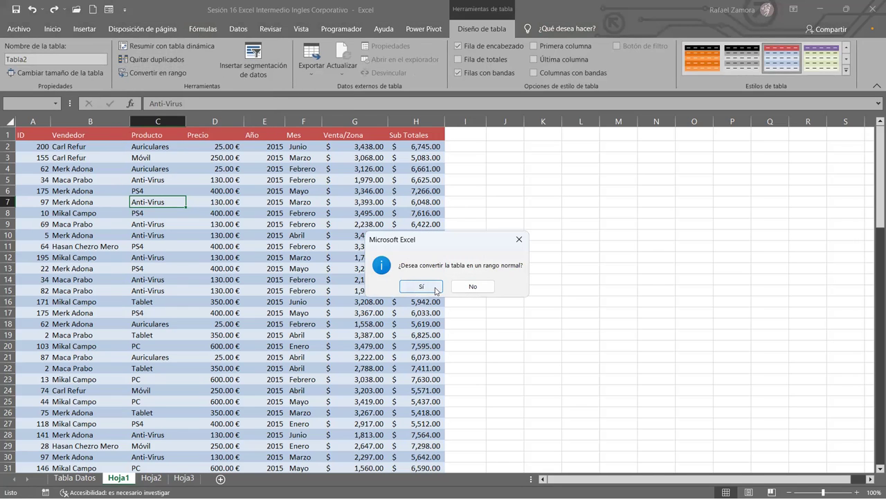
{"action": "left_click", "coordinate": [422, 286]}
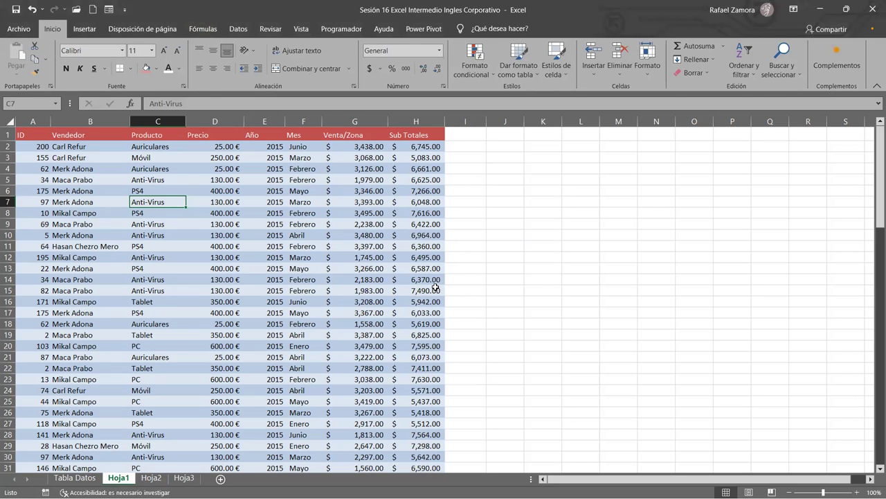
{"action": "left_click", "coordinate": [435, 289]}
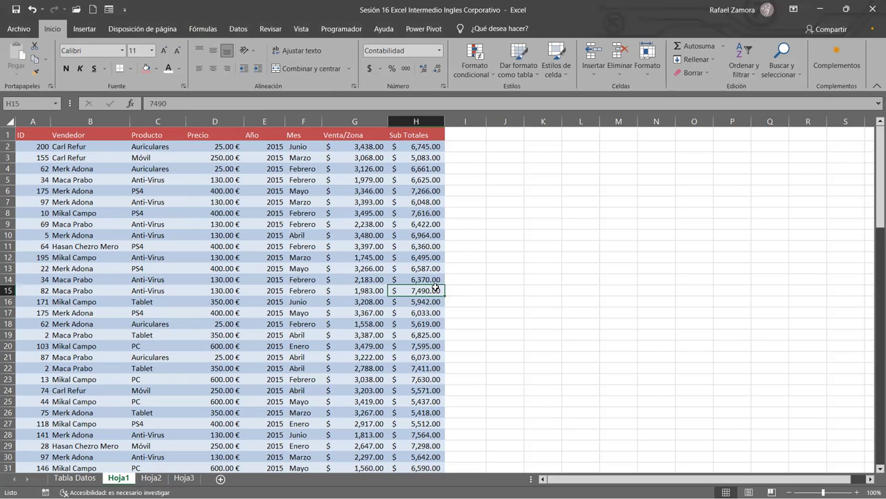
Step: Jump to the last data row and back to the header, then pick cells in row 8
{"action": "key", "text": "ctrl+Down"}
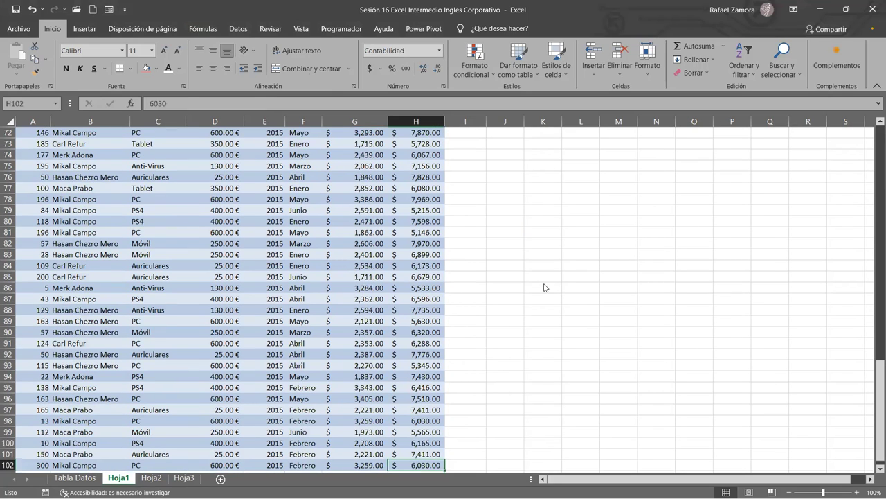
{"action": "scroll", "coordinate": [450, 365], "scroll_direction": "down", "scroll_amount": 3}
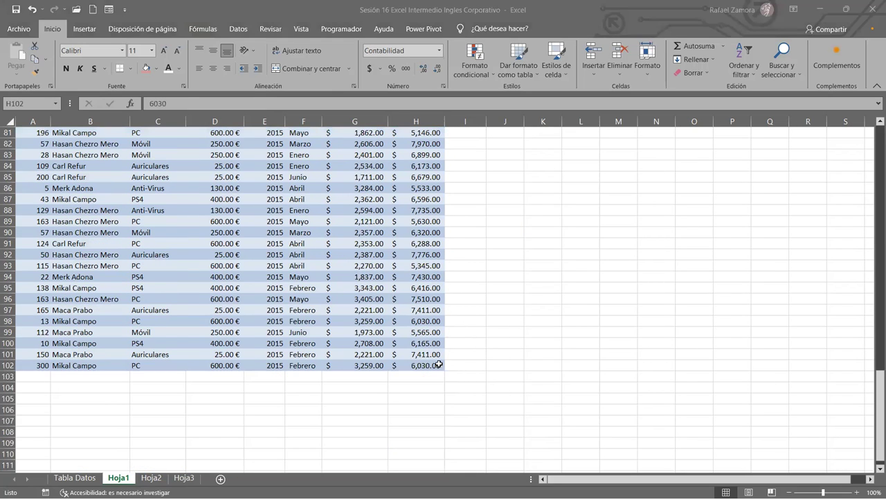
{"action": "key", "text": "ctrl+Up"}
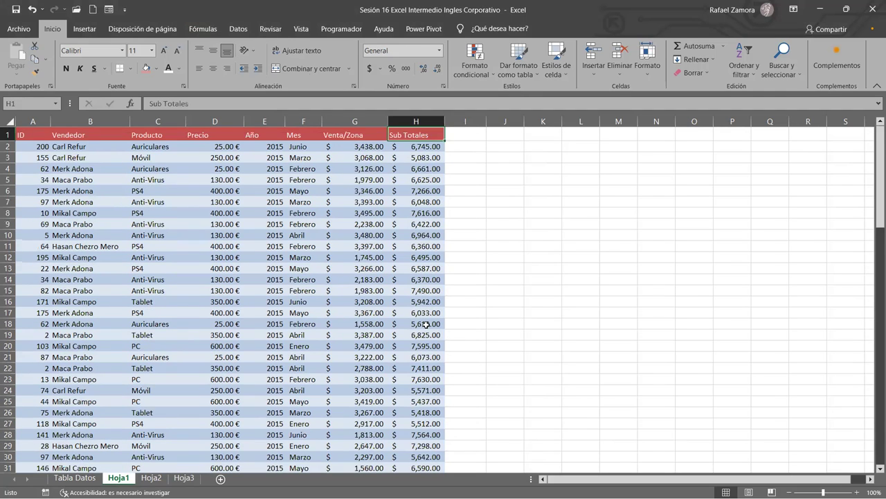
{"action": "left_click", "coordinate": [302, 215]}
{"action": "left_click", "coordinate": [150, 215]}
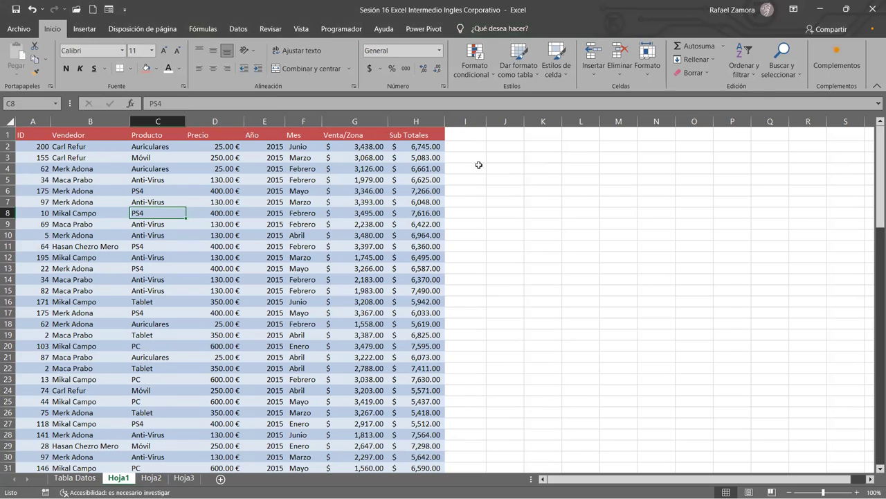
{"action": "left_click", "coordinate": [354, 220]}
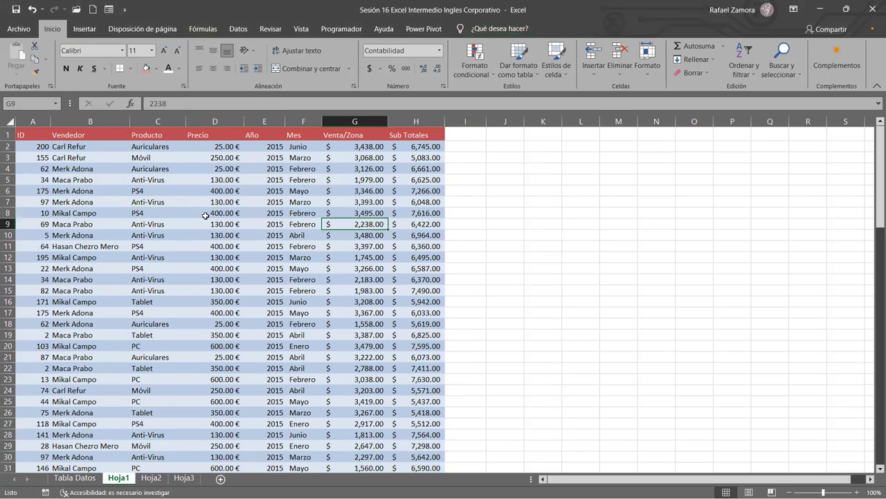
Step: Insert a blank row above row 8's ID 10 PS4 sale, then undo the insertion
{"action": "left_click", "coordinate": [7, 213]}
{"action": "key", "text": "ctrl+plus"}
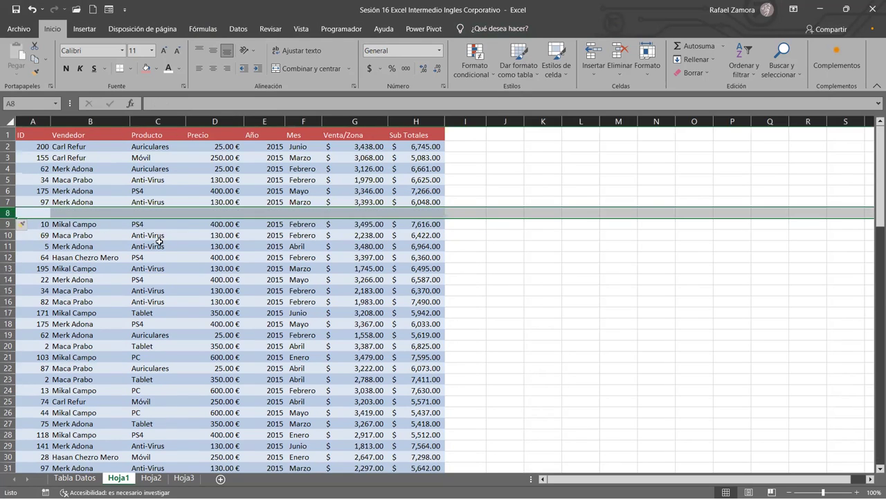
{"action": "left_click", "coordinate": [158, 242]}
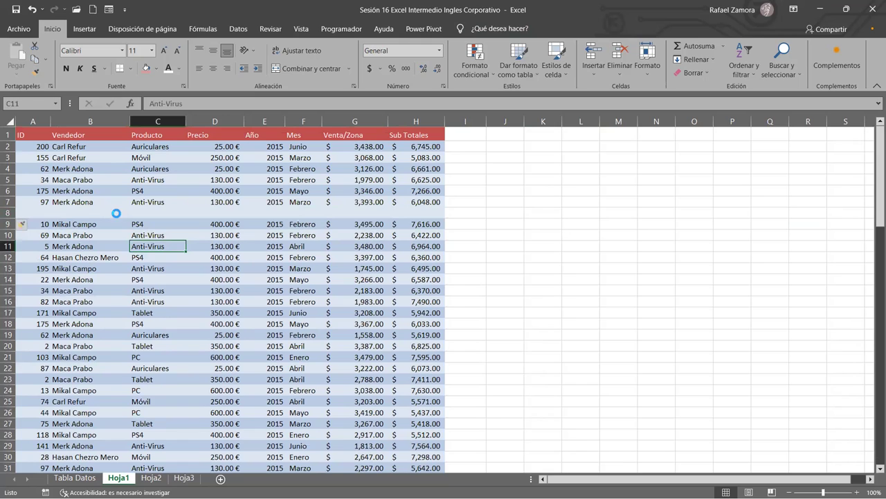
{"action": "key", "text": "ctrl+z"}
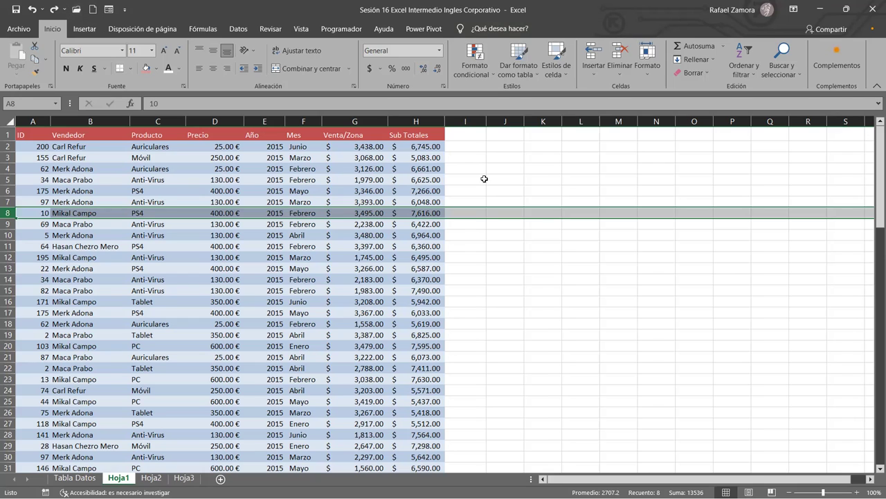
{"action": "left_click", "coordinate": [657, 445]}
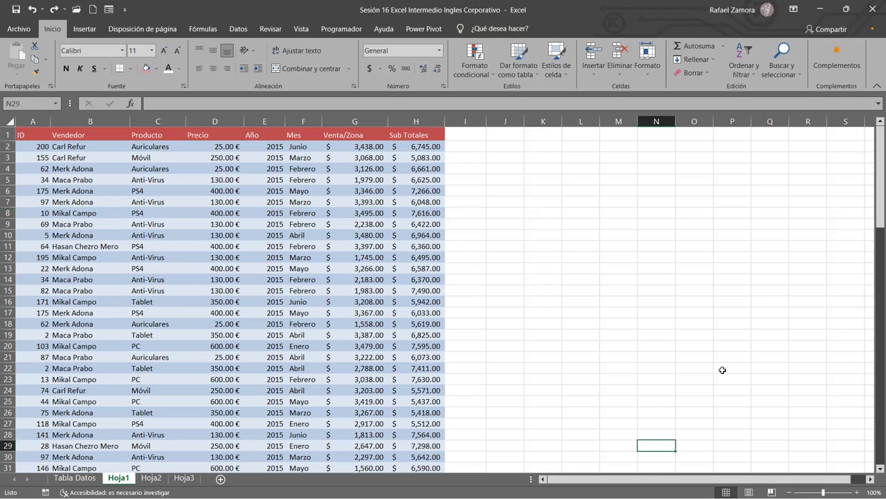